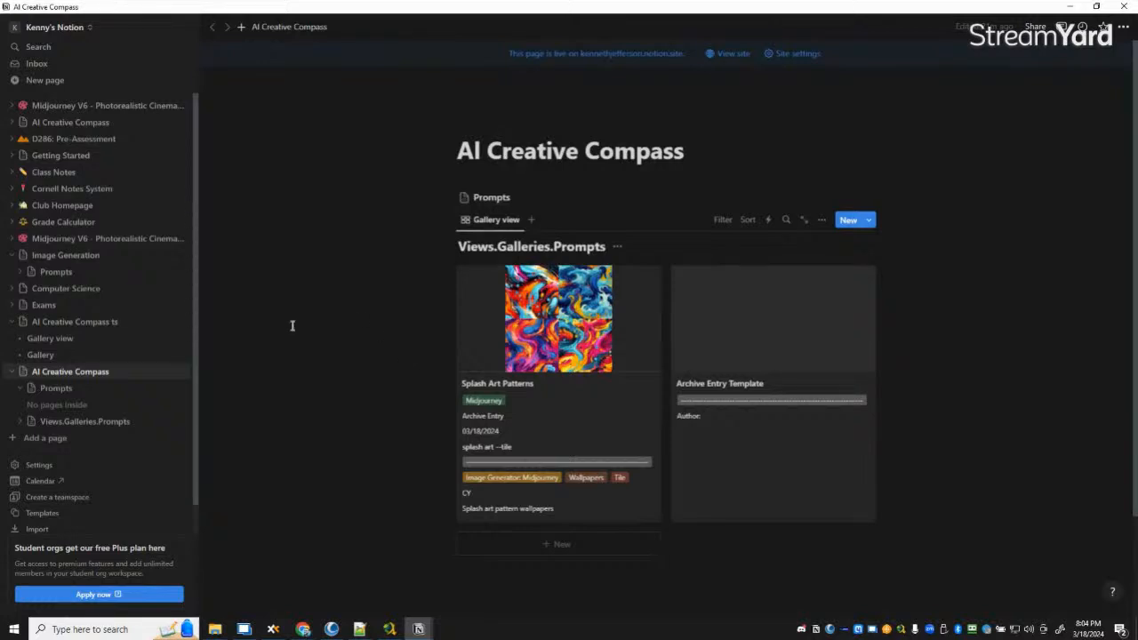
Step: Collapse the expanded AI Creative Compass page trees and add a new empty page titled "Lets Get A Damn Job"
click(12, 322)
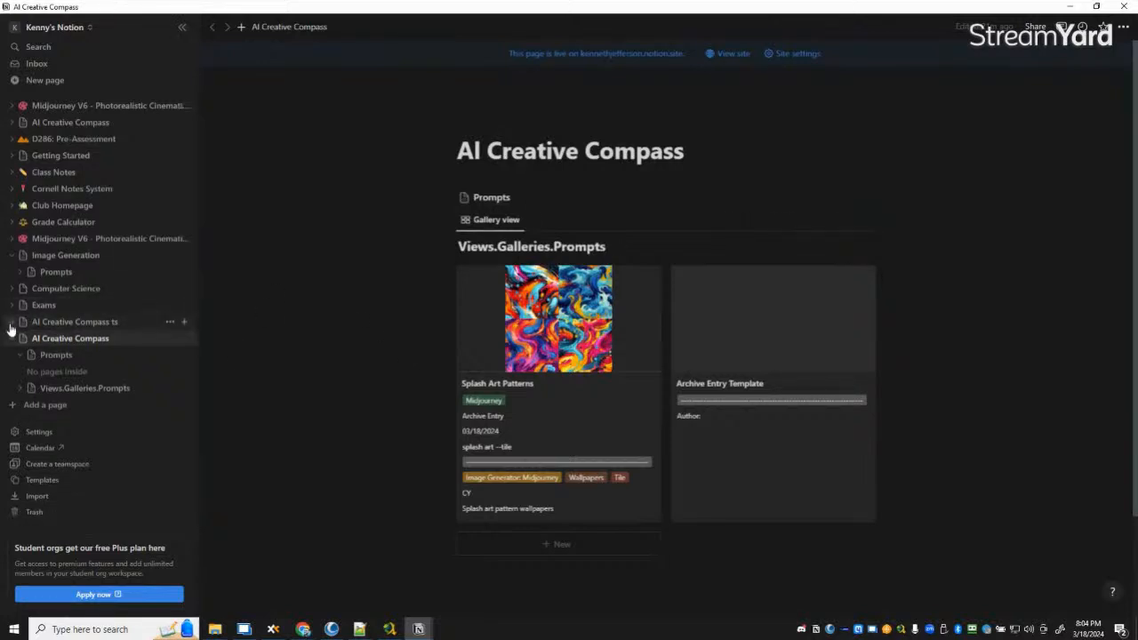
click(12, 338)
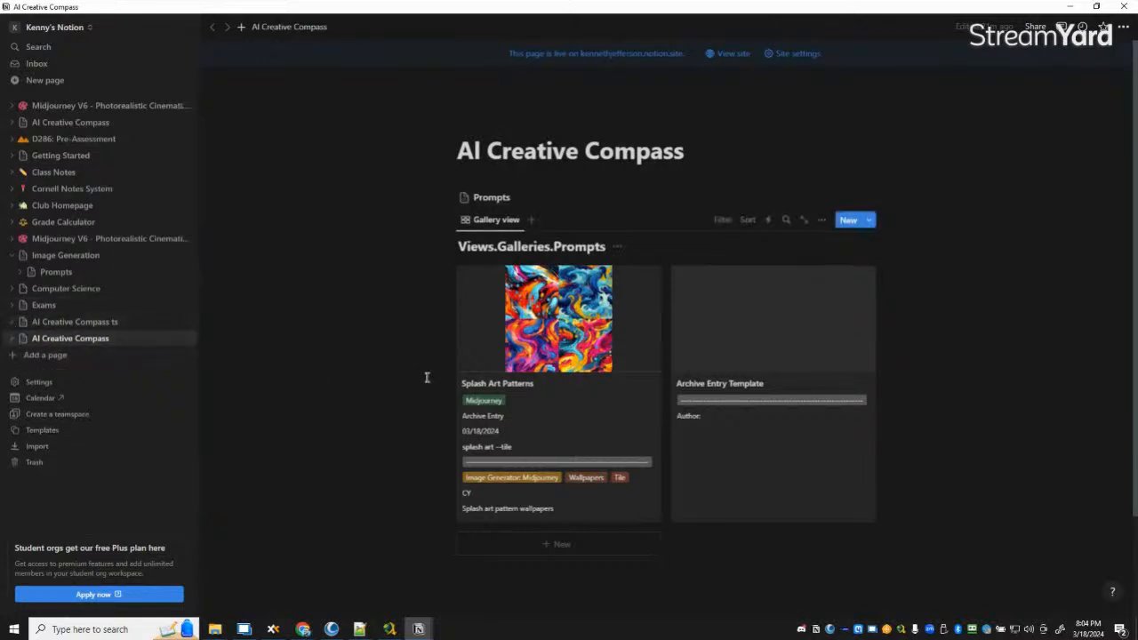
click(89, 356)
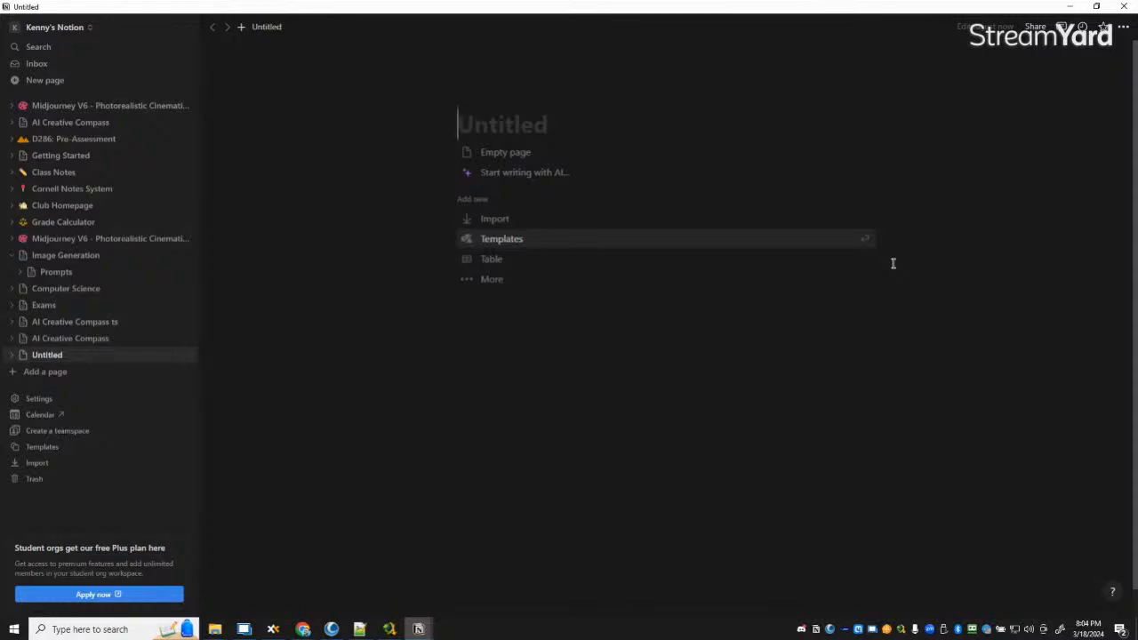
text(Ket)
key(BackSpace)
key(BackSpace)
key(BackSpace)
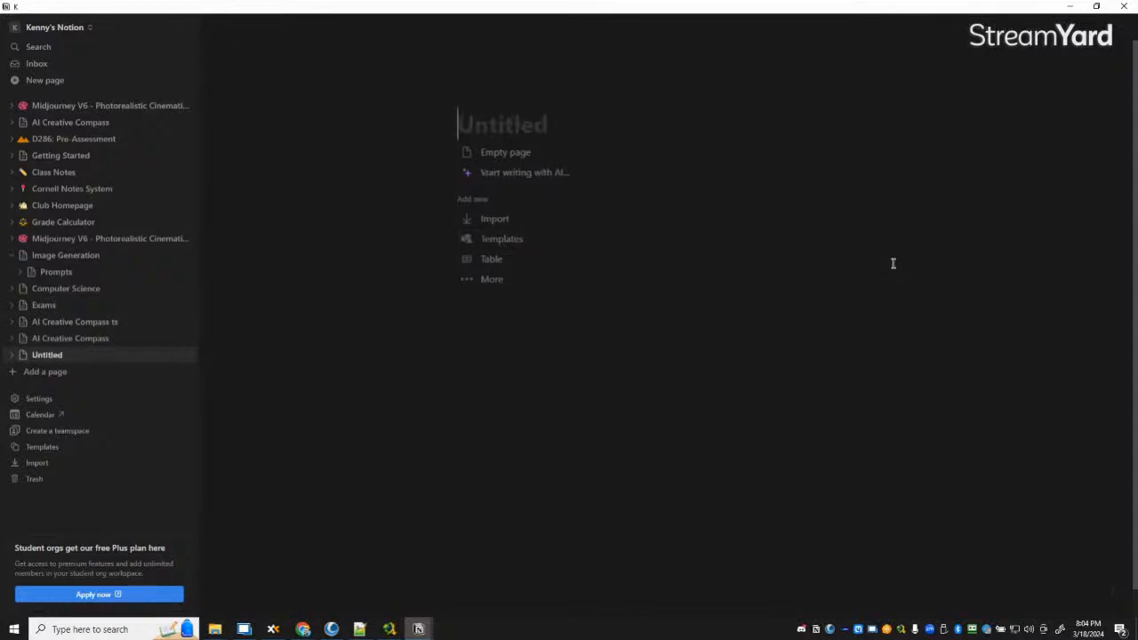
text(Let')
key(BackSpace)
text(s )
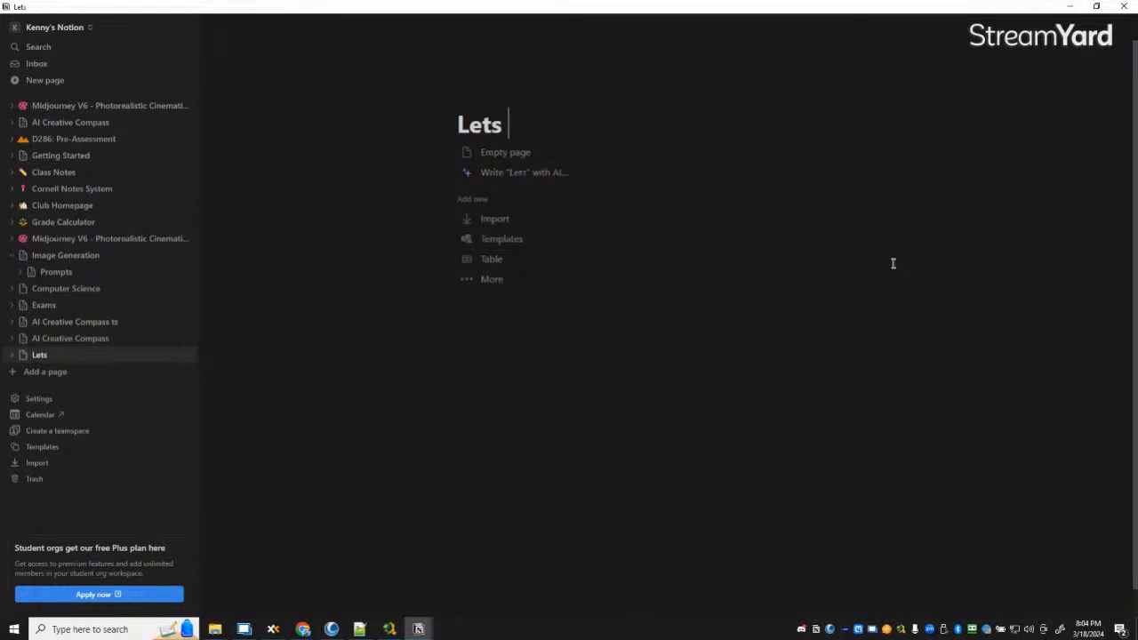
text(Get A Damn Job)
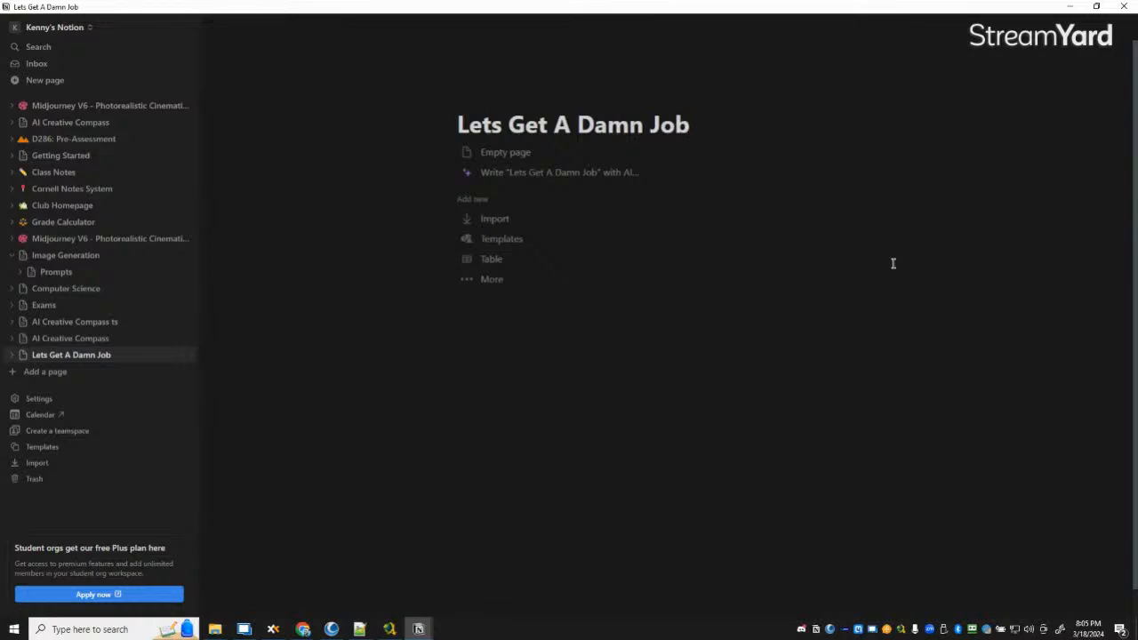
click(626, 395)
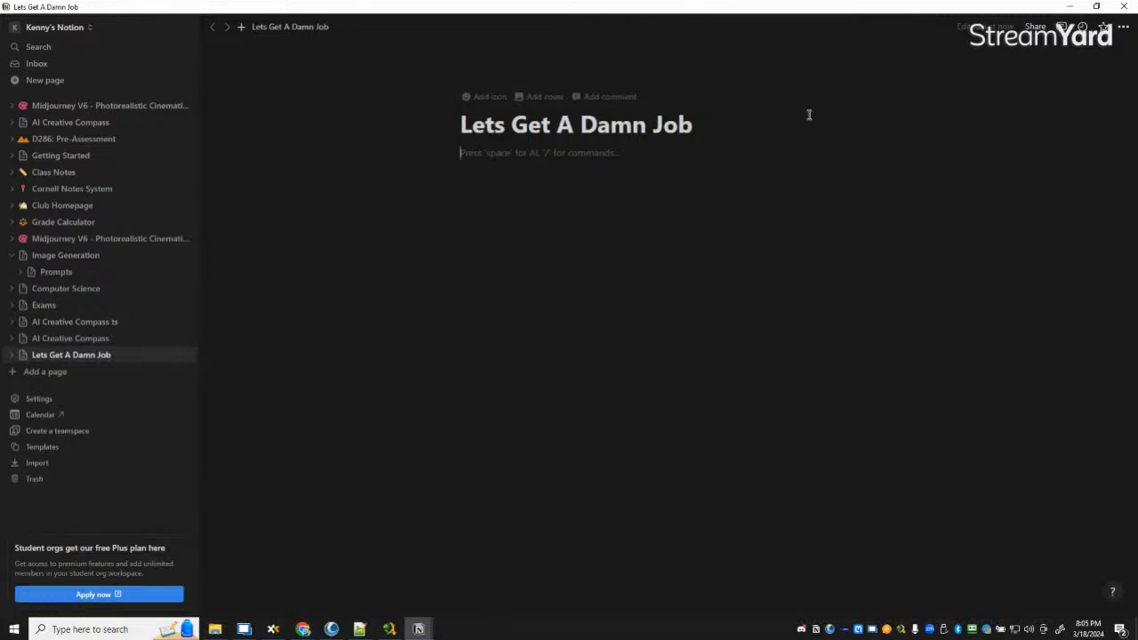
Step: Open the "Lets Get A Damn Job" page in a new window
click(90, 356)
right_click(89, 357)
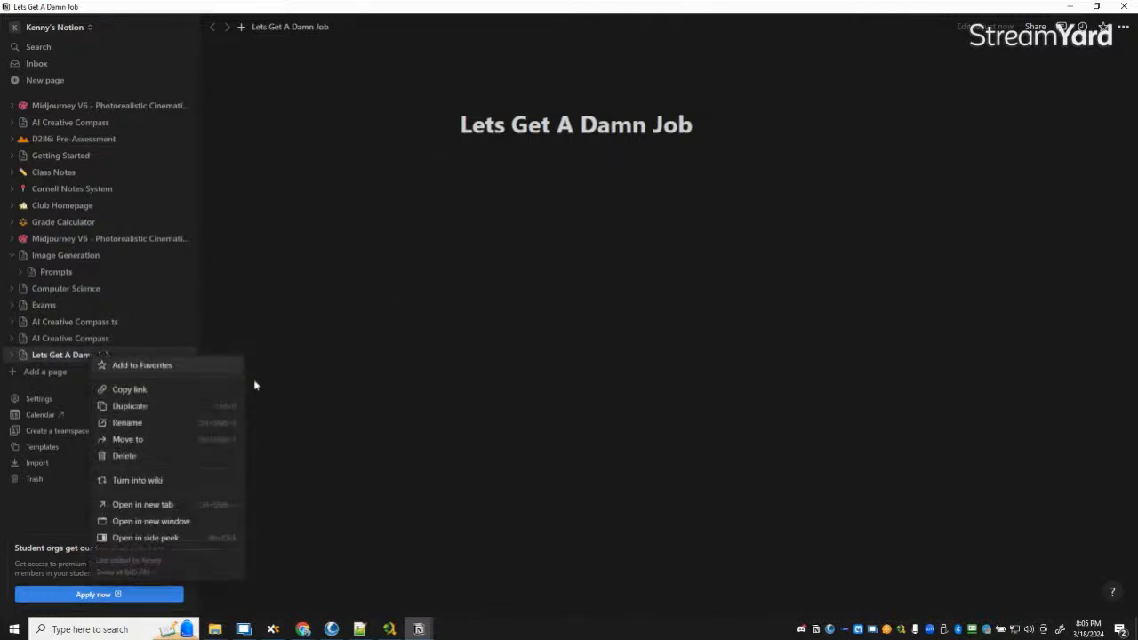
click(149, 521)
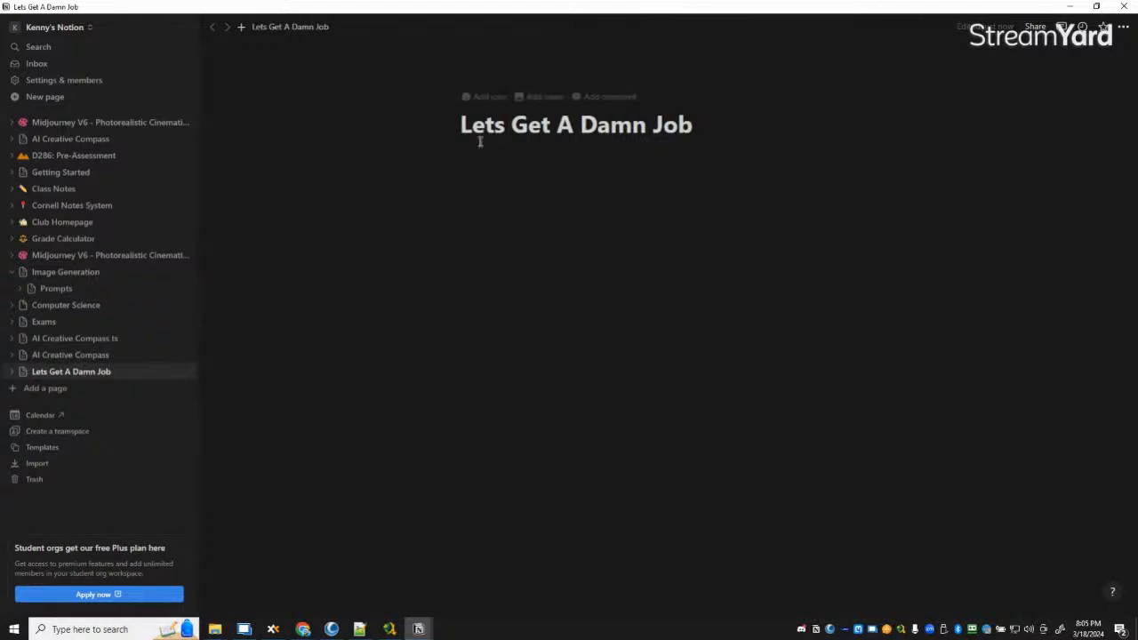
Step: Set the "Lets Get A Damn Job" page to full width and bring up the block command list in its empty body
click(1124, 27)
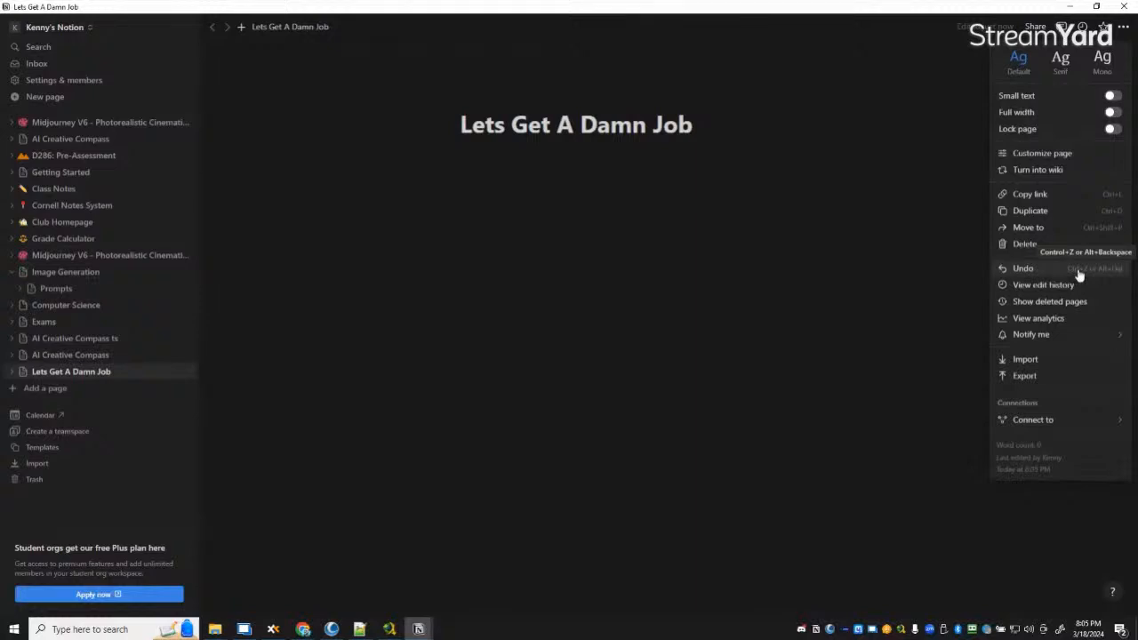
click(1113, 112)
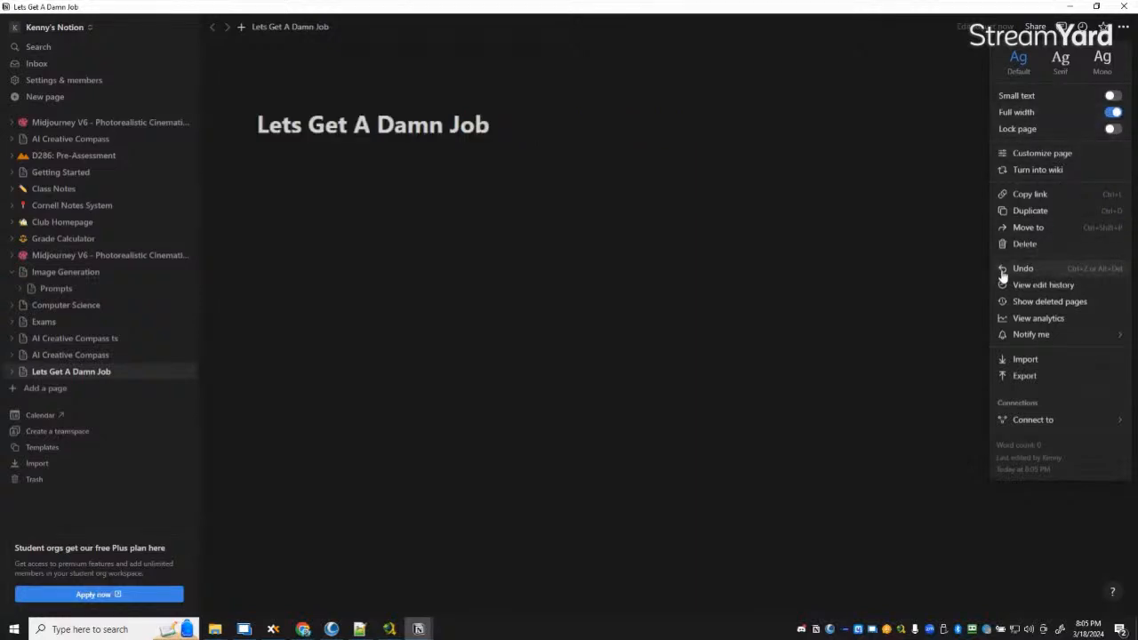
click(825, 392)
click(362, 178)
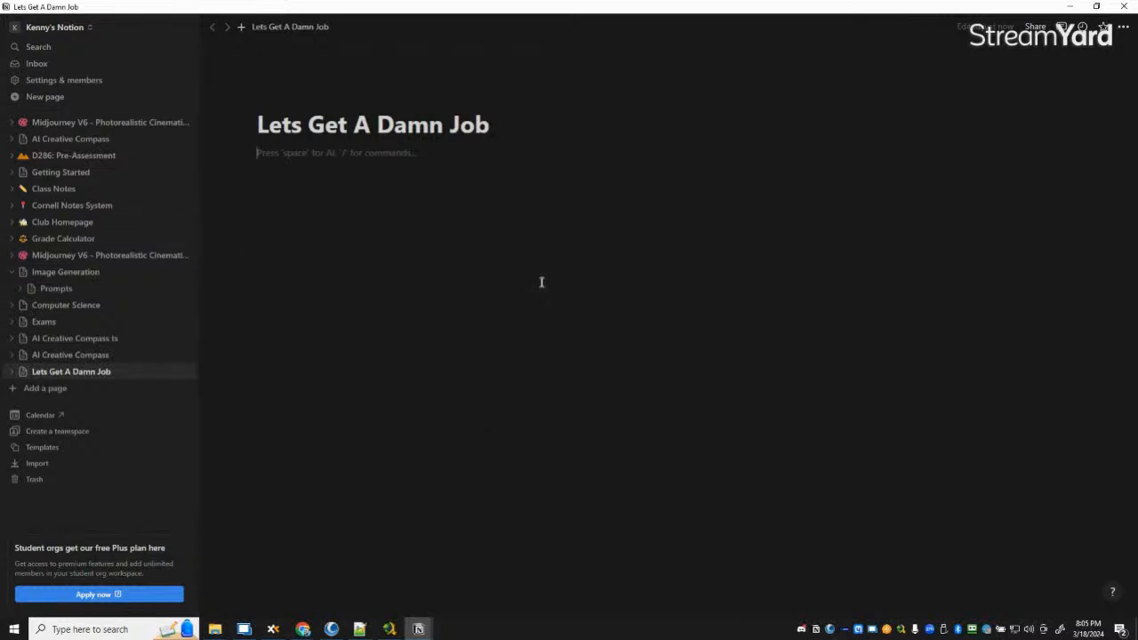
text(/)
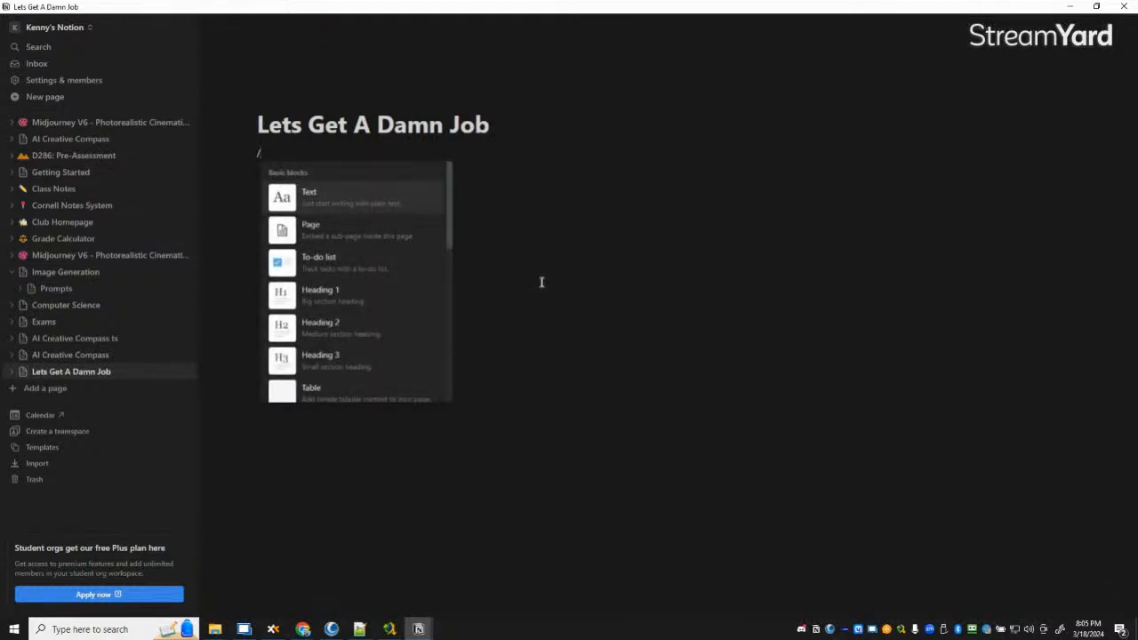
Step: Switch to Notepad++ and write the lines "Source: Whe referred job", "Employment Position:", "Compensation:" and "Remote?:"
click(359, 628)
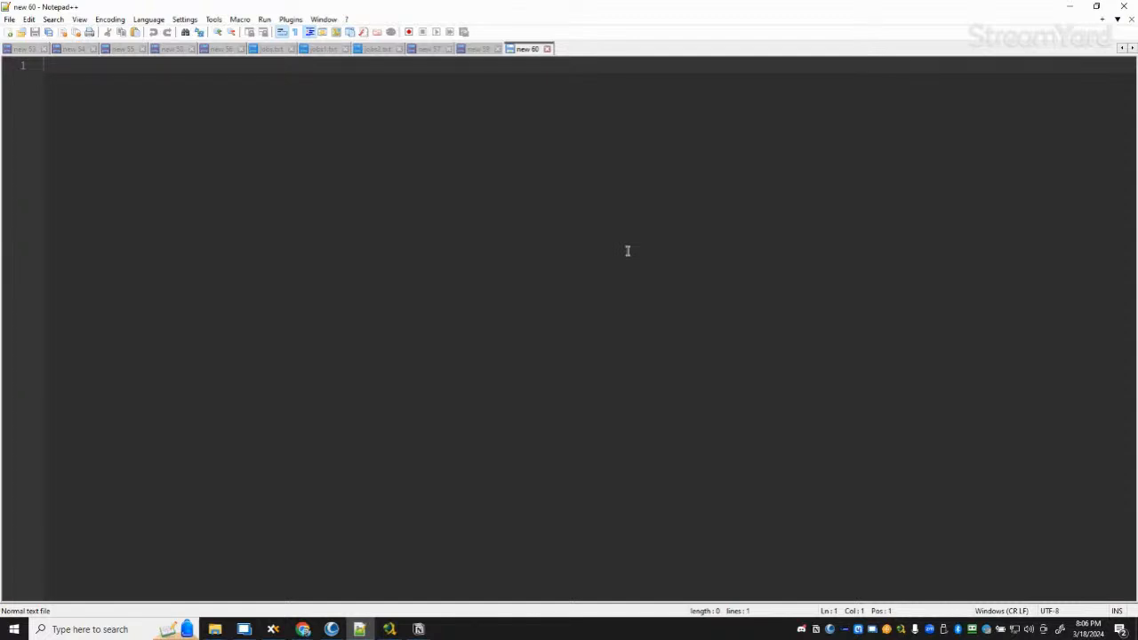
text(Source: Whe r)
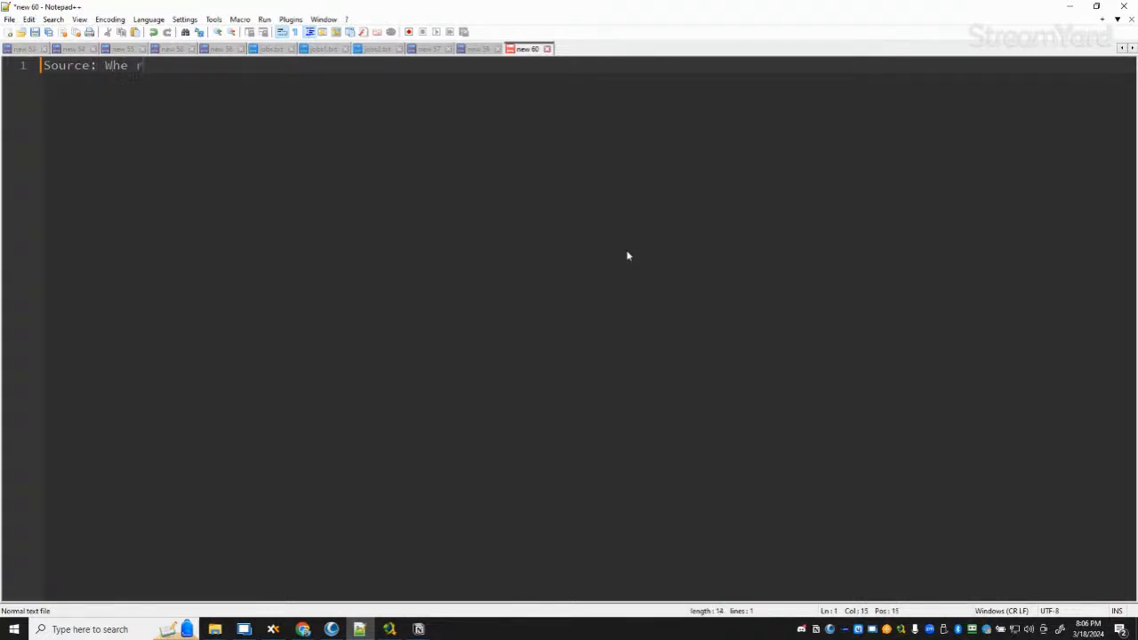
text(eferred job)
key(Return)
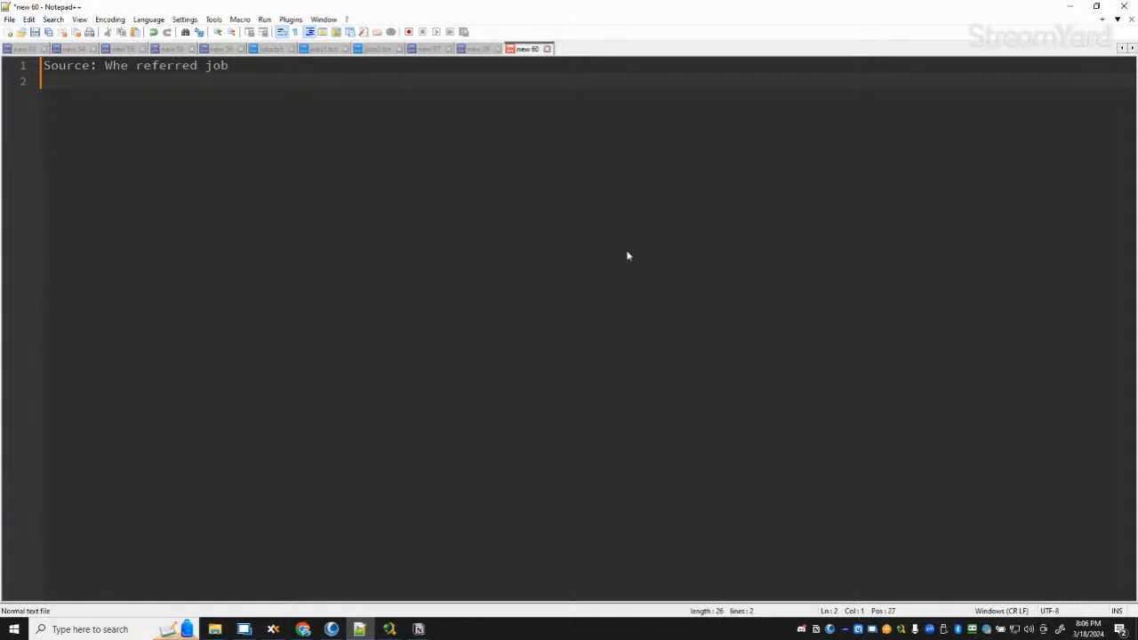
text(Employment Position:)
key(Return)
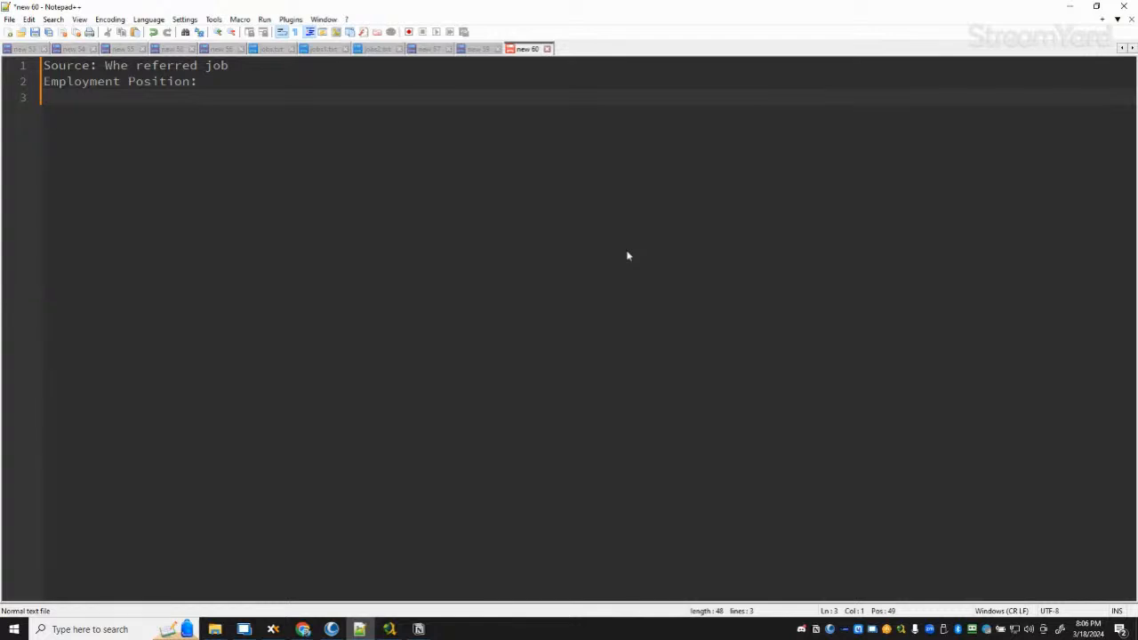
text(Compensation:)
key(Return)
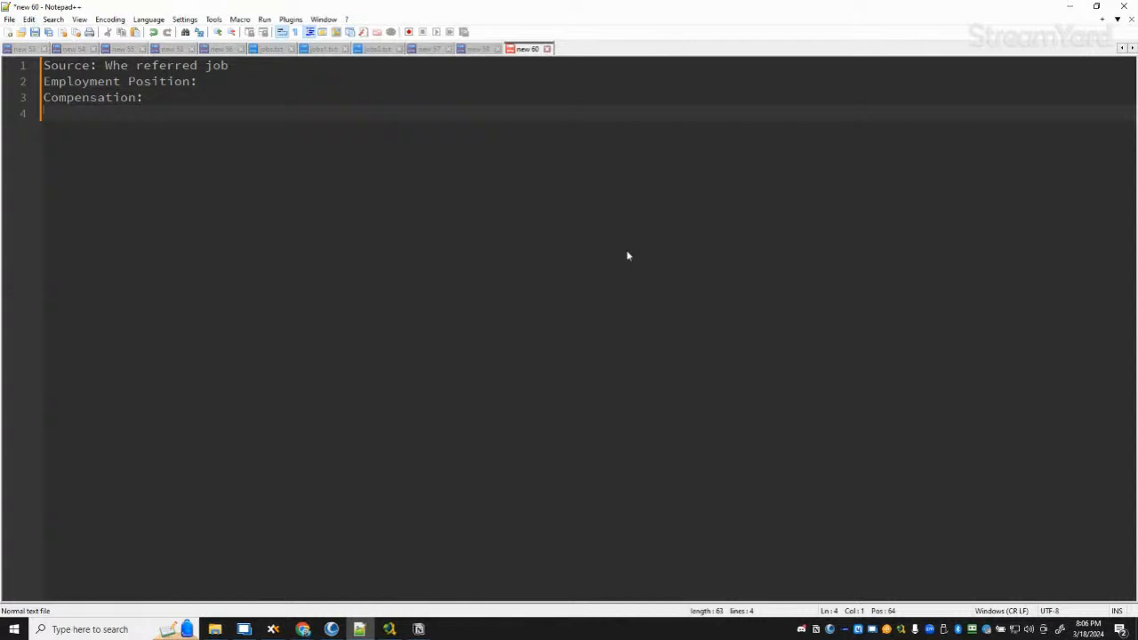
text(Remote?:)
key(Return)
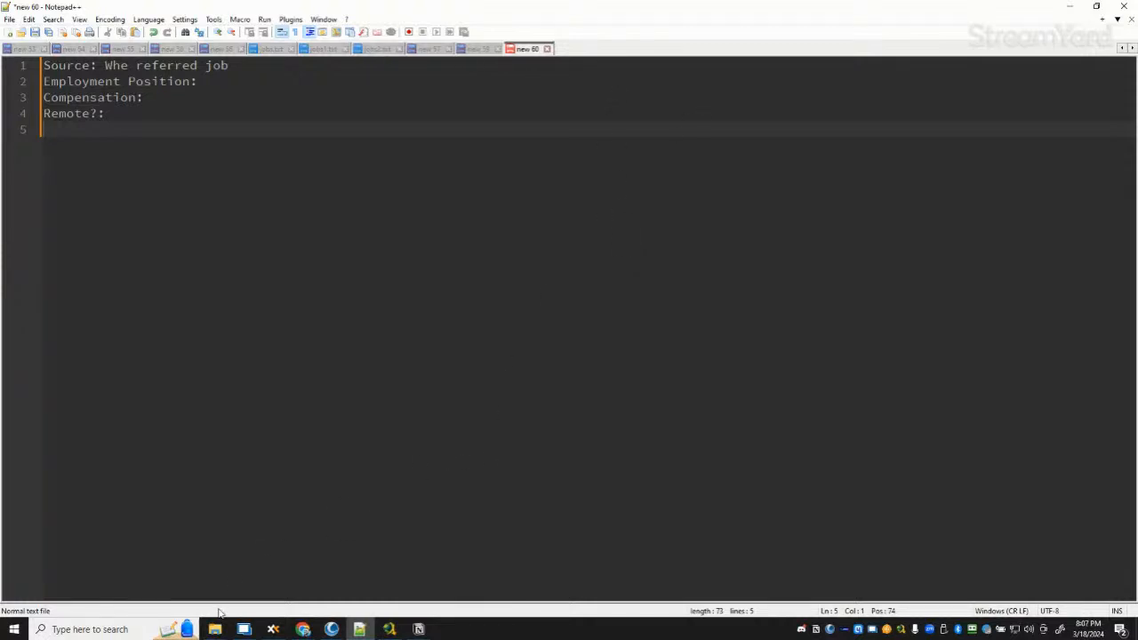
Step: Check the open mail, course and published Notion tabs in Chrome, and return to the Notion window with the new page
click(165, 577)
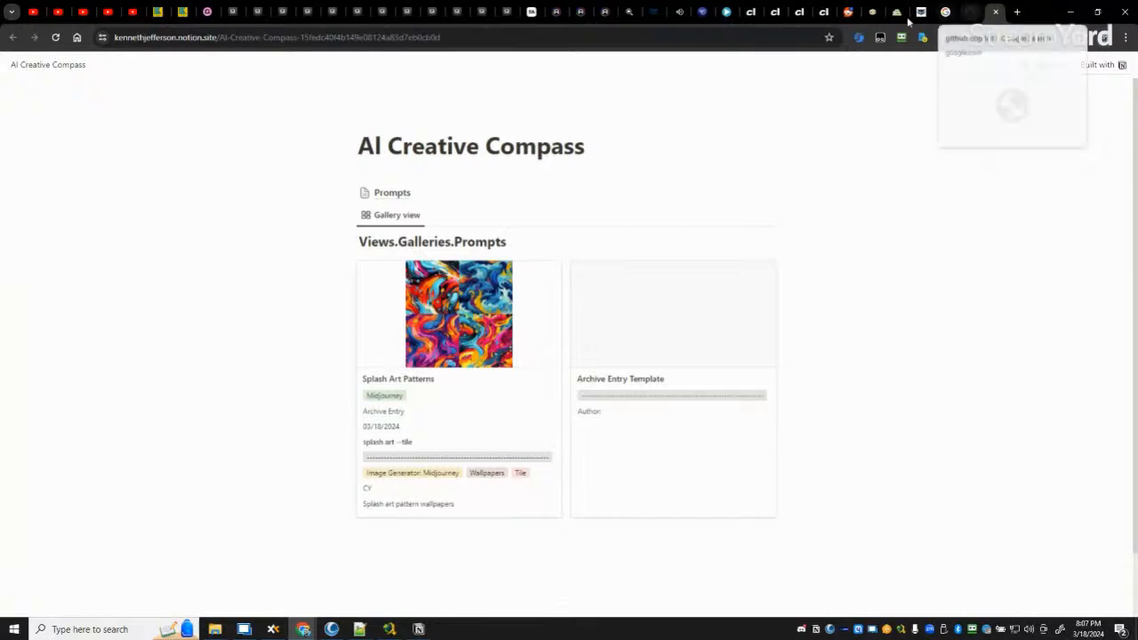
click(691, 9)
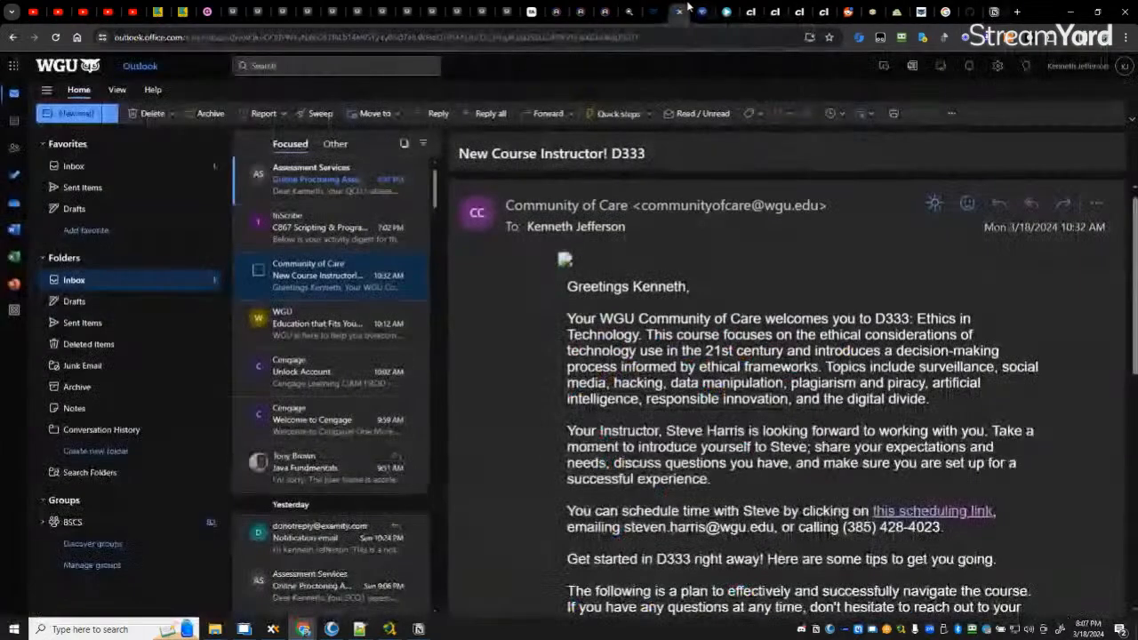
click(665, 5)
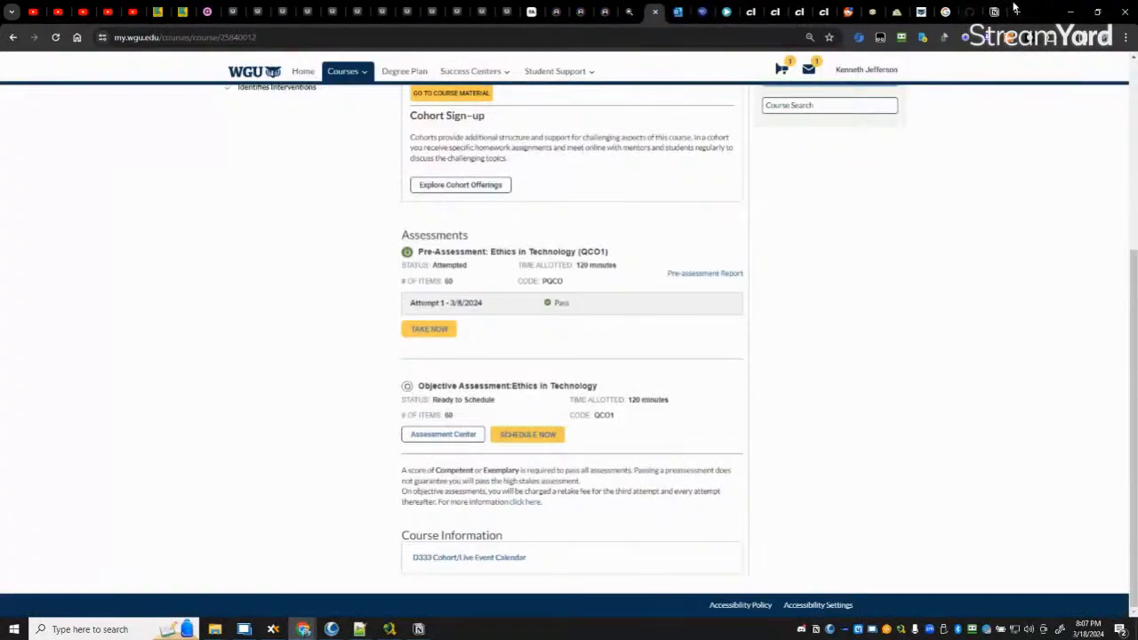
click(987, 10)
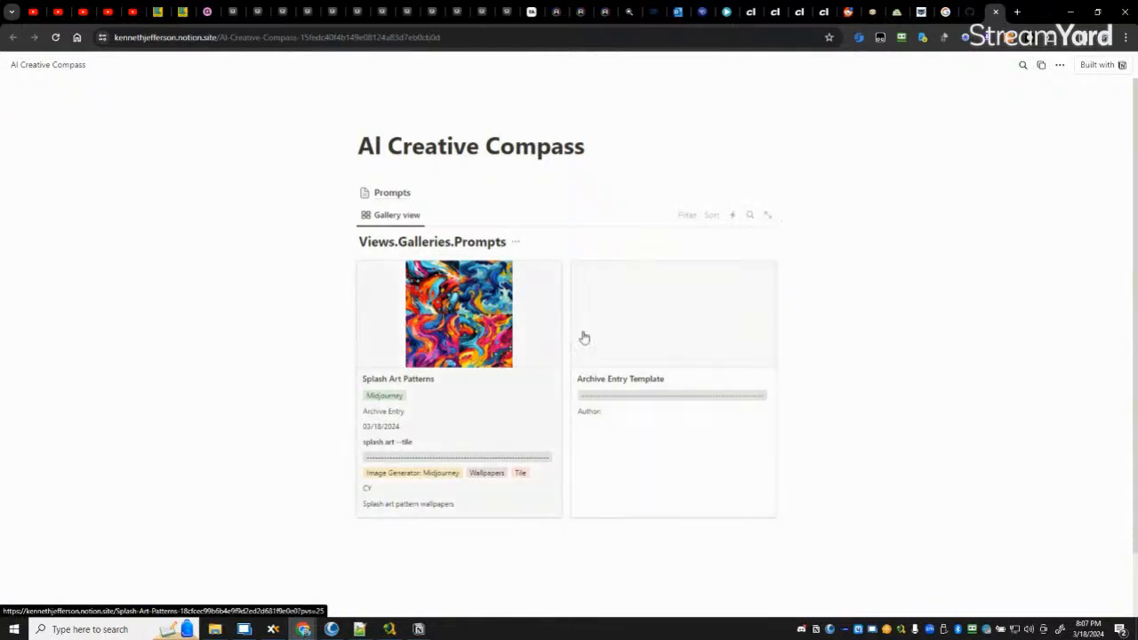
mouse_move(418, 628)
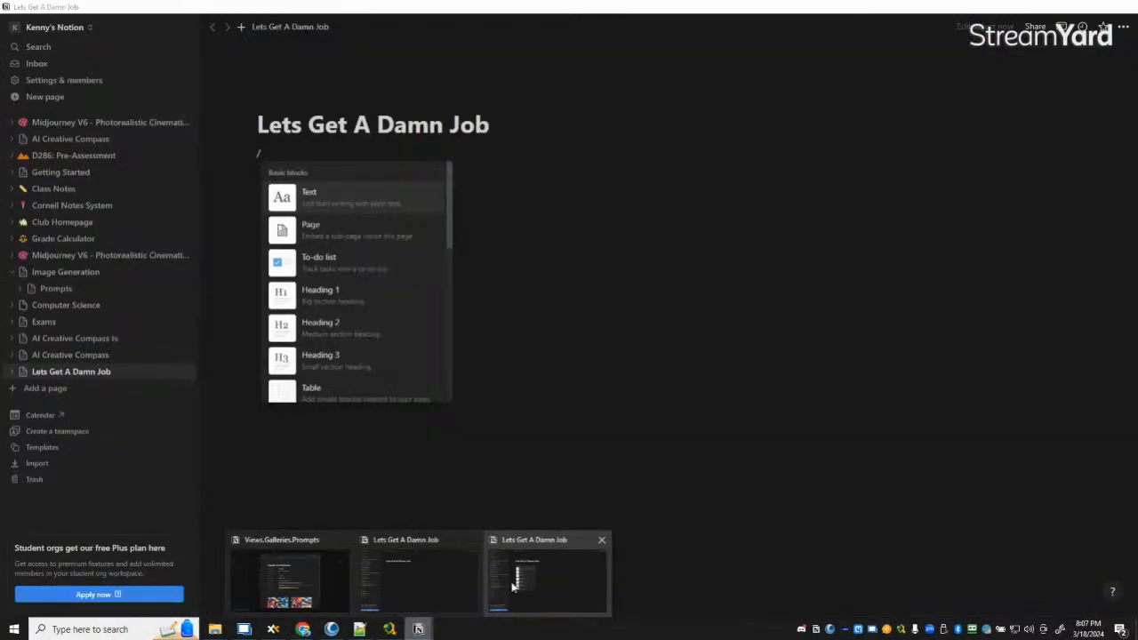
click(511, 578)
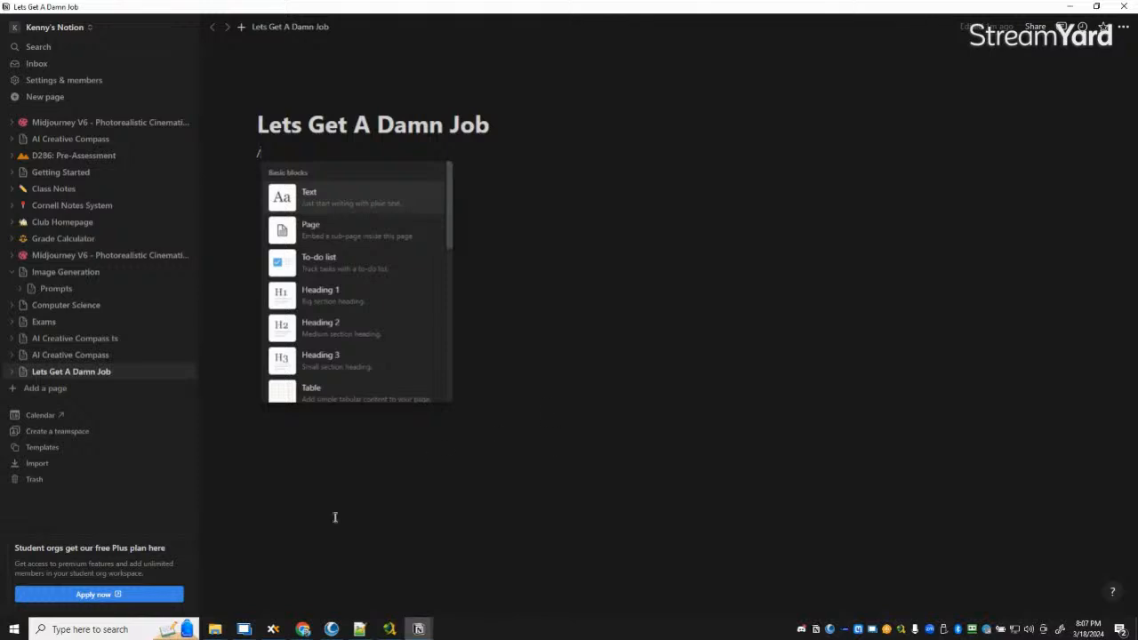
Step: Look through the AI Creative Compass ts, Exams and Computer Science pages and return to the "Lets Get A Damn Job" page
mouse_move(311, 620)
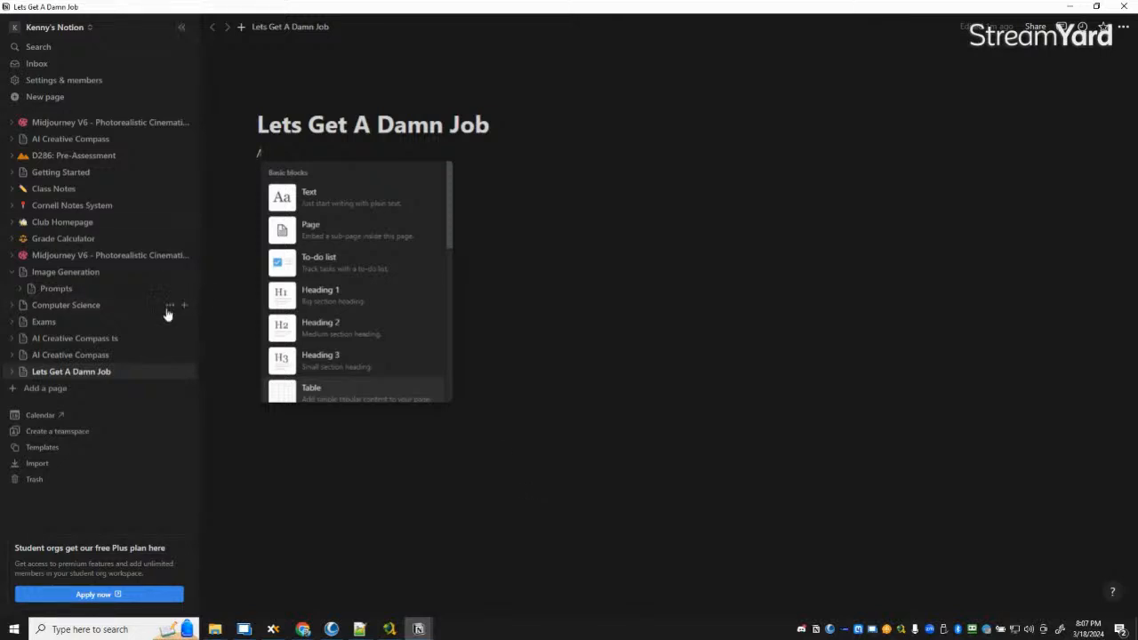
click(66, 355)
click(66, 338)
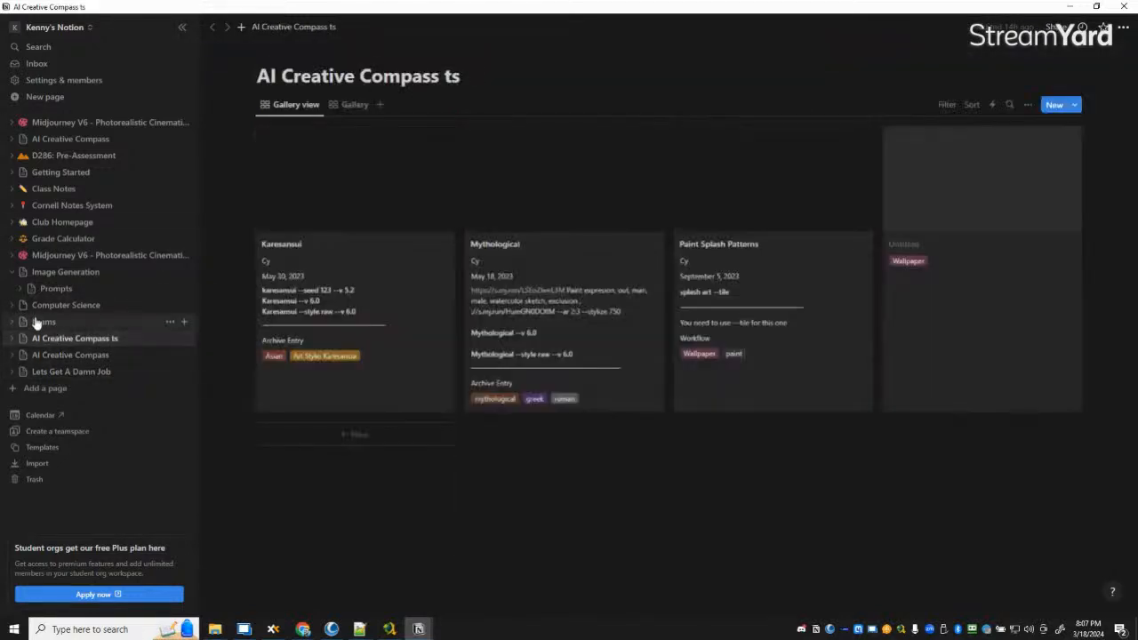
click(41, 322)
click(55, 305)
click(12, 272)
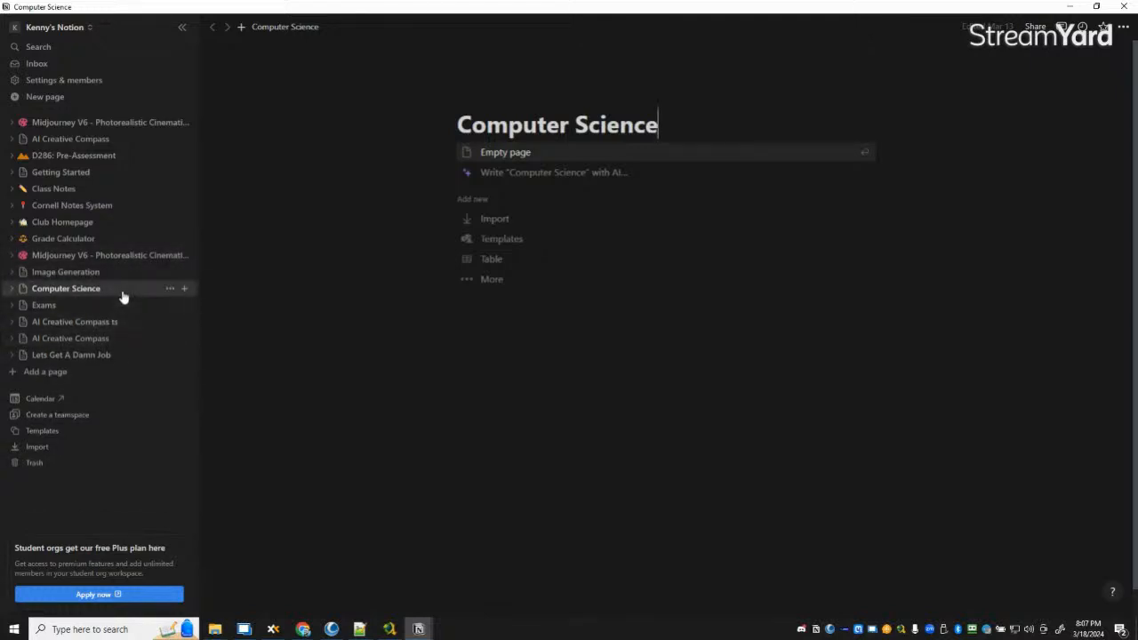
click(62, 355)
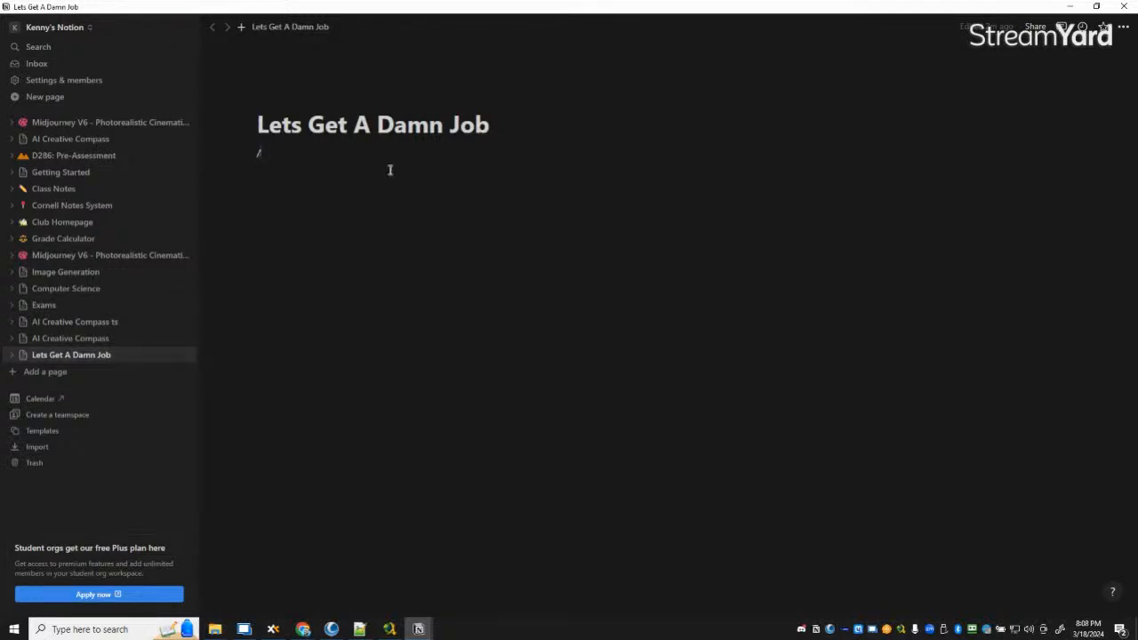
Step: Insert a table view based on a new database into the page body and title it "Jobs Applied To"
text(table)
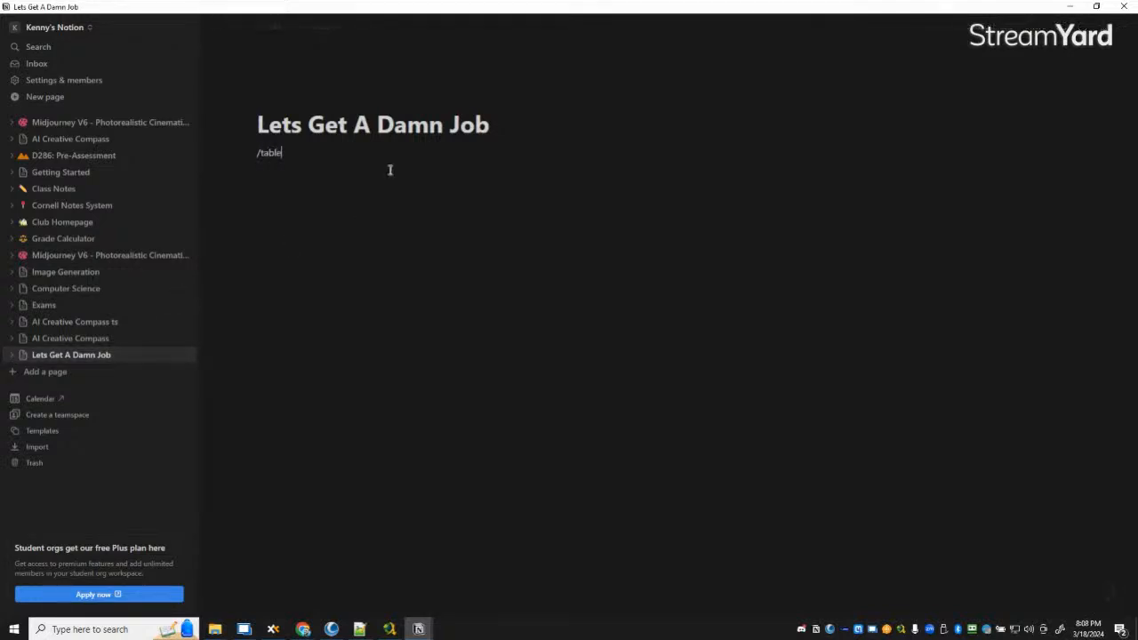
key(BackSpace)
text(/table)
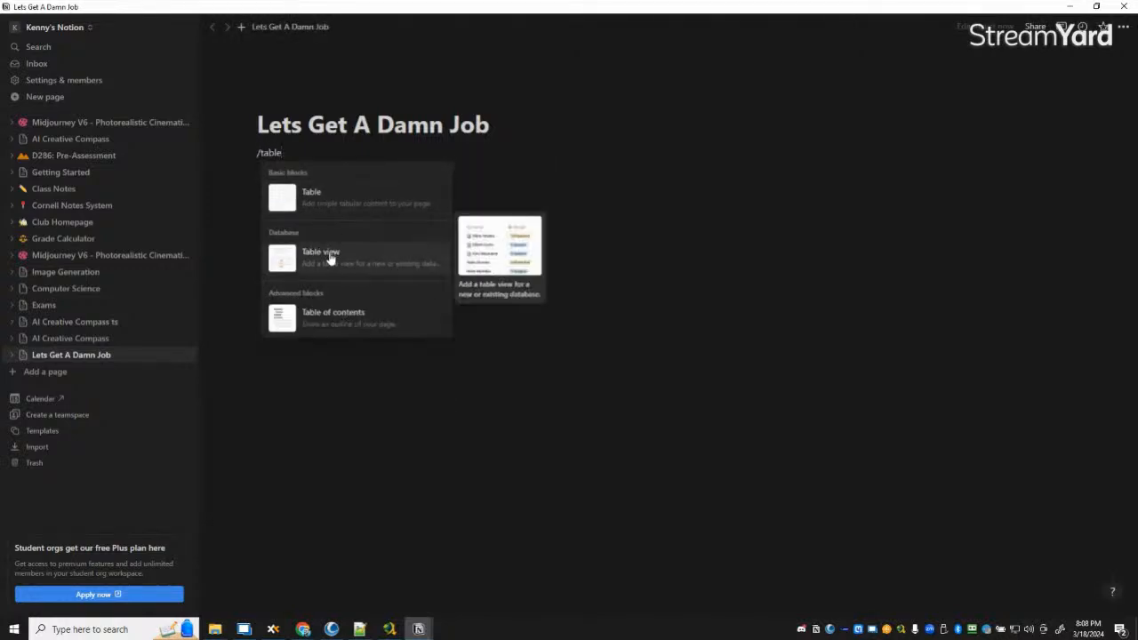
click(419, 273)
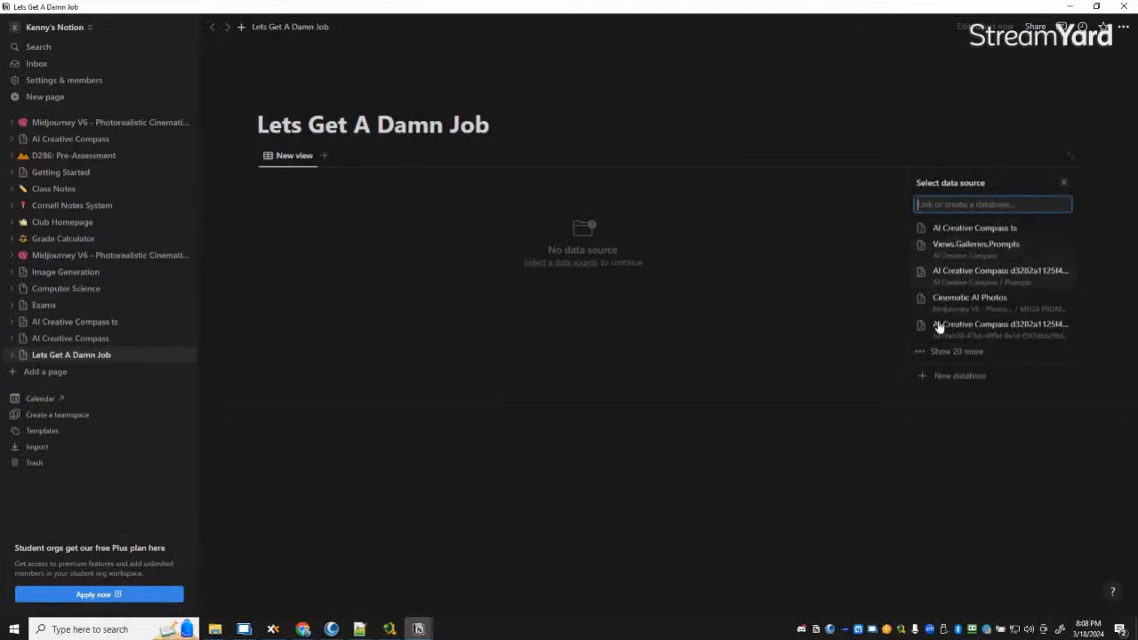
click(1016, 379)
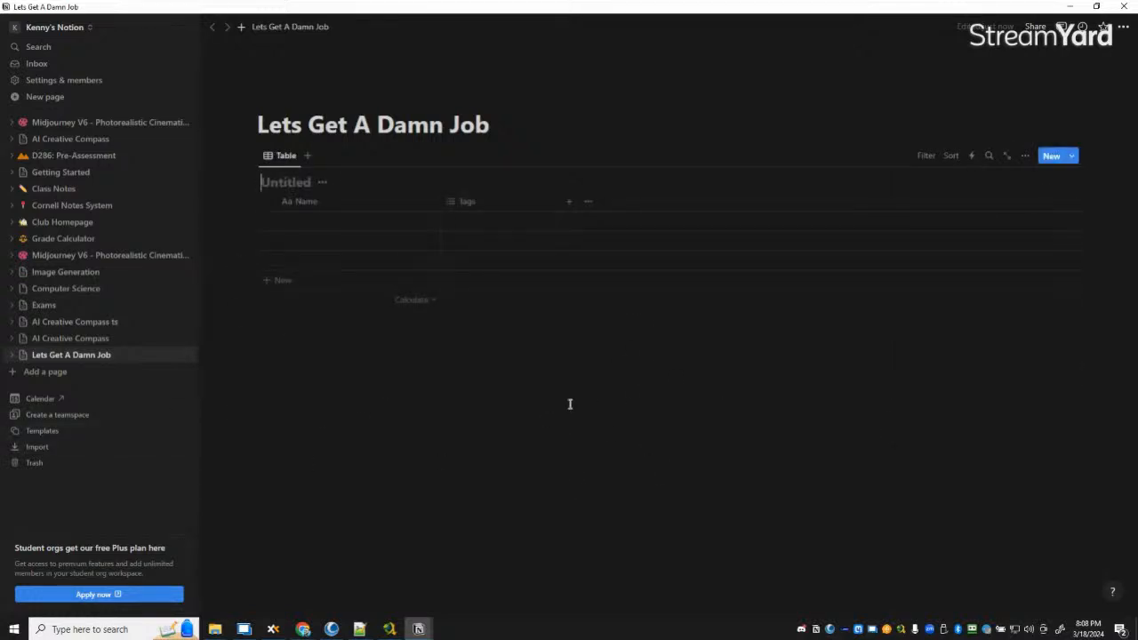
text(Jo)
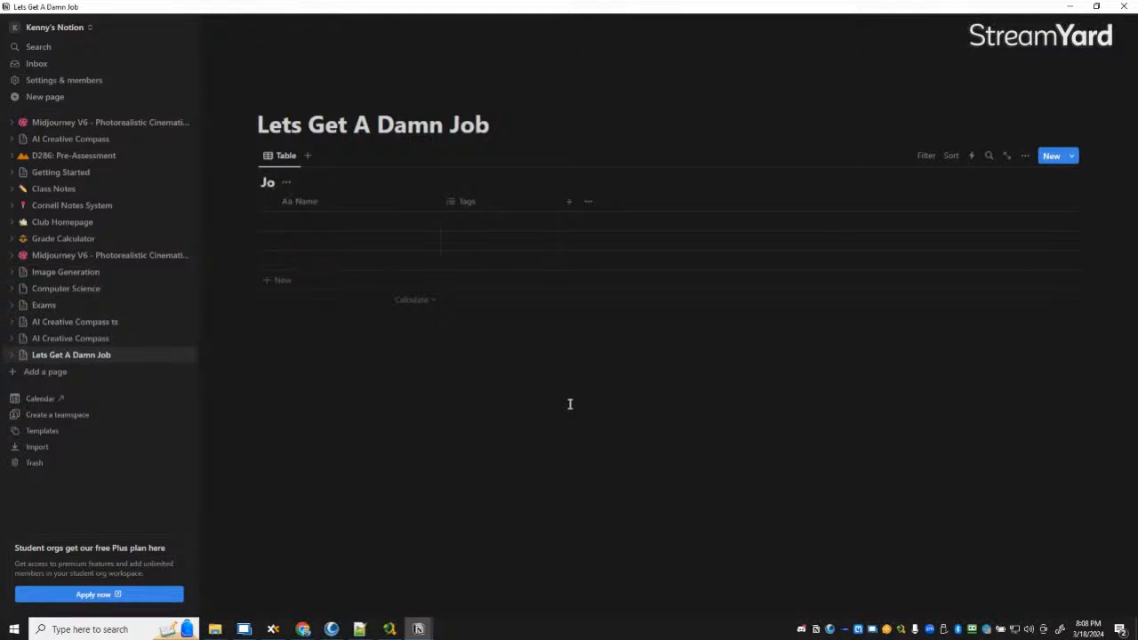
text(bs Applied To)
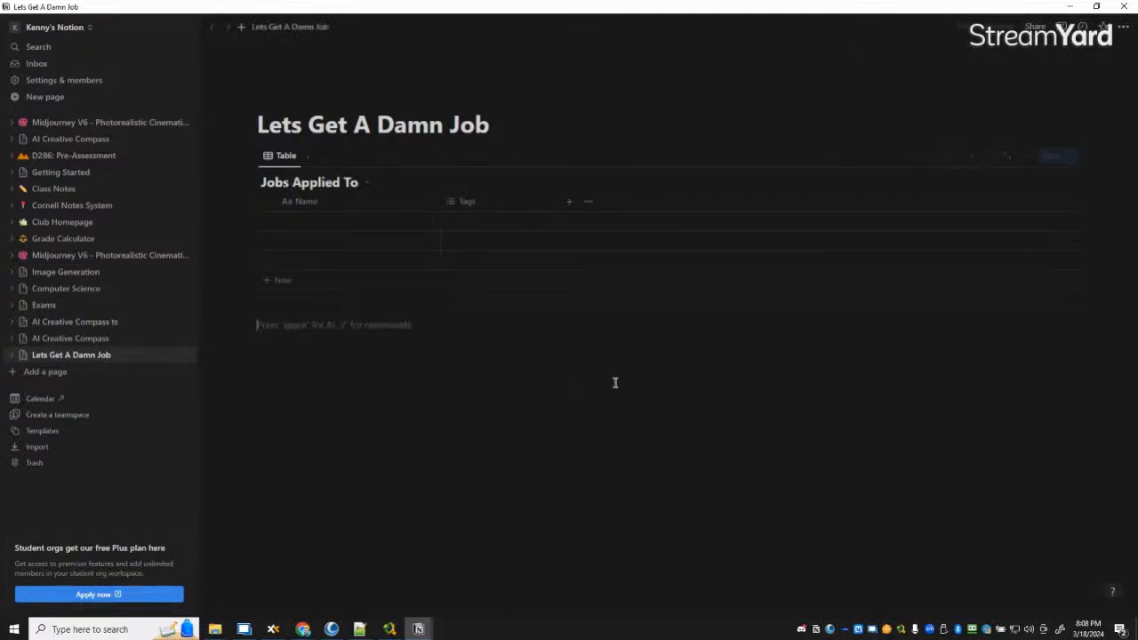
Step: Add a Date property to the Jobs Applied To table
click(417, 222)
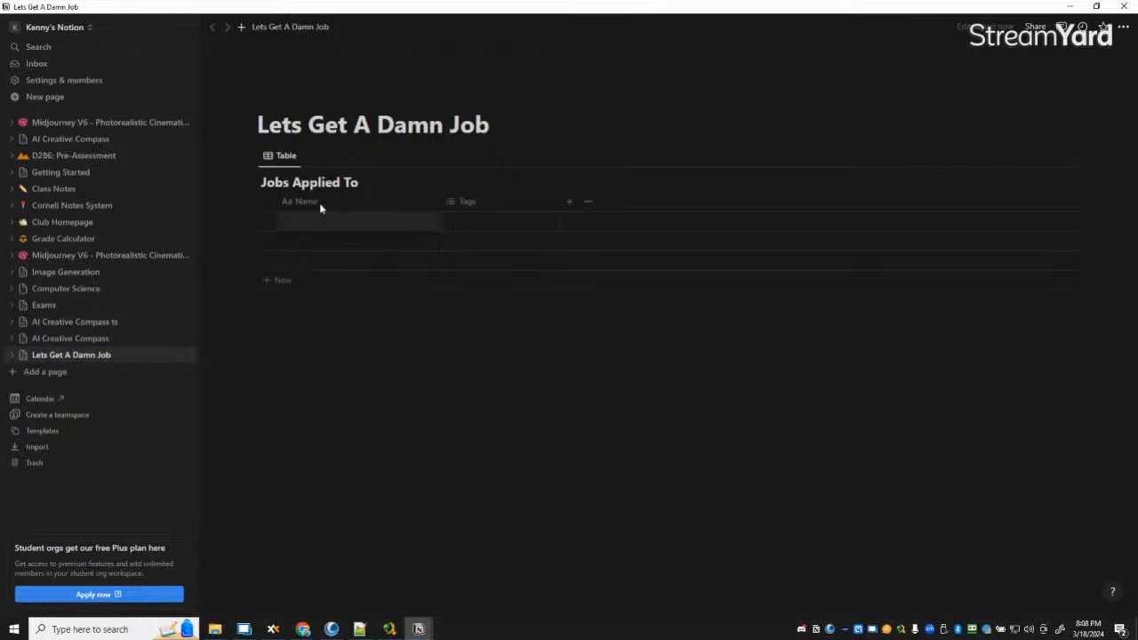
key(Escape)
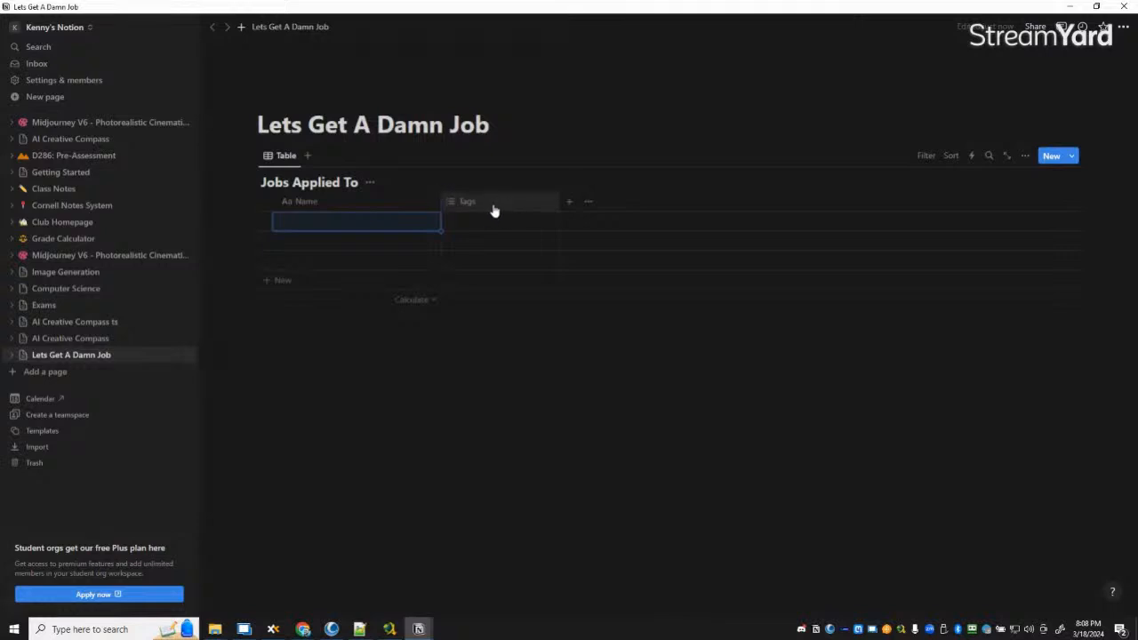
click(568, 203)
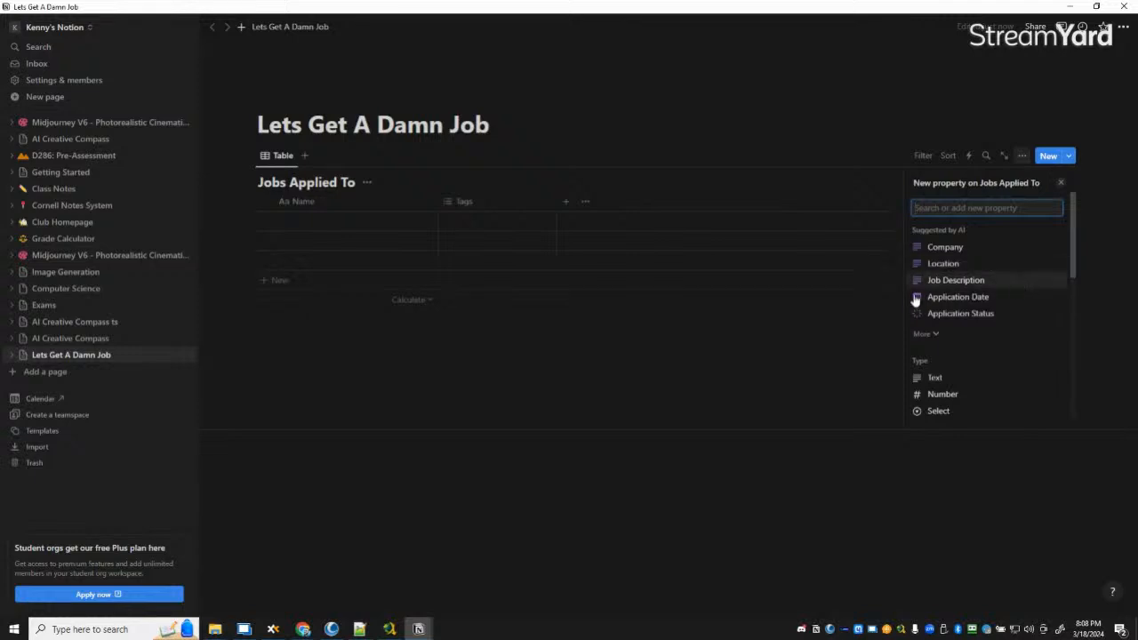
text(dat)
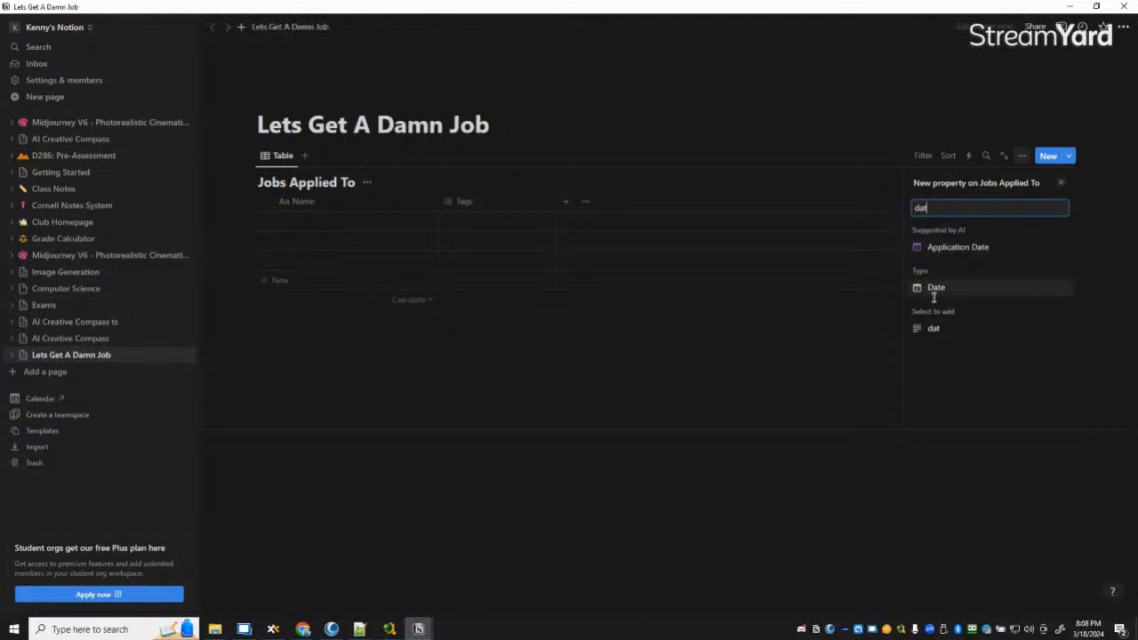
click(938, 287)
click(571, 369)
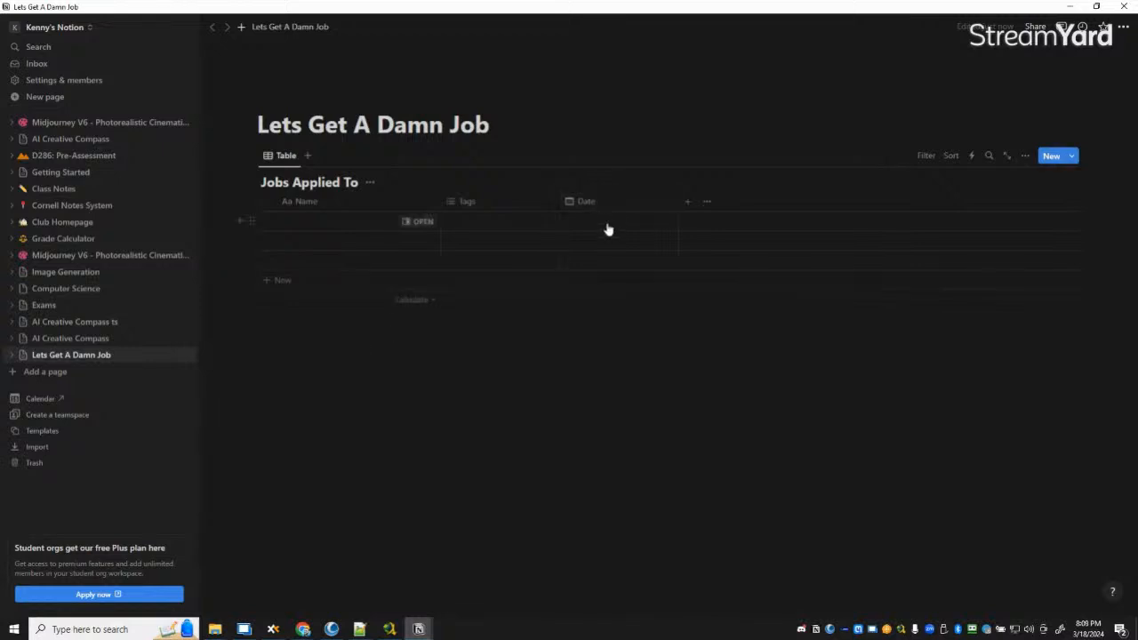
Step: Rename the Date column as "Date Applied To Job"
click(620, 210)
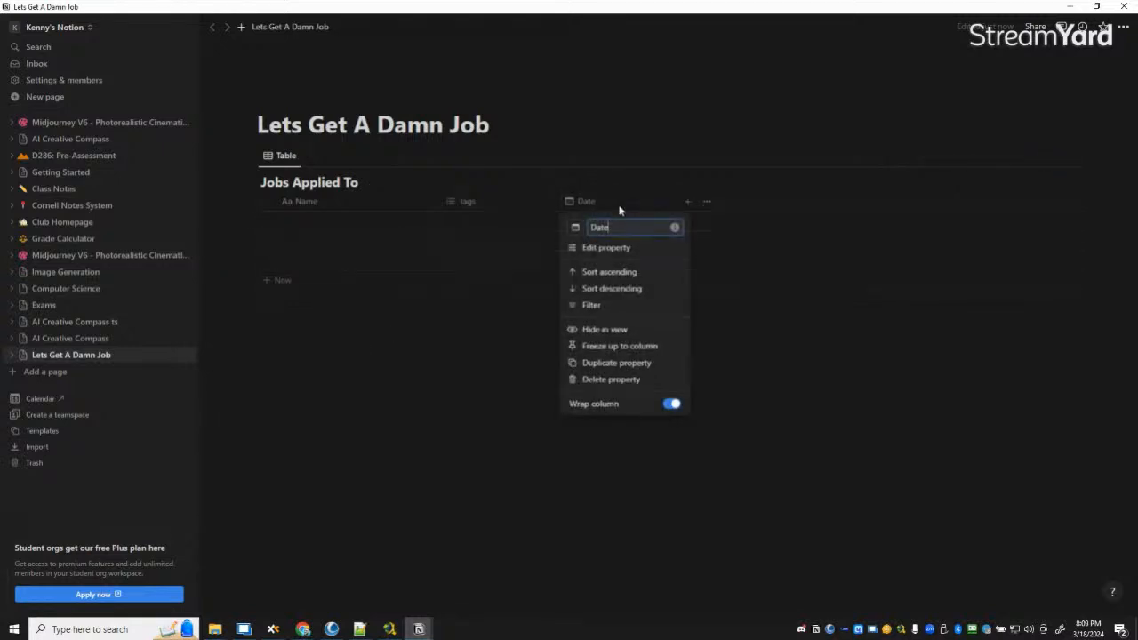
key(Home)
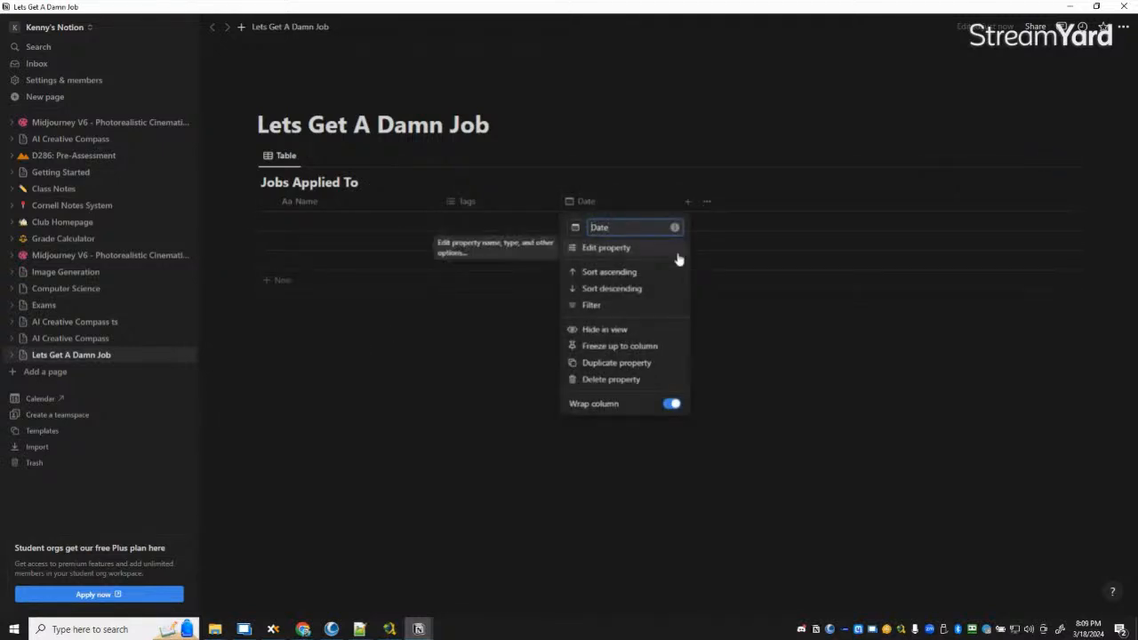
text(Applied )
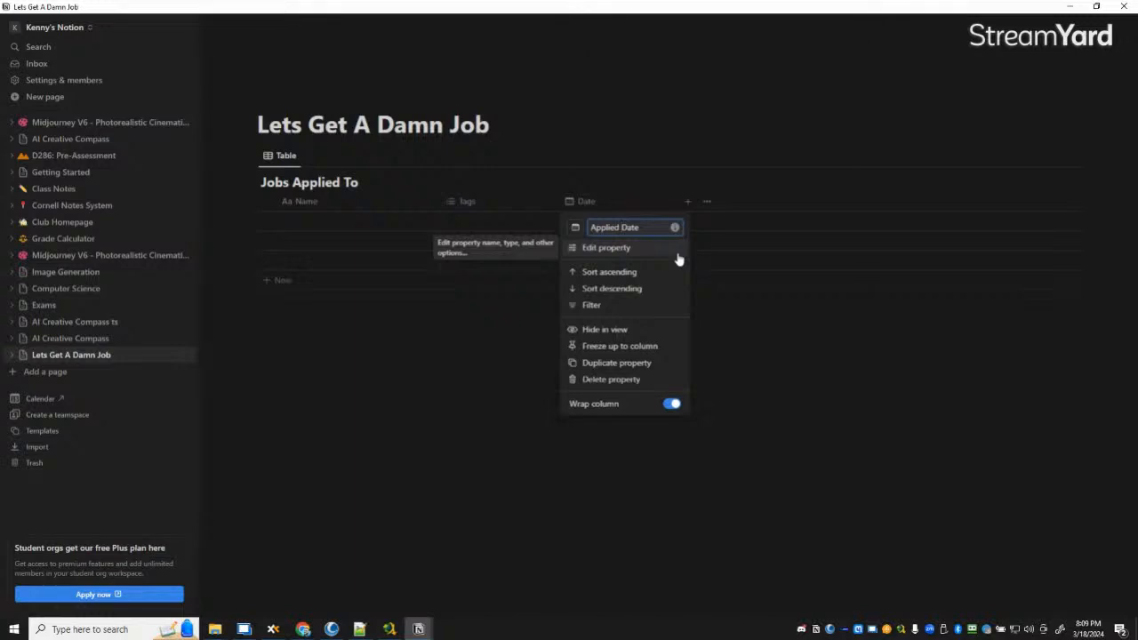
text(To)
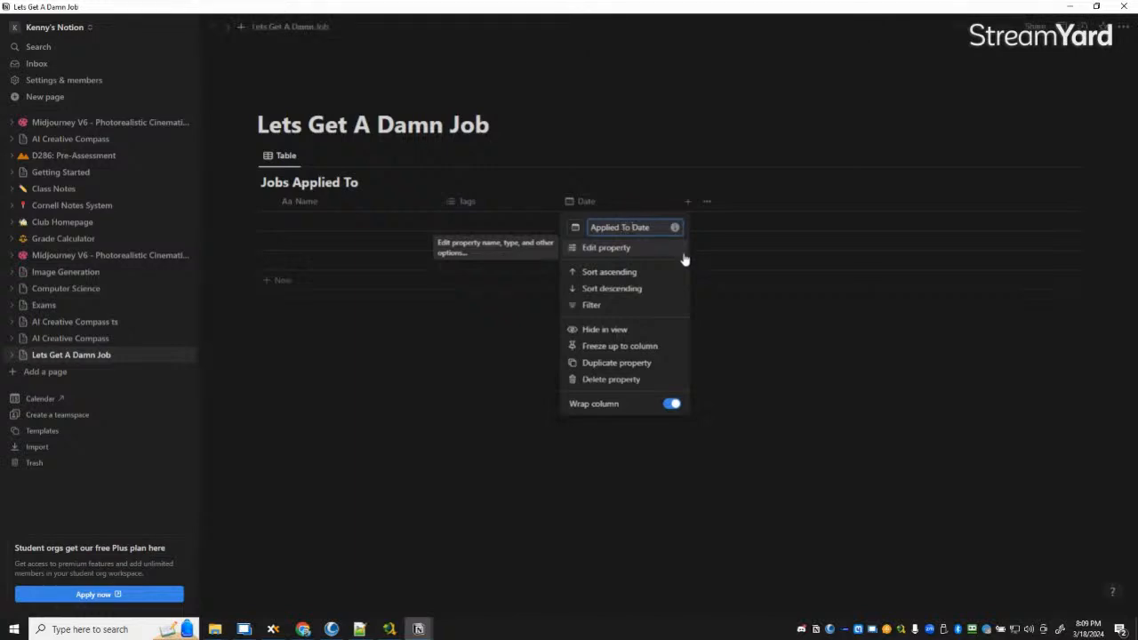
key(ctrl+BackSpace)
key(ctrl+BackSpace)
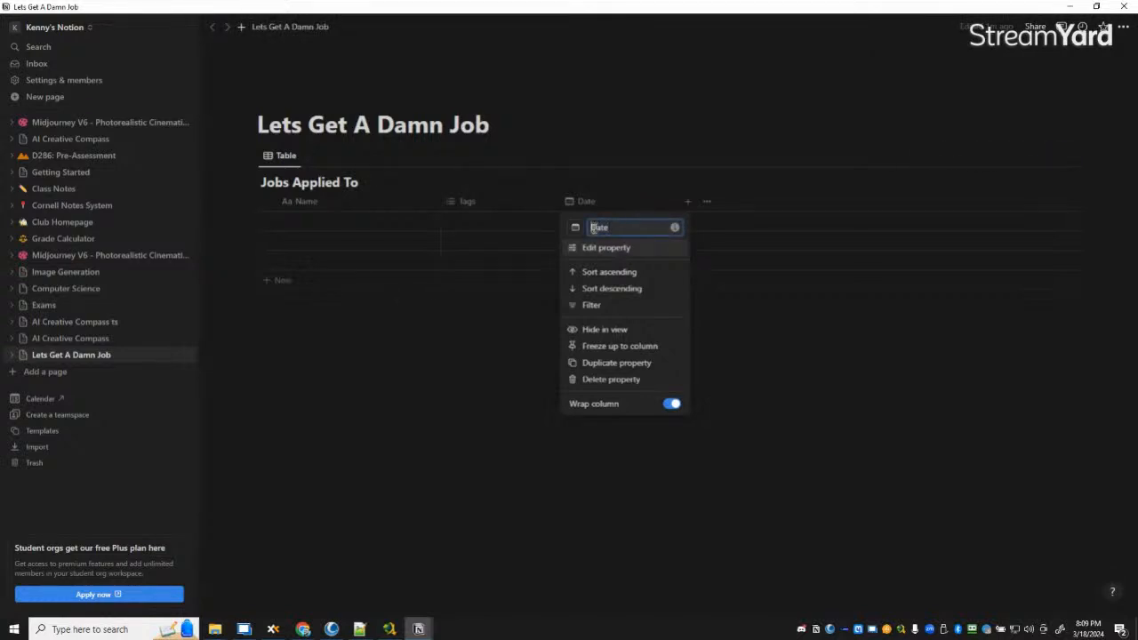
click(629, 230)
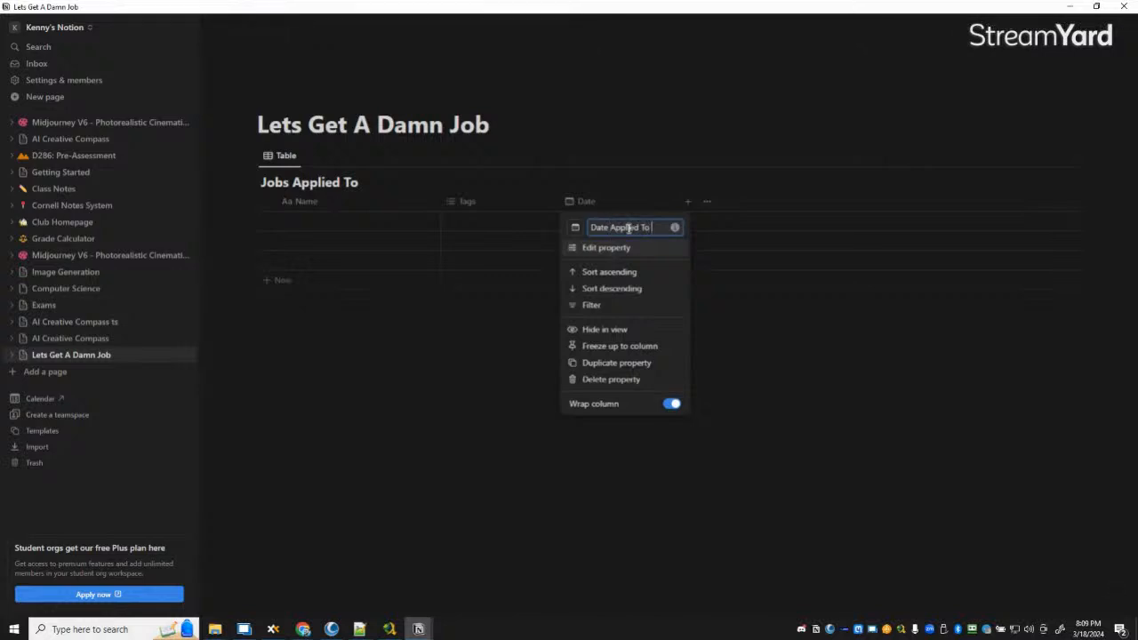
key(Down)
key(Down)
key(Return)
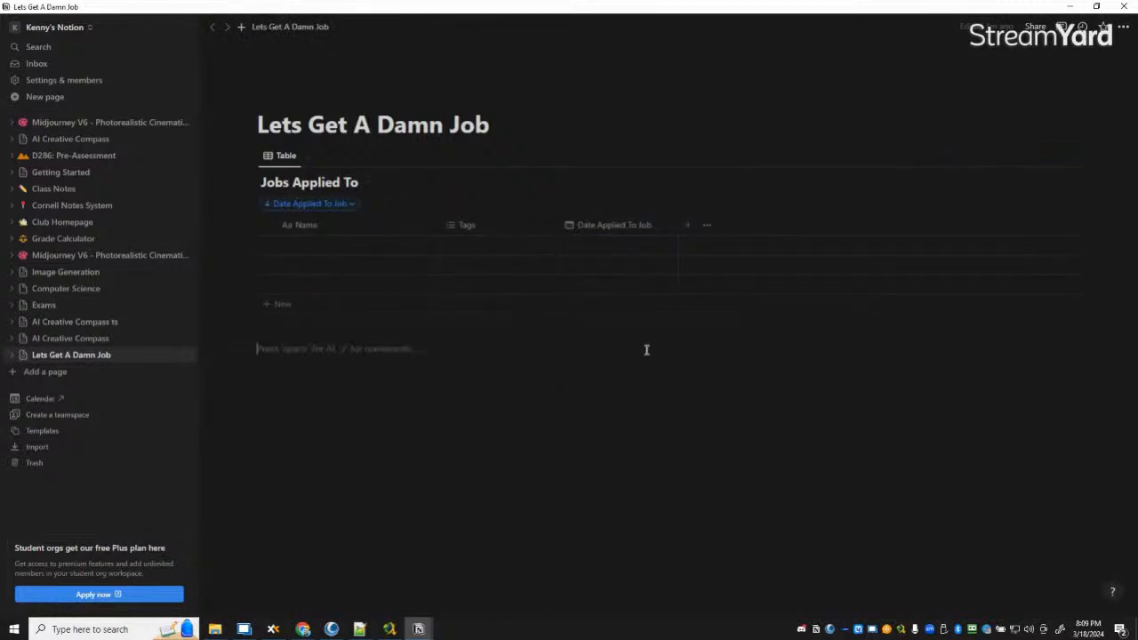
Step: Delete the descending sort on the date column and move the Tags column after that column
click(355, 208)
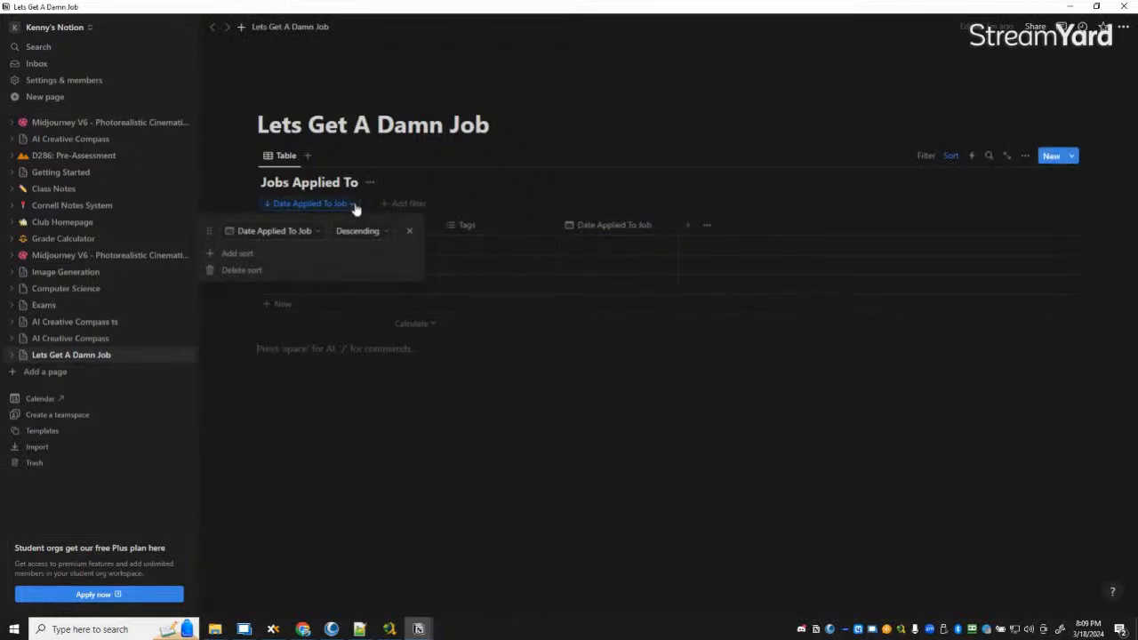
click(245, 270)
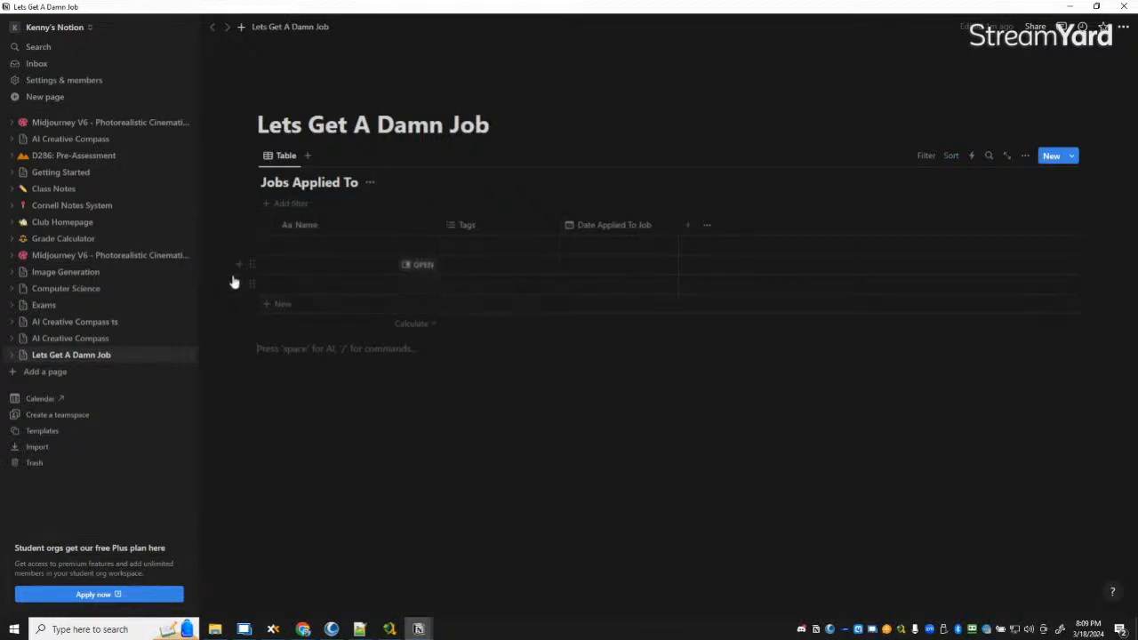
drag(485, 233, 605, 229)
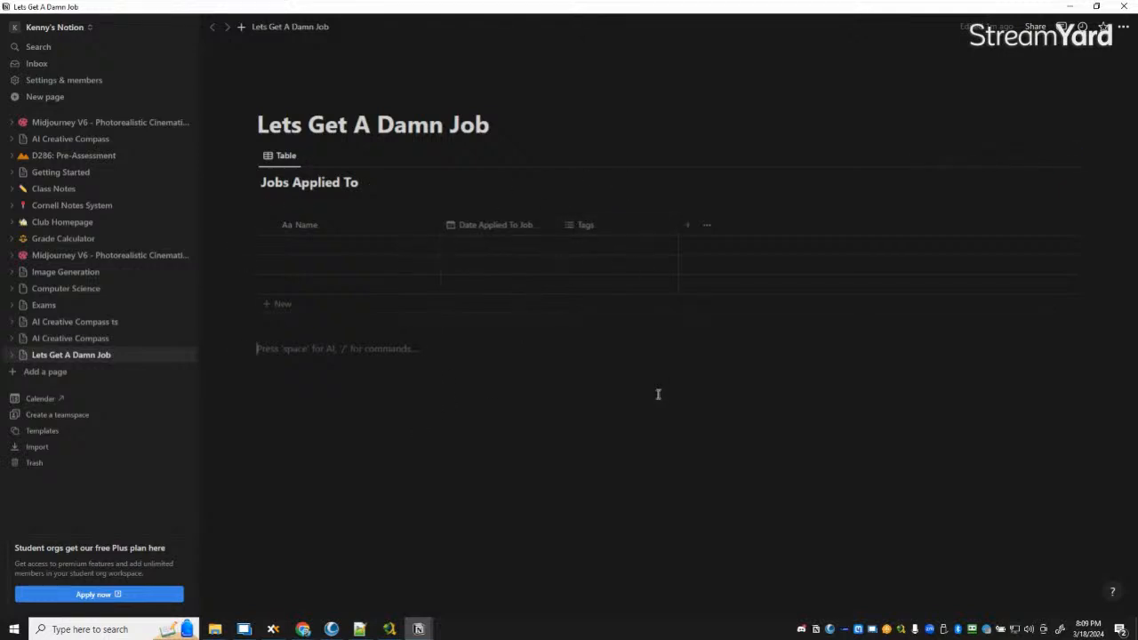
Step: Rename the table's Name column as "Job Position"
click(326, 228)
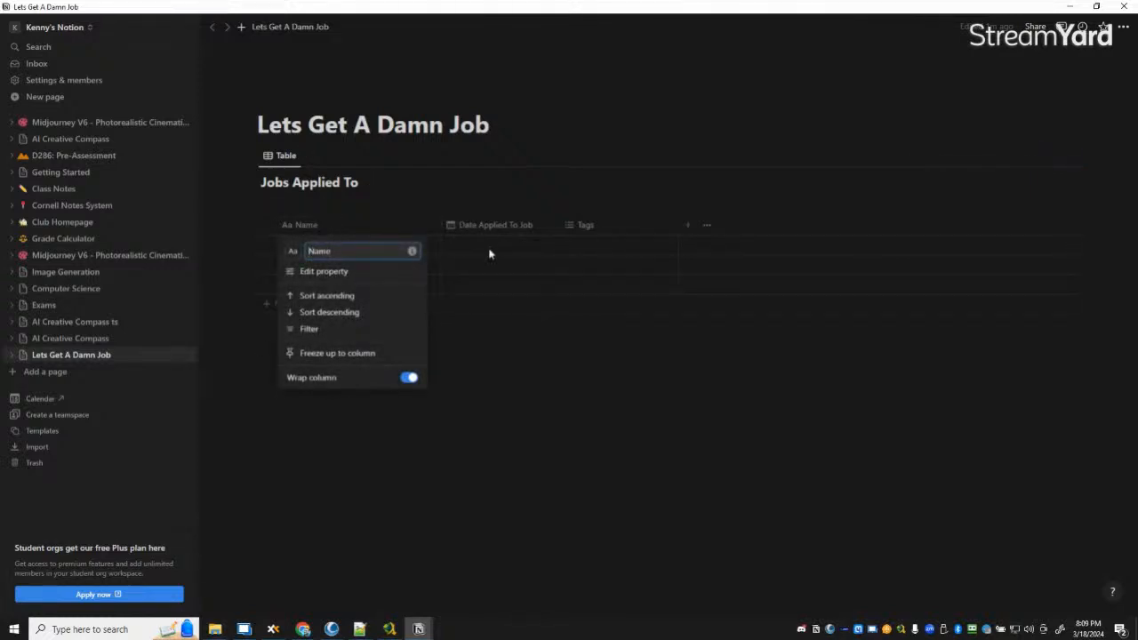
text(Employment)
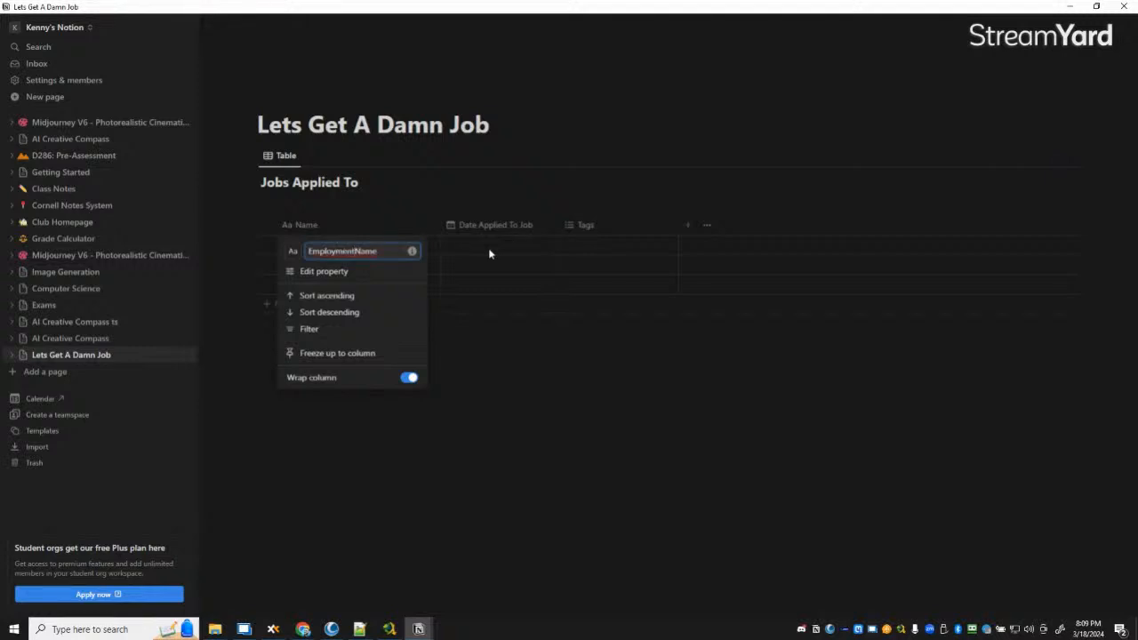
key(ctrl+a)
text(Job Position)
key(Return)
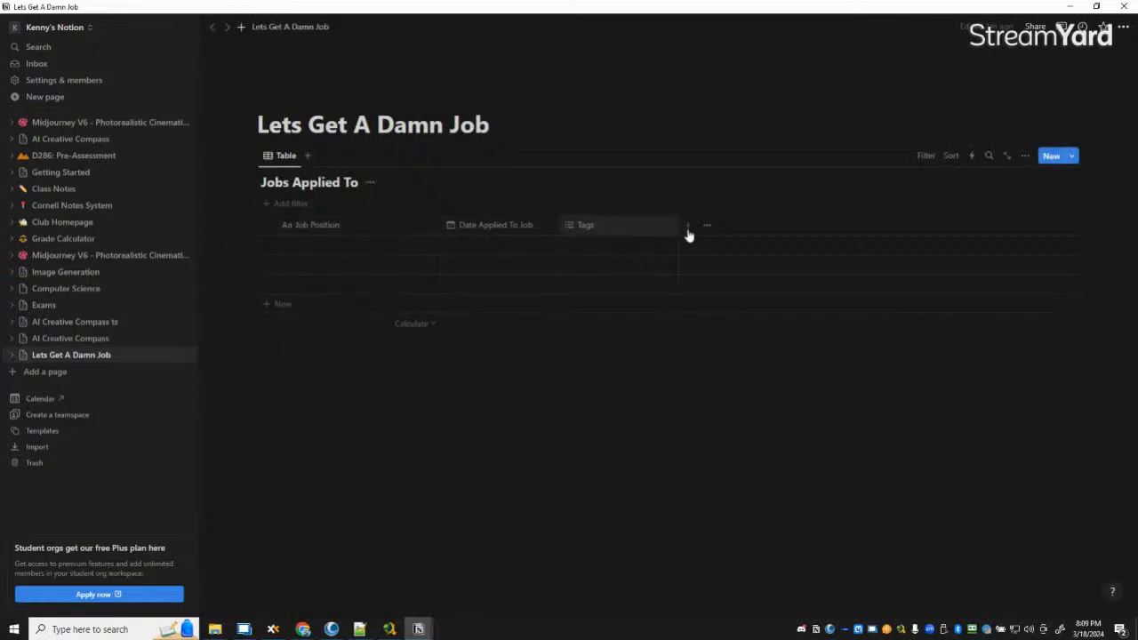
Step: Check the field list in Notepad++, return to Notion and add a text property named "Compensation" to the table
click(359, 629)
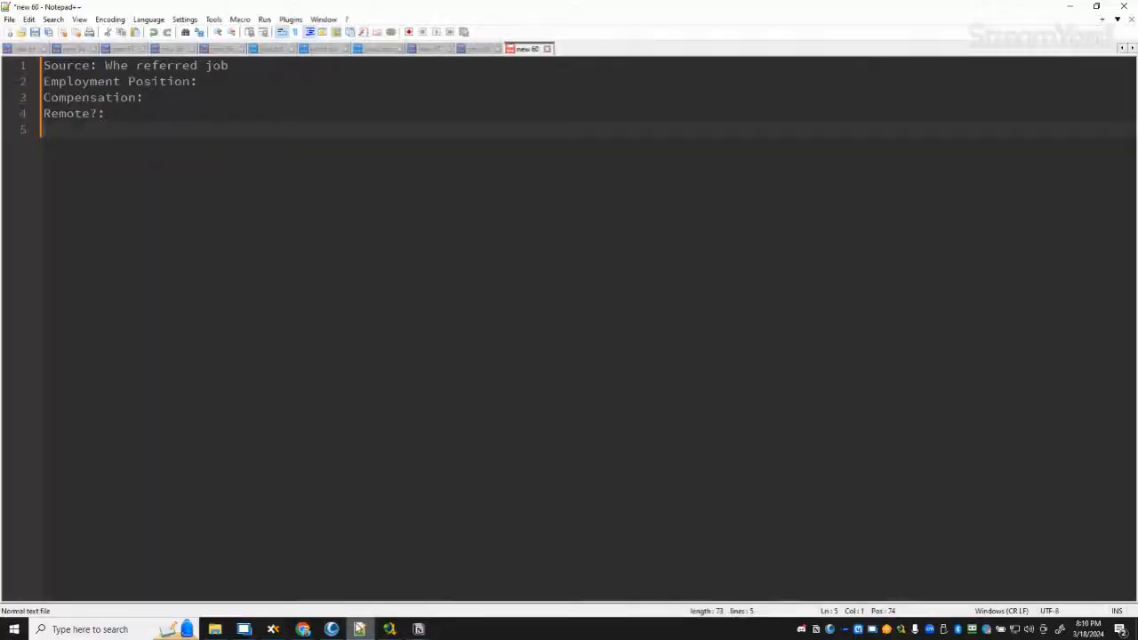
click(418, 628)
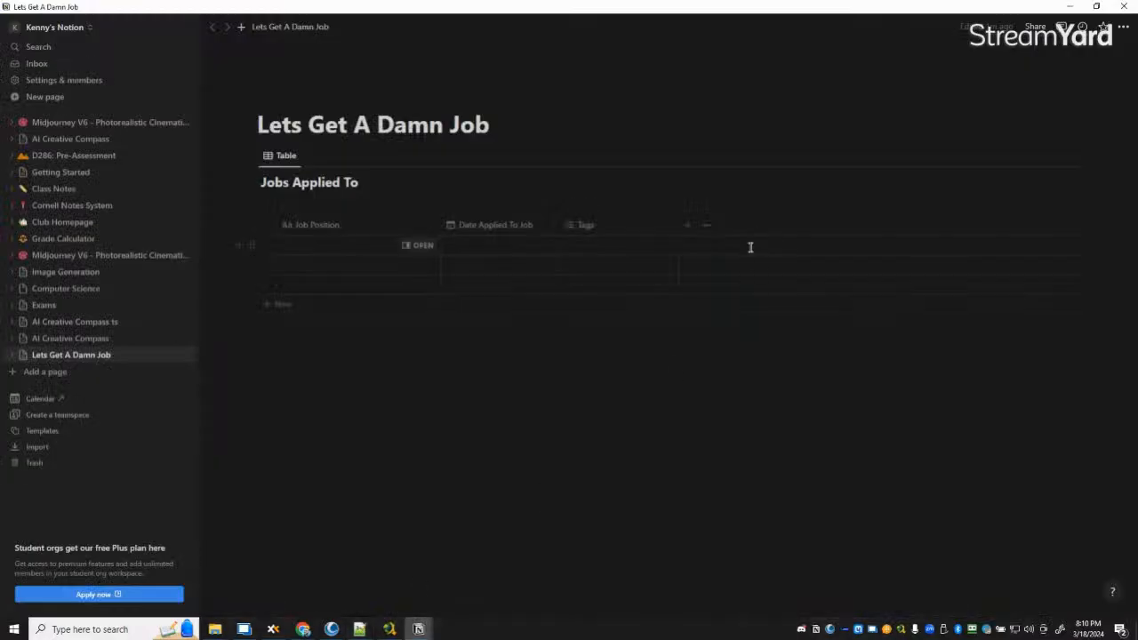
click(685, 225)
text(Compensation)
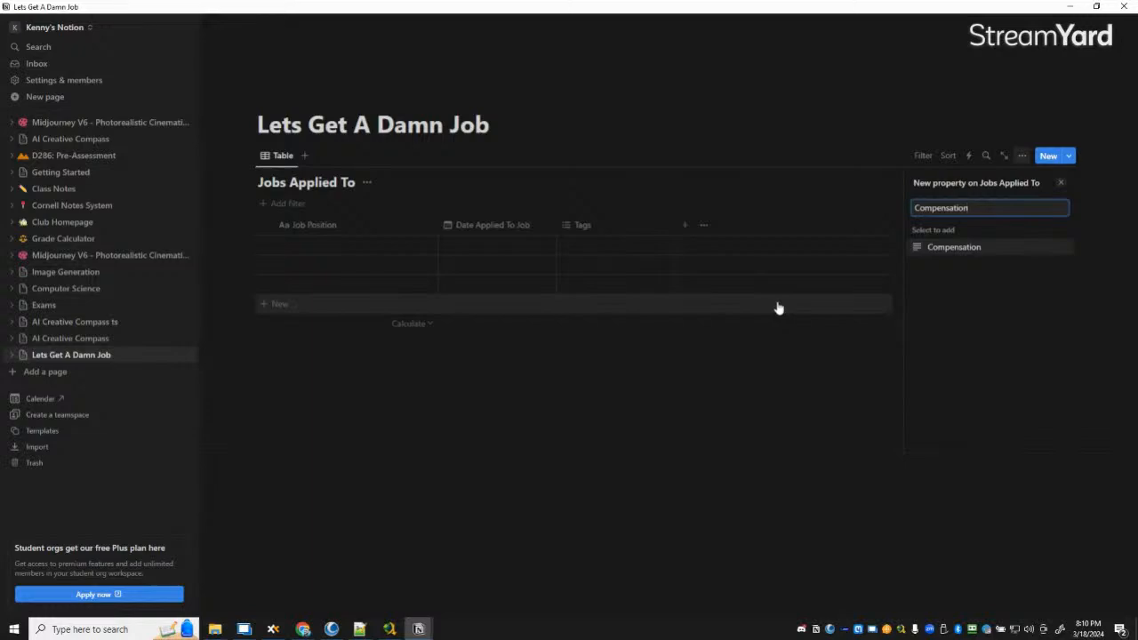
key(Return)
key(Escape)
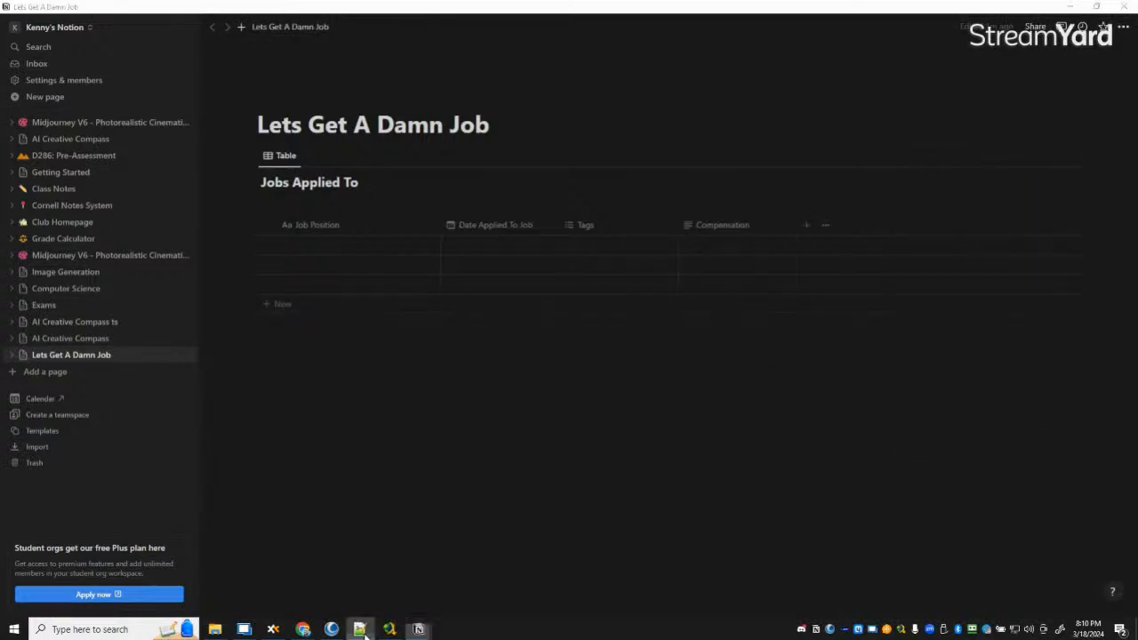
Step: Recheck the field list in Notepad++ and move the table's Tags column after the Compensation column
click(359, 629)
click(361, 629)
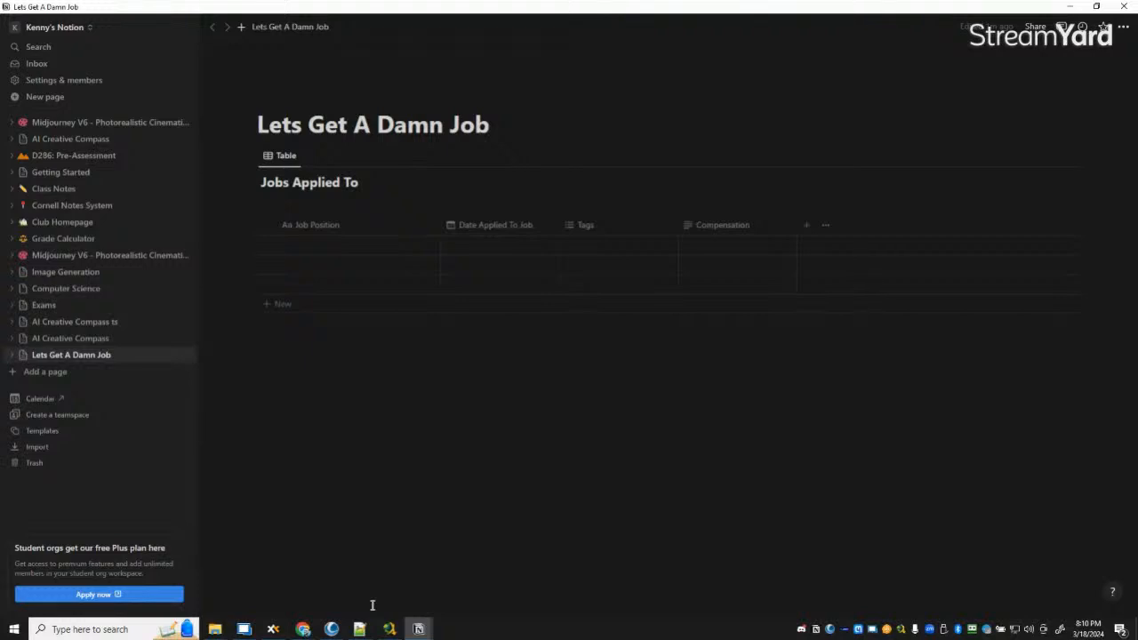
drag(614, 231, 814, 229)
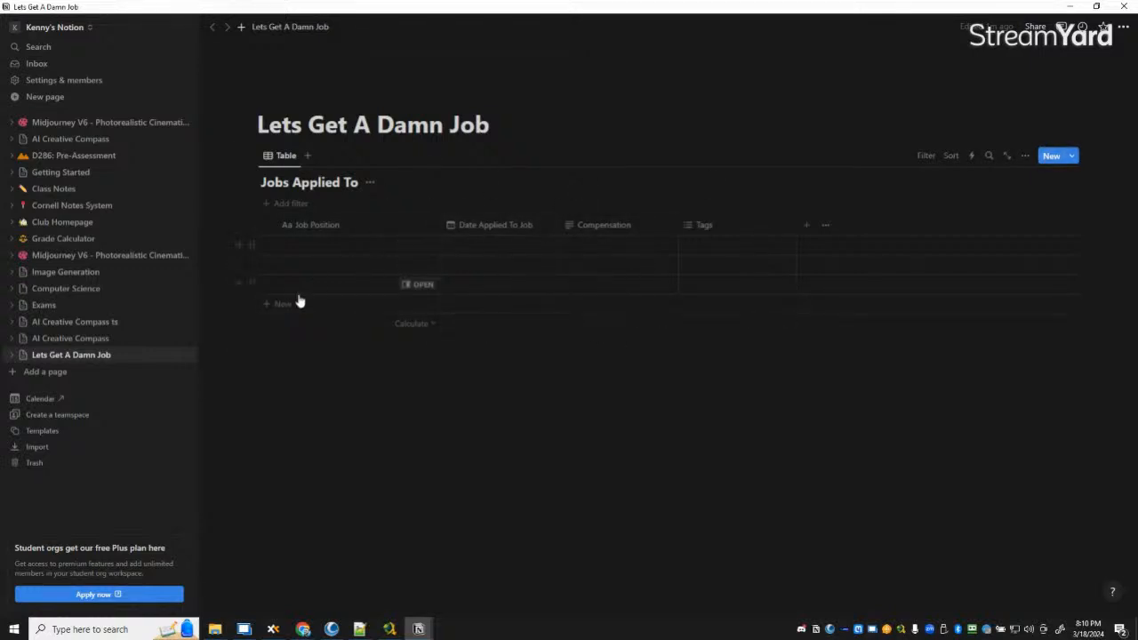
Step: Open a new job entry's page and add a text property named "Referred By"
click(861, 298)
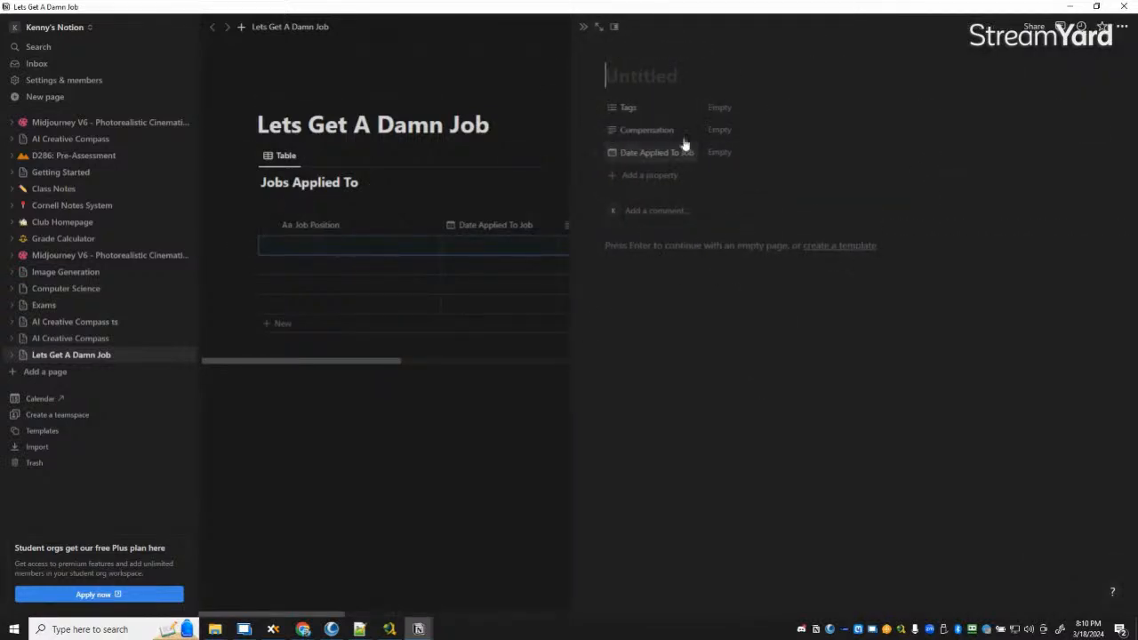
click(638, 175)
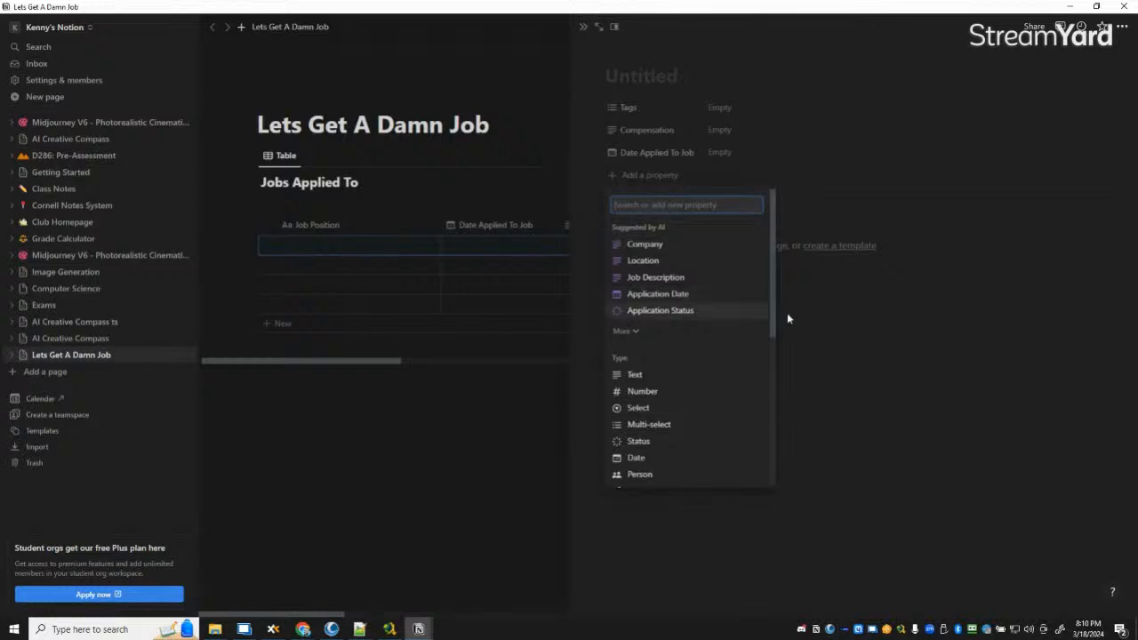
text(Ref)
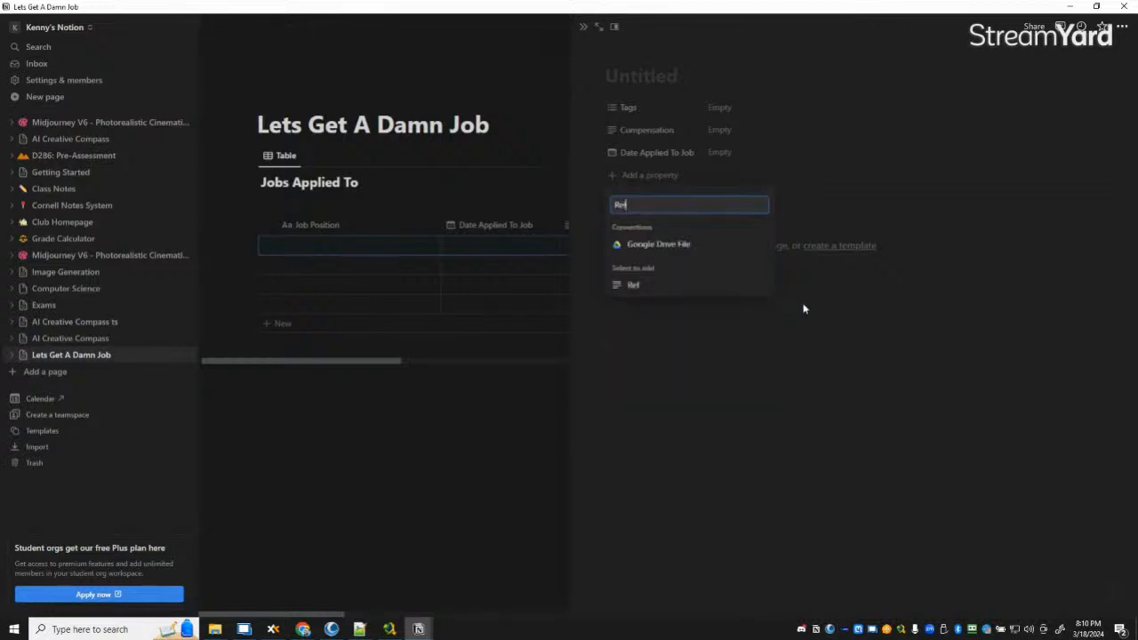
text(erred)
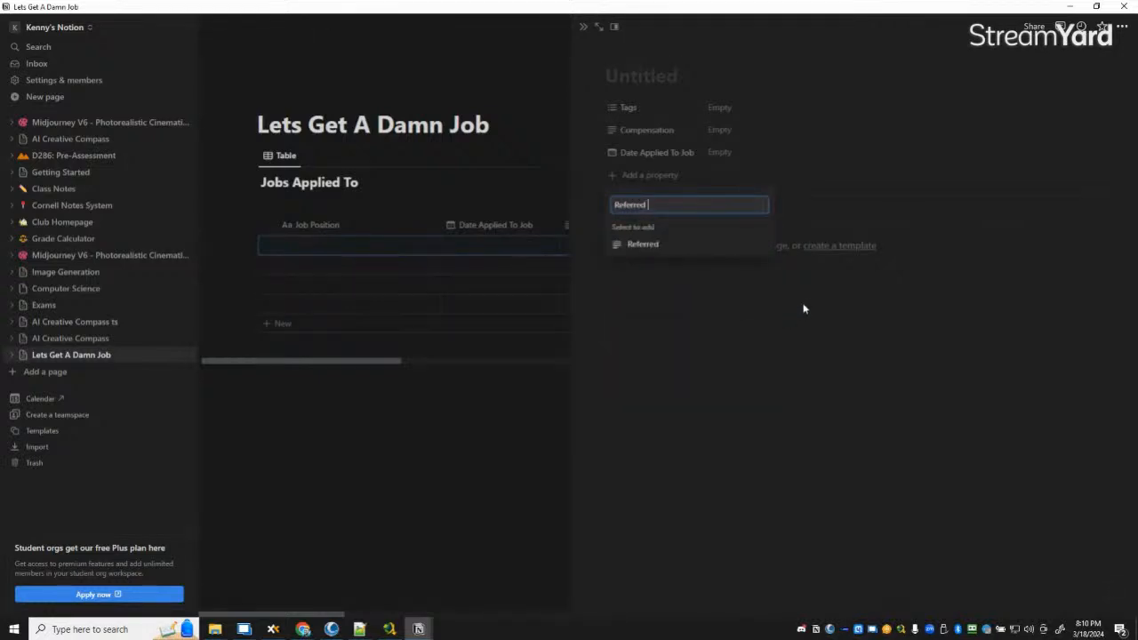
text( By)
key(Return)
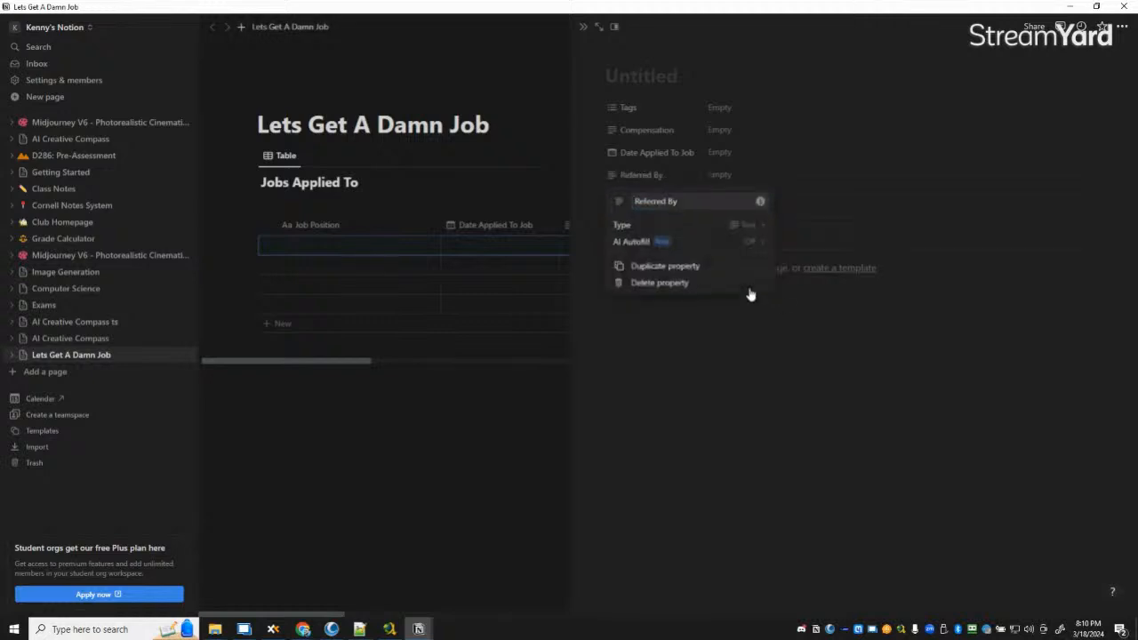
click(734, 224)
click(875, 366)
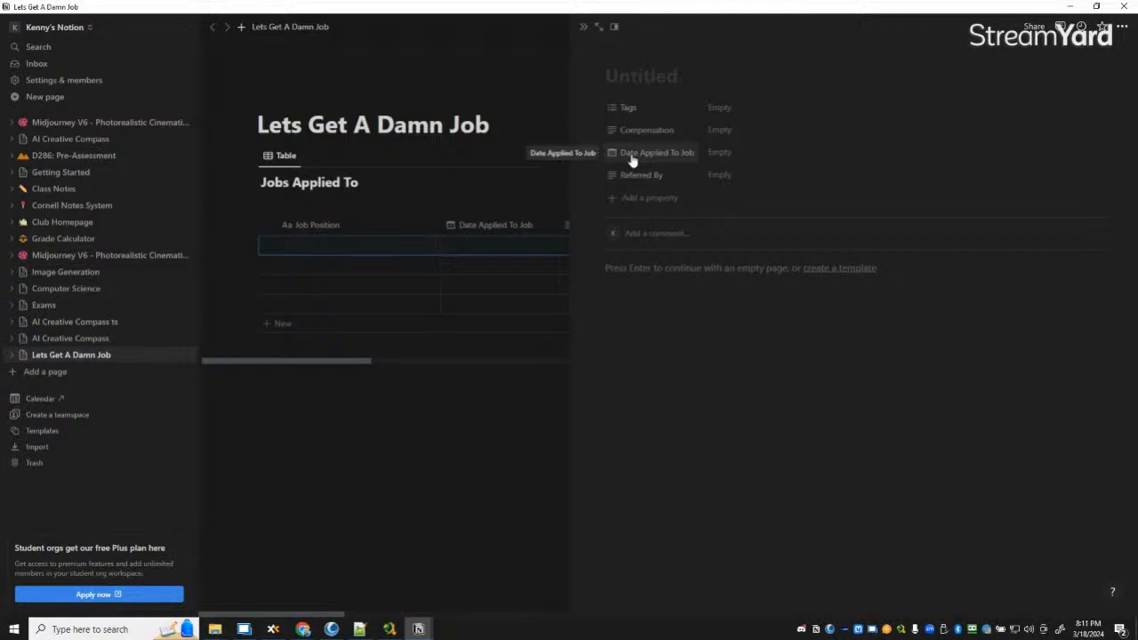
Step: Add a text property named "Job Position" to the open job entry
click(629, 197)
click(698, 228)
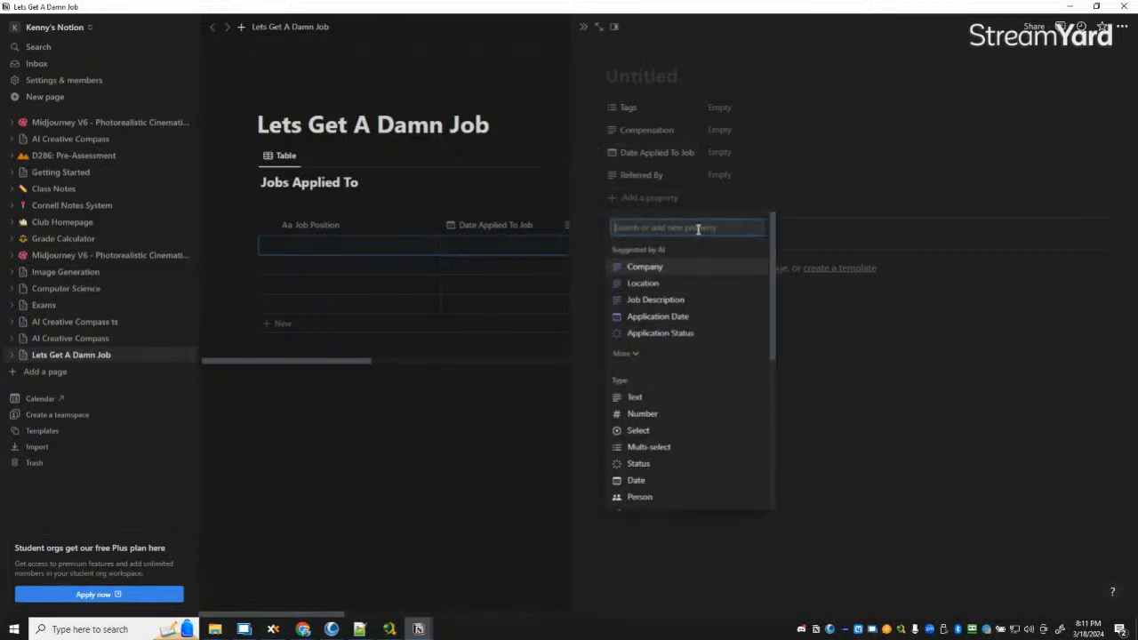
text(Job)
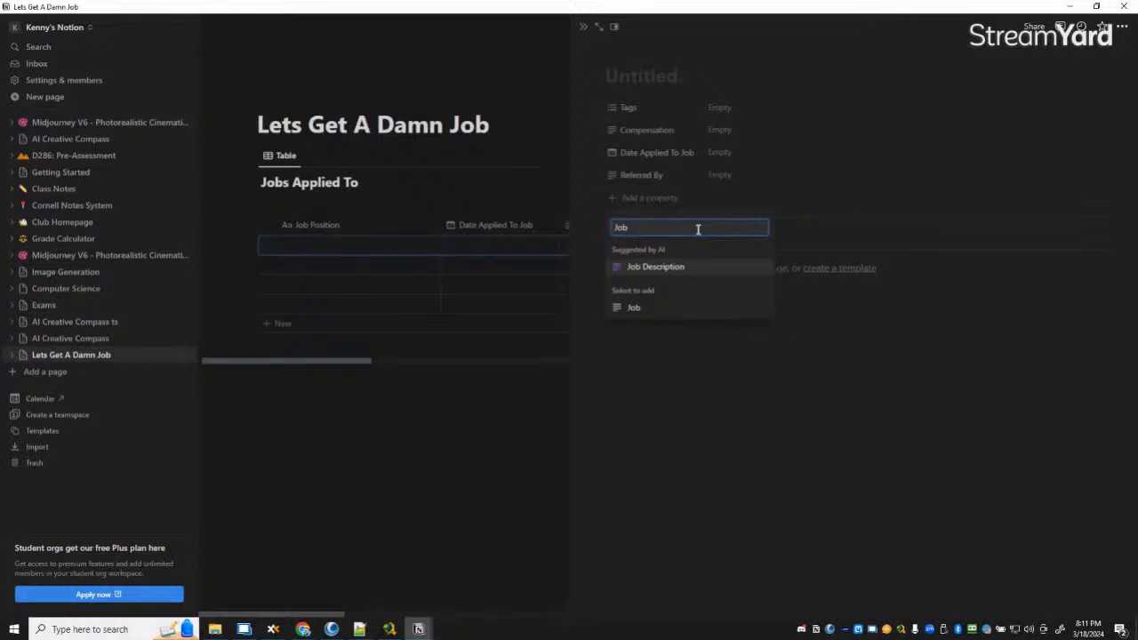
text( Position)
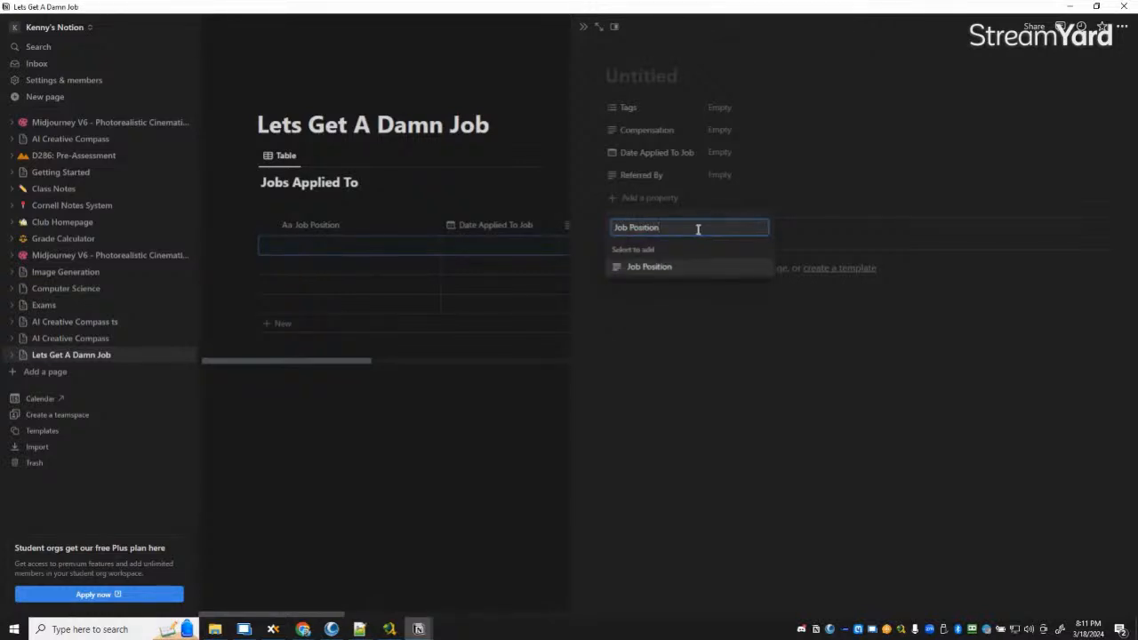
key(Return)
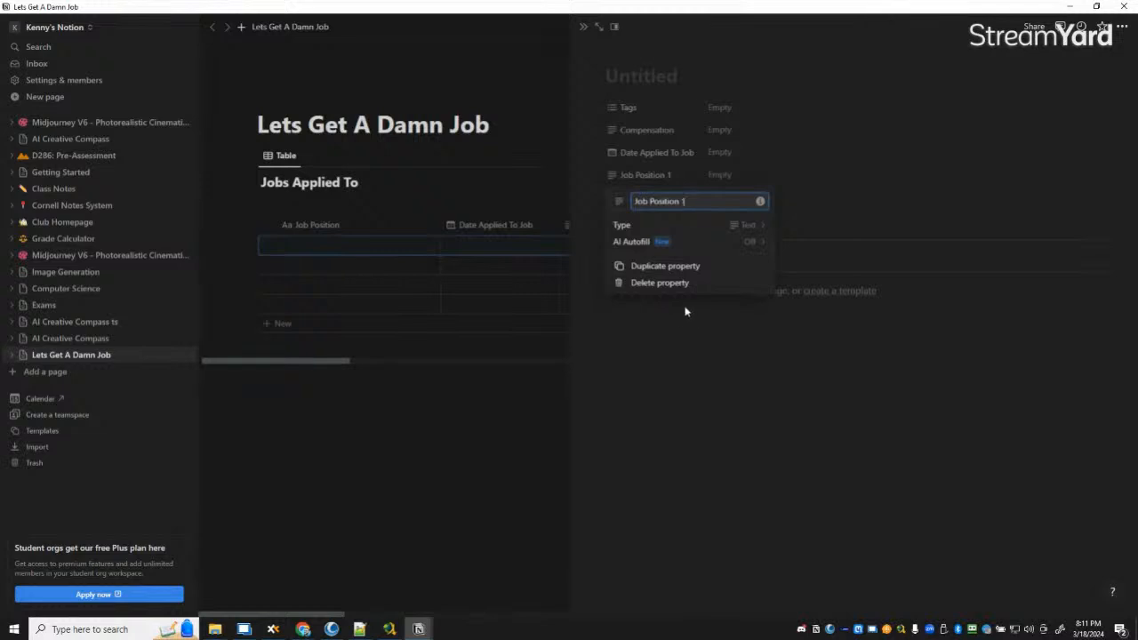
click(639, 330)
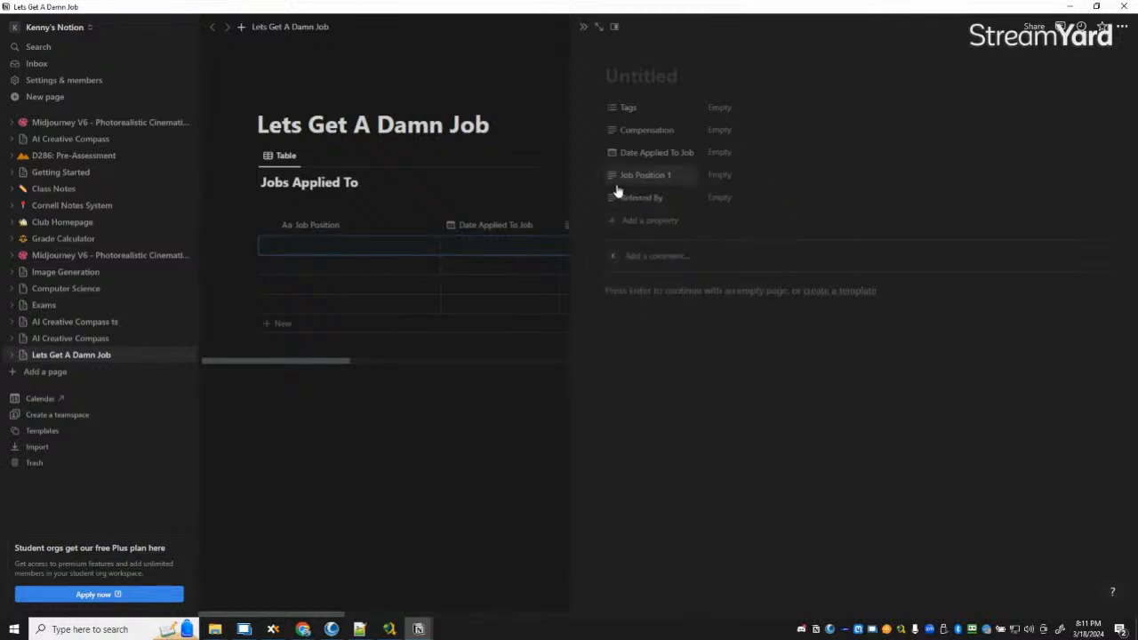
Step: Try to rename the job entry's "Job Position 1" property to "Job Position"
click(674, 176)
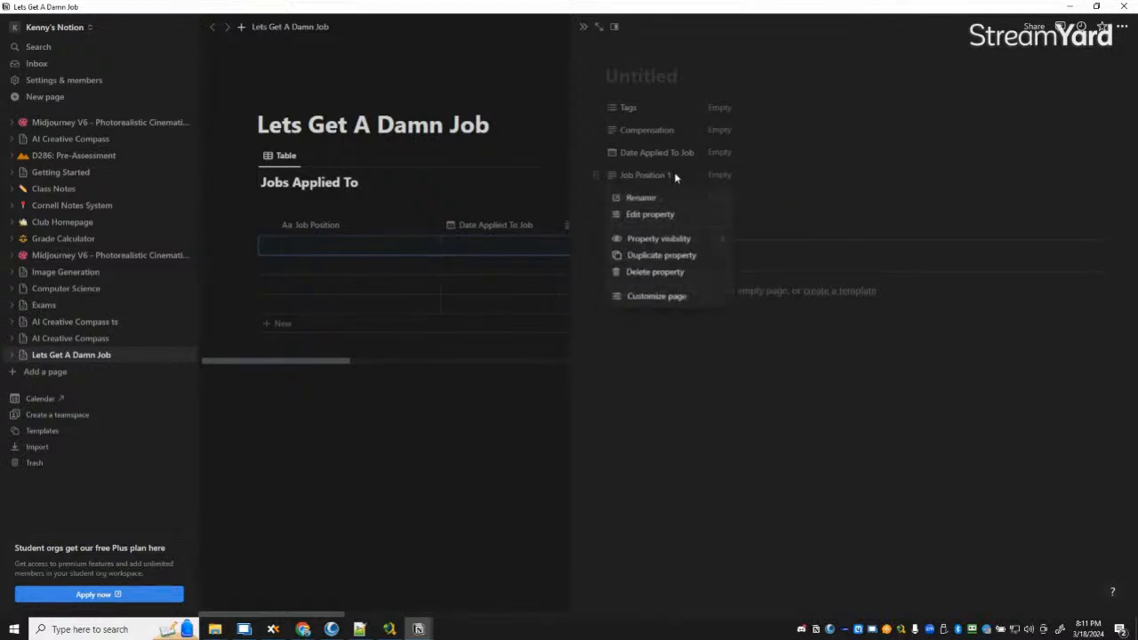
click(664, 215)
click(698, 201)
key(BackSpace)
key(BackSpace)
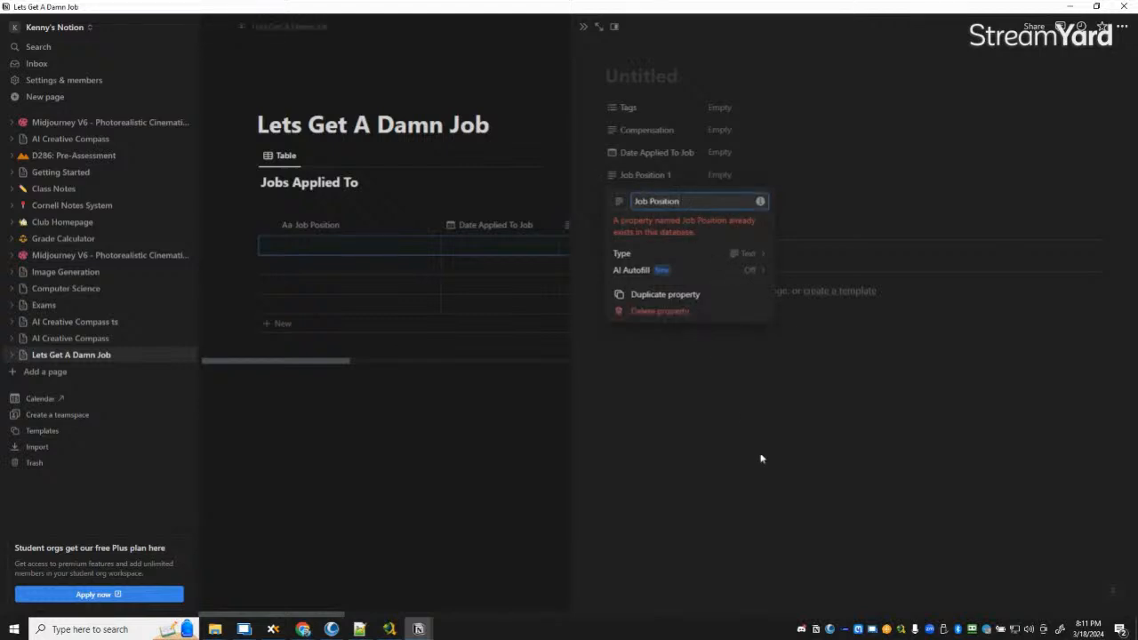
click(732, 415)
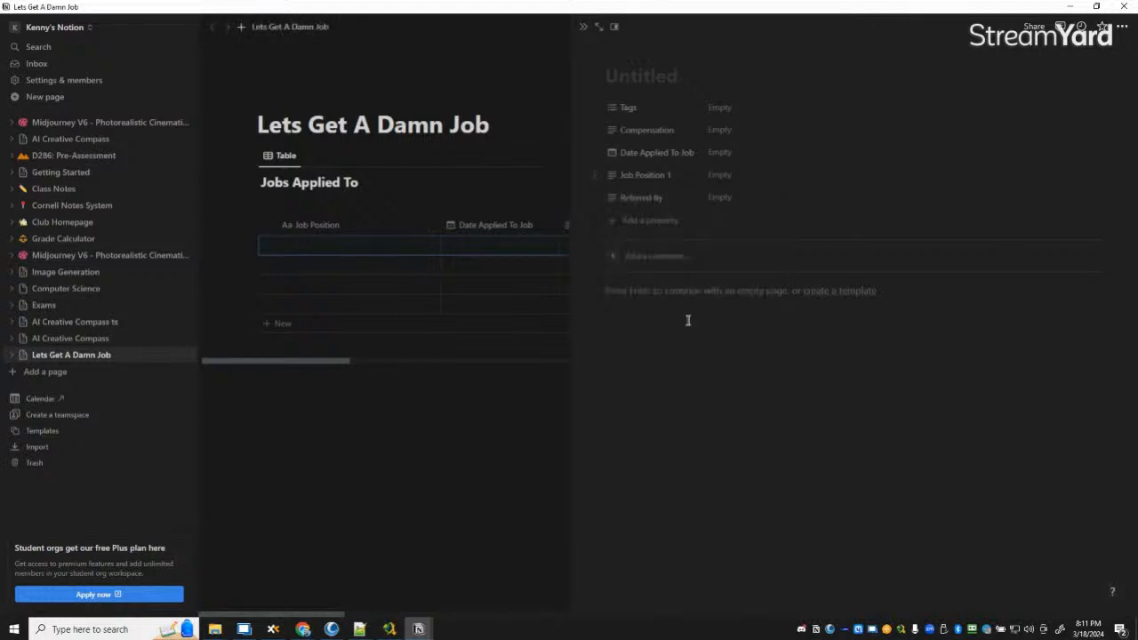
Step: Delete the "Job Position 1" property from the open job entry for the whole database
click(613, 183)
click(679, 273)
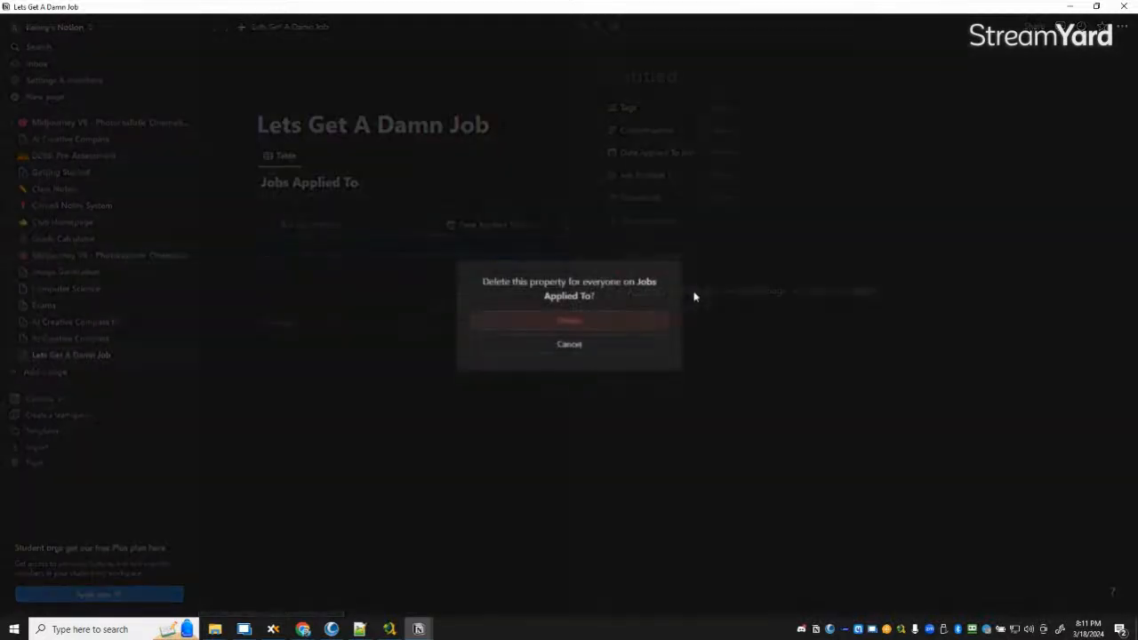
click(615, 320)
Step: Try again to add a text property named "Job Position" to the open job entry
click(619, 199)
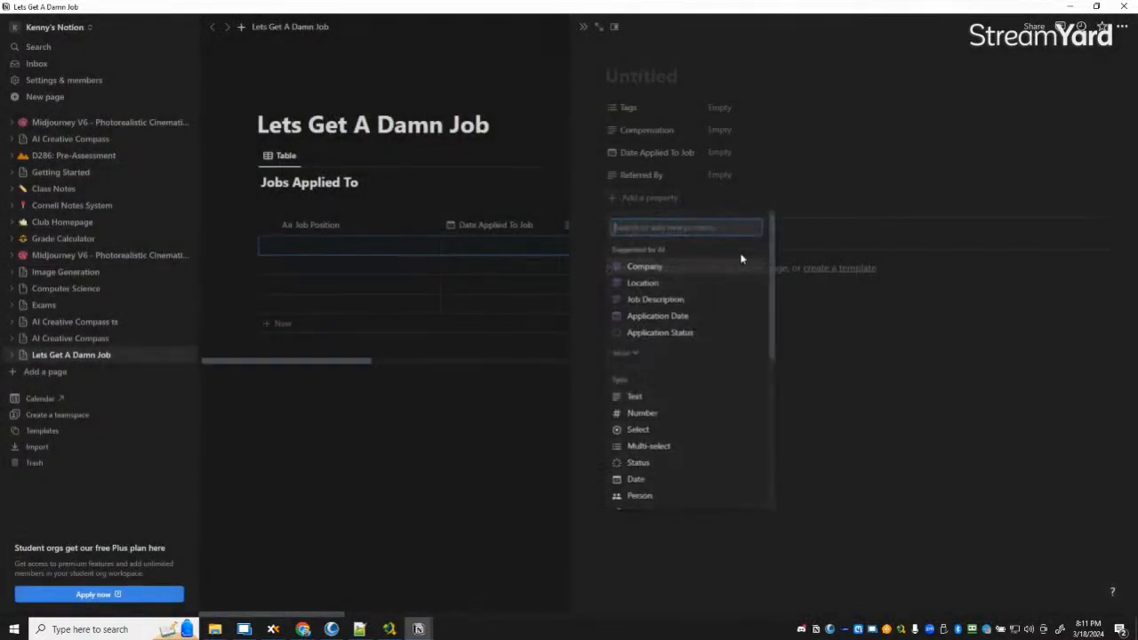
text(job)
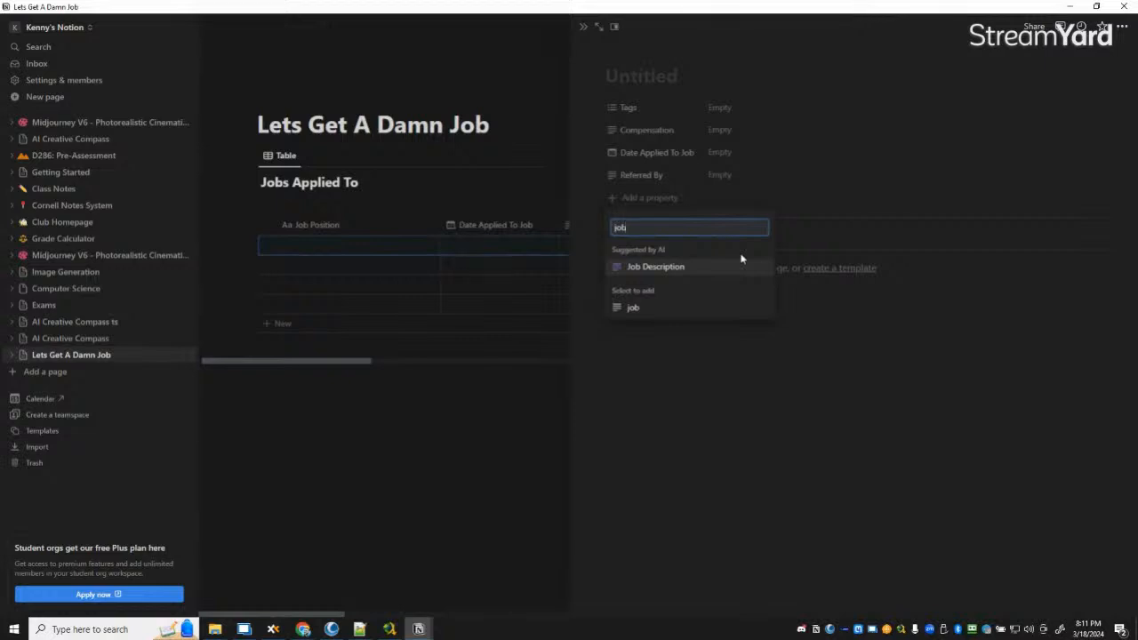
key(BackSpace)
text(Job Position)
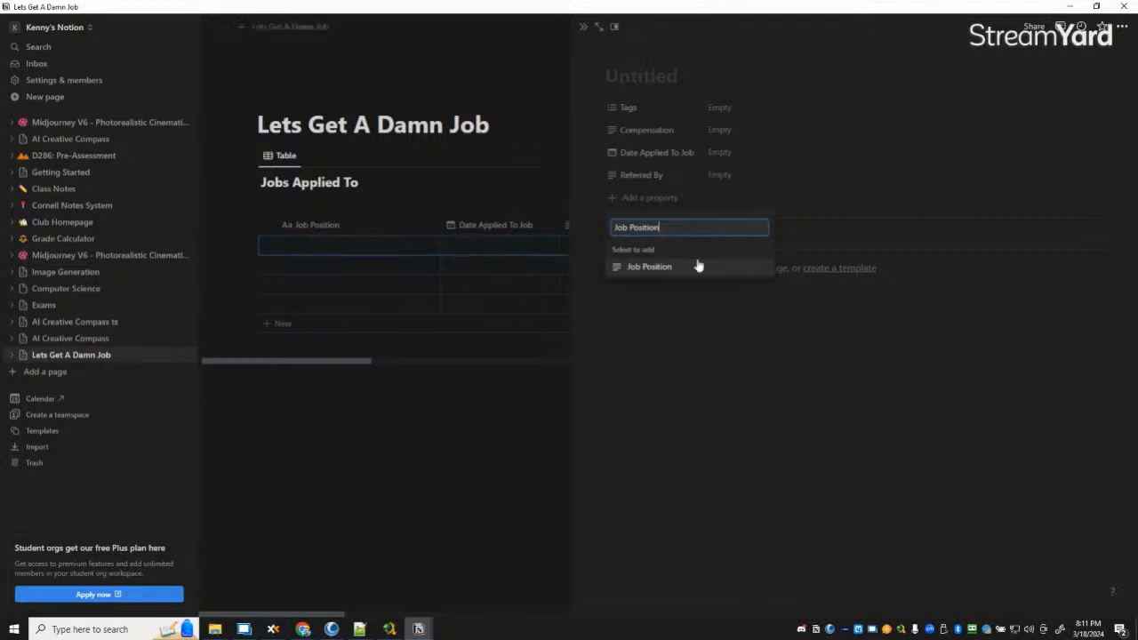
click(688, 267)
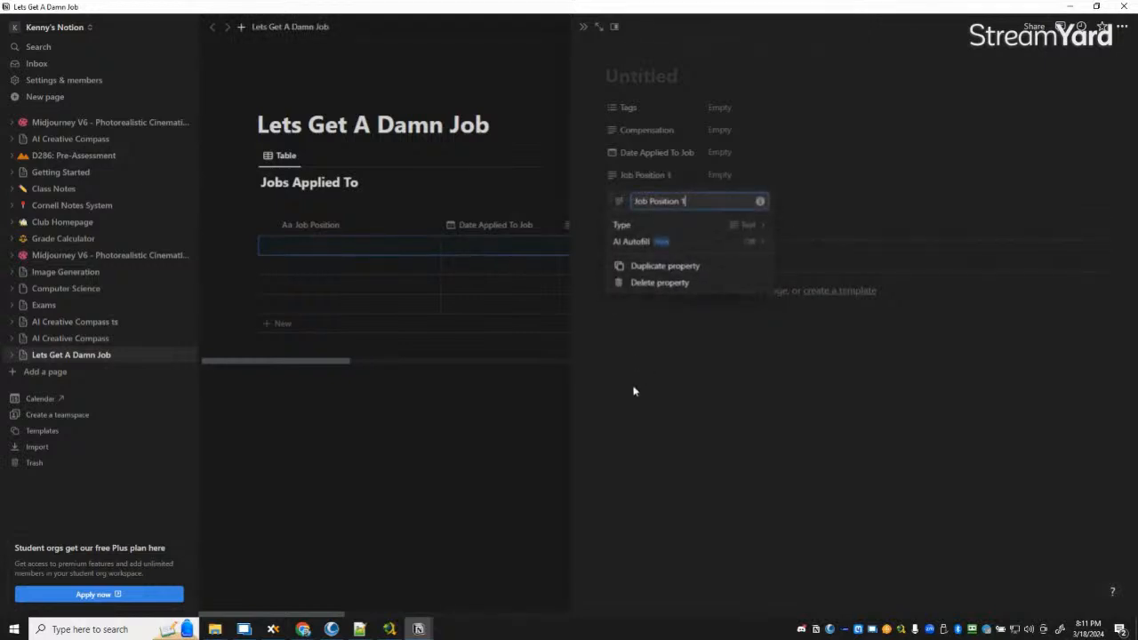
click(760, 359)
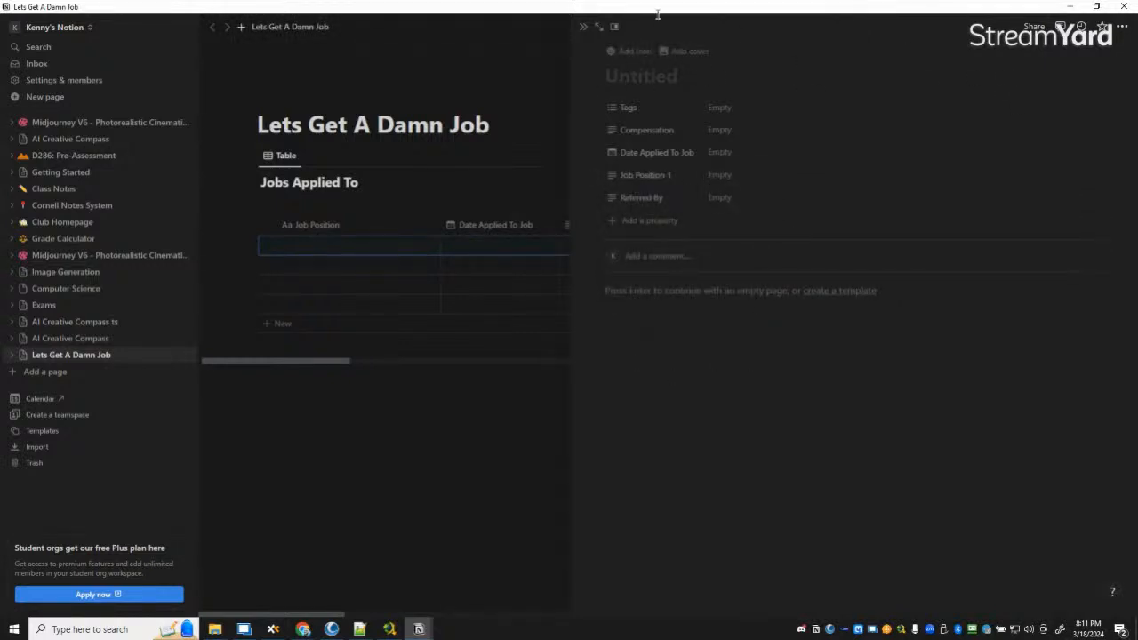
Step: View the job entry as a full page, return to the Jobs Applied To database and expand its views in the page tree
click(600, 26)
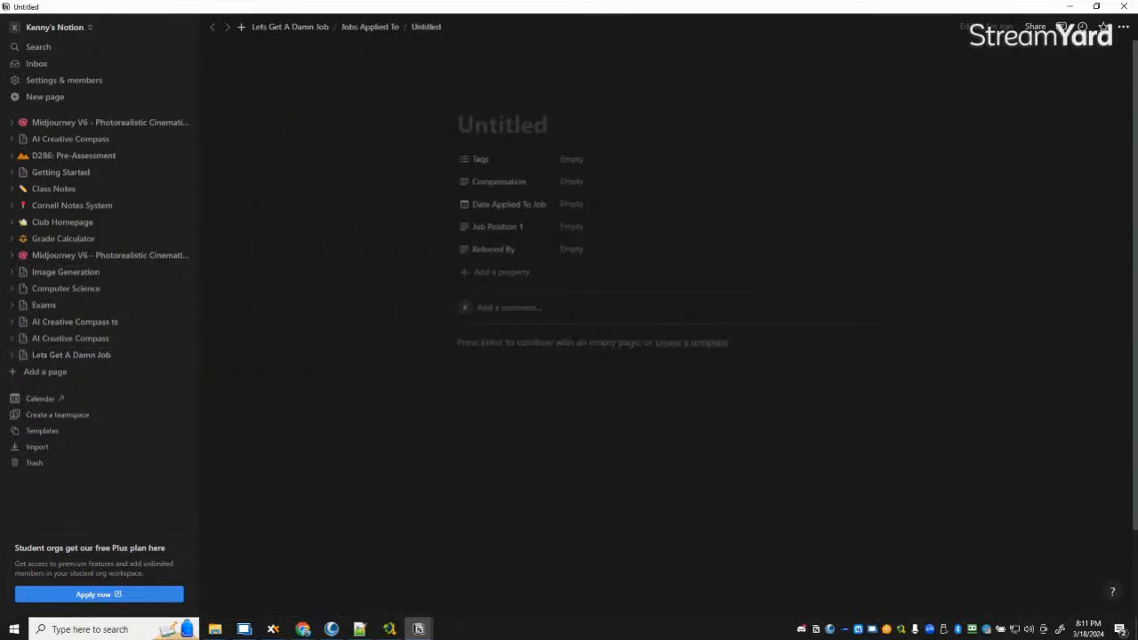
click(369, 26)
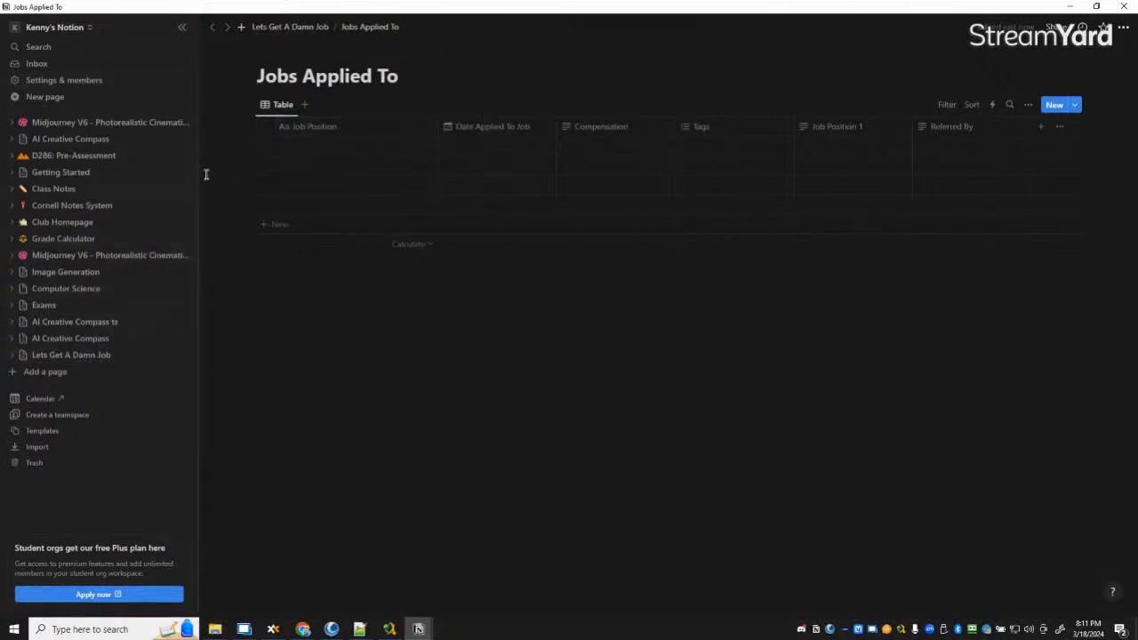
click(78, 358)
click(13, 355)
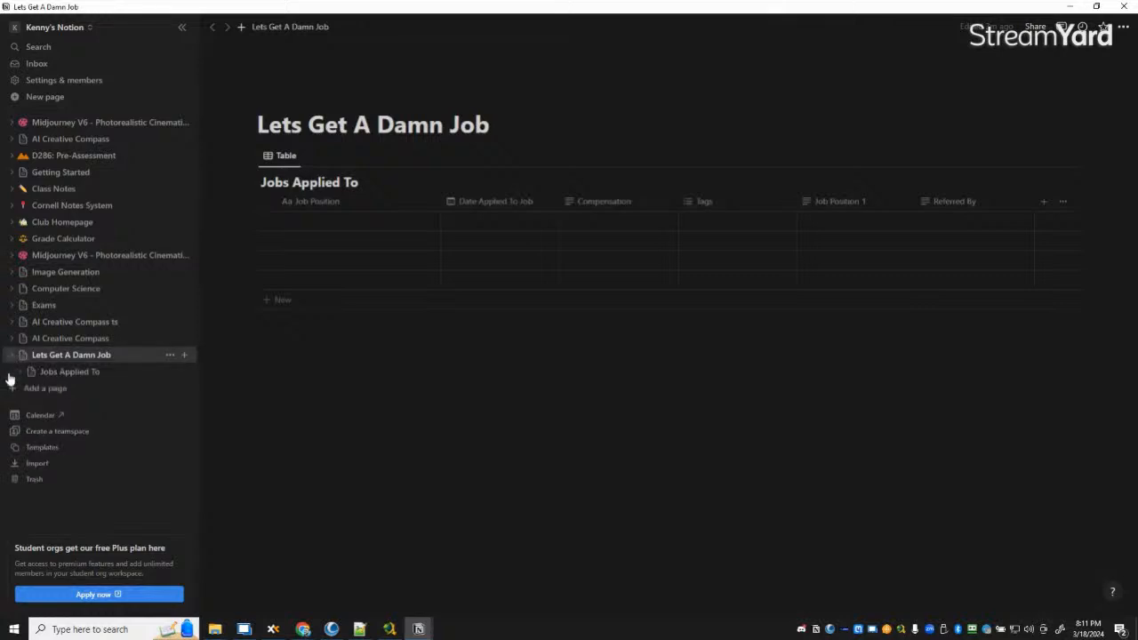
click(72, 373)
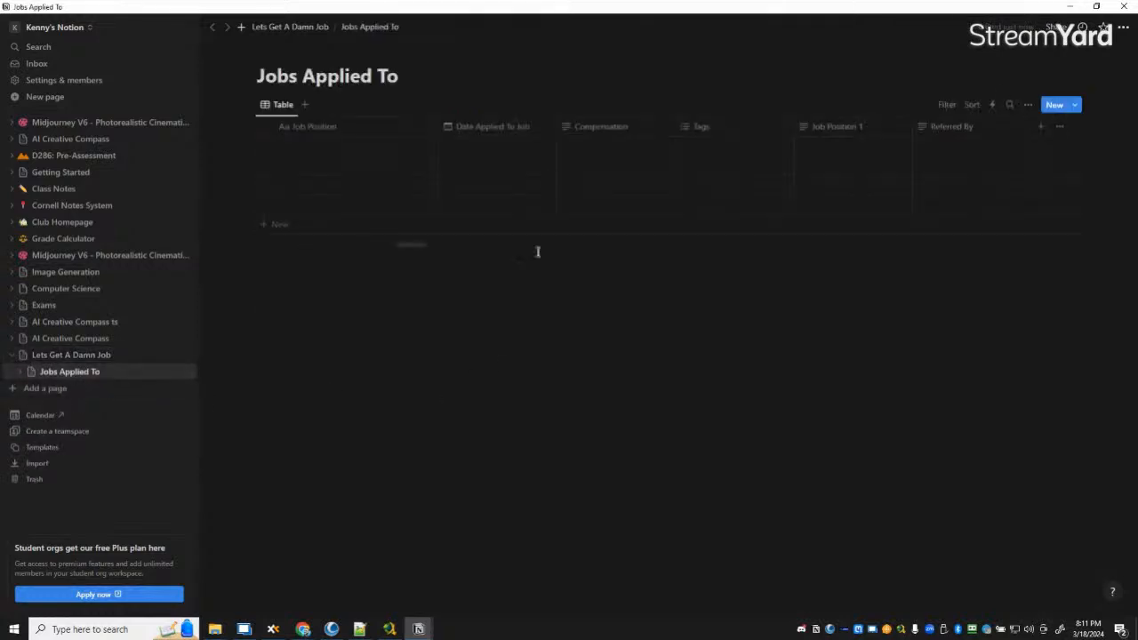
click(19, 371)
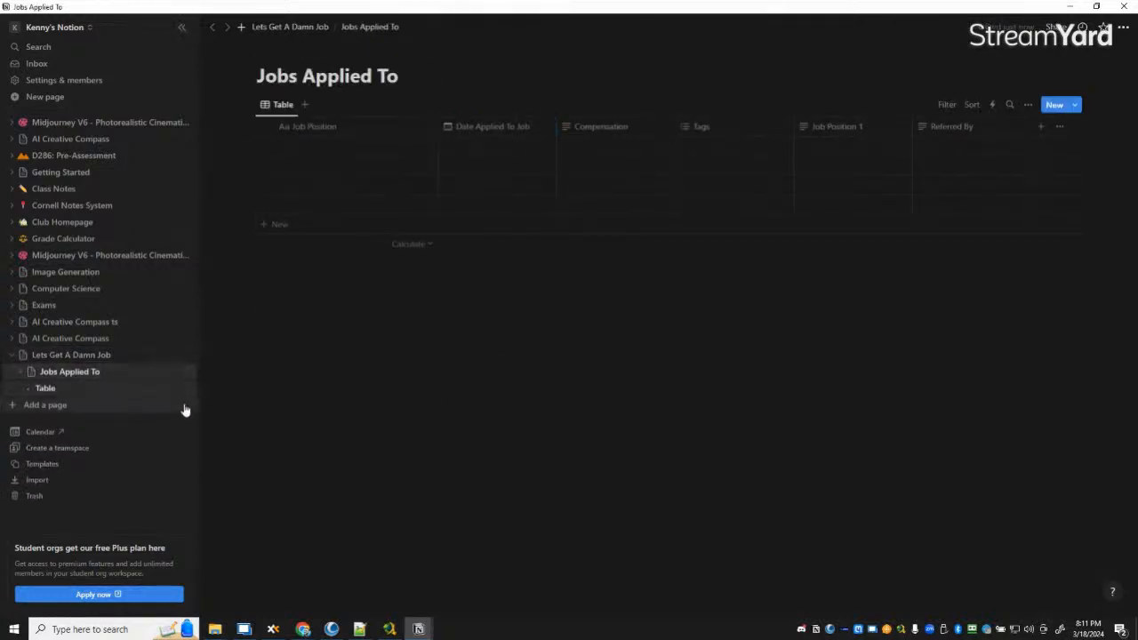
click(102, 361)
click(95, 372)
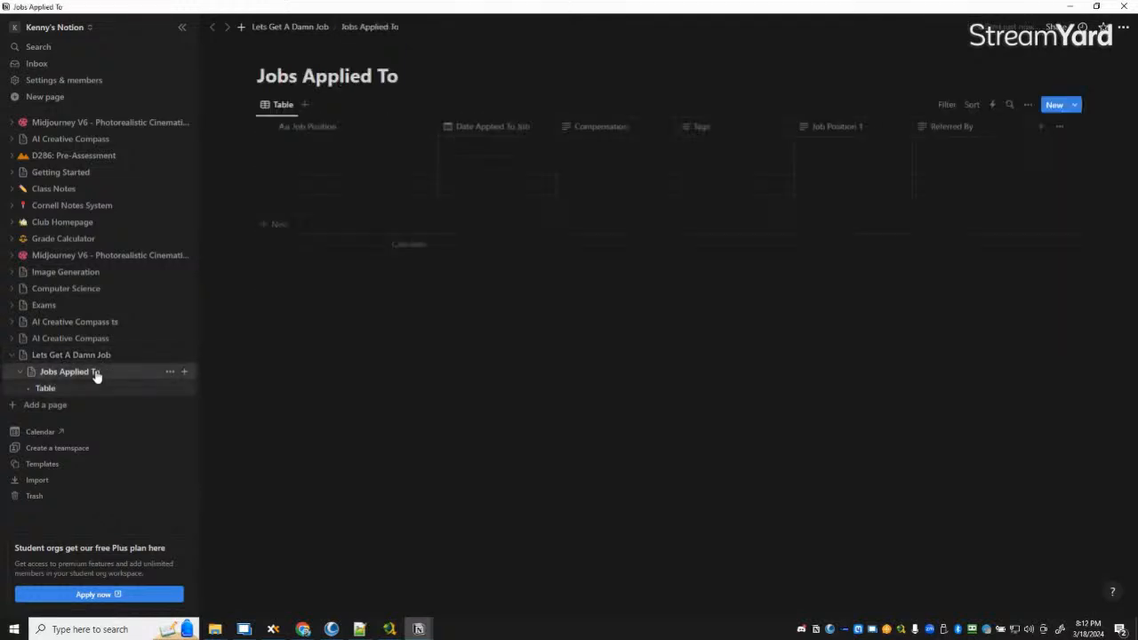
Step: Close the extra Notion window showing the Jobs Applied To database and switch to the "Lets Get A Damn Job" window
mouse_move(420, 629)
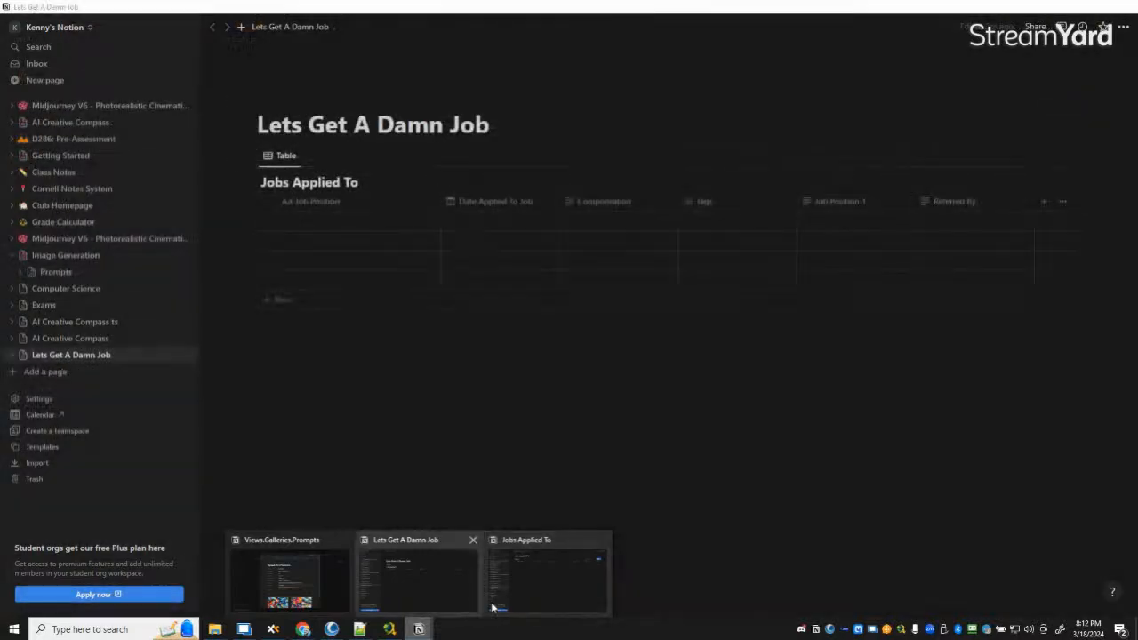
click(539, 587)
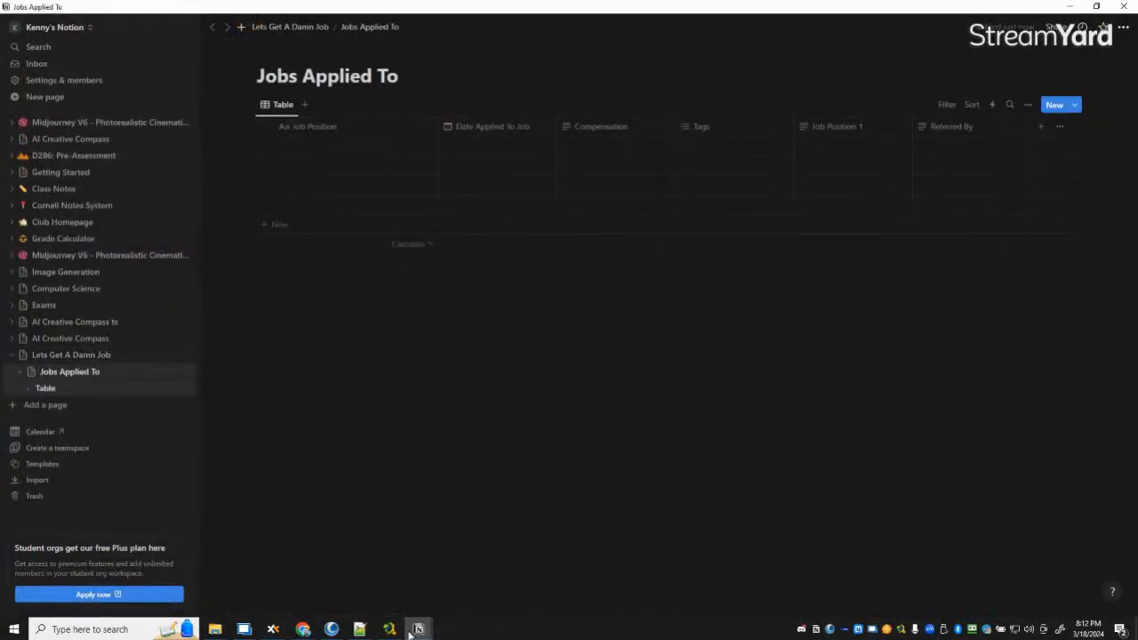
mouse_move(415, 629)
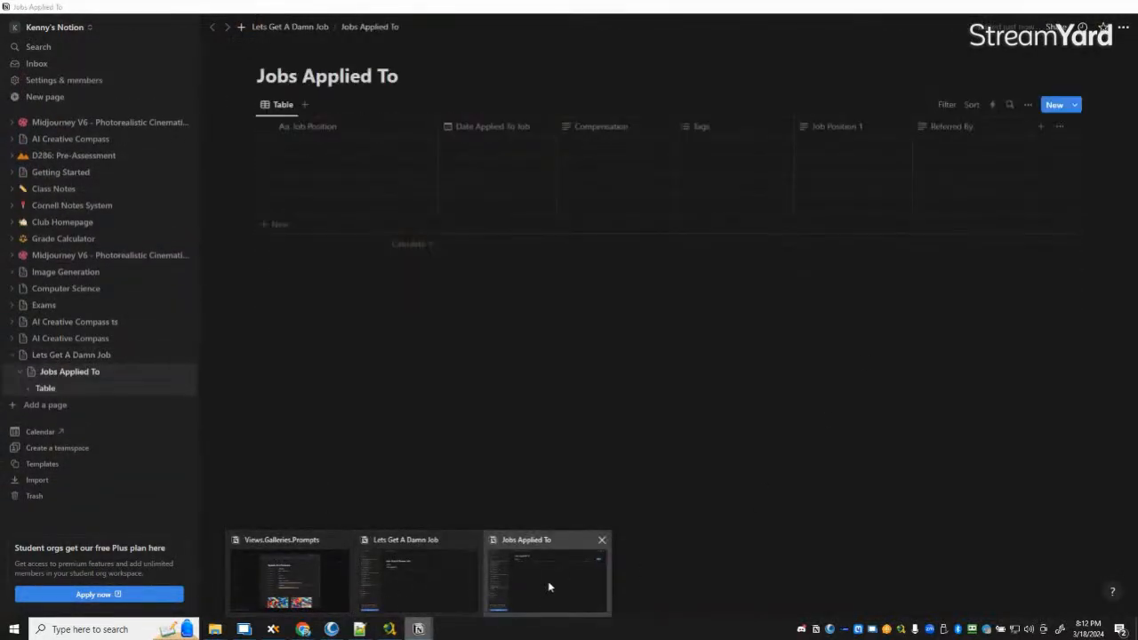
click(602, 540)
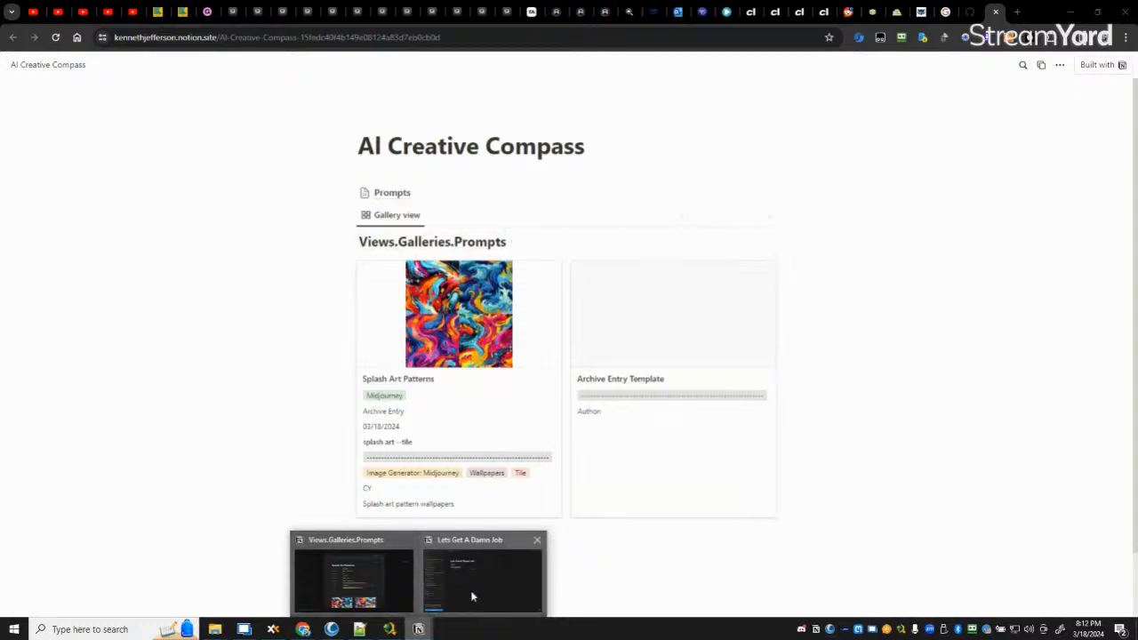
click(461, 599)
Step: Open the Jobs Applied To database nested under "Lets Get A Damn Job" and create a new template for it
click(12, 356)
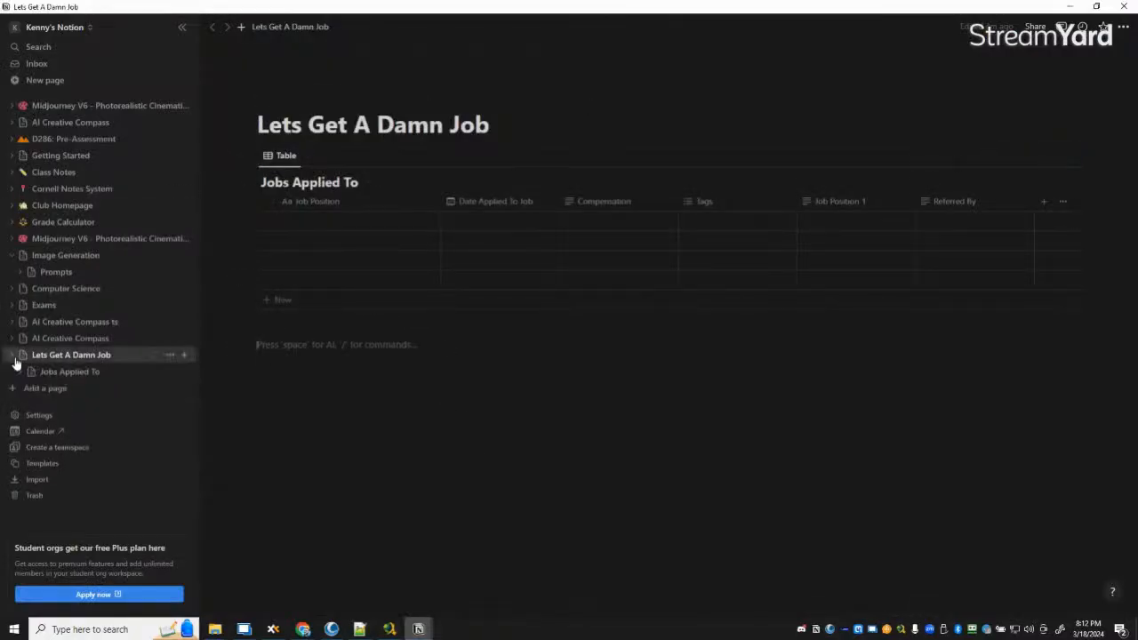
click(69, 373)
click(20, 373)
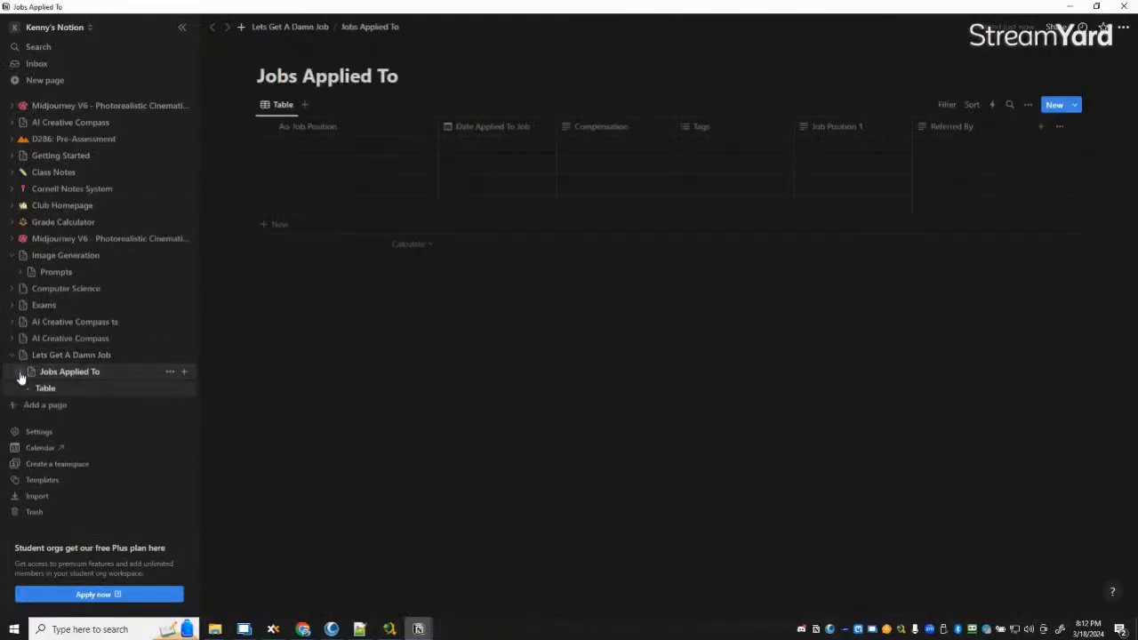
click(1076, 105)
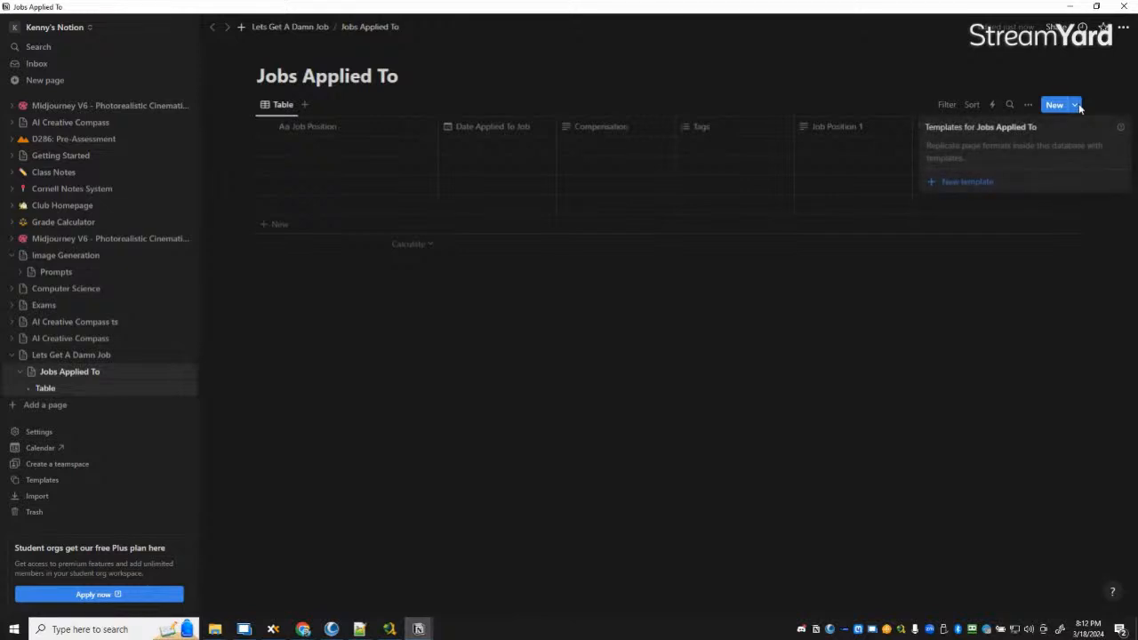
click(985, 188)
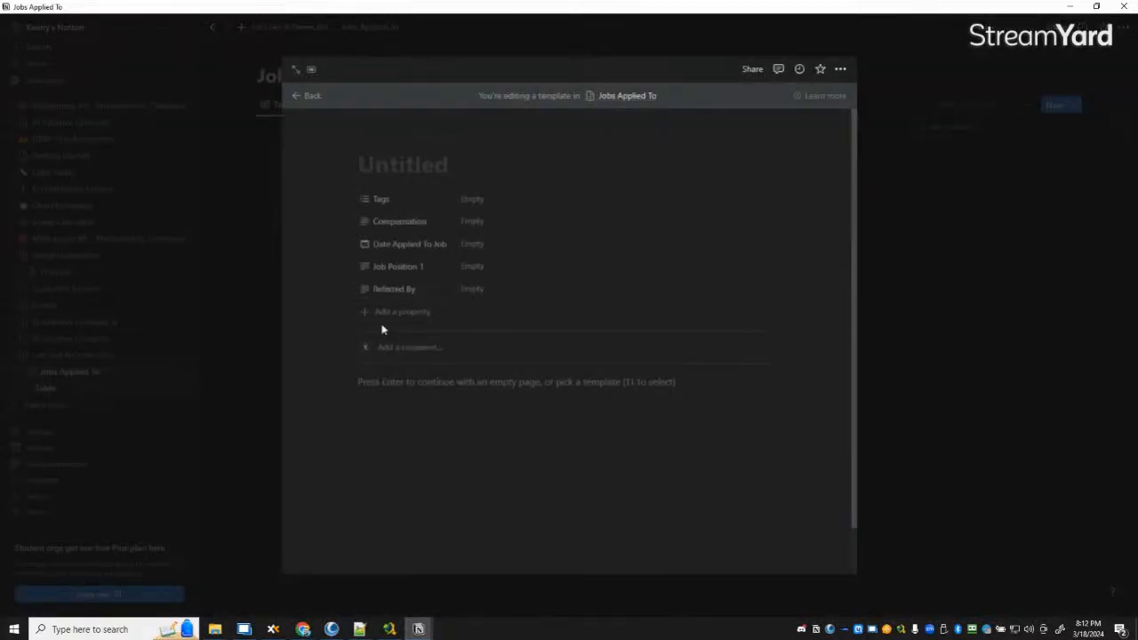
Step: Try renaming the template's "Job Position 1" property to "Job Position", and delete that property instead
click(427, 270)
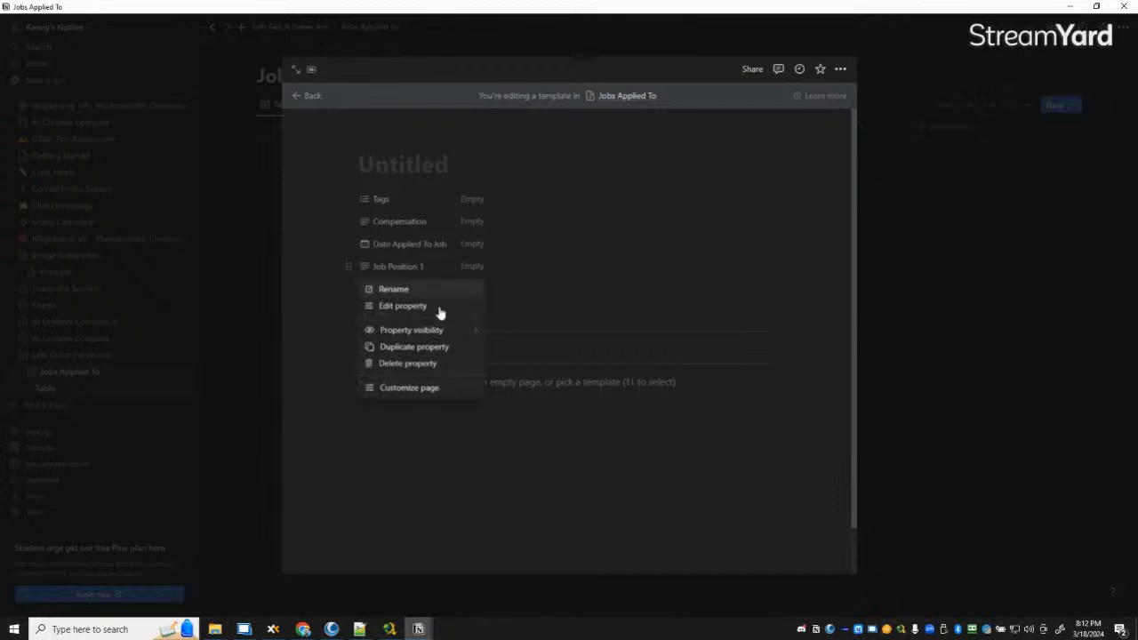
click(418, 309)
click(458, 292)
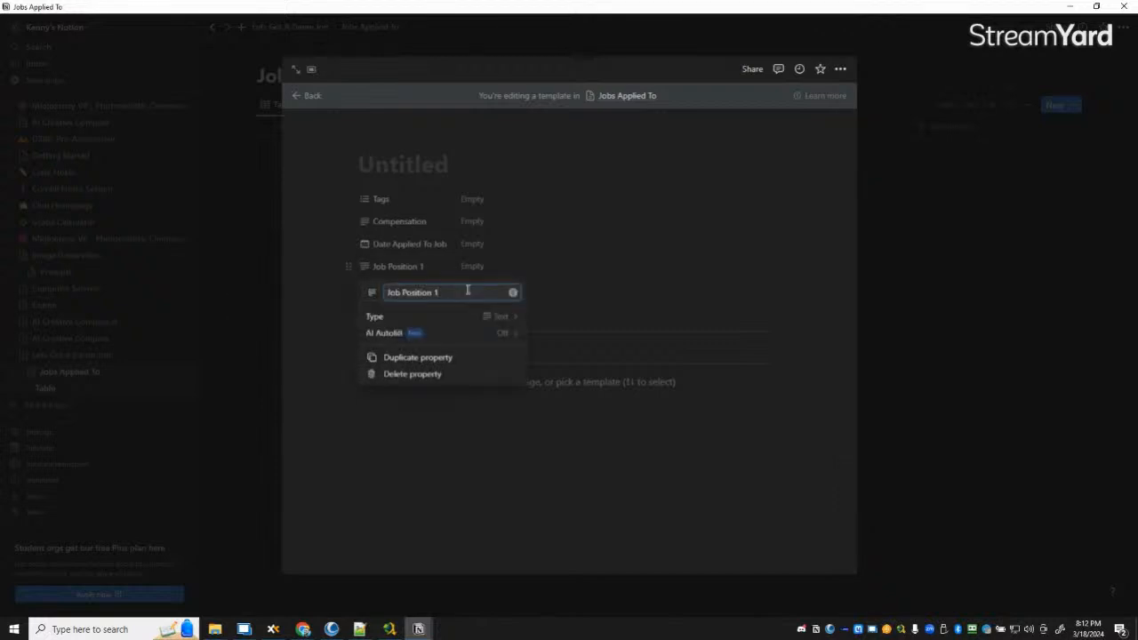
key(BackSpace)
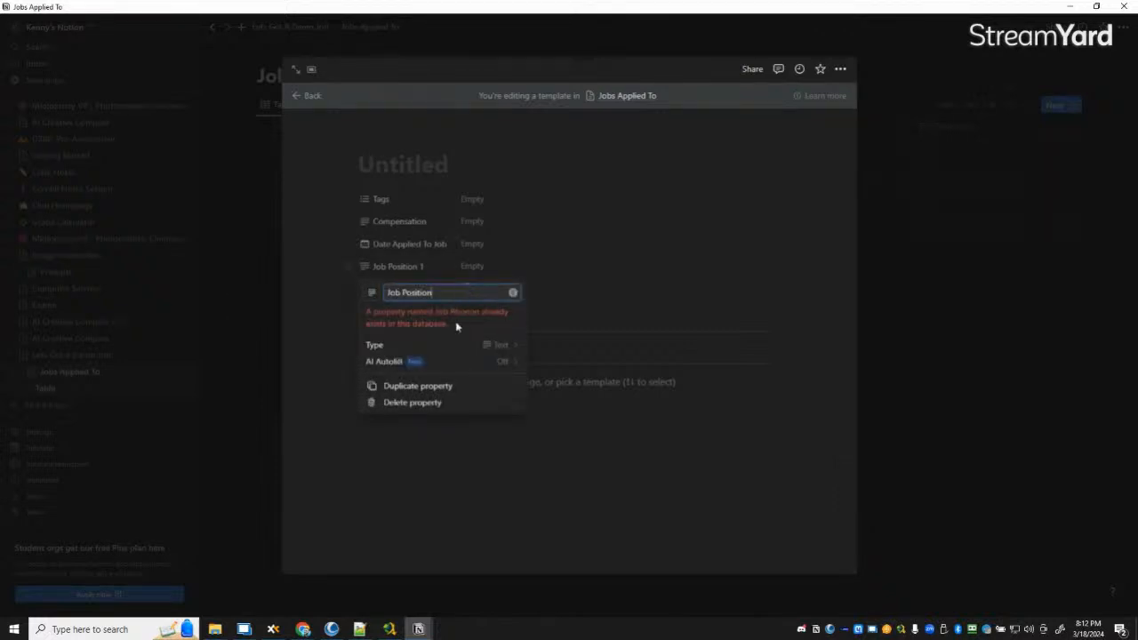
click(416, 405)
click(574, 336)
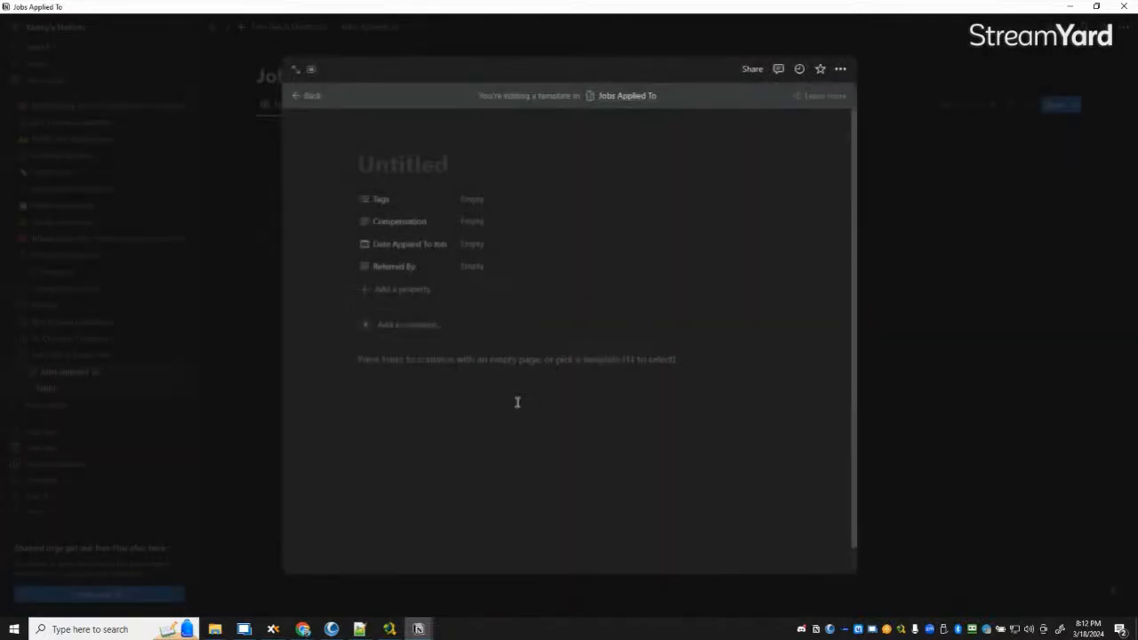
Step: Add the AI-suggested Job Description property to the template and close the template editor
click(403, 289)
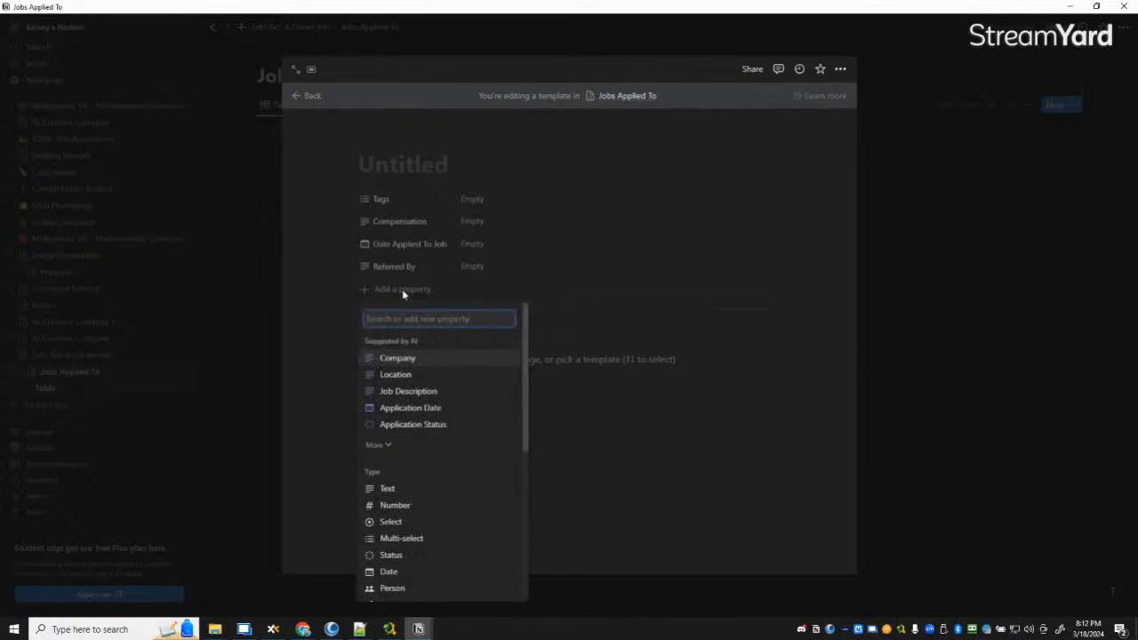
click(414, 391)
click(449, 443)
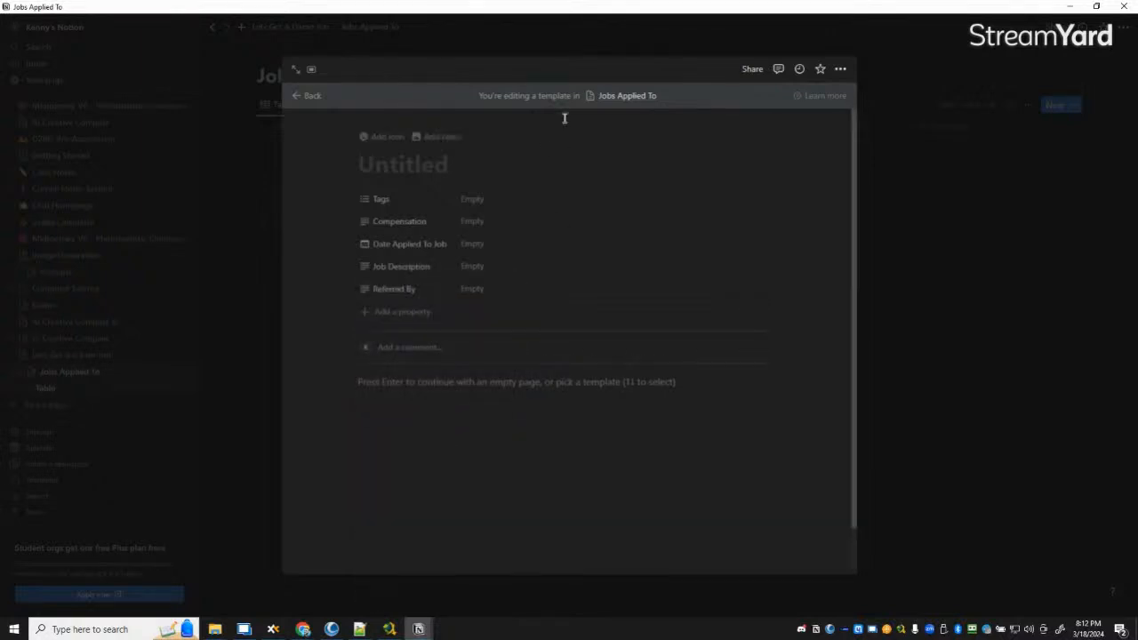
key(Escape)
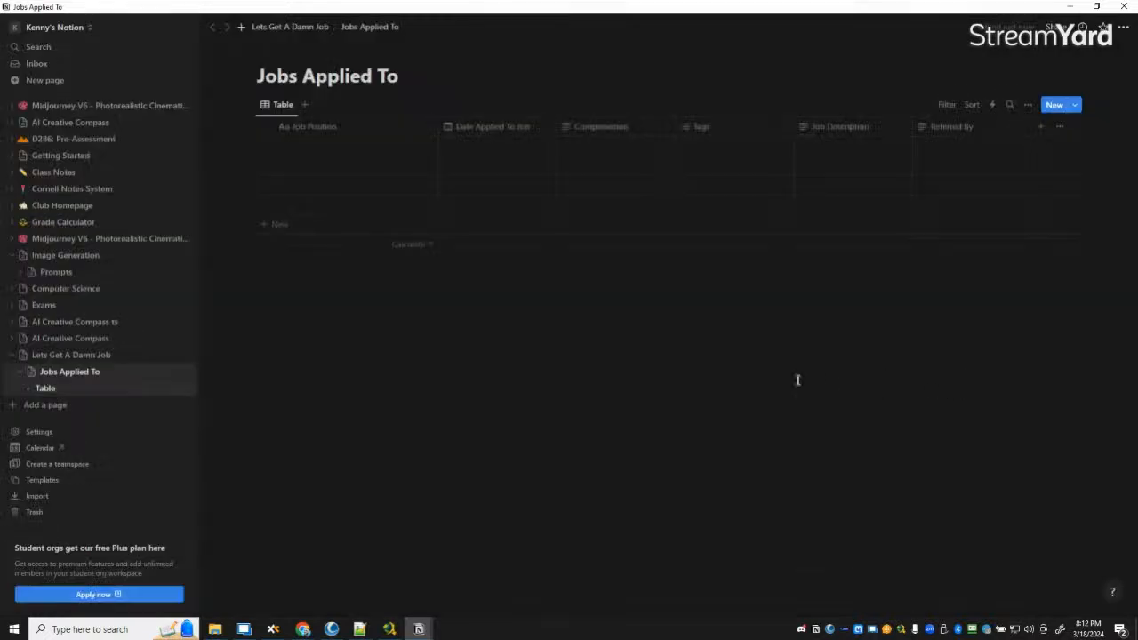
Step: Reopen the untitled Jobs Applied To template for editing
click(1074, 104)
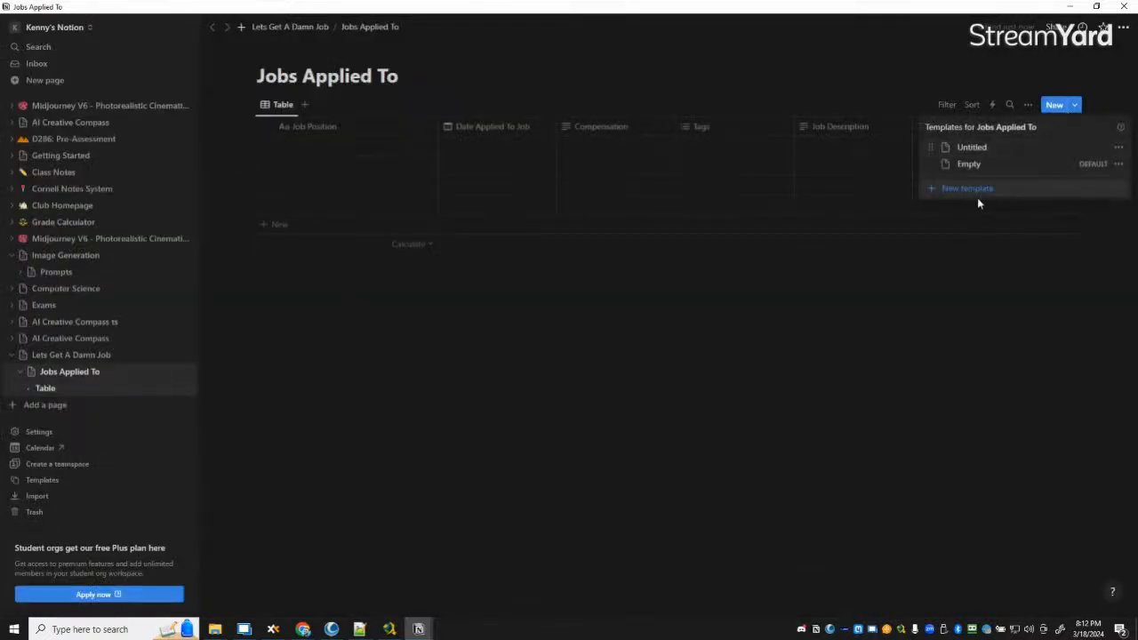
click(1118, 148)
click(1022, 164)
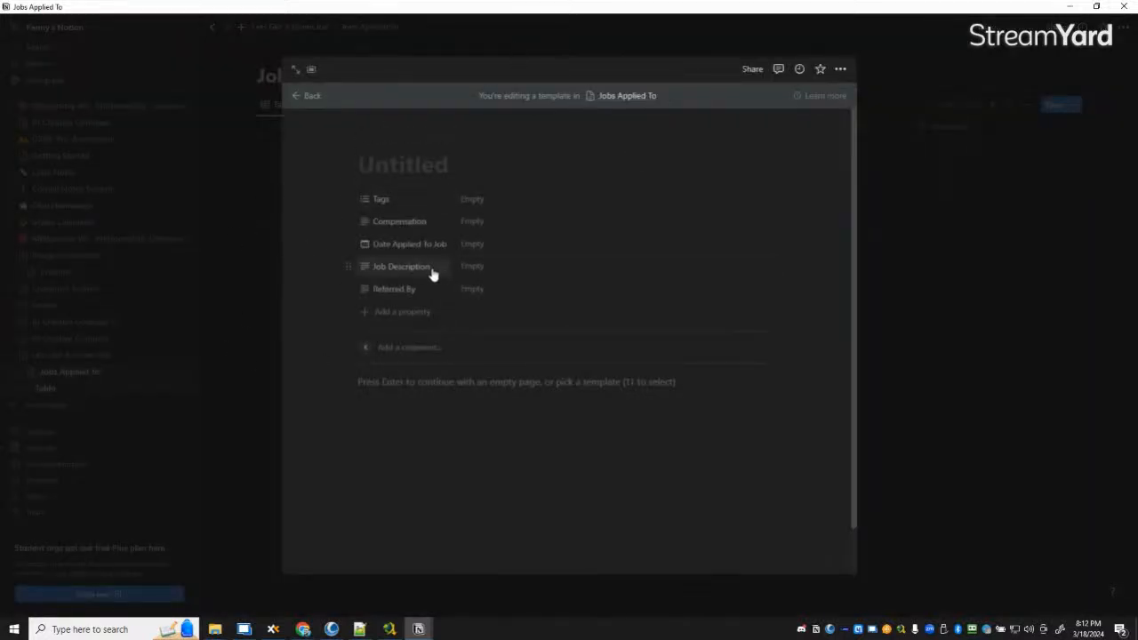
click(369, 312)
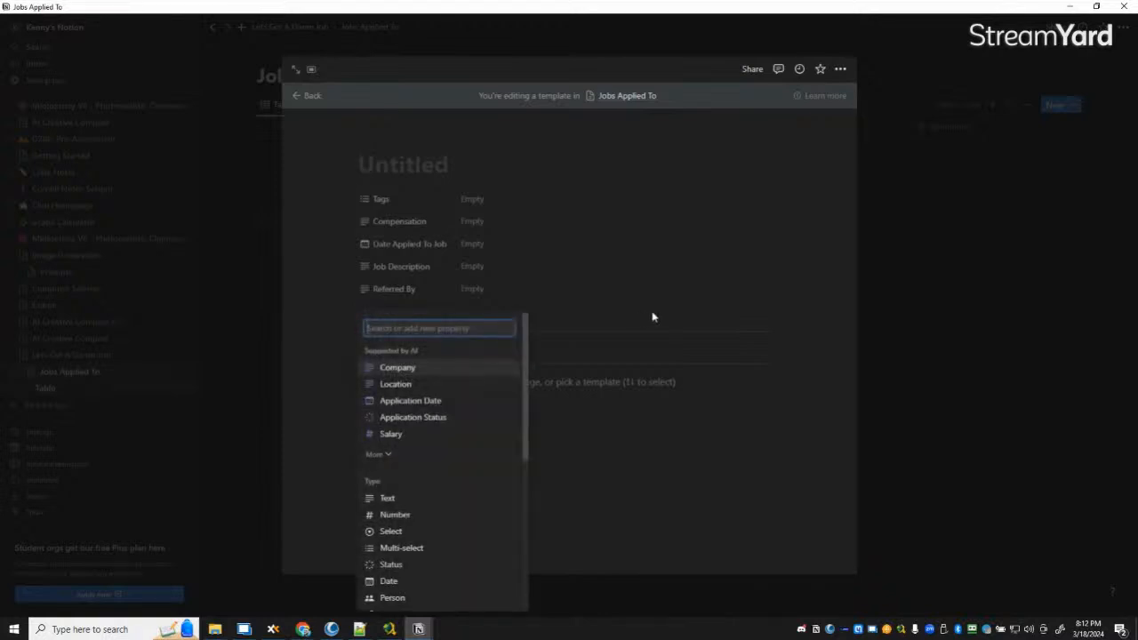
text(Jo)
key(BackSpace)
key(BackSpace)
key(Escape)
Step: Title the template "[Job Position] - [Company Name]"
click(444, 164)
text(C)
key(BackSpace)
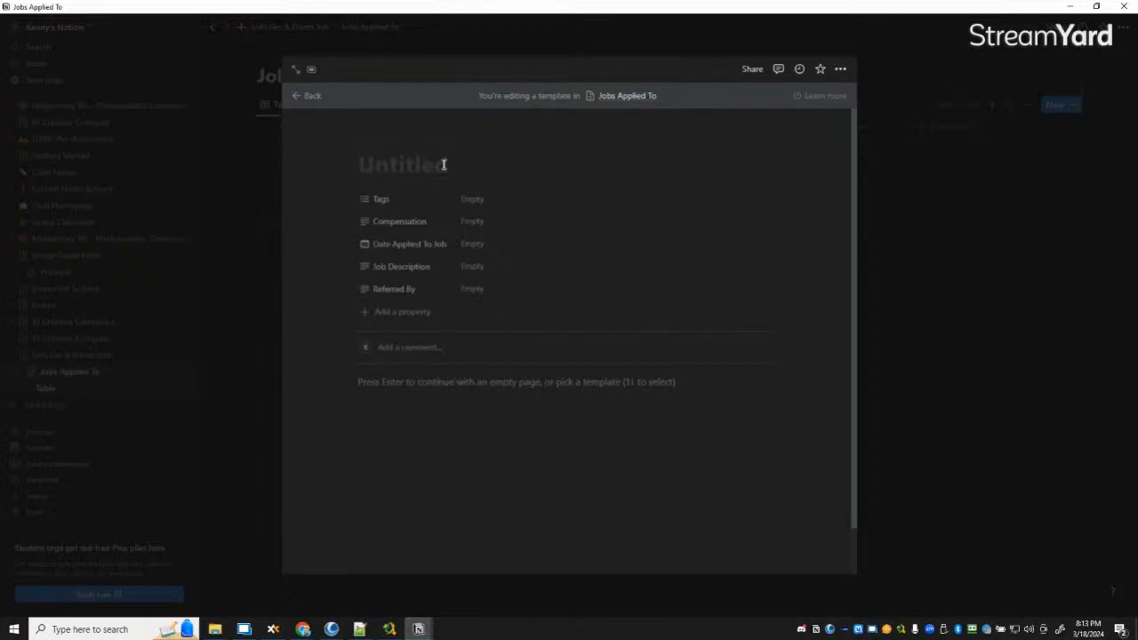
text(Job)
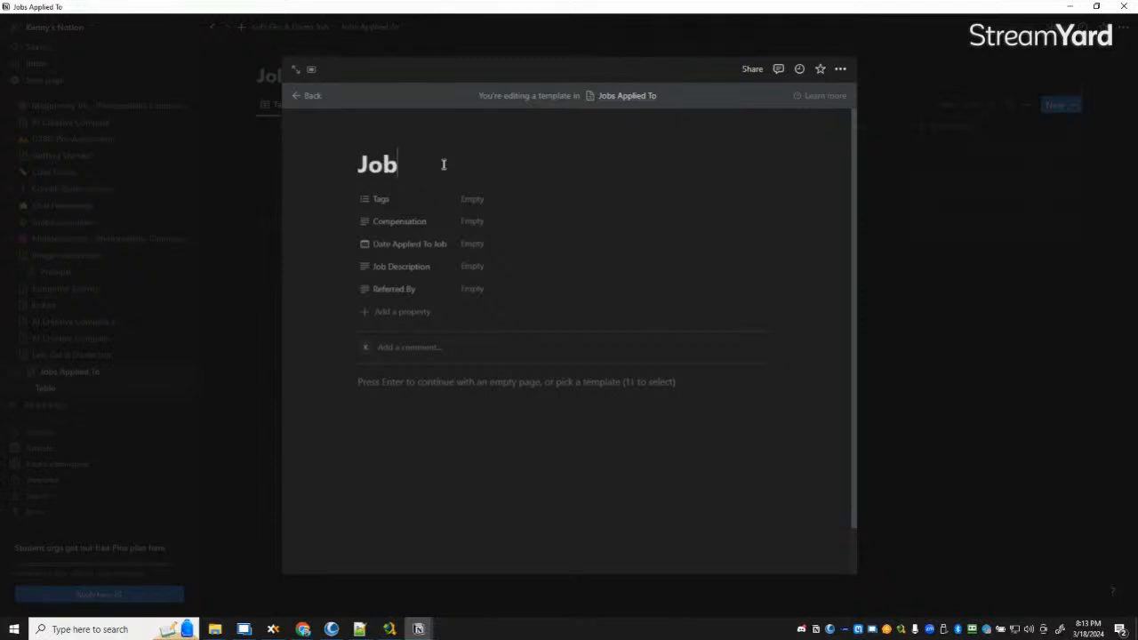
text( Position - Company Name])
key(Left)
key(Left)
key(Left)
key(Left)
key(Left)
key(Left)
key(Left)
key(Left)
key(Left)
key(Left)
key(Left)
key(Left)
key(Left)
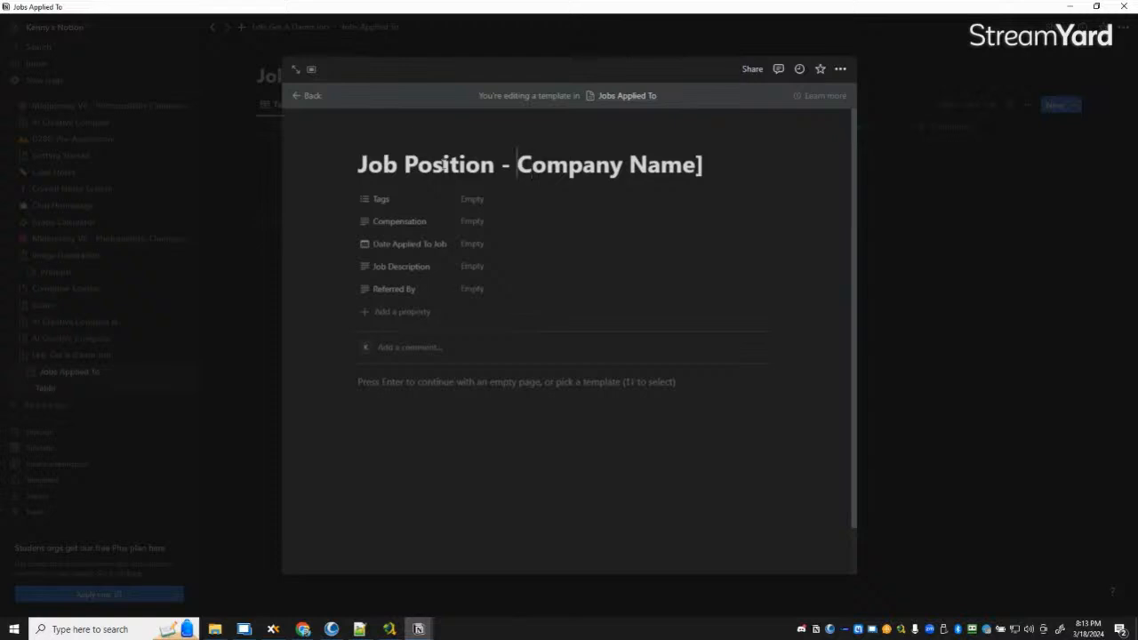
text([)
key(Left)
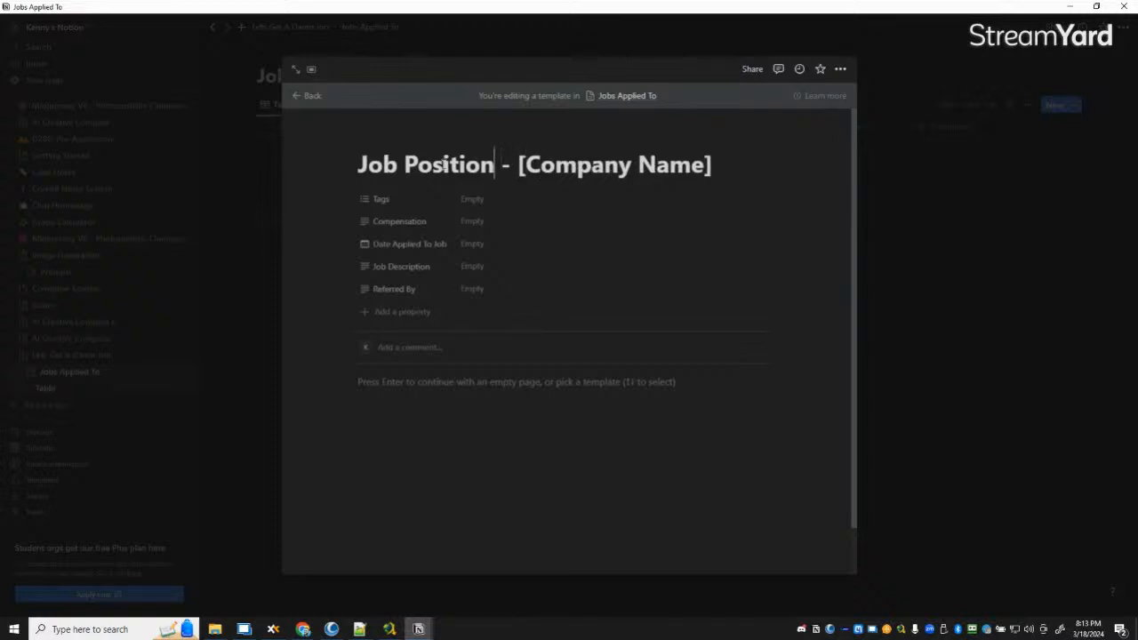
text(\)
key(BackSpace)
text(])
key(Left)
key(Left)
key(Left)
key(Left)
key(Left)
key(Left)
key(Left)
key(Left)
key(Left)
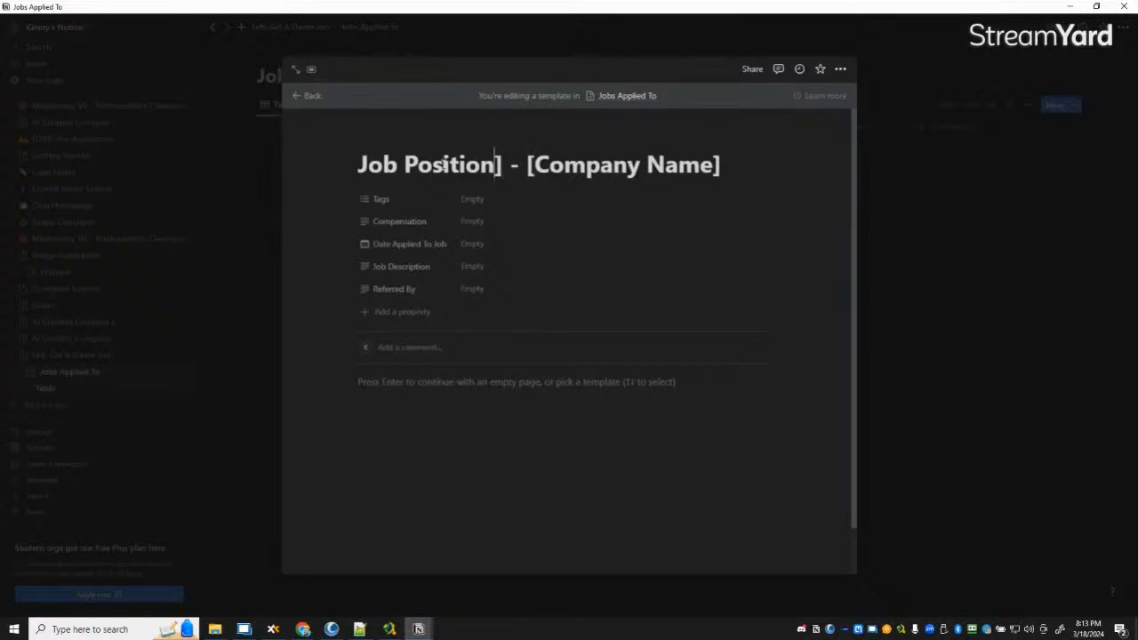
key(Left)
key(Left)
key(Left)
key(Left)
text([)
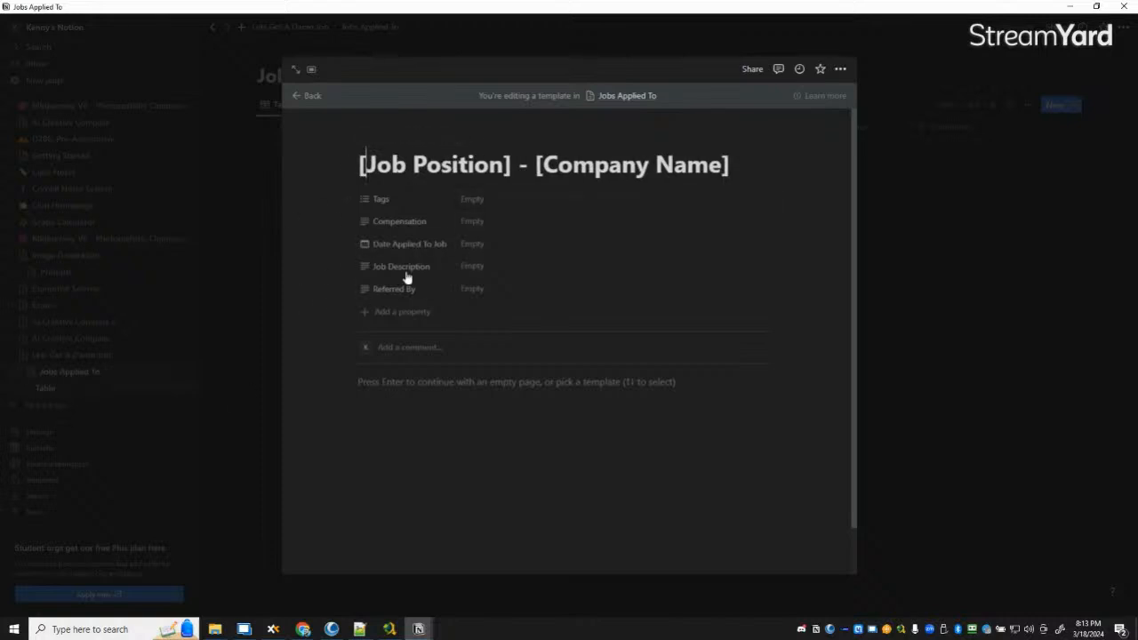
Step: Reorder the template's properties so Tags comes last and Date Applied To Job sits below Job Description
drag(364, 205, 363, 292)
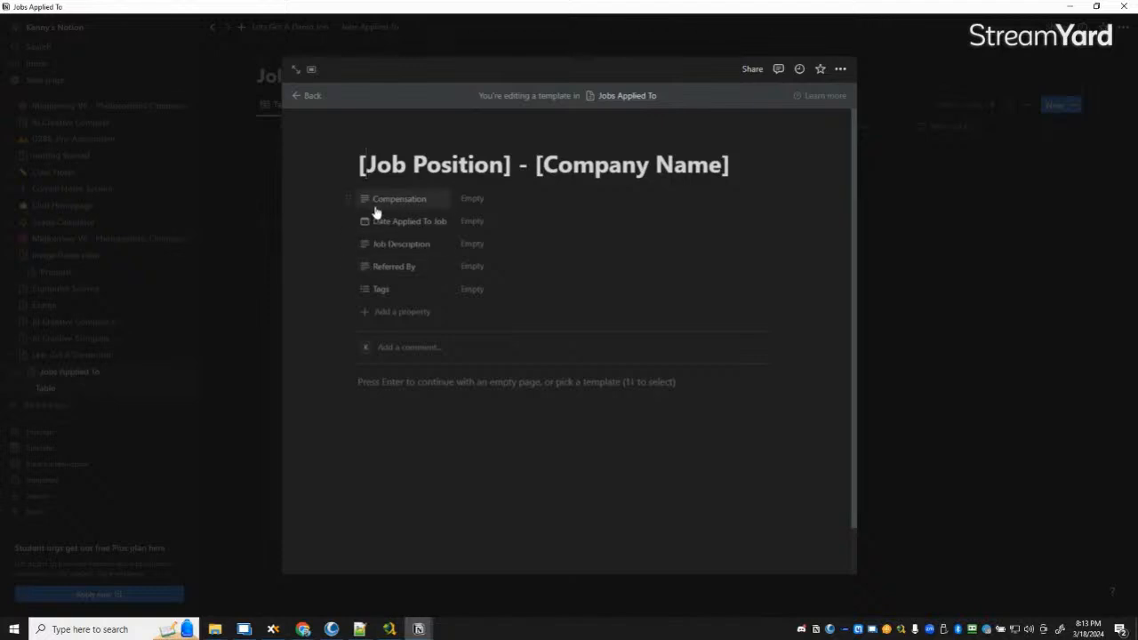
drag(366, 223, 364, 264)
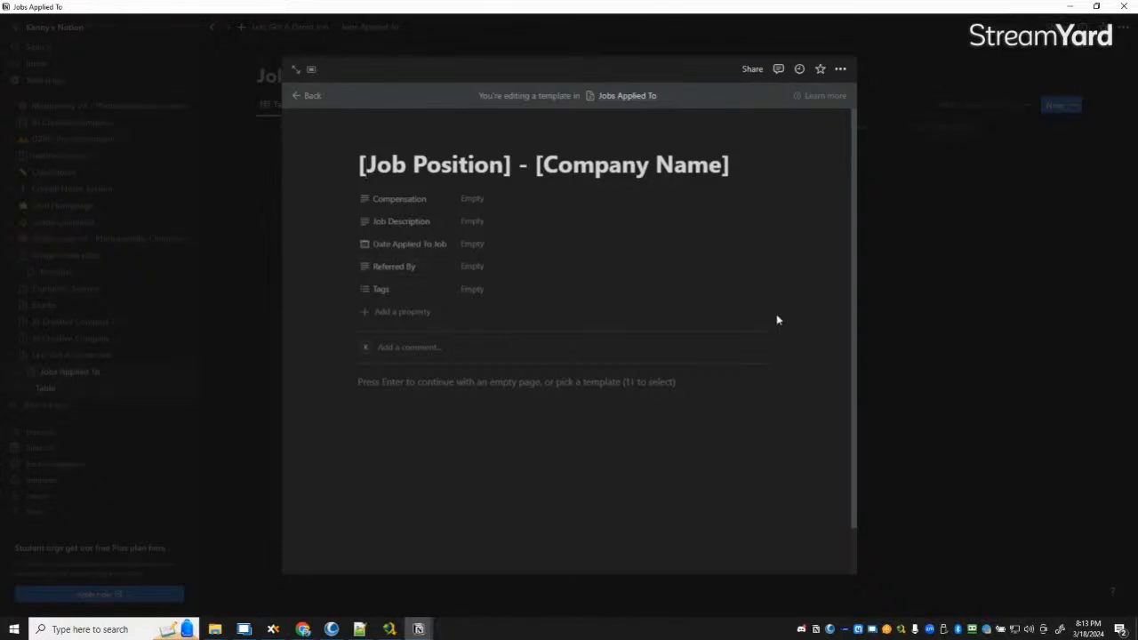
Step: Add a new text property named "Position" to the template
click(371, 314)
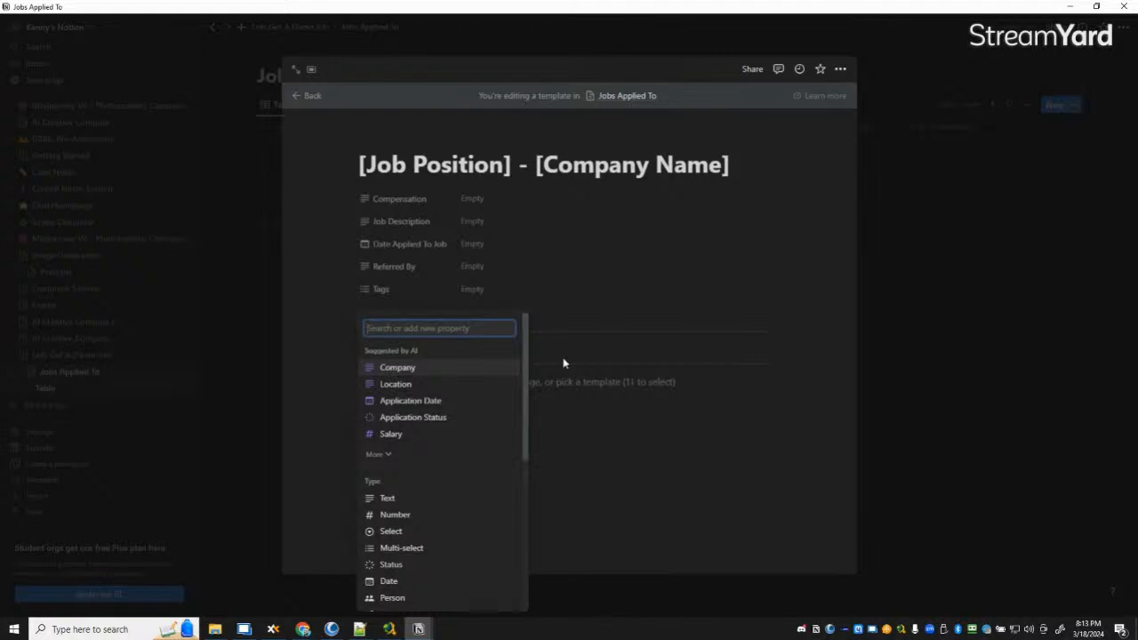
text(Postion)
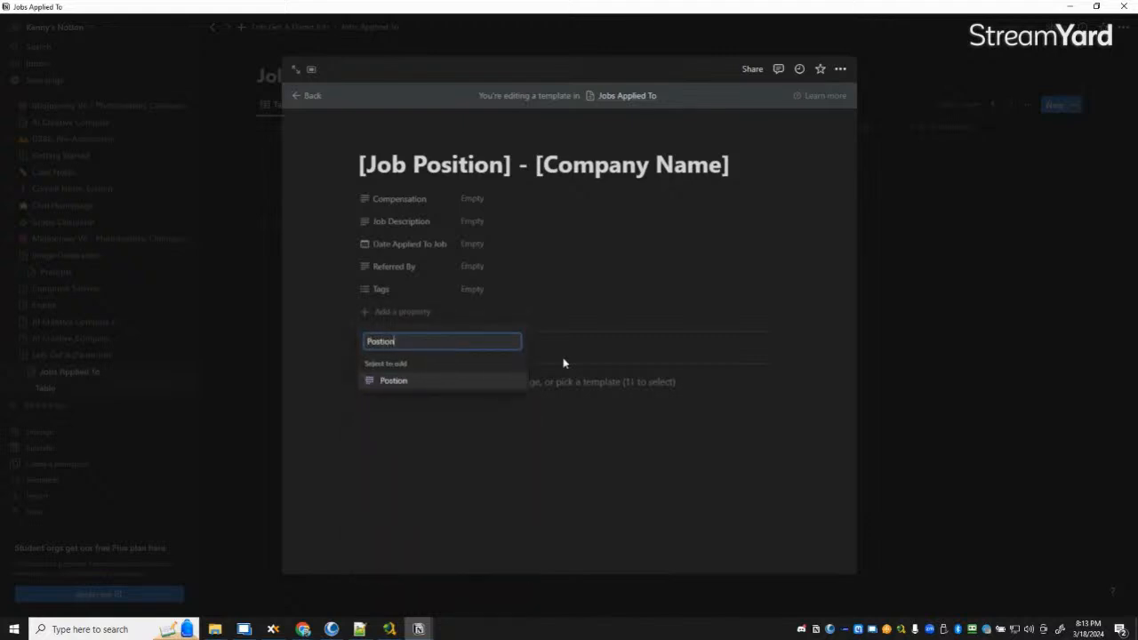
key(BackSpace)
key(BackSpace)
key(BackSpace)
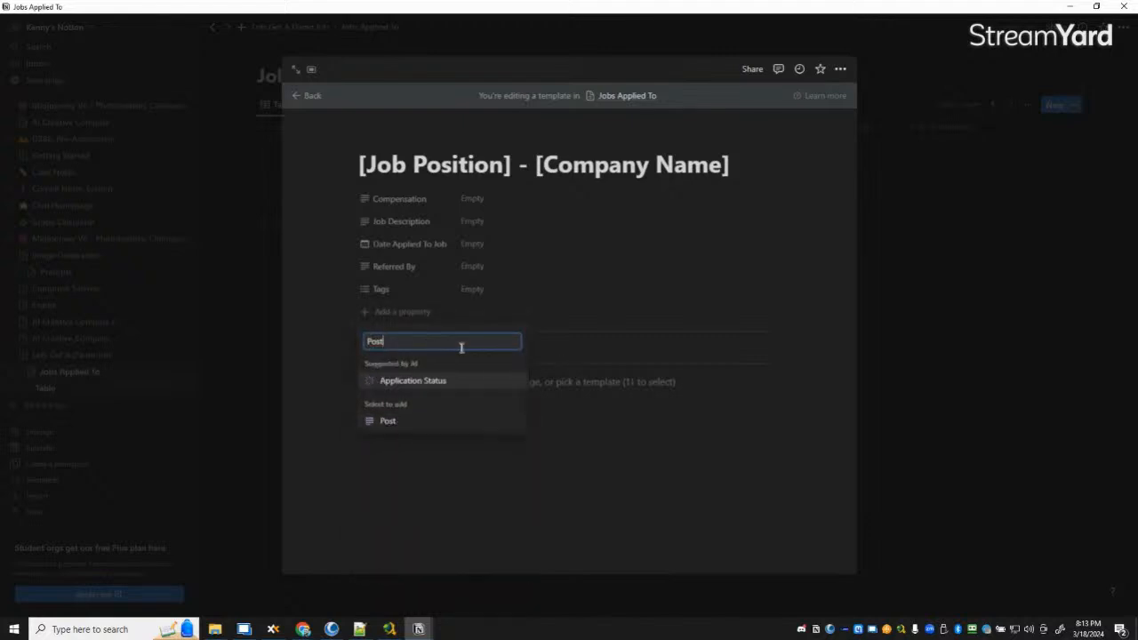
key(BackSpace)
text(fition)
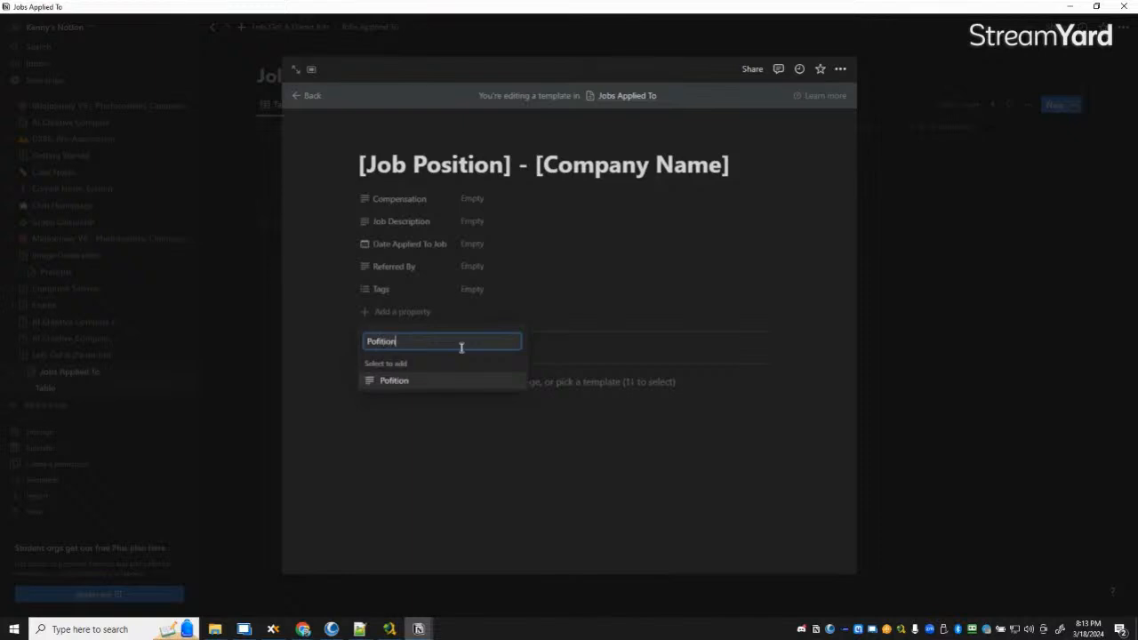
key(BackSpace)
text(sition)
key(Return)
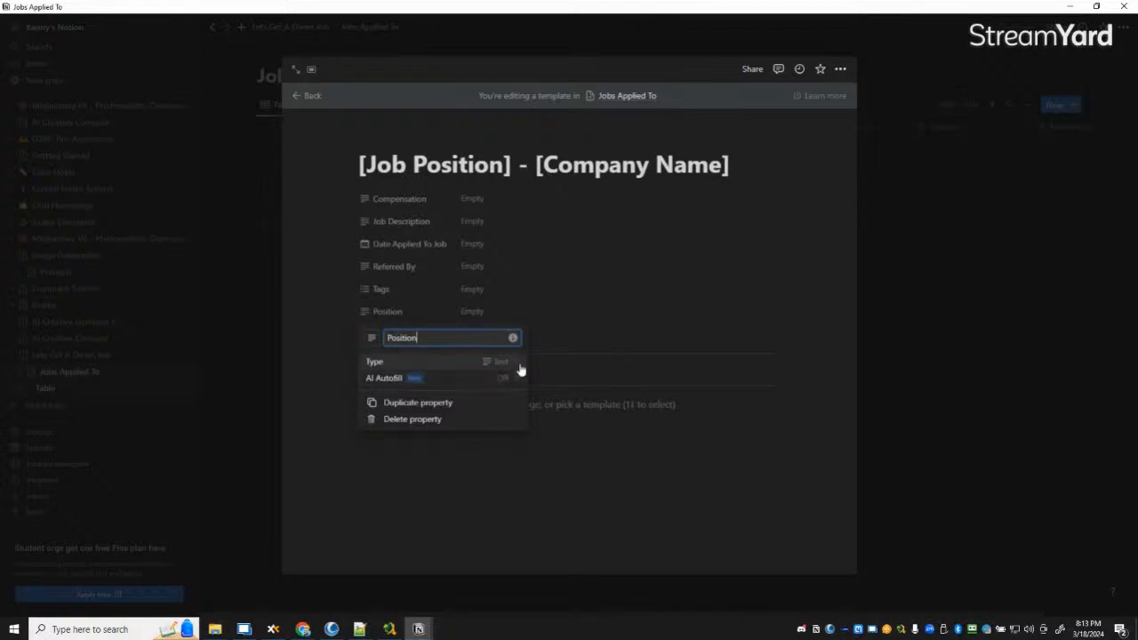
click(594, 470)
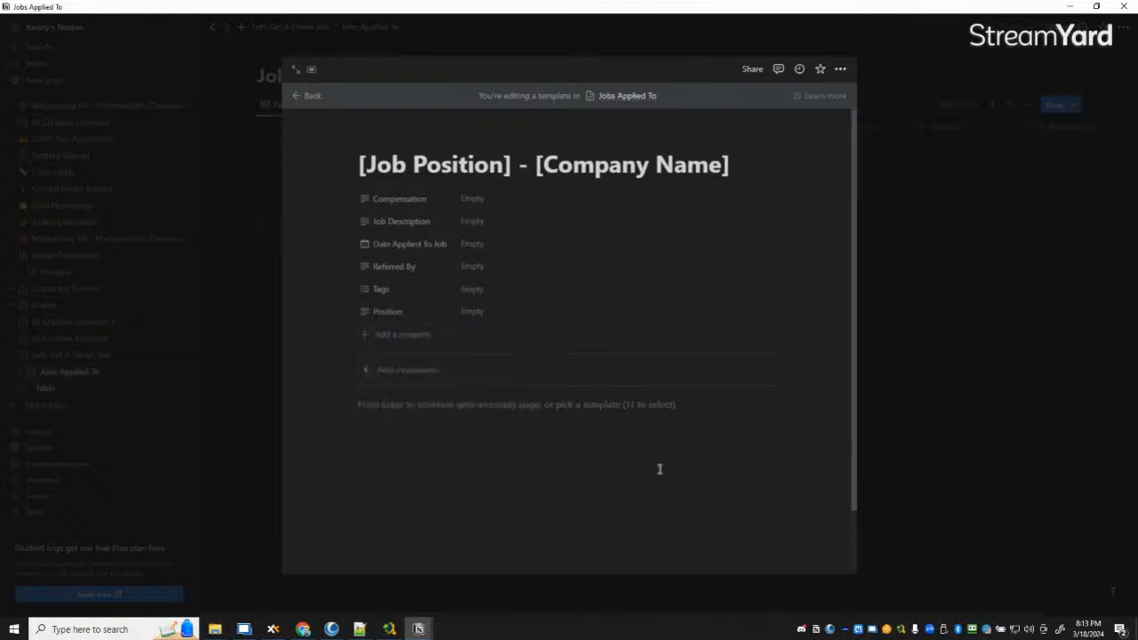
Step: Reorder the template's properties as Position, Job Description, Compensation, Referred By, Date Applied To Job, Tags, and close the template editor
drag(387, 311, 368, 199)
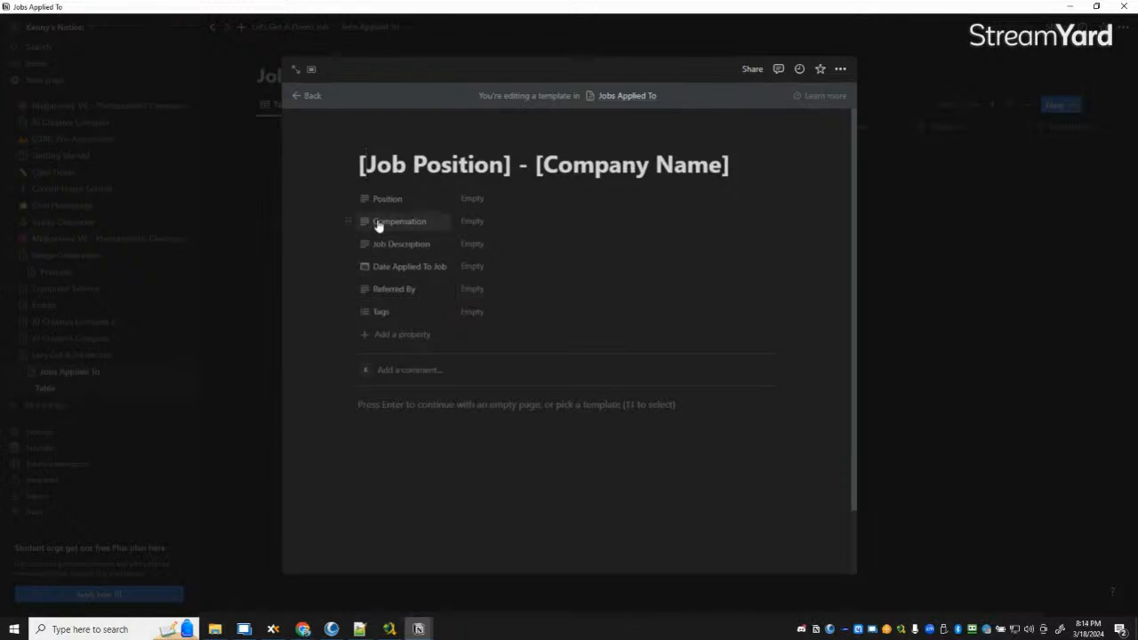
mouse_move(380, 241)
mouse_down()
mouse_move(368, 243)
mouse_move(370, 222)
mouse_up()
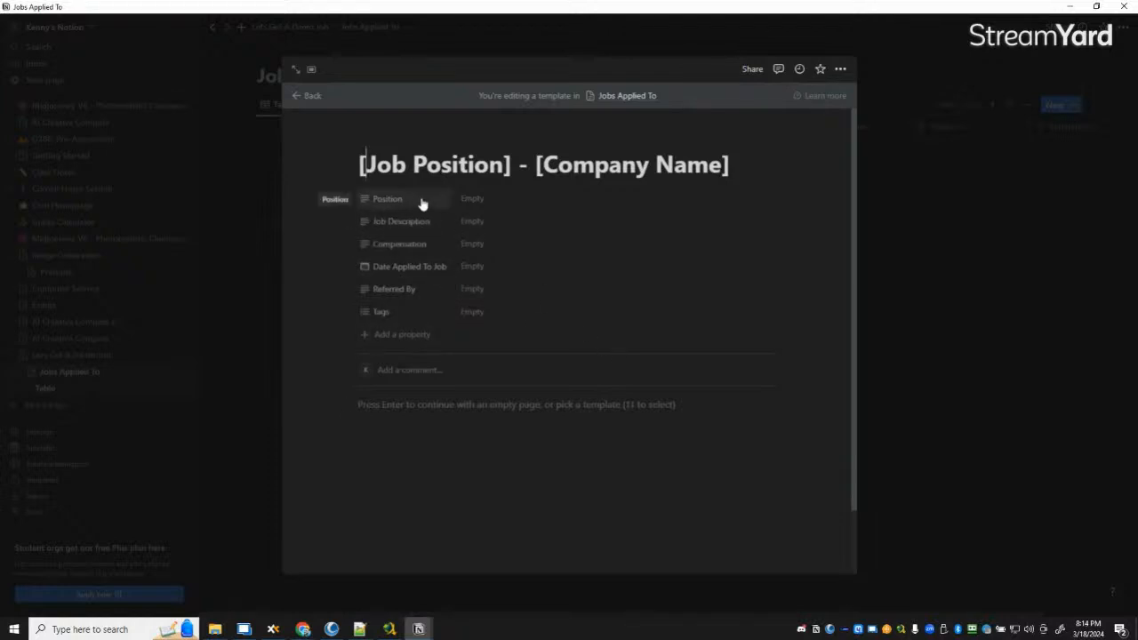
mouse_move(366, 301)
mouse_down()
mouse_move(371, 267)
mouse_move(362, 296)
mouse_up()
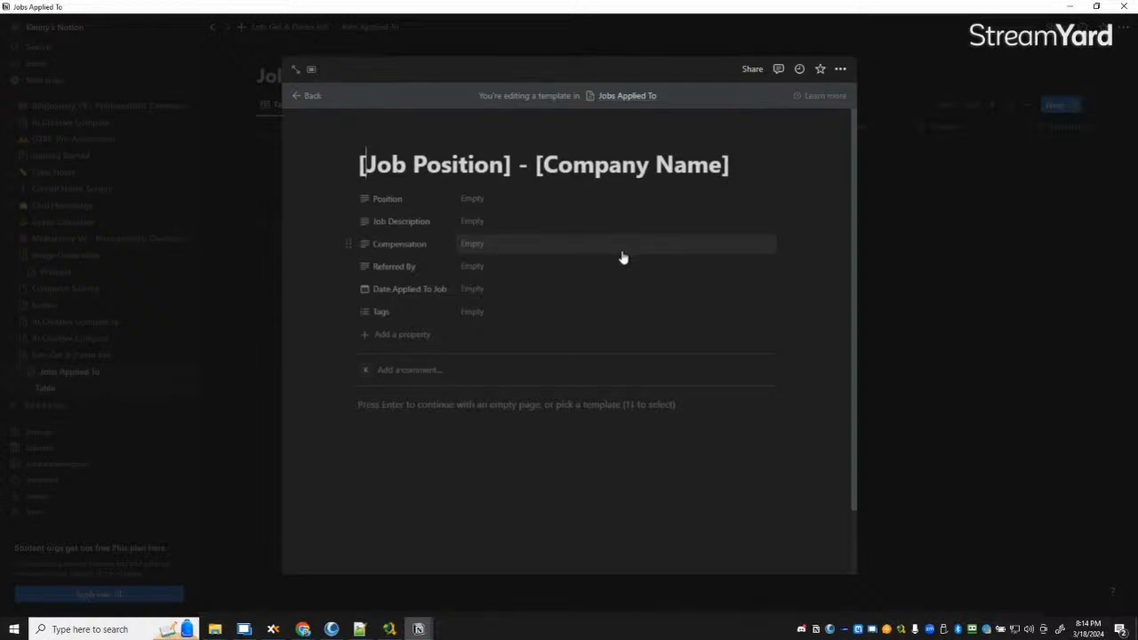
click(911, 498)
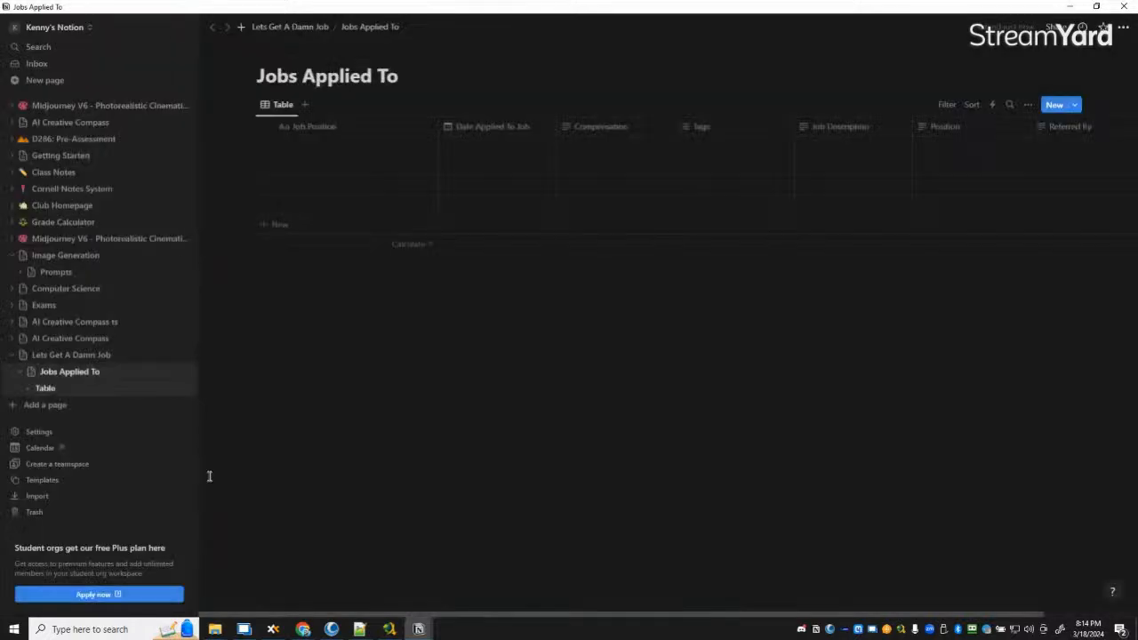
Step: Create a Jobs Applied To entry from the "[Job Position] - [Company Name]" template, close it and reopen it from the table
click(1055, 106)
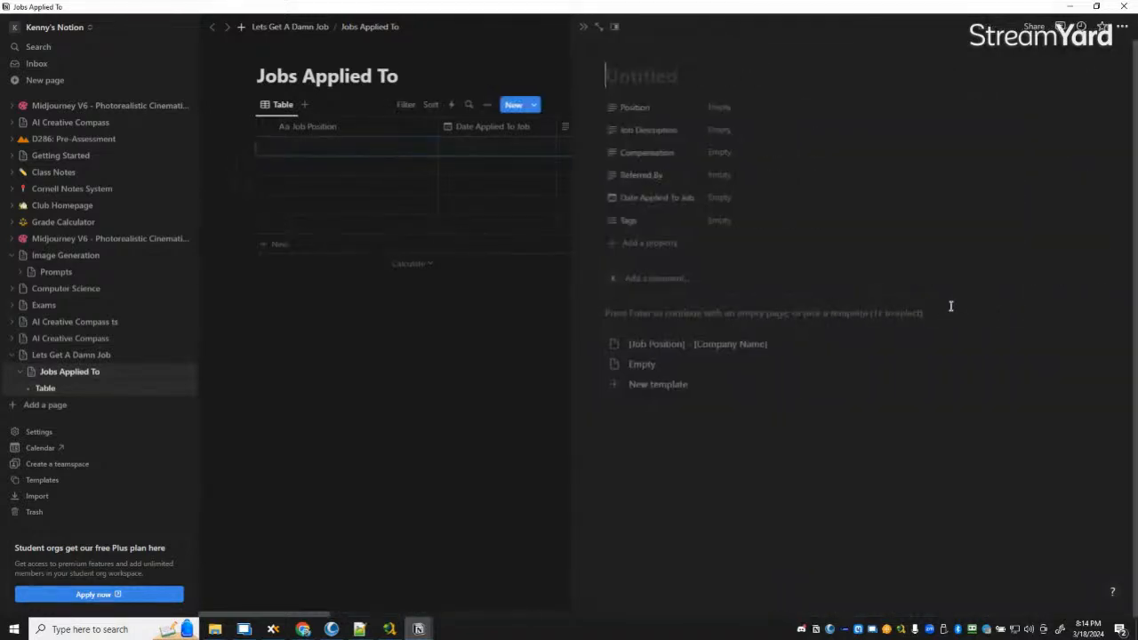
click(724, 356)
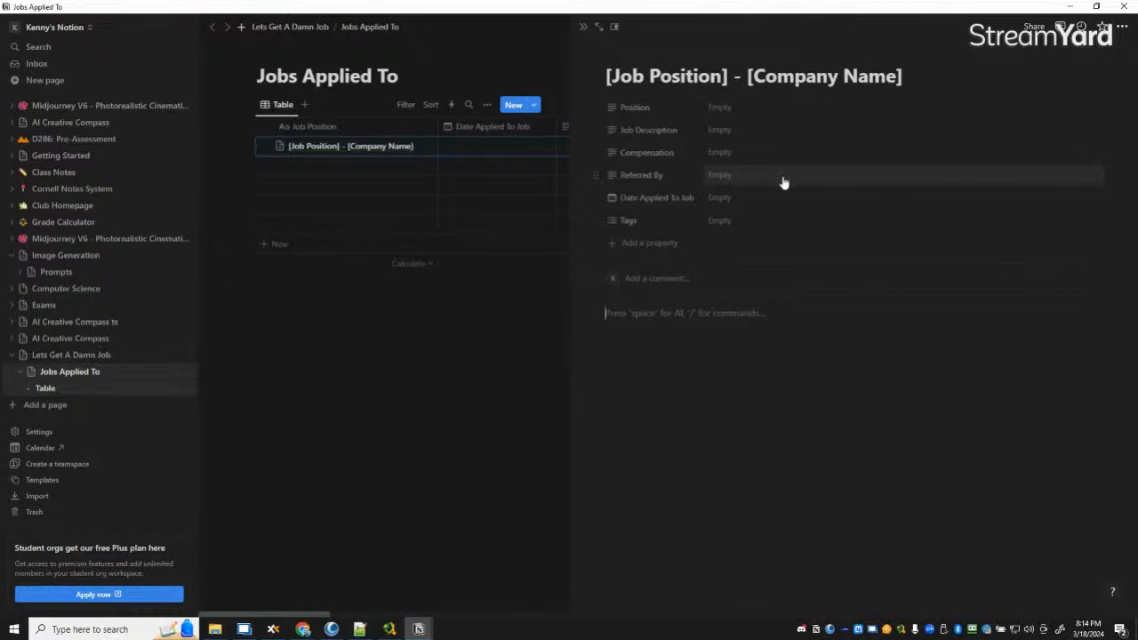
click(376, 343)
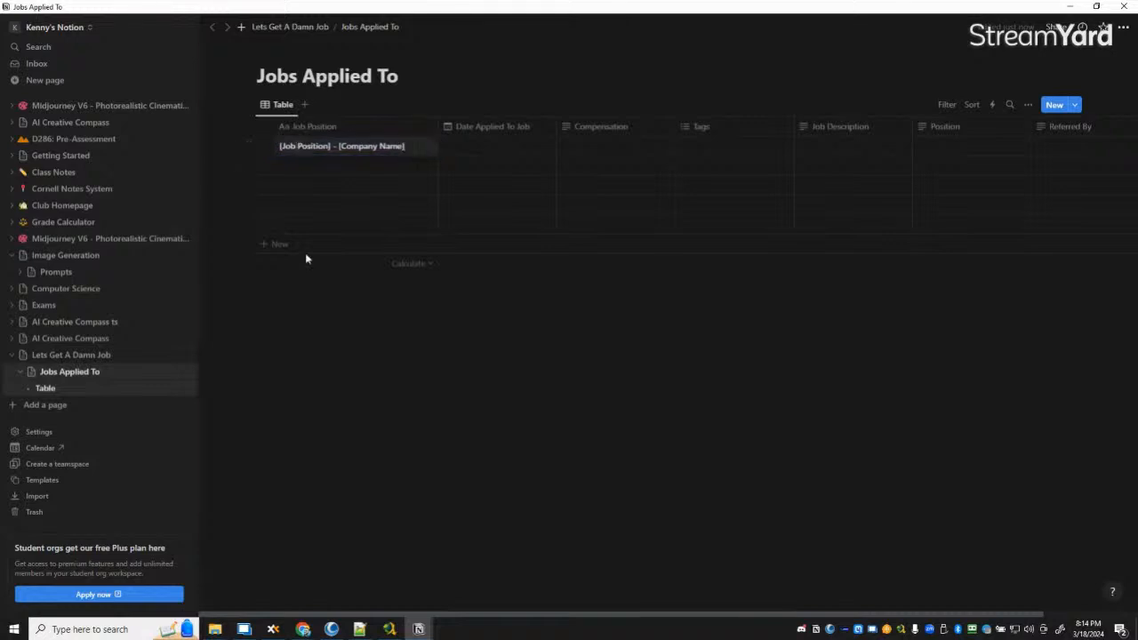
click(334, 320)
click(336, 145)
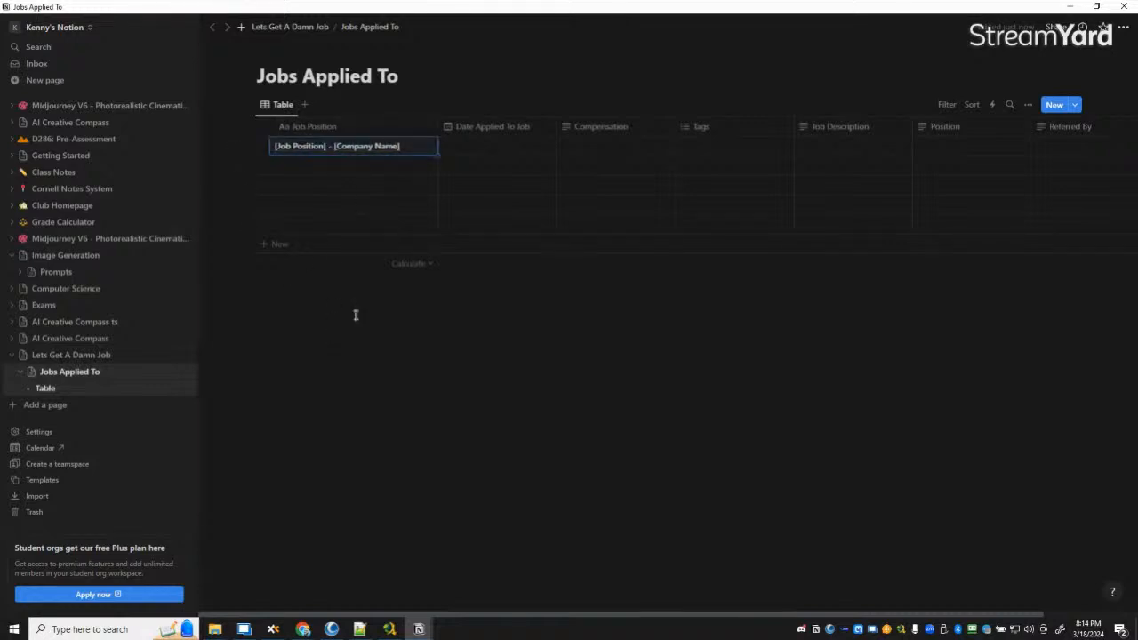
click(418, 146)
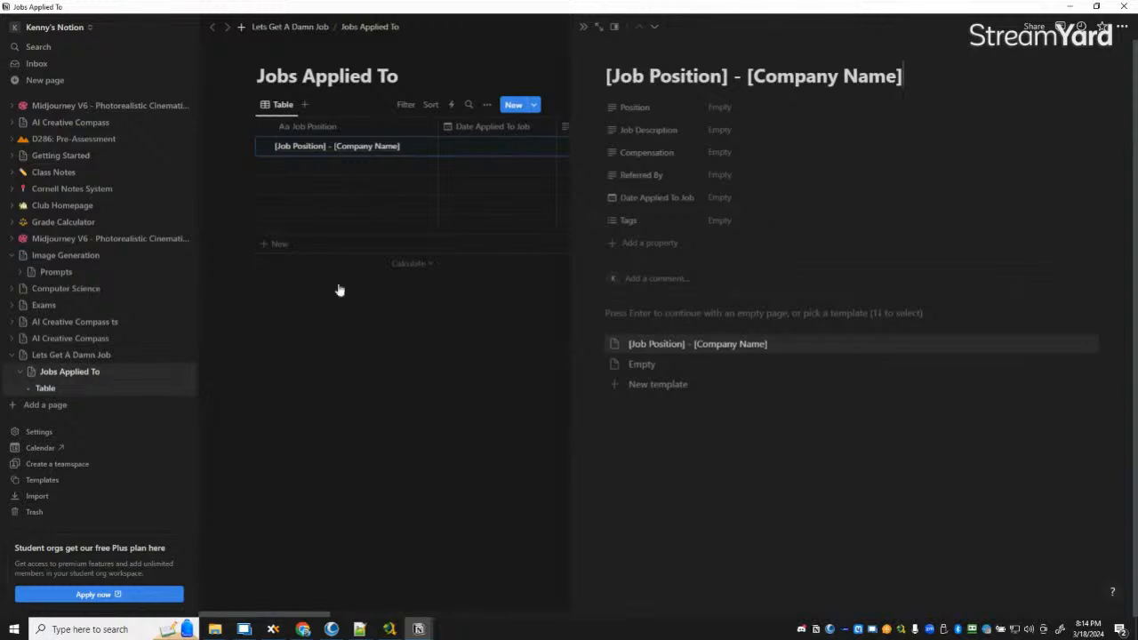
Step: Switch to Chrome, search for "youtube two chicks with a side hustle" and browse the channel's latest videos
mouse_move(311, 625)
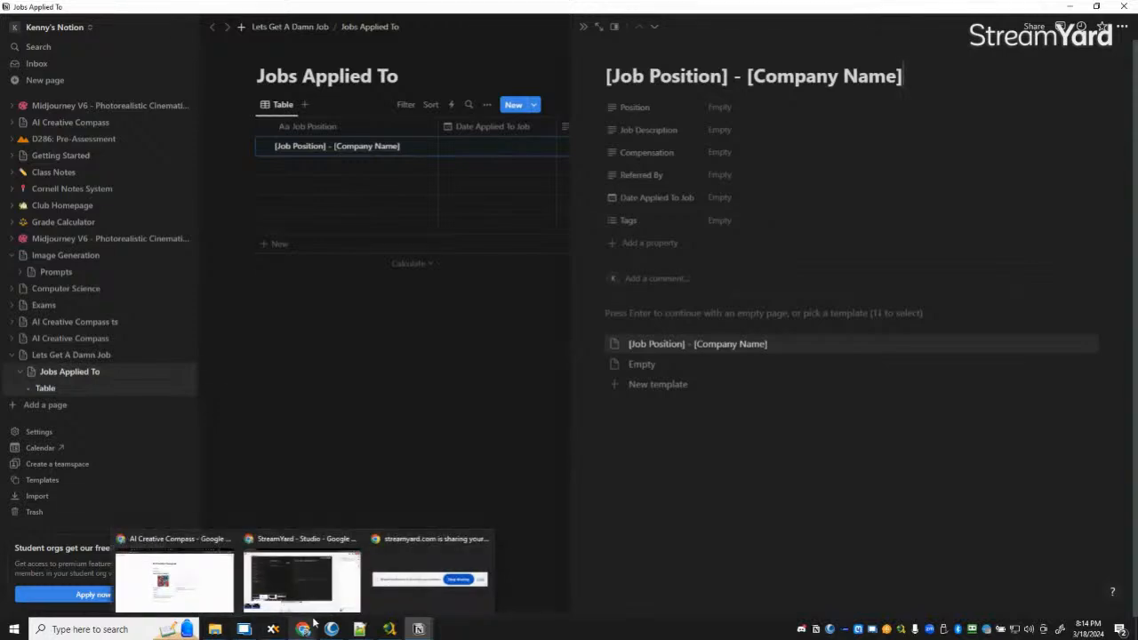
click(174, 578)
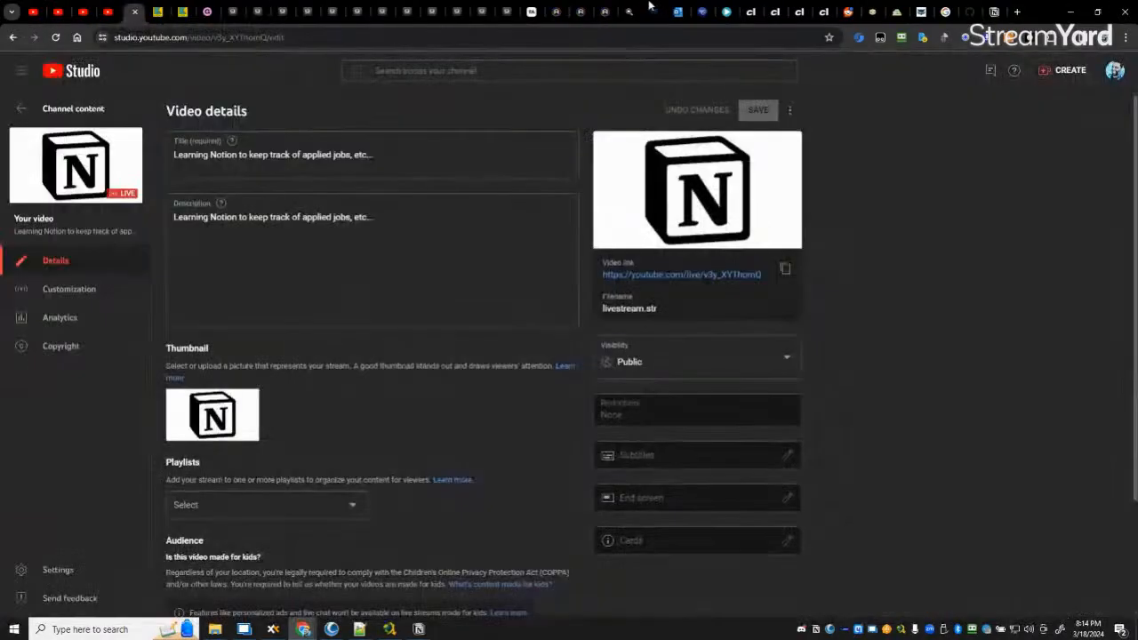
click(382, 37)
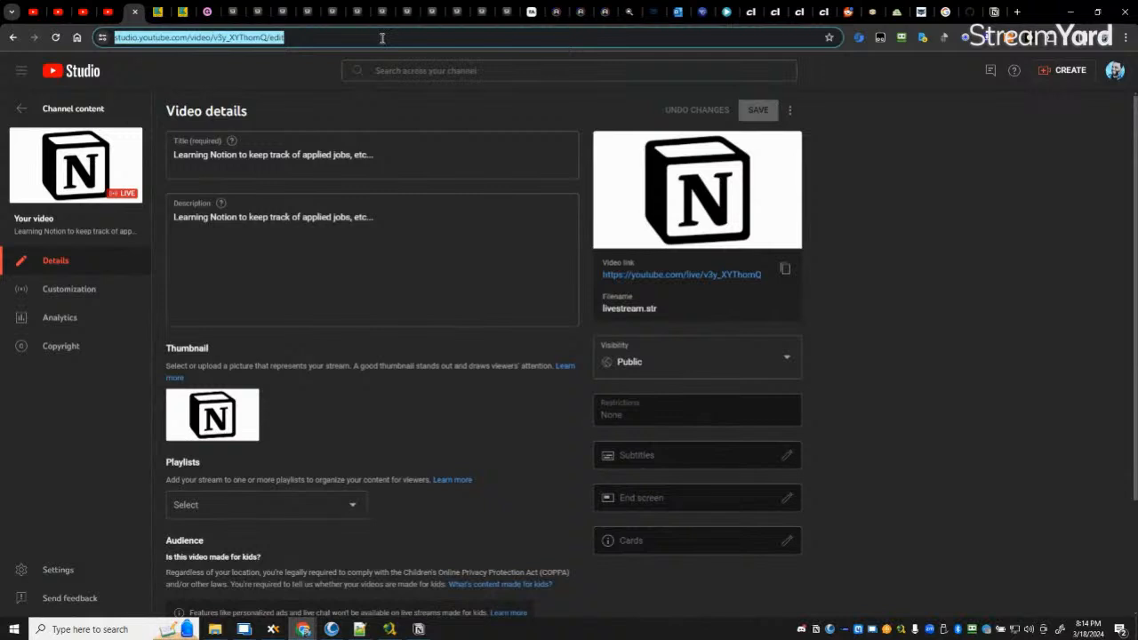
text(youtube two chicks)
key(Return)
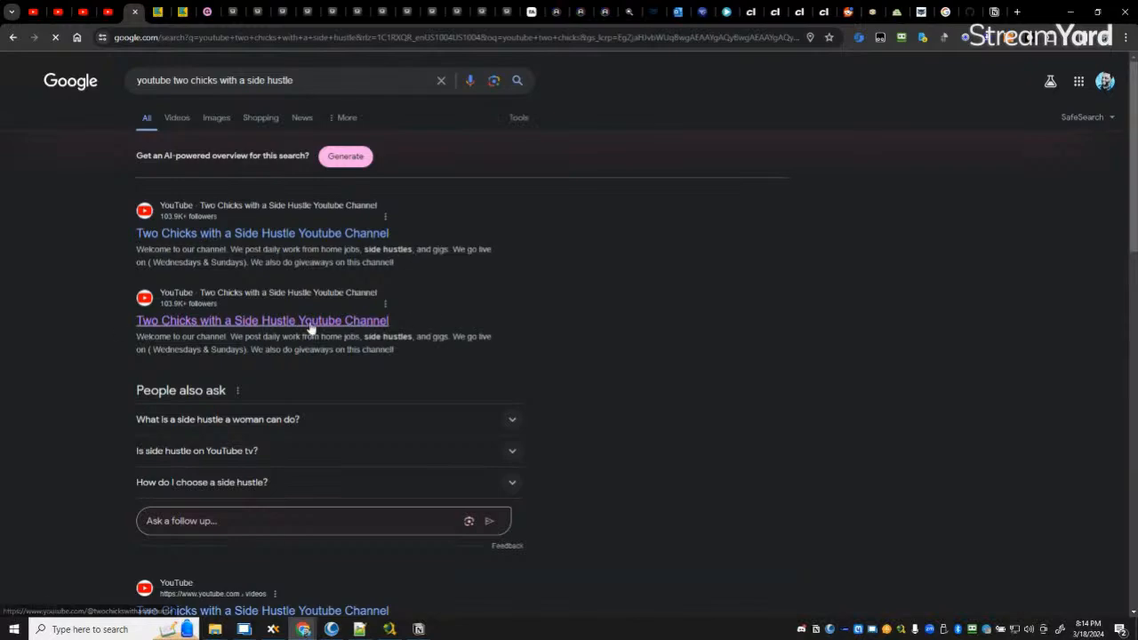
click(310, 326)
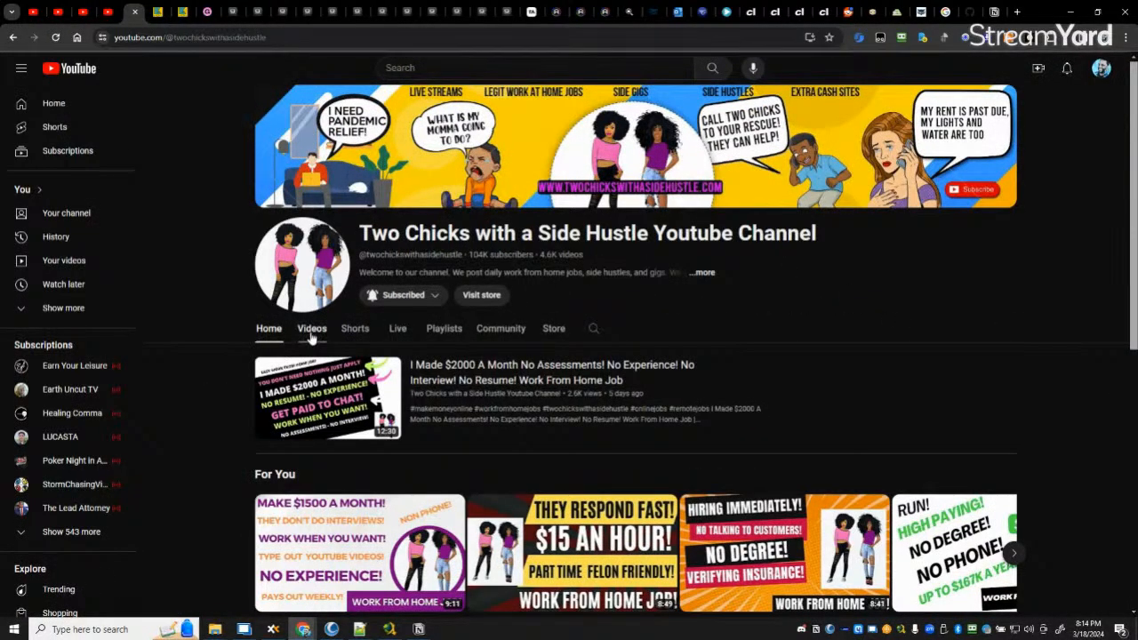
click(311, 329)
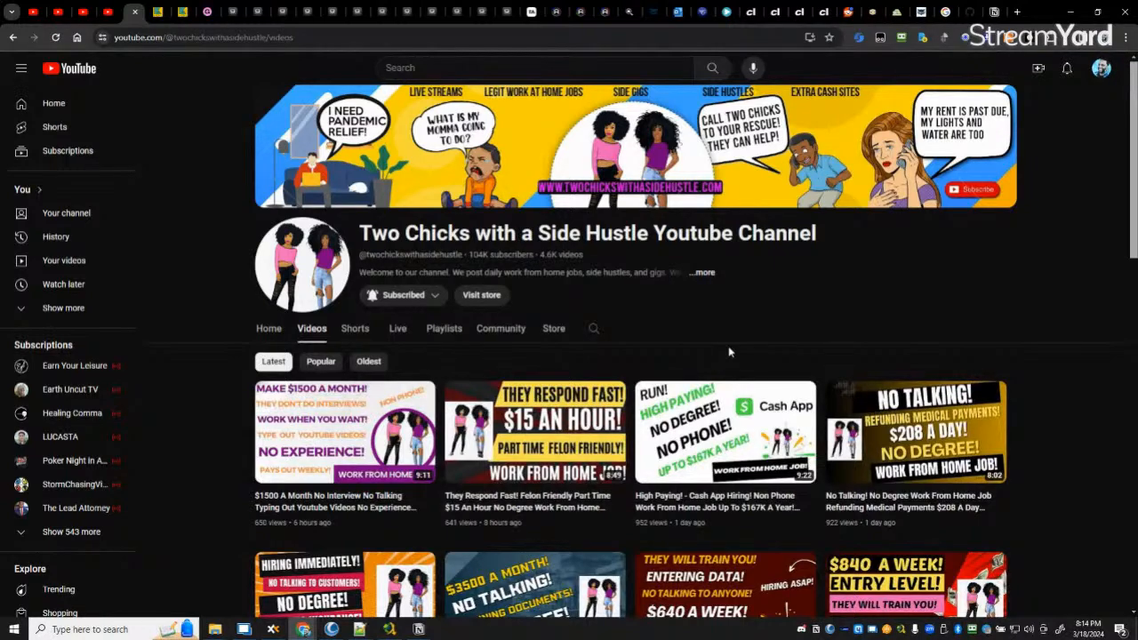
scroll(728, 350, down, 2)
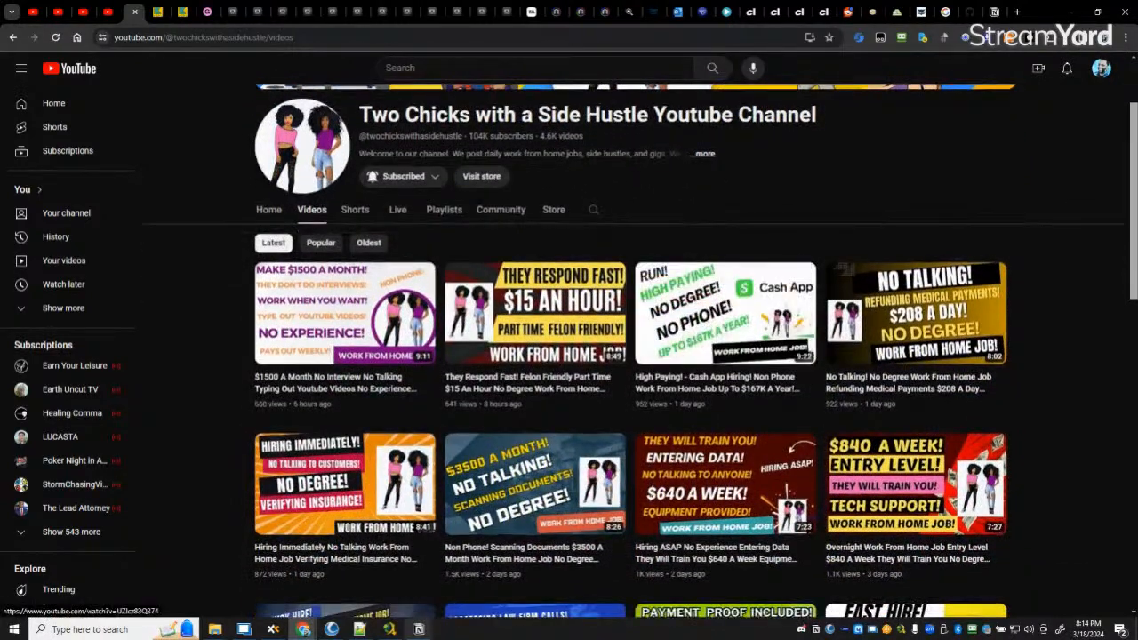
Step: Return to Notion and add a text property named "Job Type" to the open Jobs Applied To entry
click(419, 630)
click(502, 592)
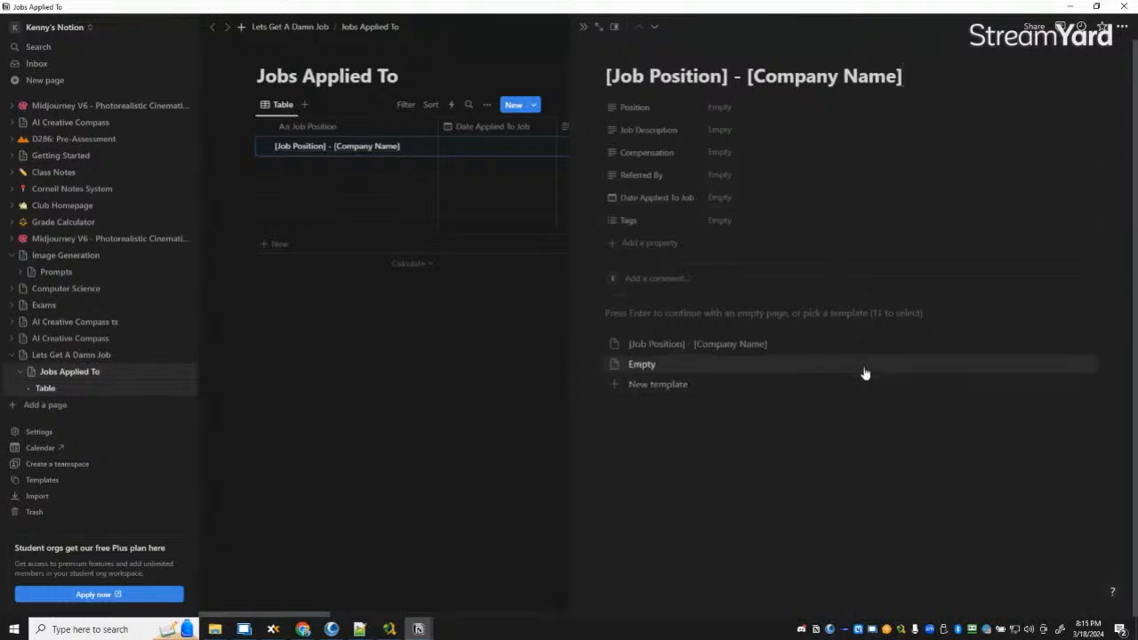
click(662, 242)
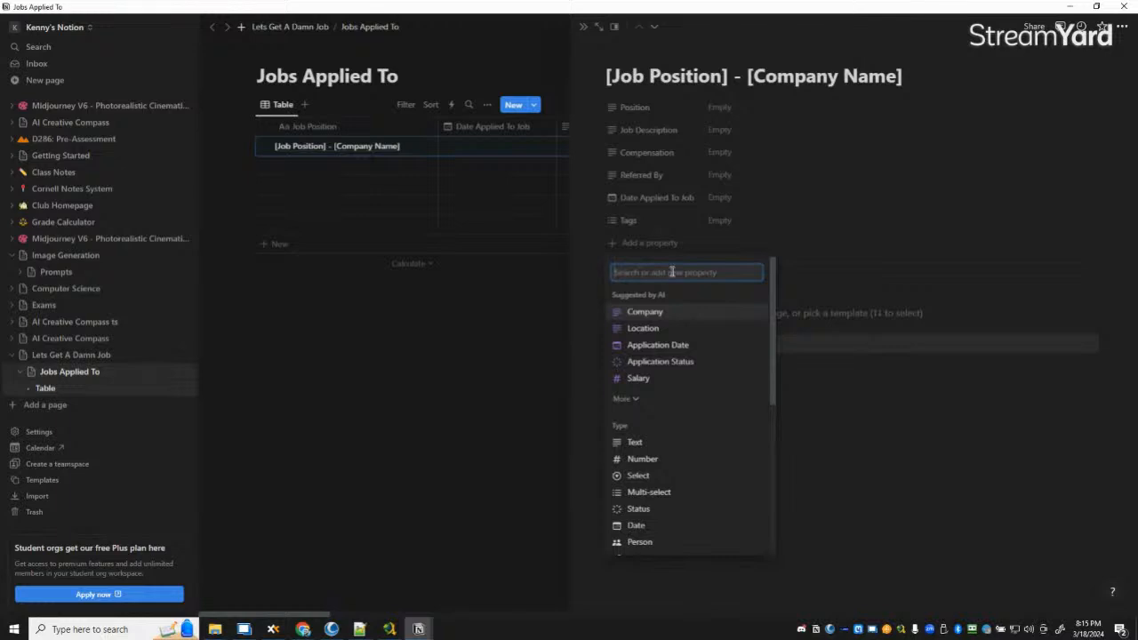
text(Job Type)
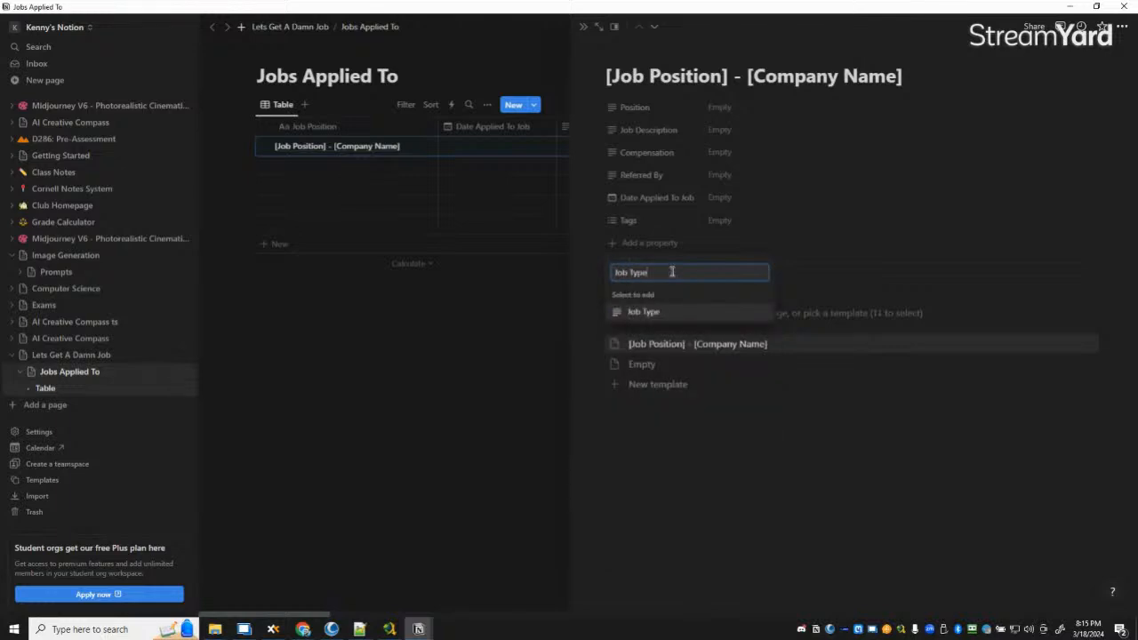
click(655, 315)
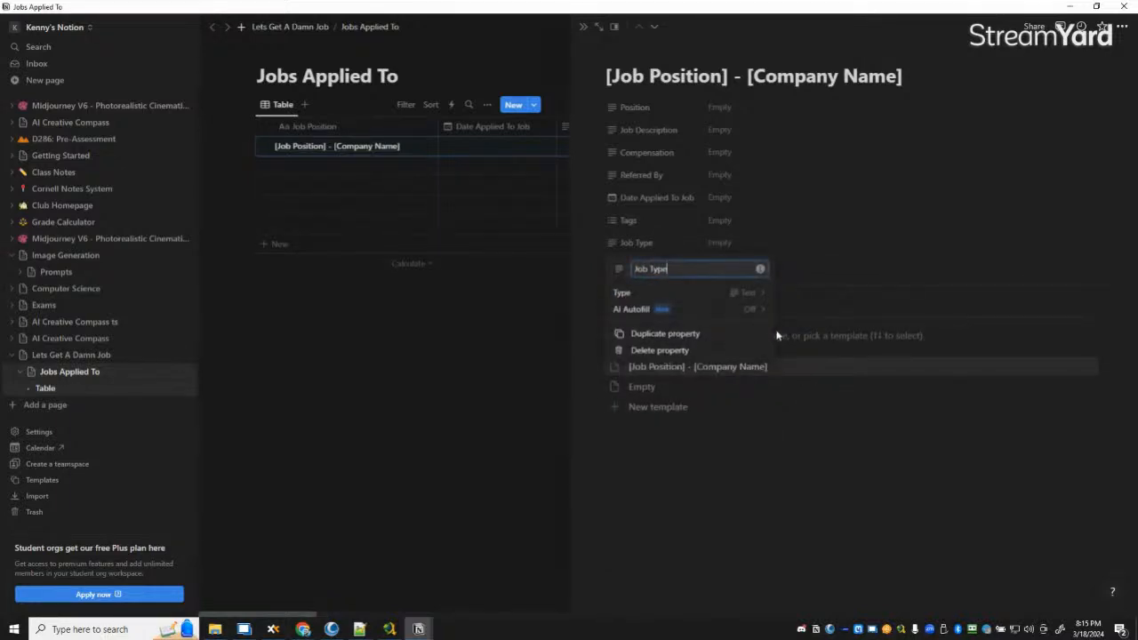
click(702, 546)
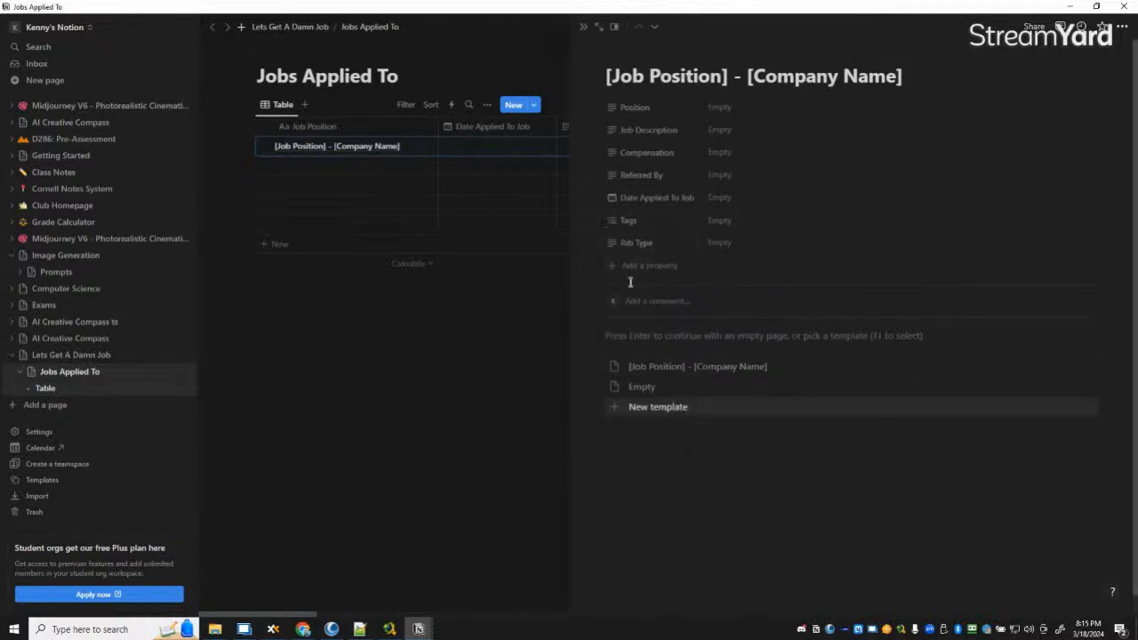
Step: Move the Job Type property directly below Compensation and change its type to Select
drag(613, 245, 749, 185)
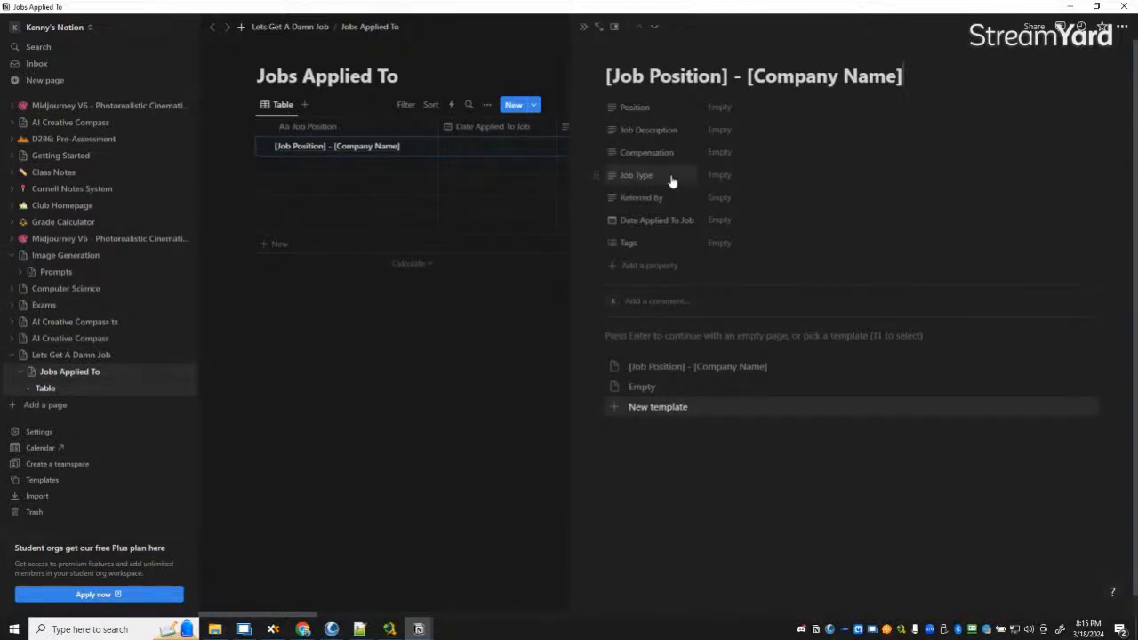
click(638, 180)
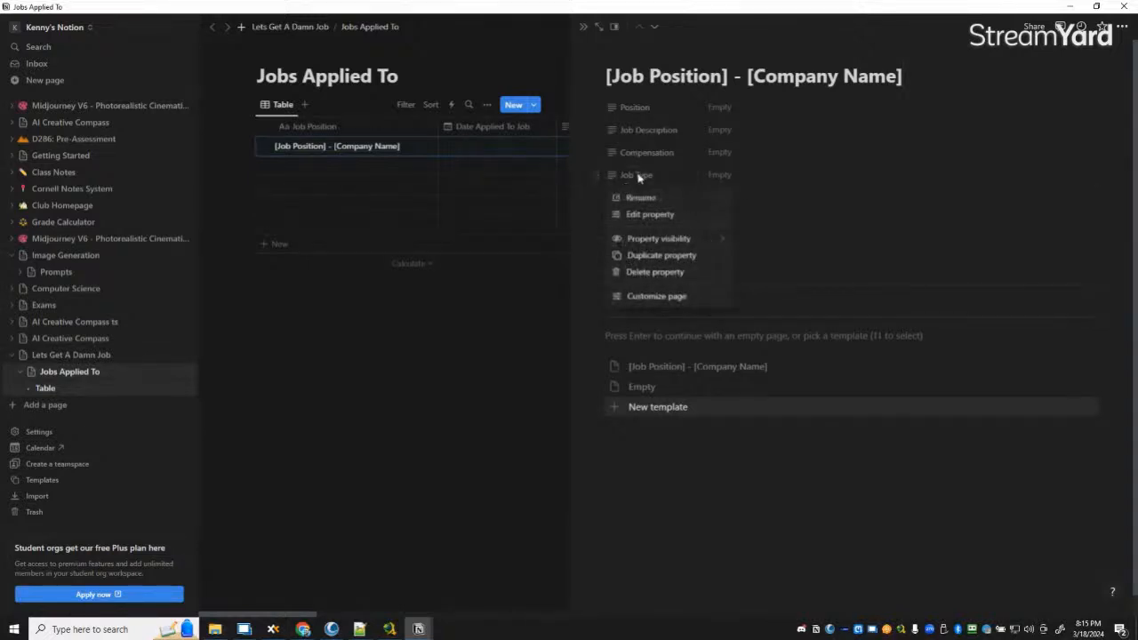
click(676, 219)
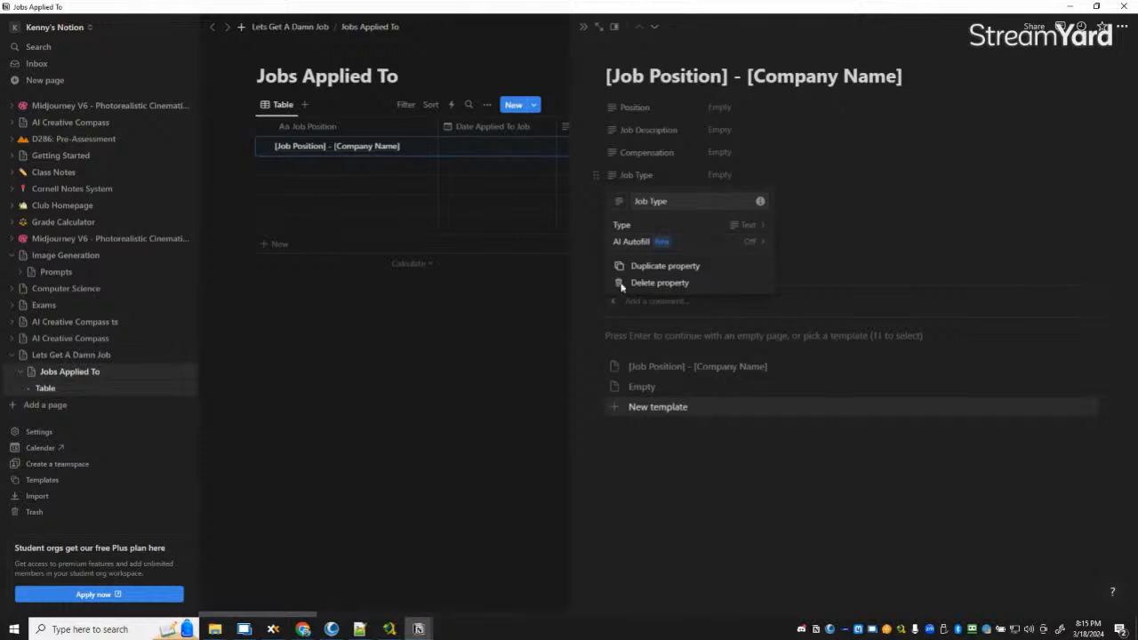
click(768, 226)
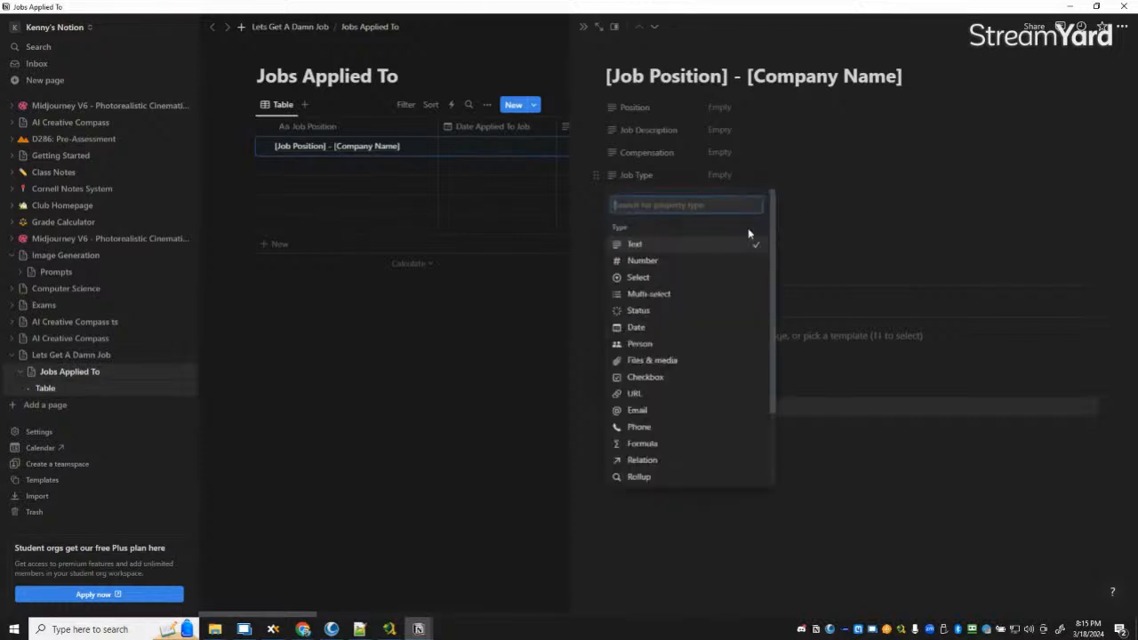
click(673, 281)
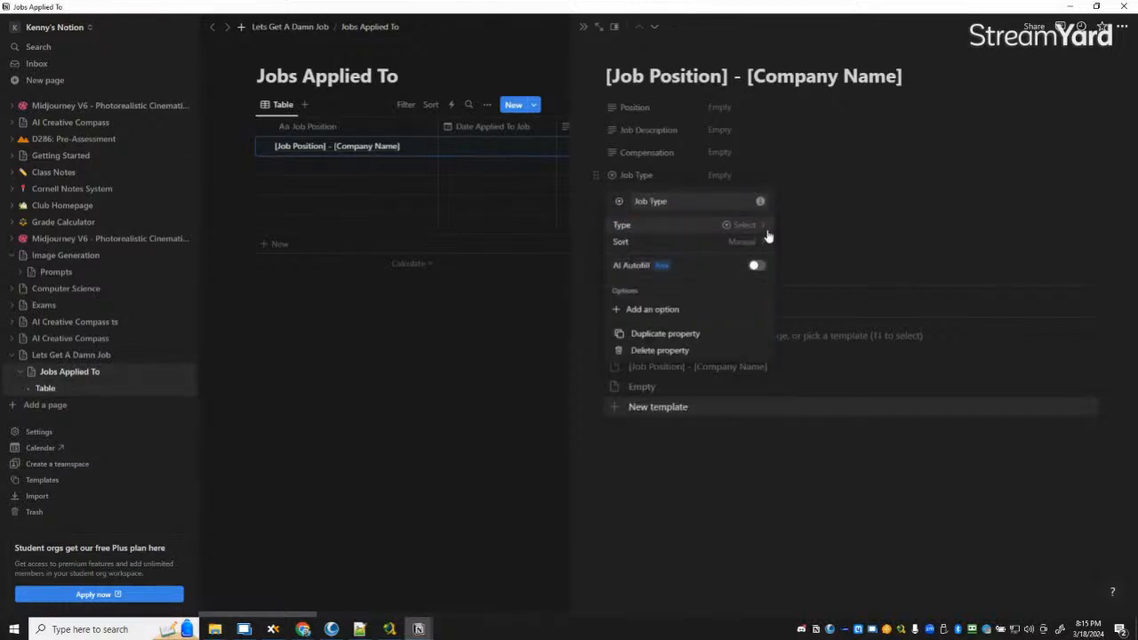
click(768, 235)
click(681, 278)
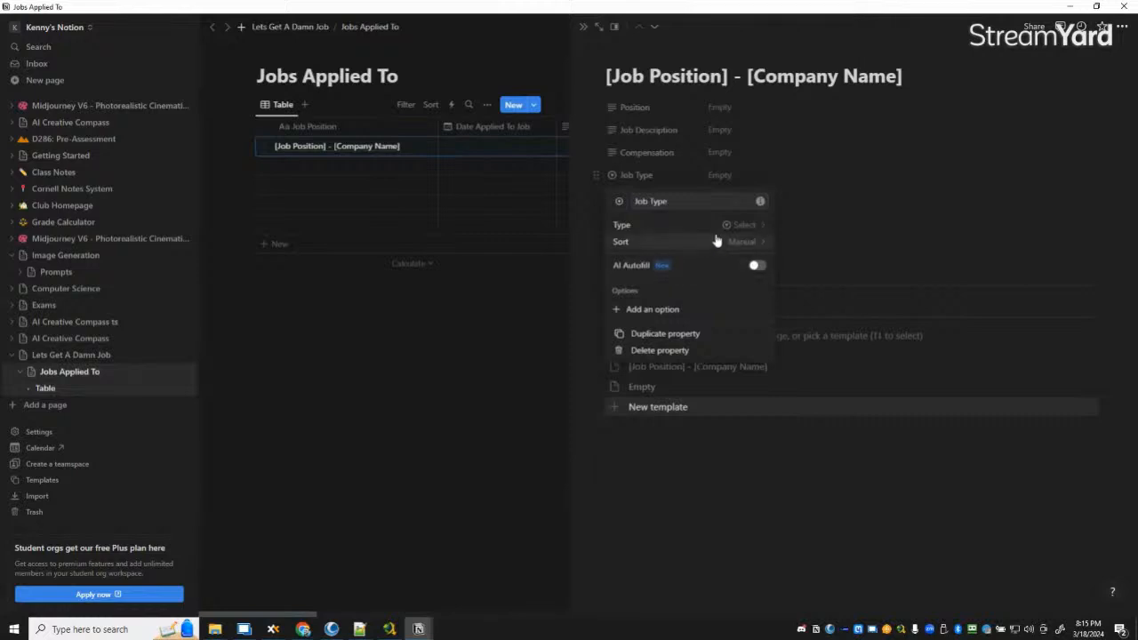
Step: Add the option "W2 - Fulltime" to the Job Type property
click(667, 309)
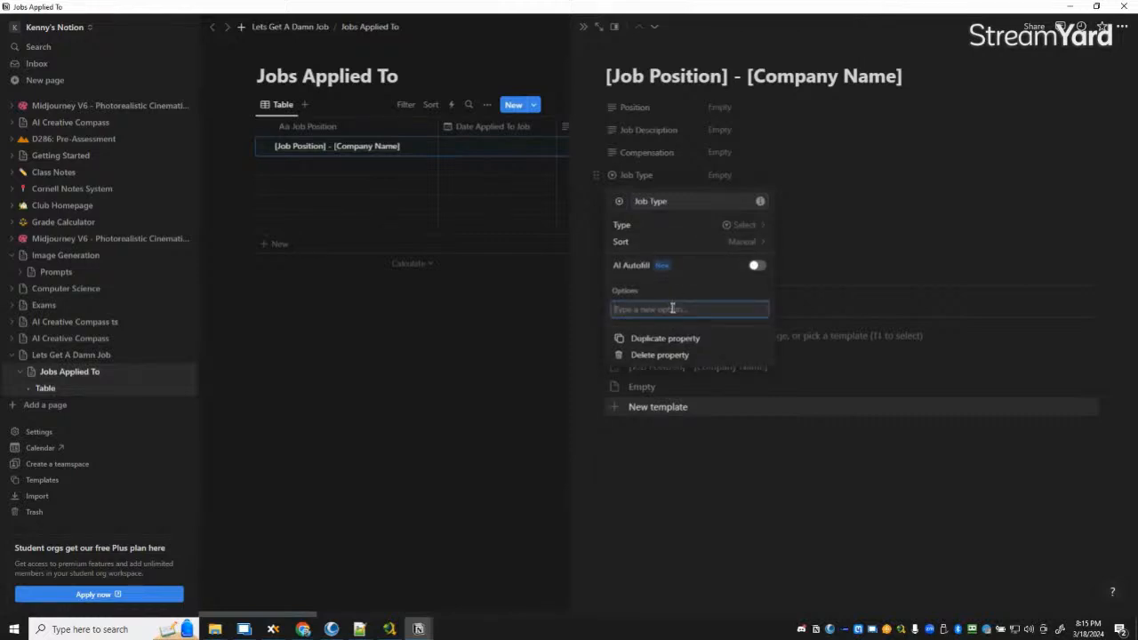
text(W)
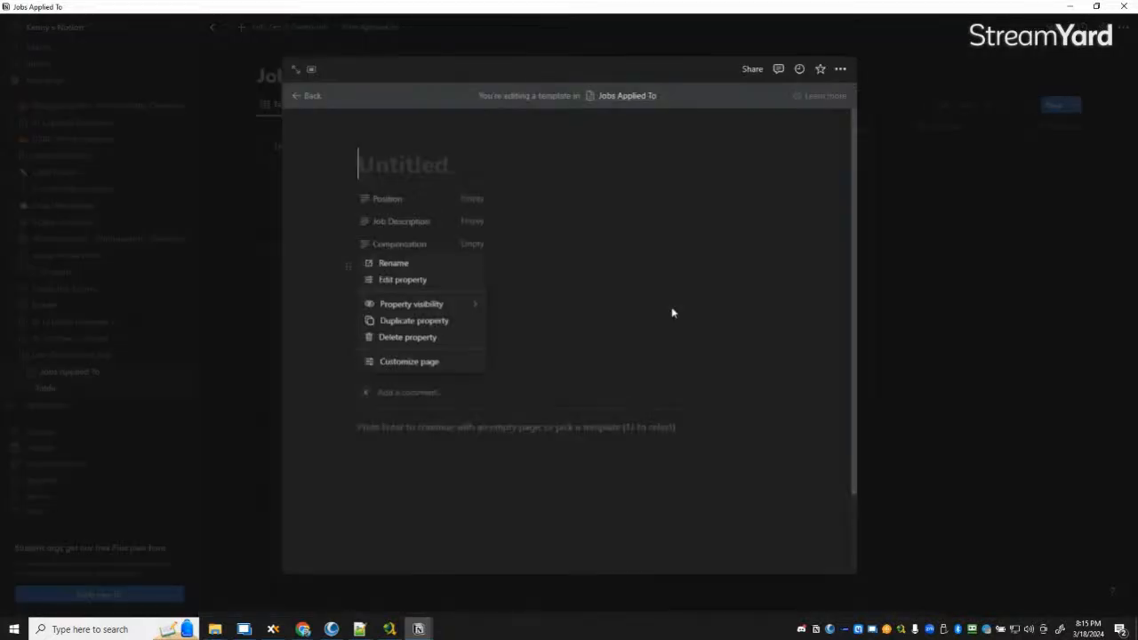
click(767, 265)
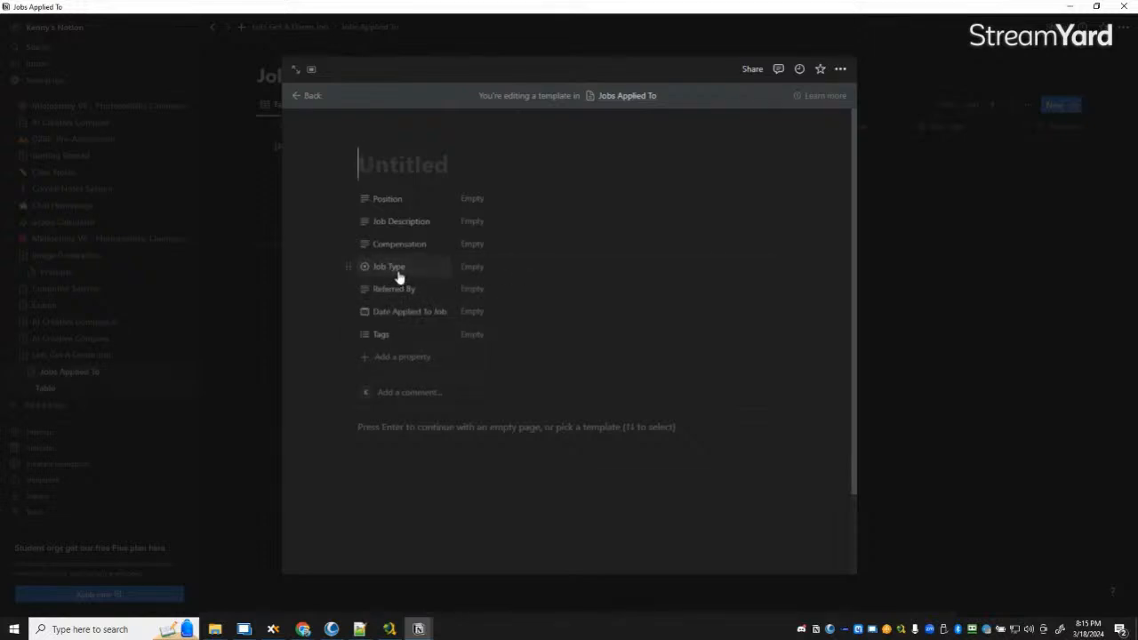
Step: Edit the Job Type property in the untitled template and add the option "W2 - Part Time"
click(397, 271)
mouse_move(435, 336)
click(433, 307)
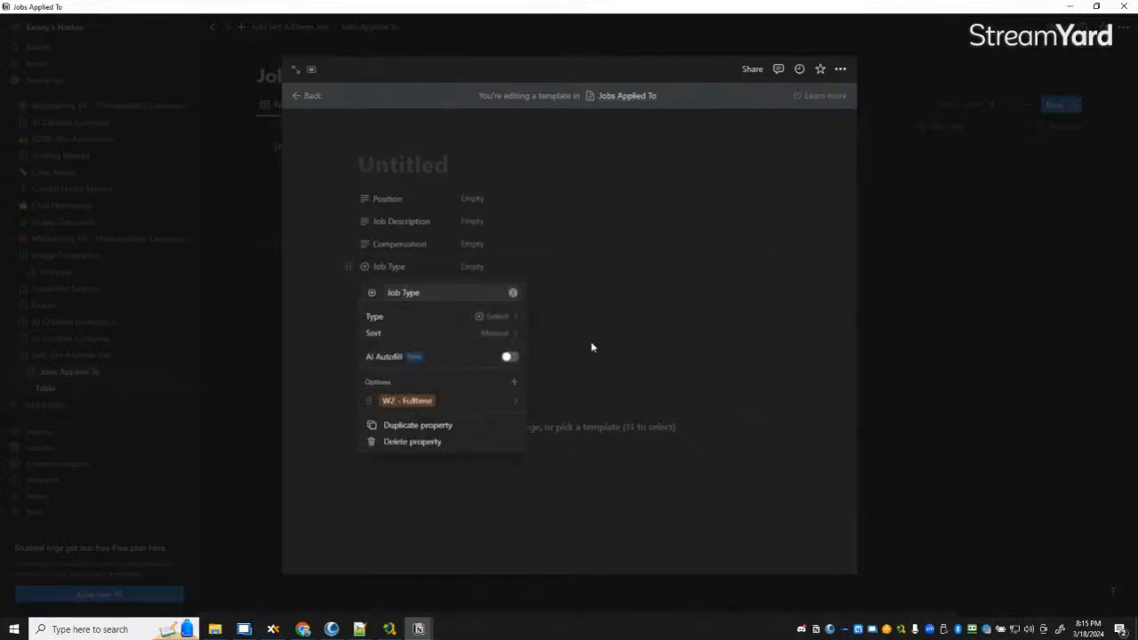
click(513, 382)
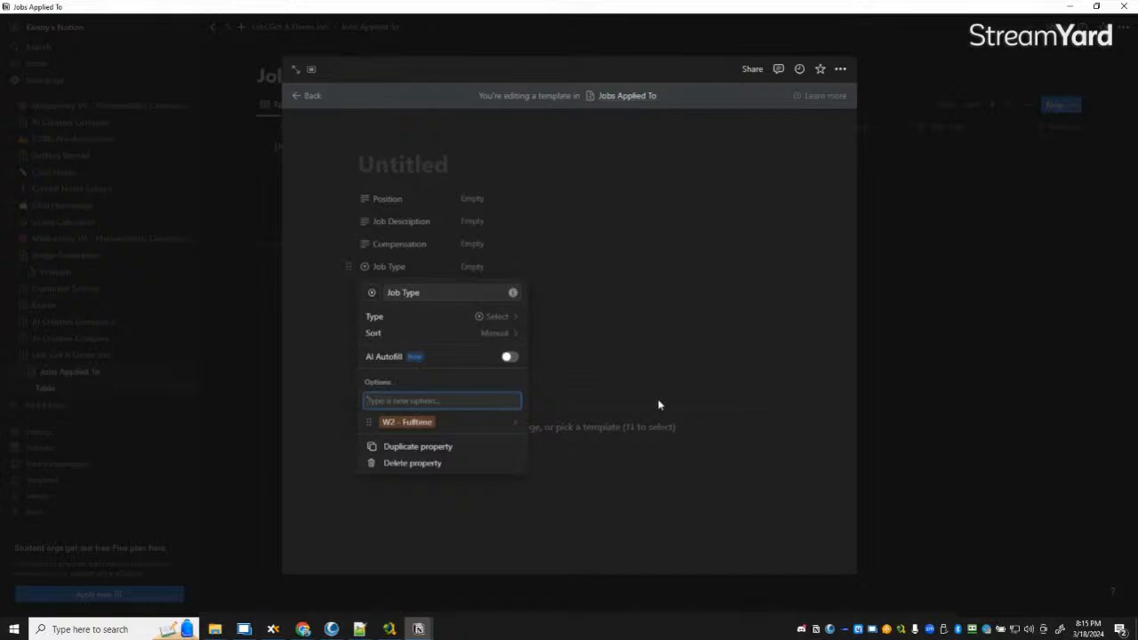
text(W2 - Part Time)
key(Return)
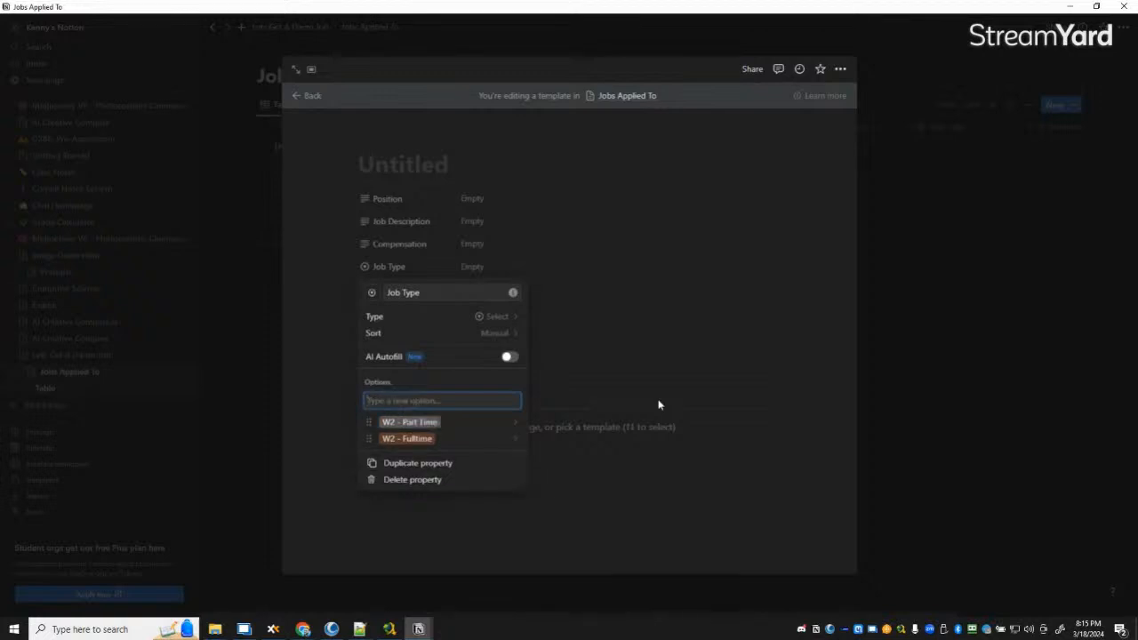
Step: Rename the "W2 - Fulltime" option to "W2 - Full Time"
click(503, 441)
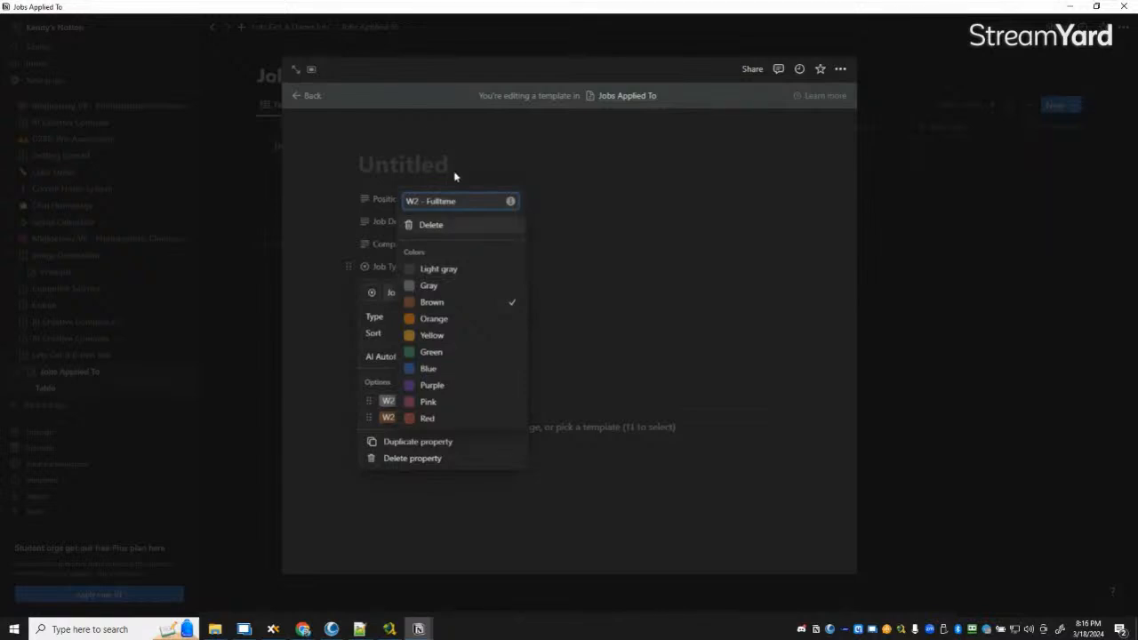
click(442, 200)
key(Escape)
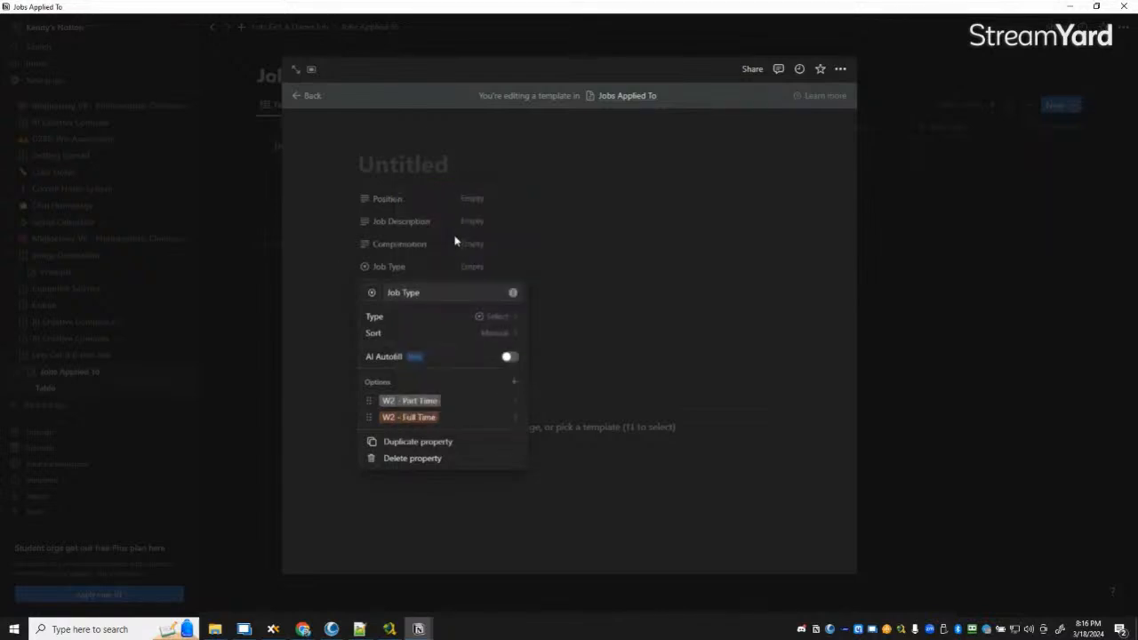
Step: Add the options "Side Hustle" and "Business Opportunity", and order the list as W2 - Full Time, W2 - Part Time, Side Hustle, Business Opportunity
click(514, 383)
text(Side Hustle)
key(Return)
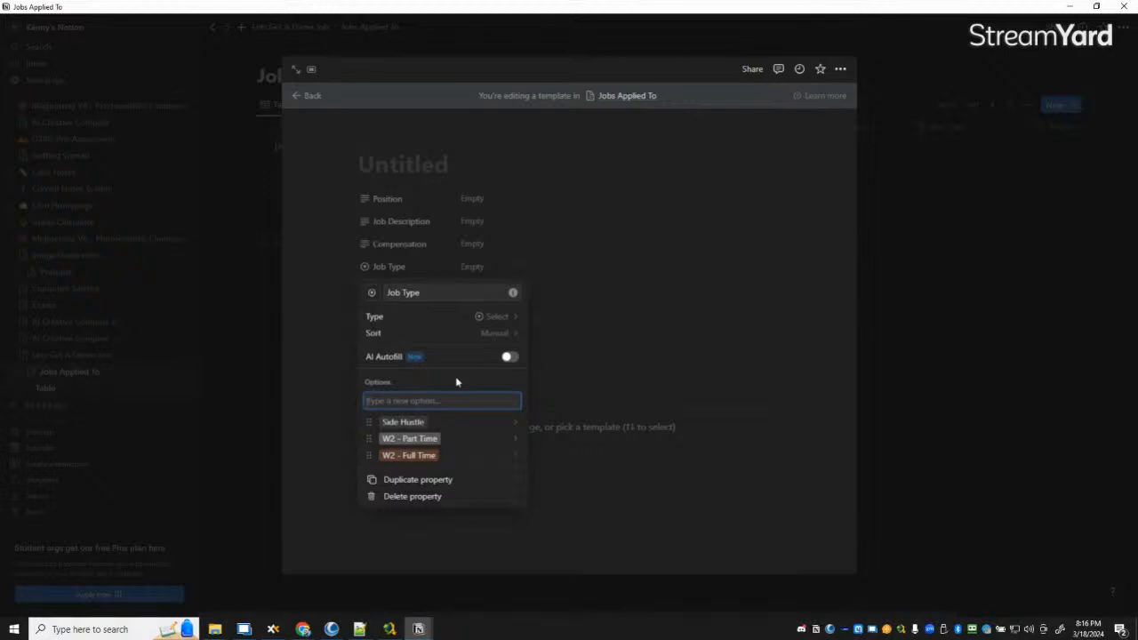
text(Business Opportunity)
key(Return)
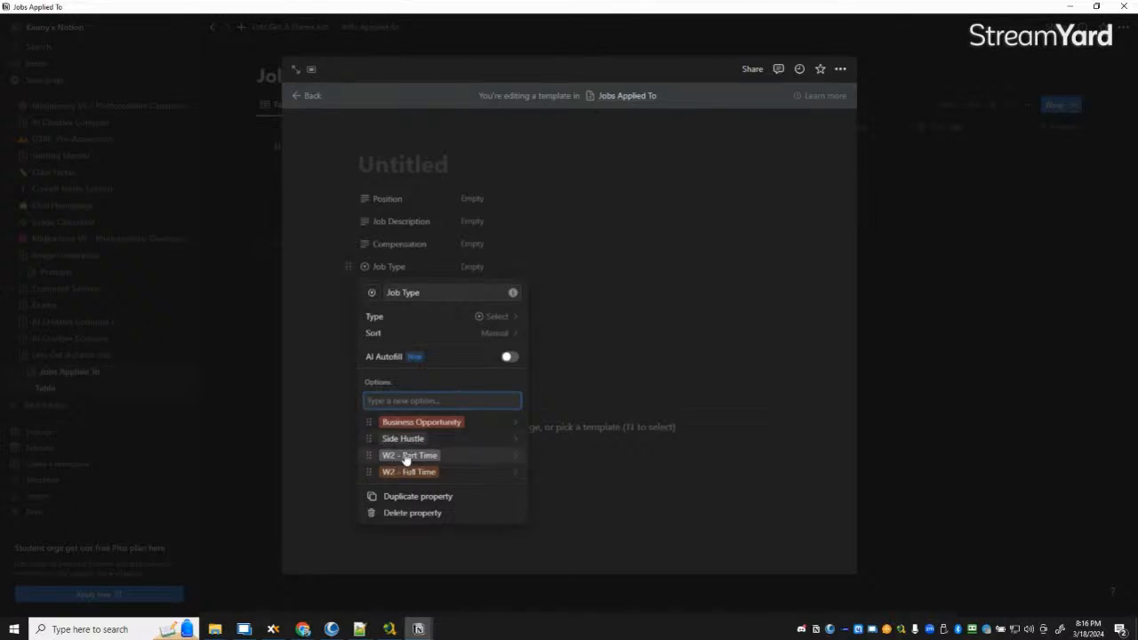
drag(394, 473, 401, 423)
mouse_move(417, 473)
mouse_down()
mouse_move(415, 444)
mouse_move(406, 459)
mouse_up()
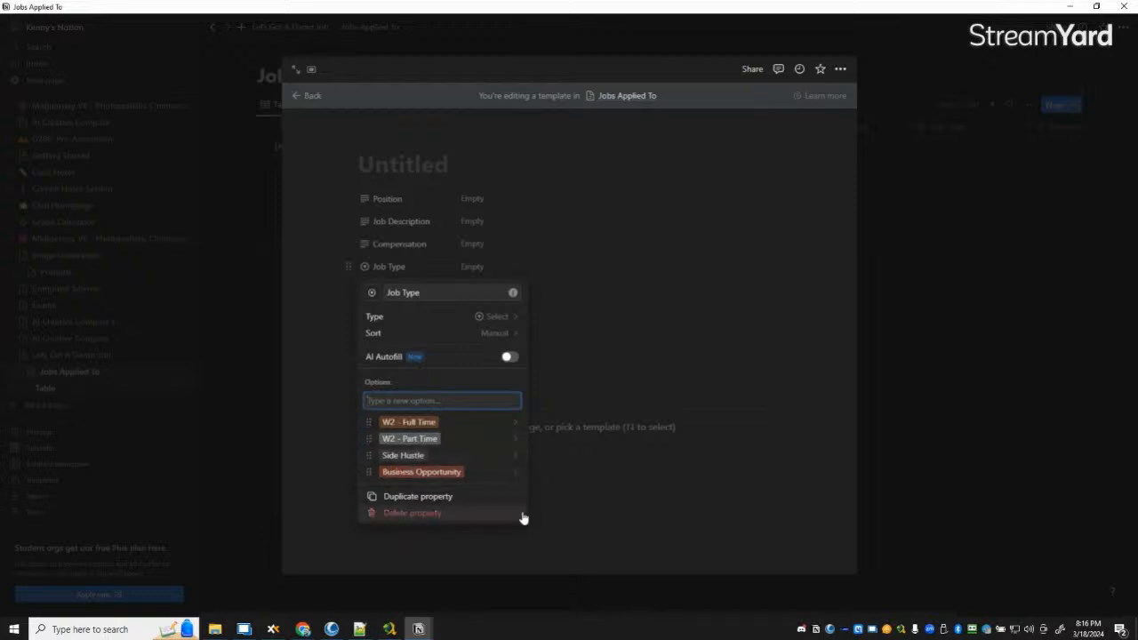
Step: Close the template editor and open the "[Job Position] - [Company Name]" entry from the table
click(630, 530)
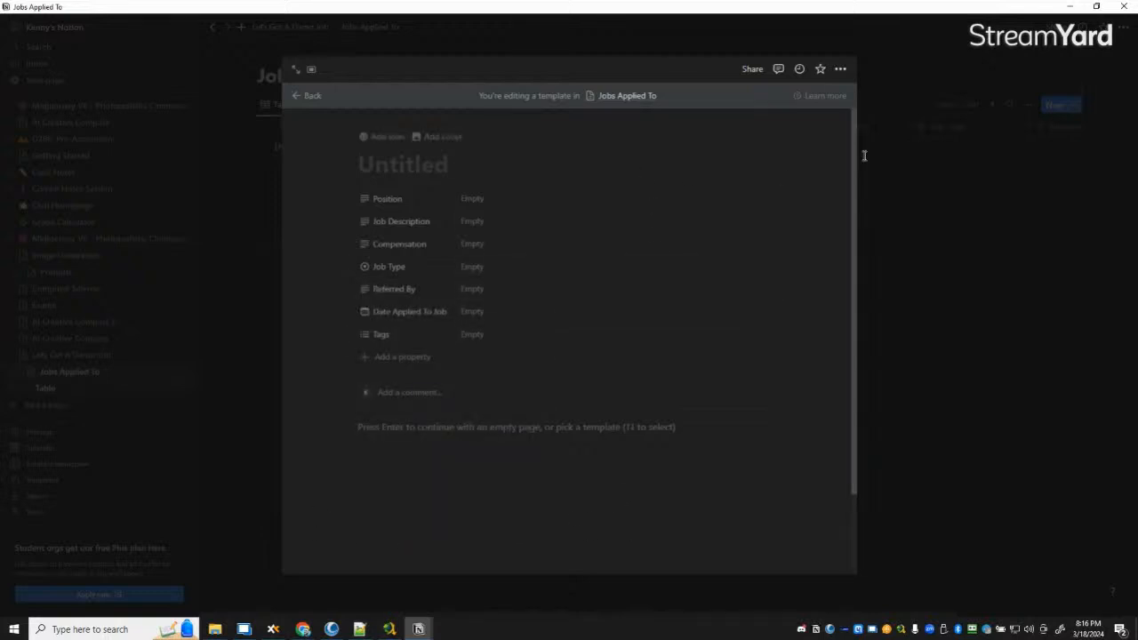
click(947, 294)
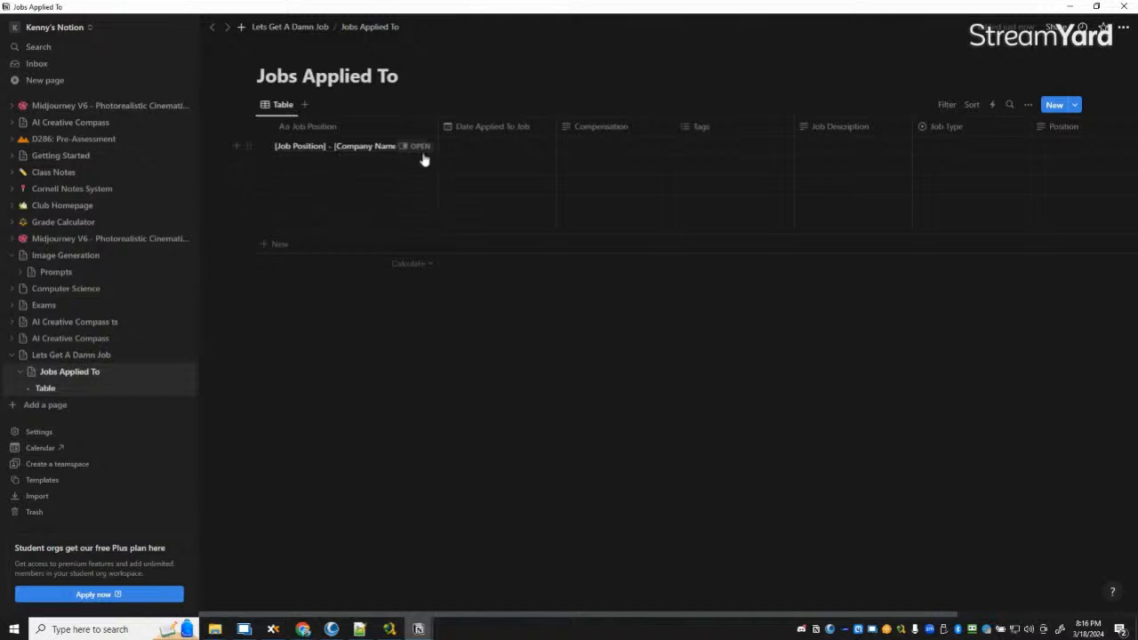
click(414, 146)
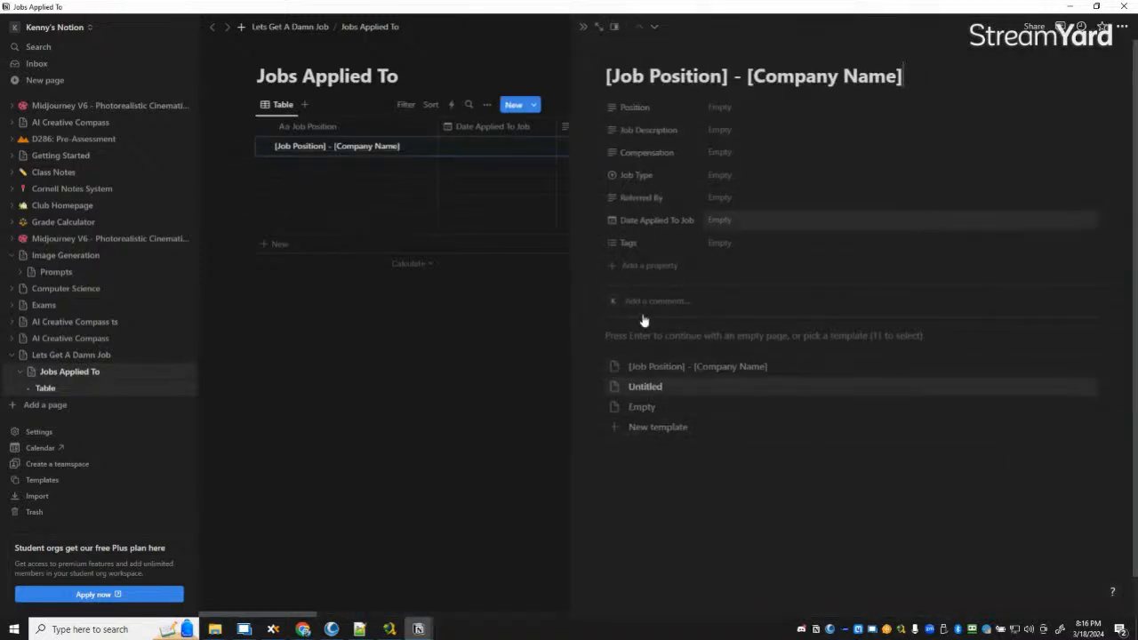
Step: Switch to Chrome and open the channel's "$1500 A Month No Interview No Talking" video in a new tab
mouse_move(301, 629)
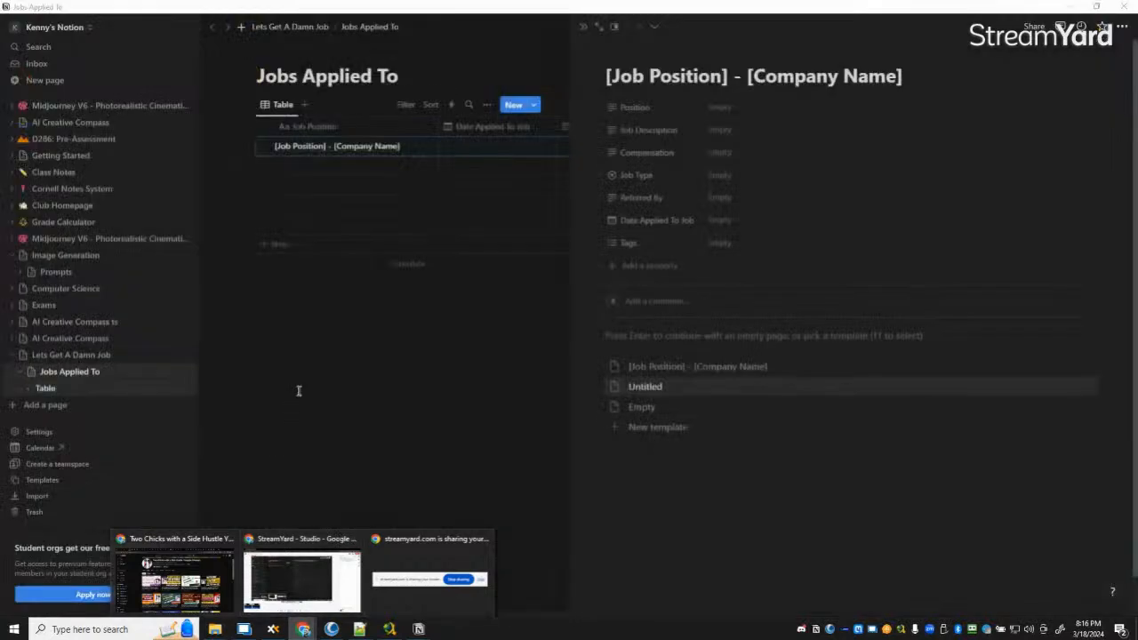
click(131, 569)
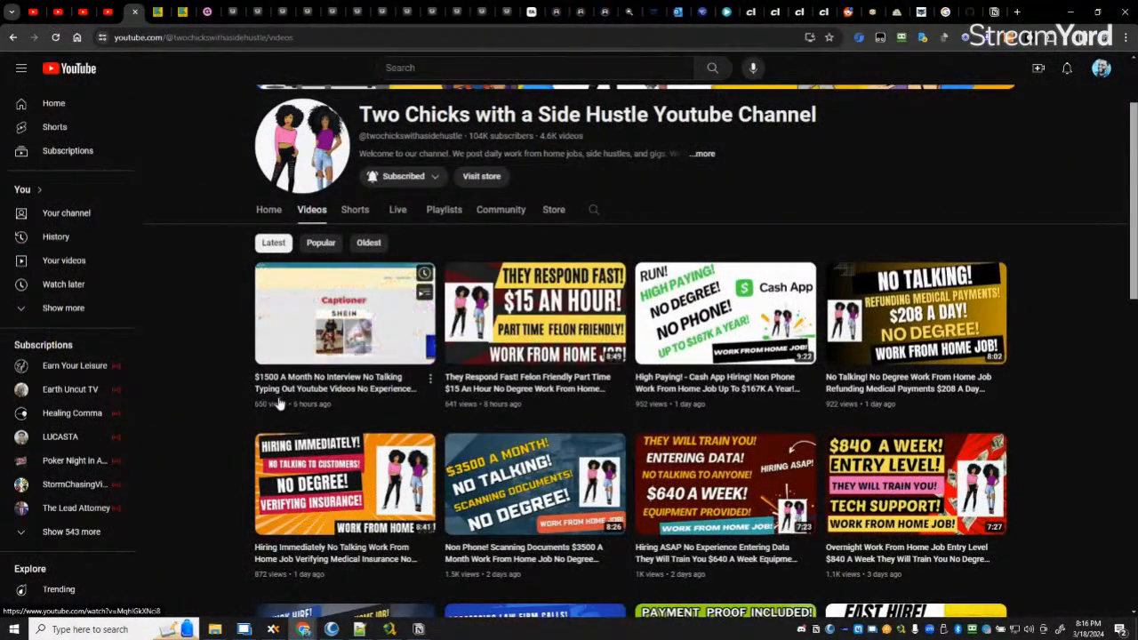
right_click(301, 384)
click(330, 392)
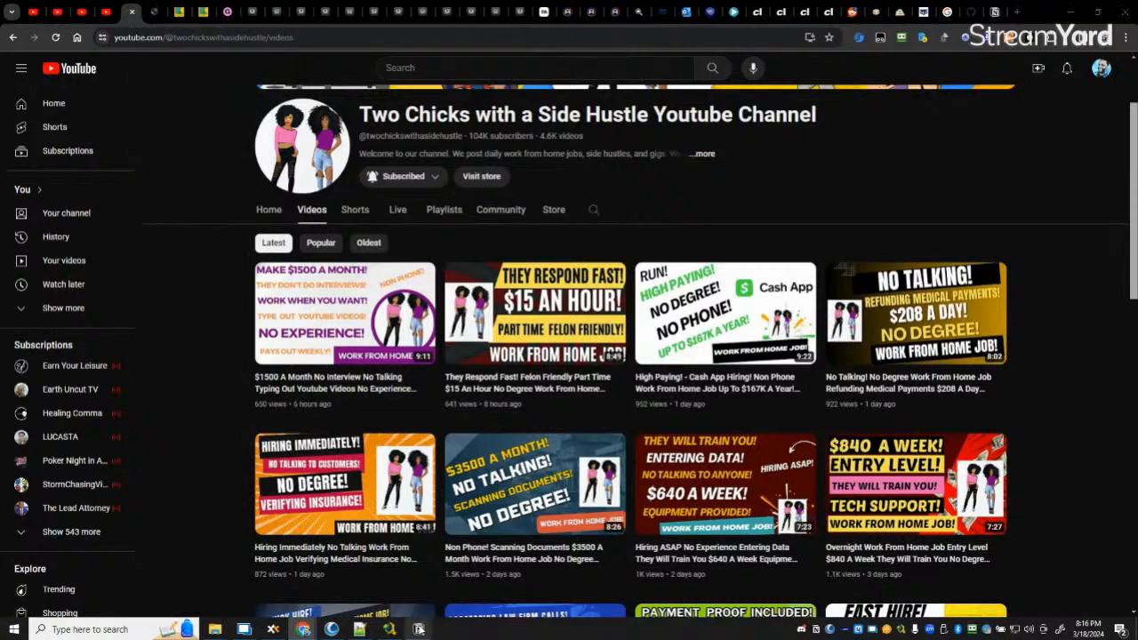
Step: Return to Notion and add the Job Type option "W2 - Seasonal", placed directly below W2 - Part Time
mouse_move(418, 628)
click(493, 578)
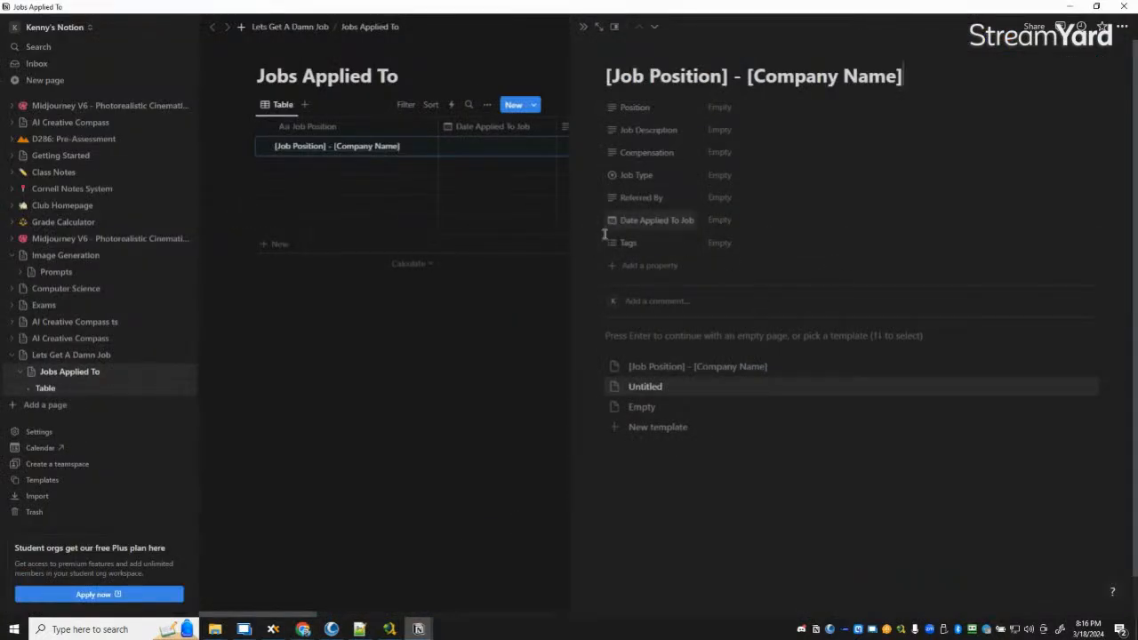
click(663, 178)
mouse_move(682, 241)
click(647, 214)
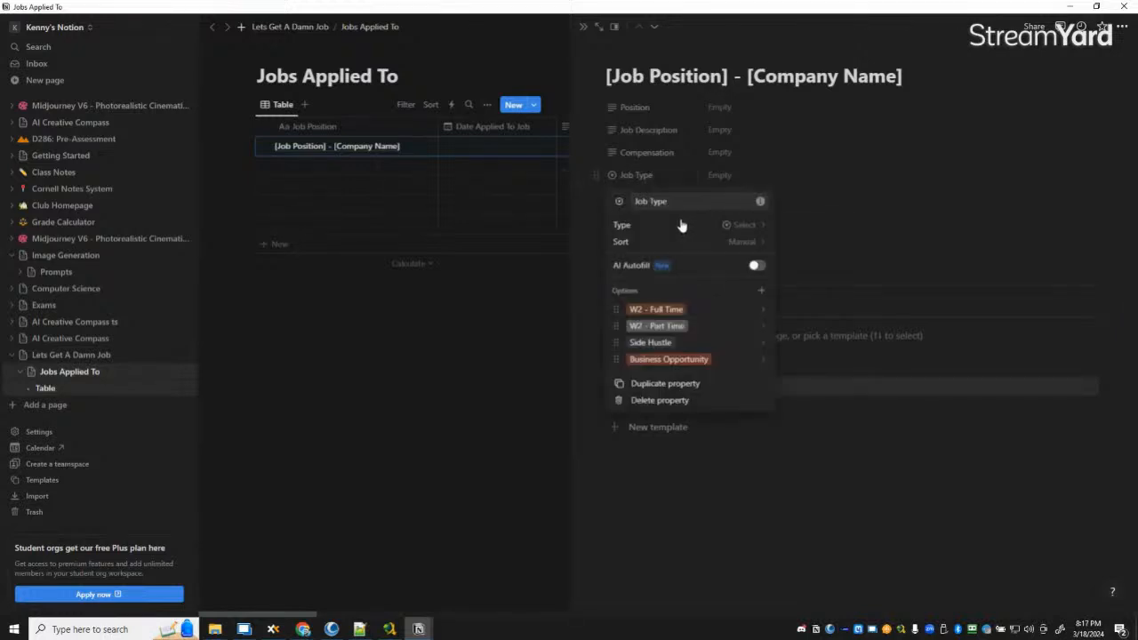
click(762, 285)
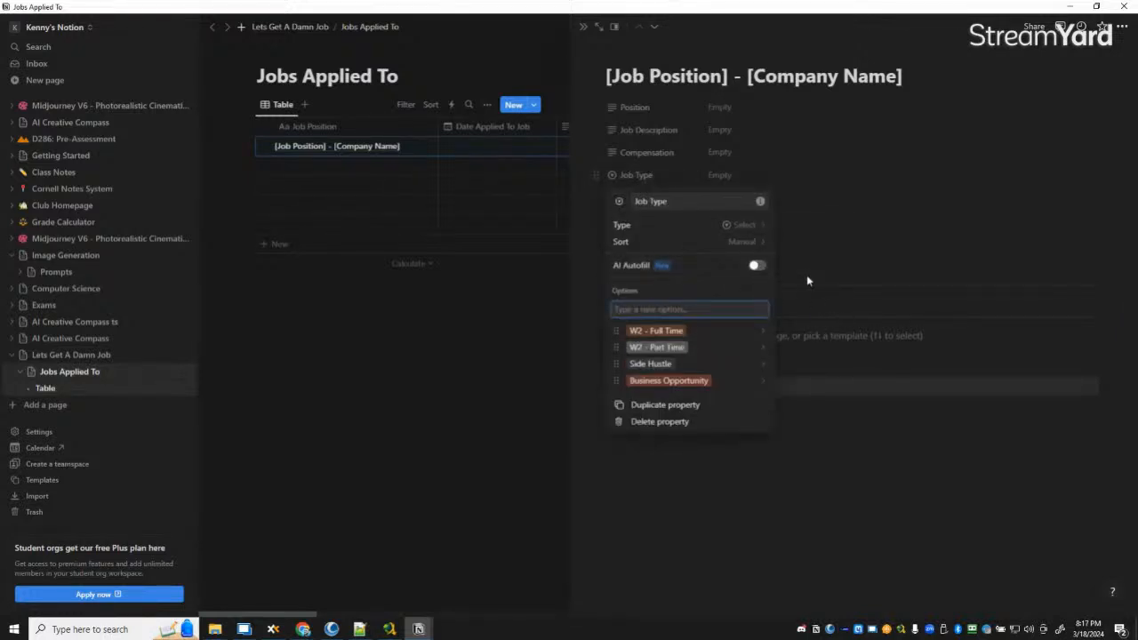
text(W2 - Seasonal)
key(Return)
drag(669, 311, 665, 354)
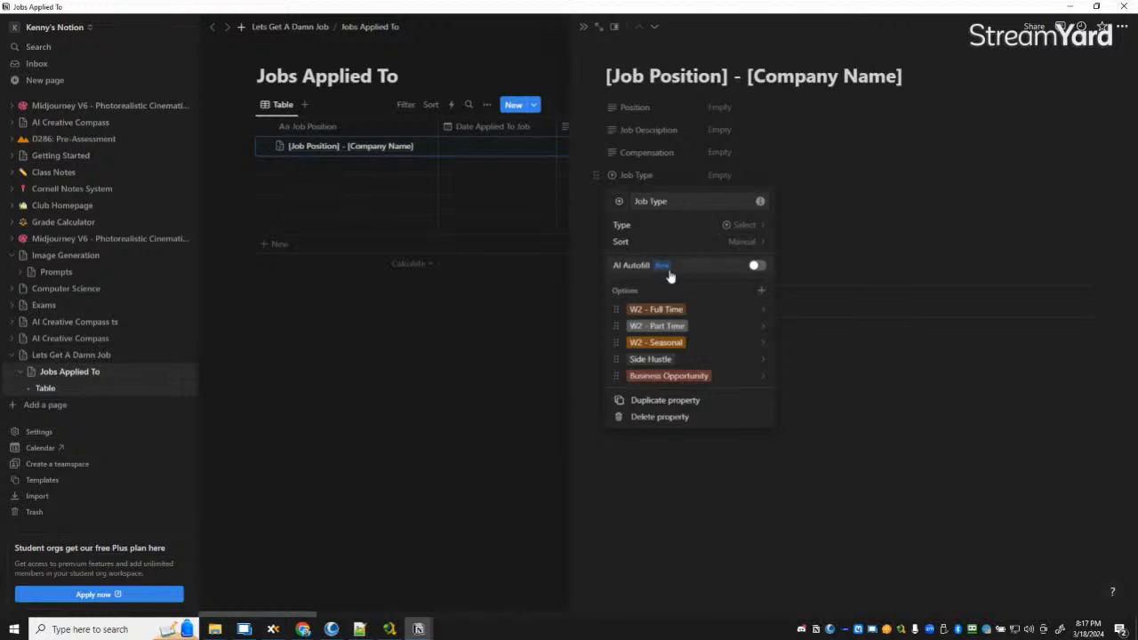
Step: Add the Job Type option "W2 - Temporary", move it down among the W2 options and close the property settings
click(762, 293)
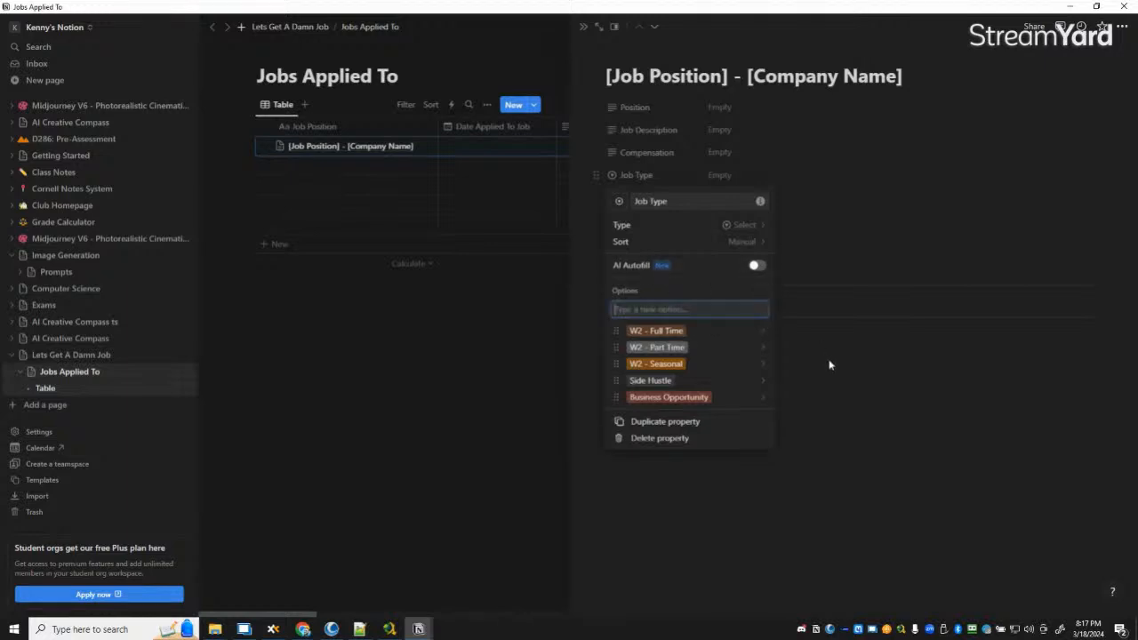
text(W2 - Temporary)
key(Return)
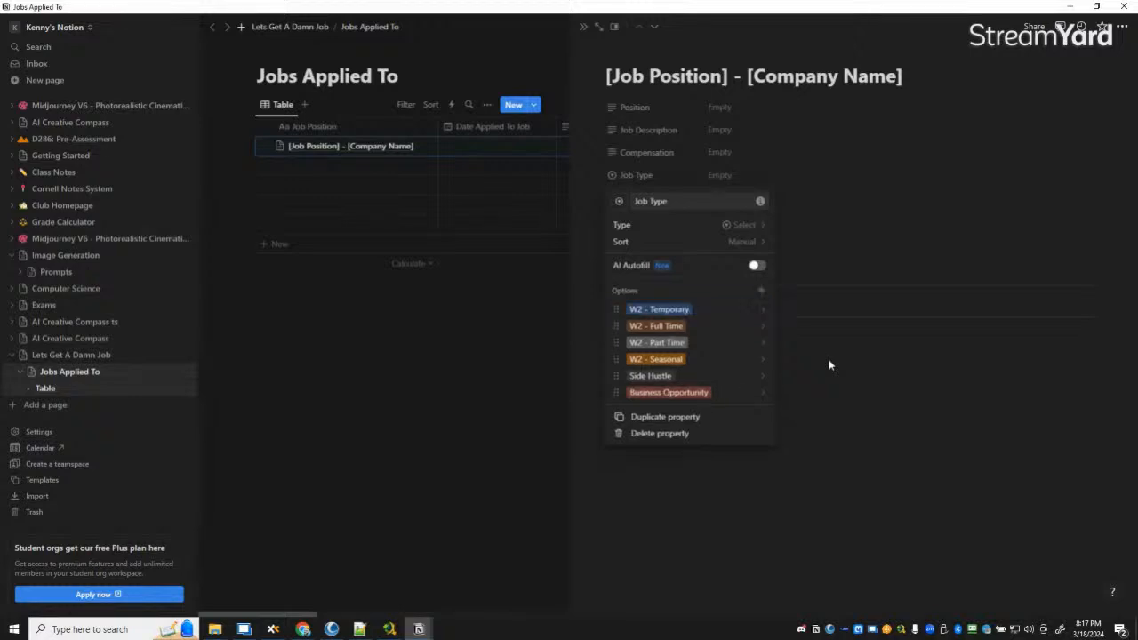
drag(683, 311, 684, 350)
click(960, 447)
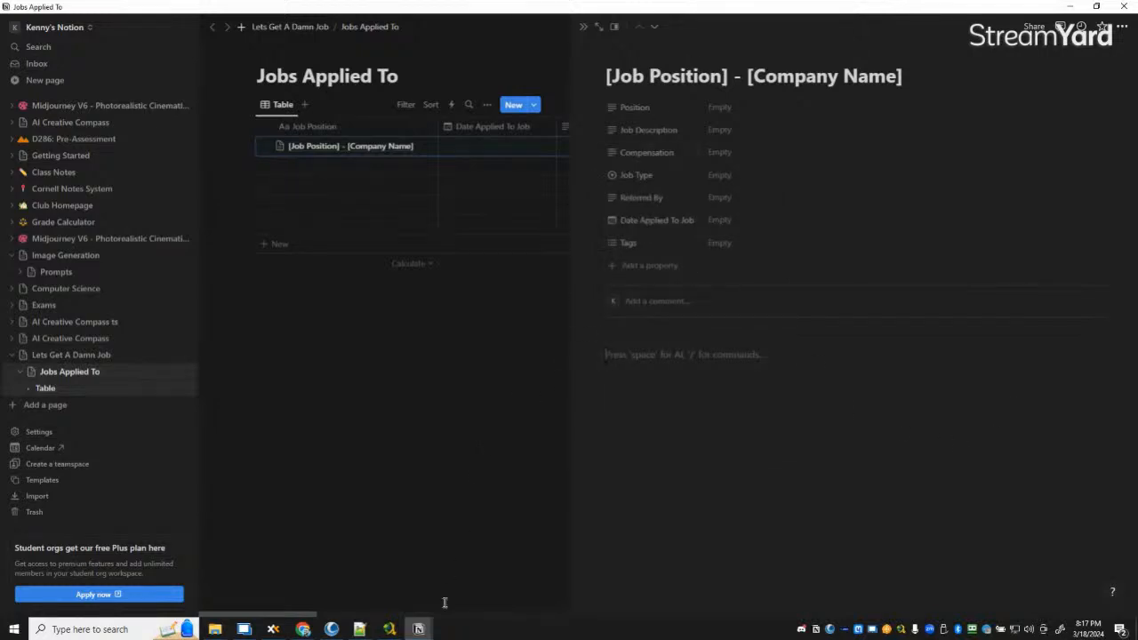
Step: Switch to Chrome, pause the "$1500 A Month No Interview No Talking" video and expand its full description
mouse_move(305, 632)
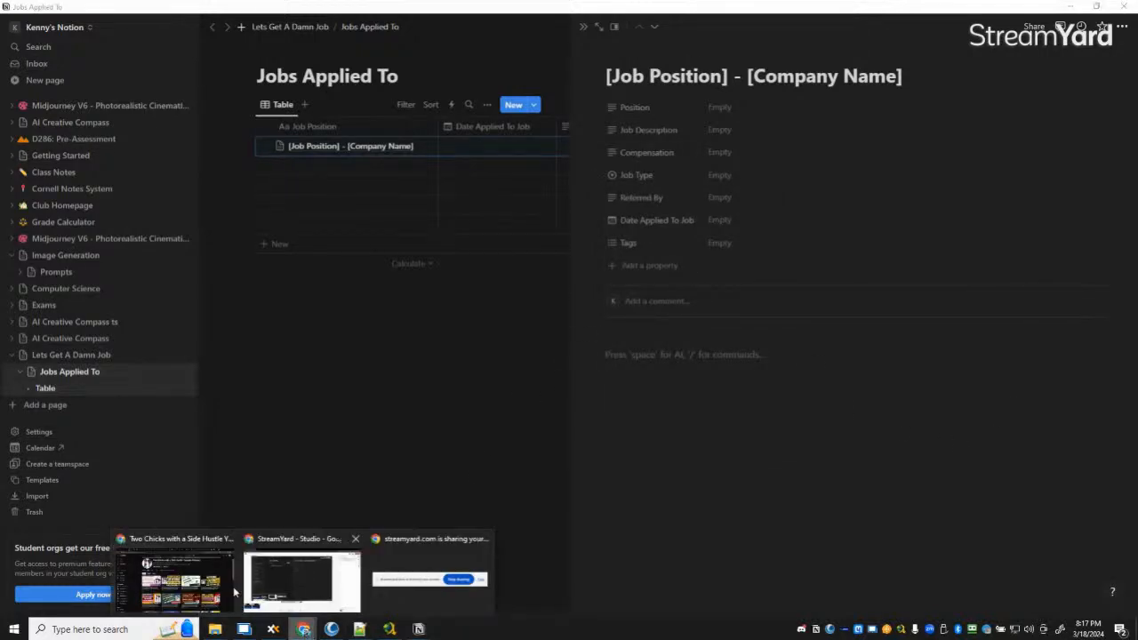
click(178, 583)
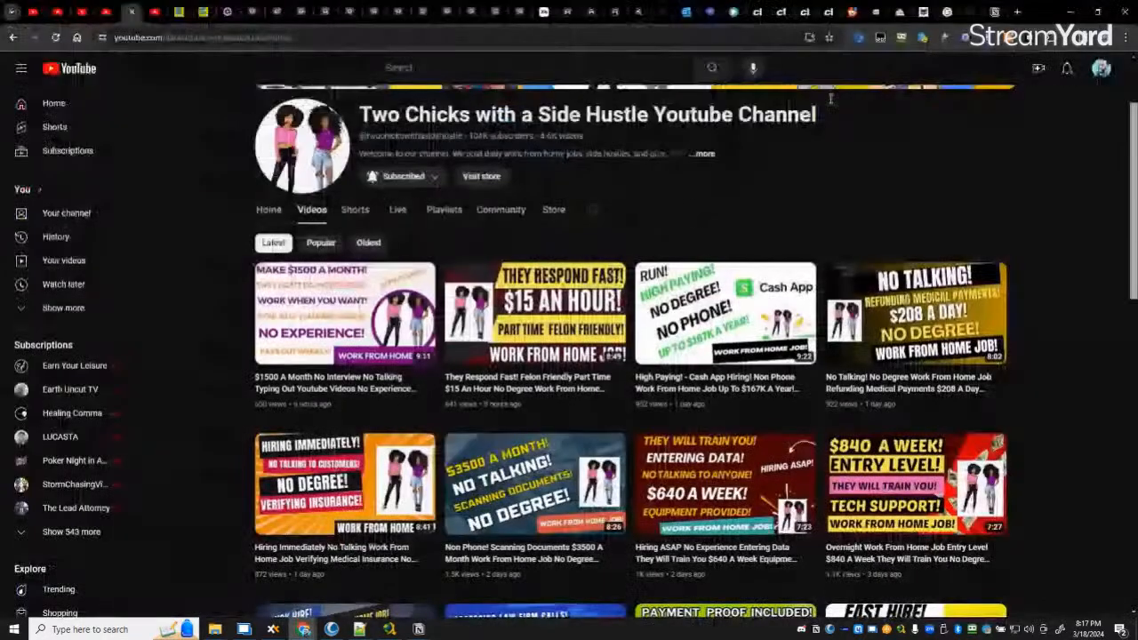
click(355, 380)
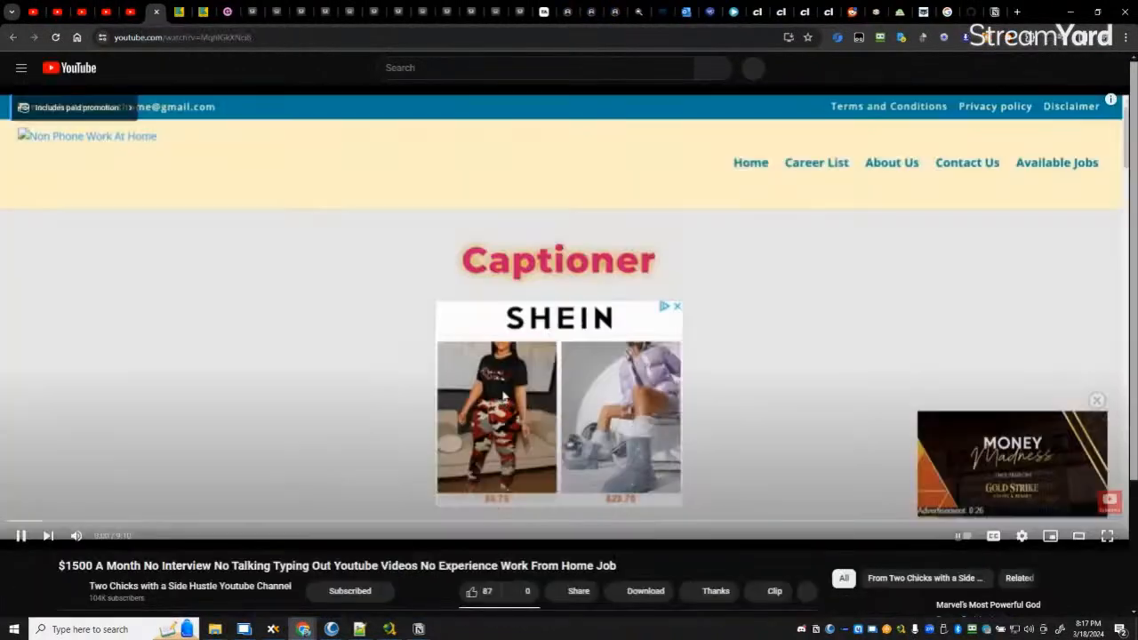
click(236, 383)
scroll(253, 380, down, 4)
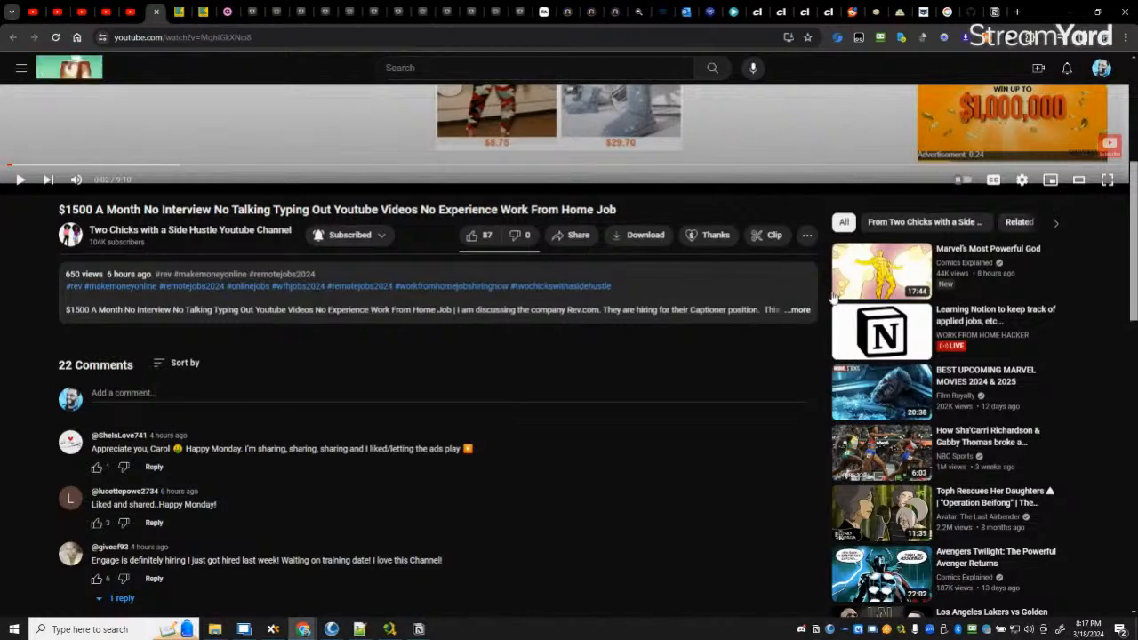
click(798, 309)
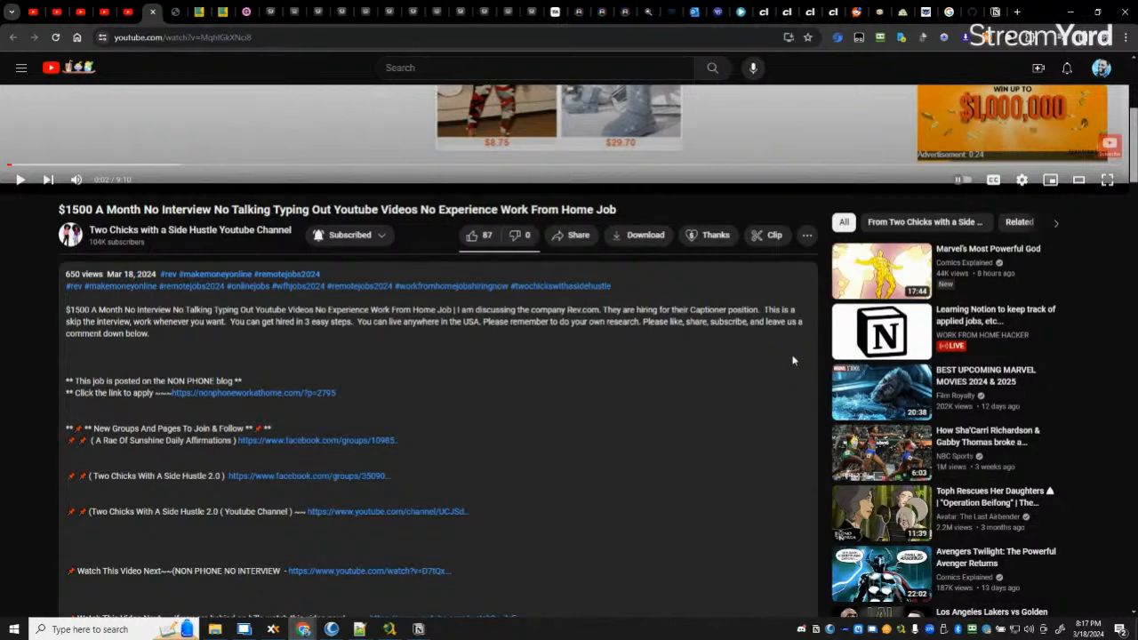
Step: Open the Captioner job listing tab on nonphoneworkathome.com, skim the posting and copy its title "Captioner"
click(177, 10)
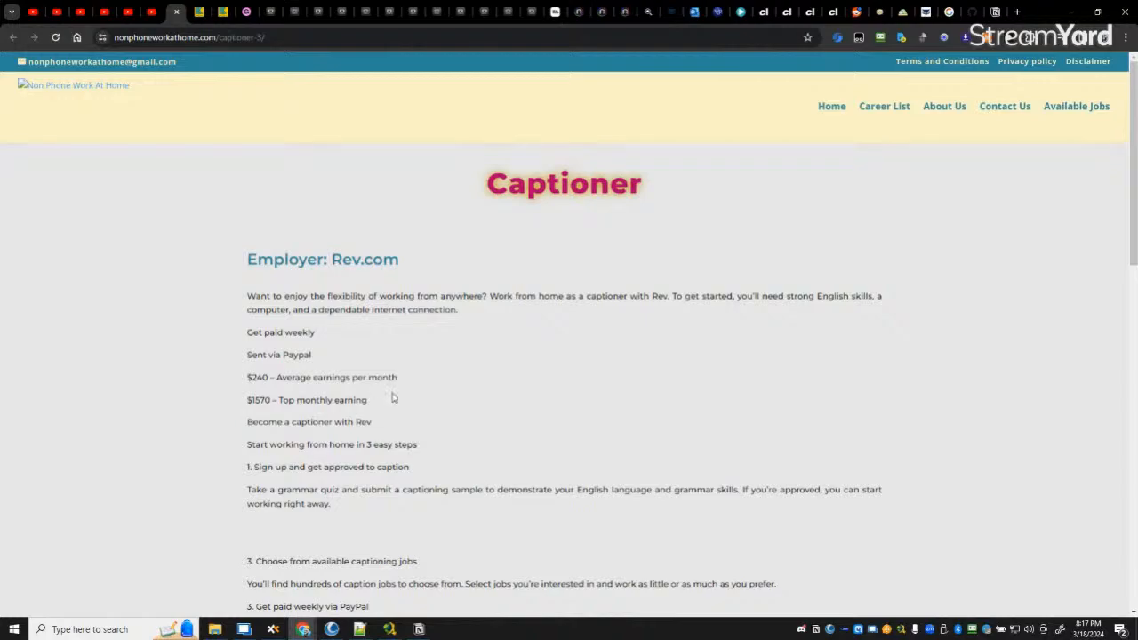
scroll(393, 397, down, 15)
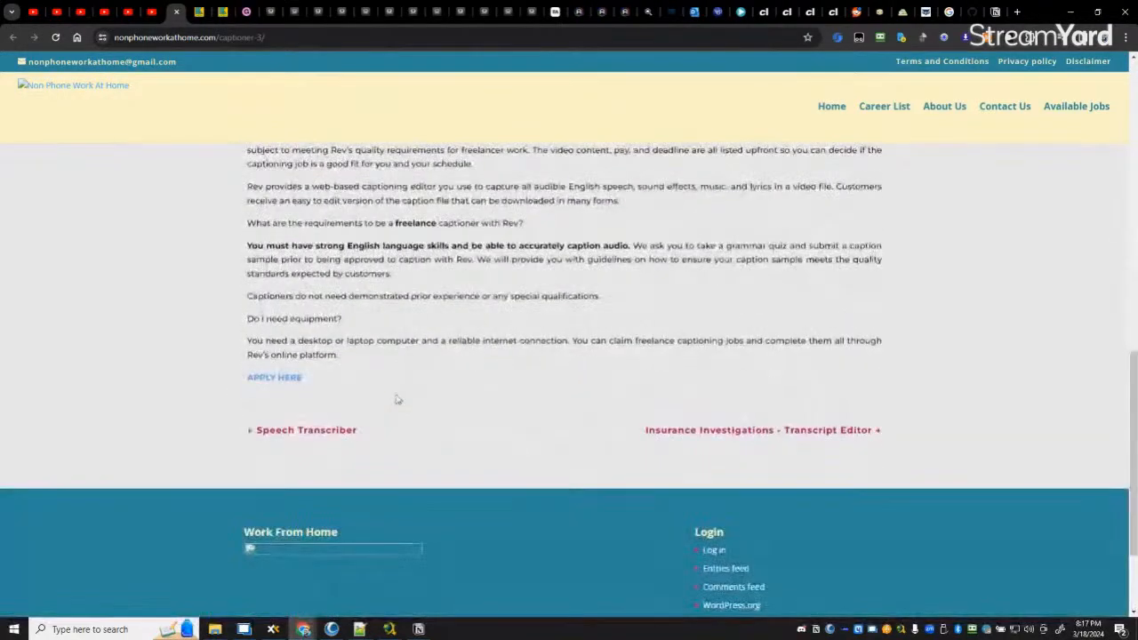
scroll(397, 400, up, 12)
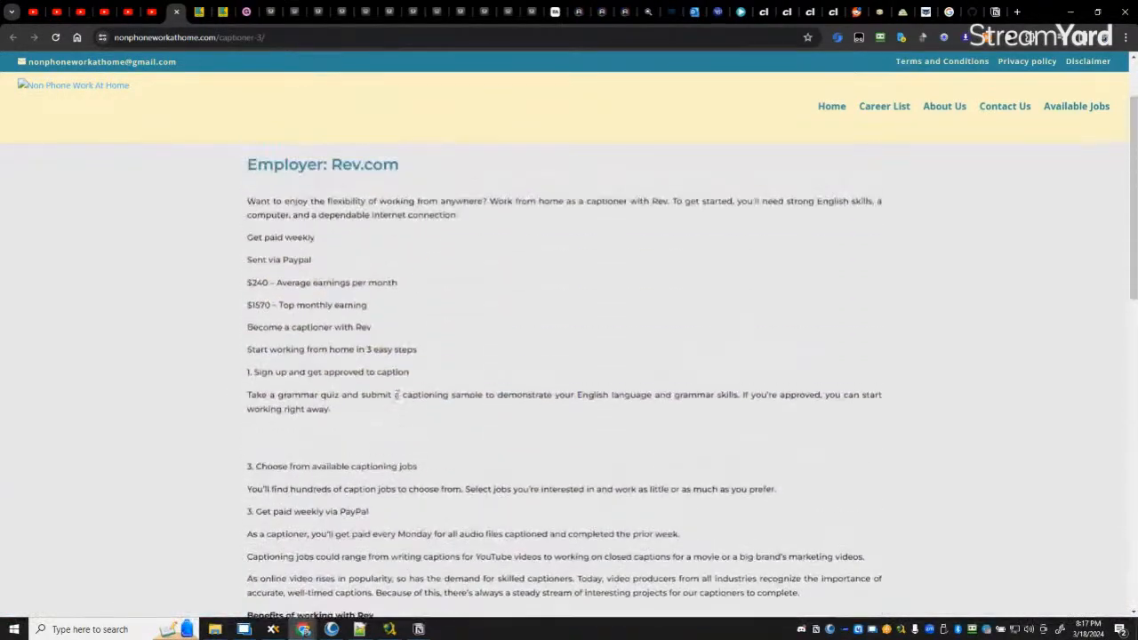
scroll(397, 395, up, 1)
scroll(397, 397, up, 1)
drag(490, 186, 742, 196)
key(ctrl+c)
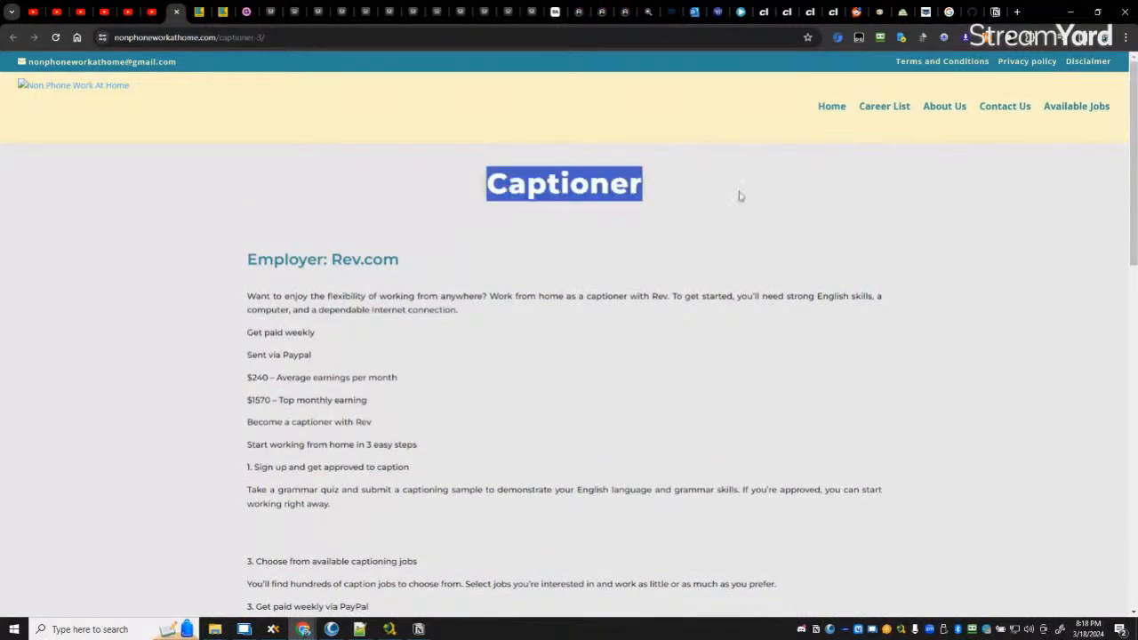
Step: Switch to Notion and fill the open entry's Position property with the copied title "Captioner"
click(418, 629)
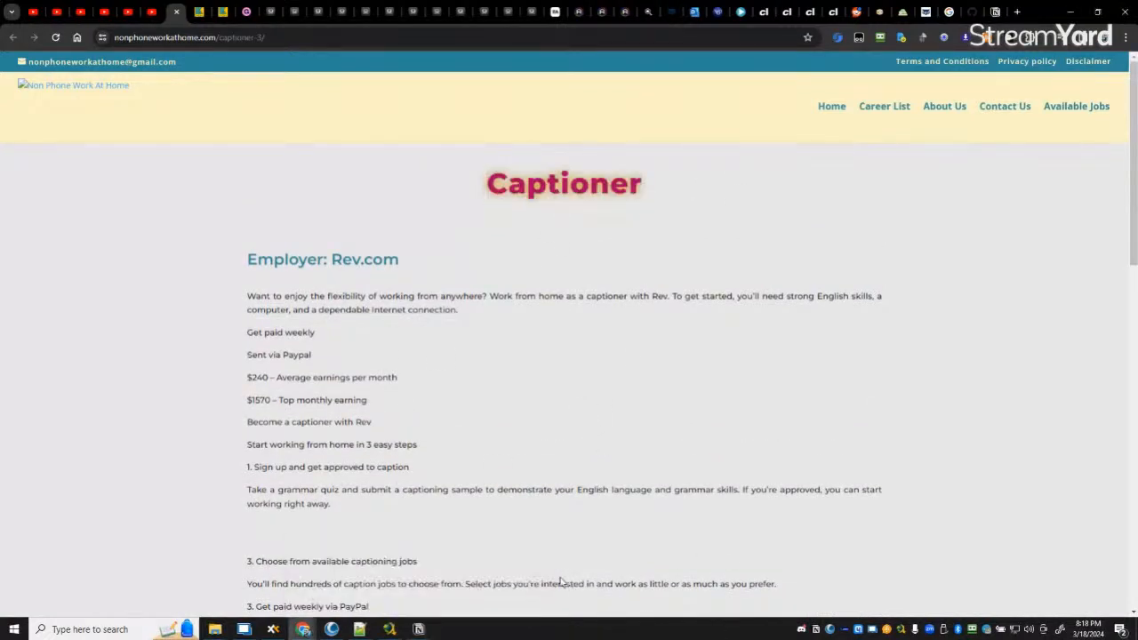
click(474, 600)
click(729, 108)
key(ctrl+v)
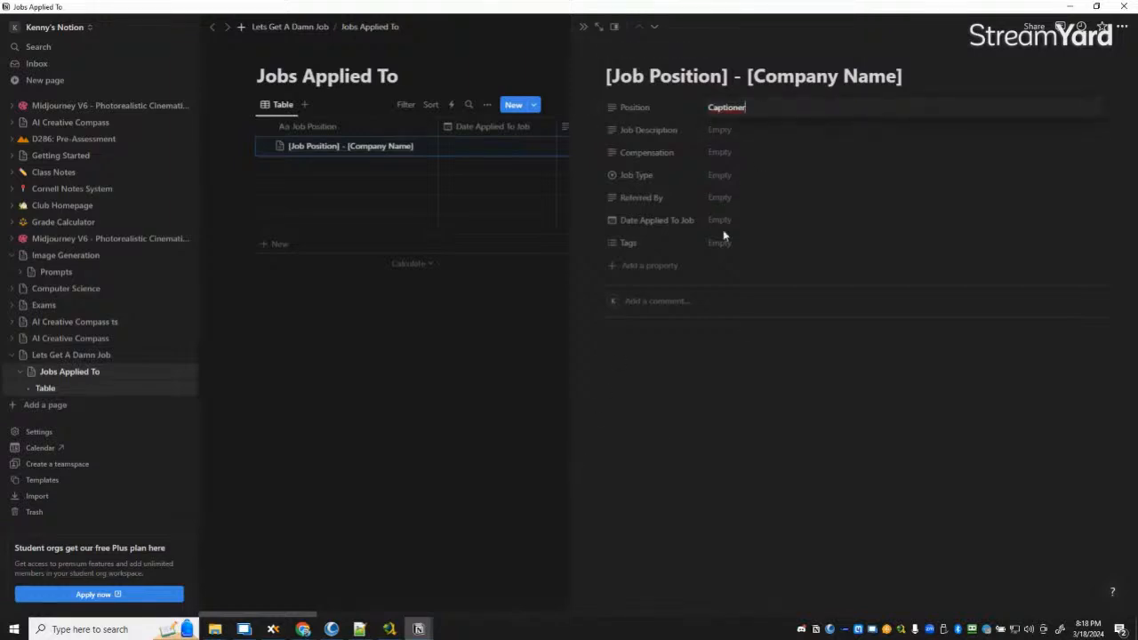
Step: Switch back to the Captioner job listing in Chrome
mouse_move(303, 629)
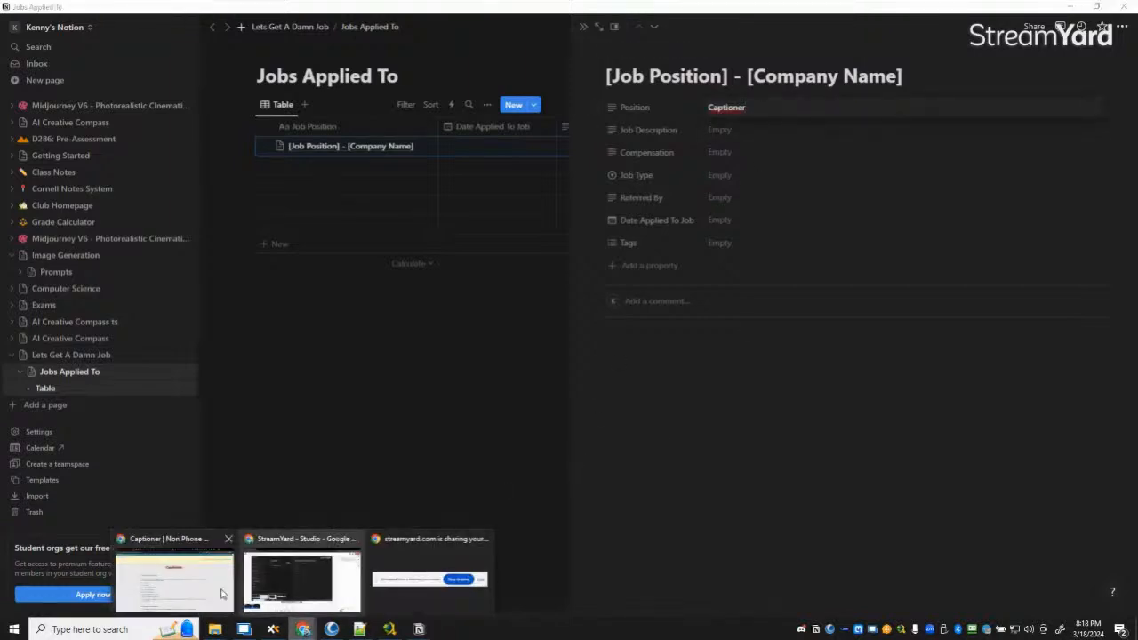
click(151, 586)
drag(248, 297, 573, 505)
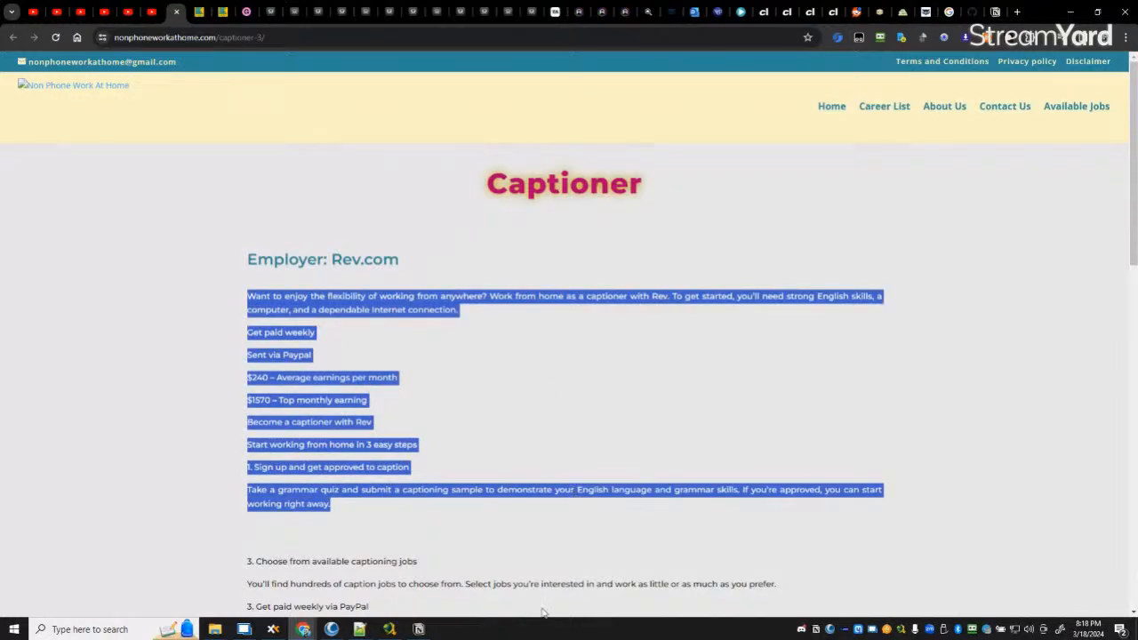
scroll(511, 496, down, 4)
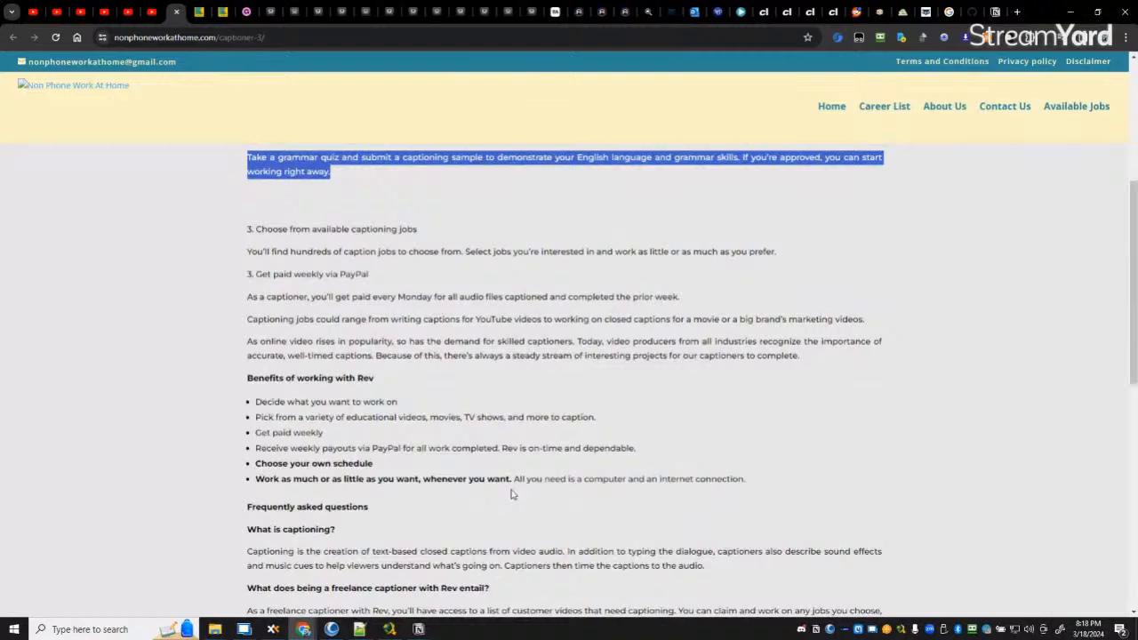
scroll(511, 496, up, 2)
scroll(511, 496, up, 2)
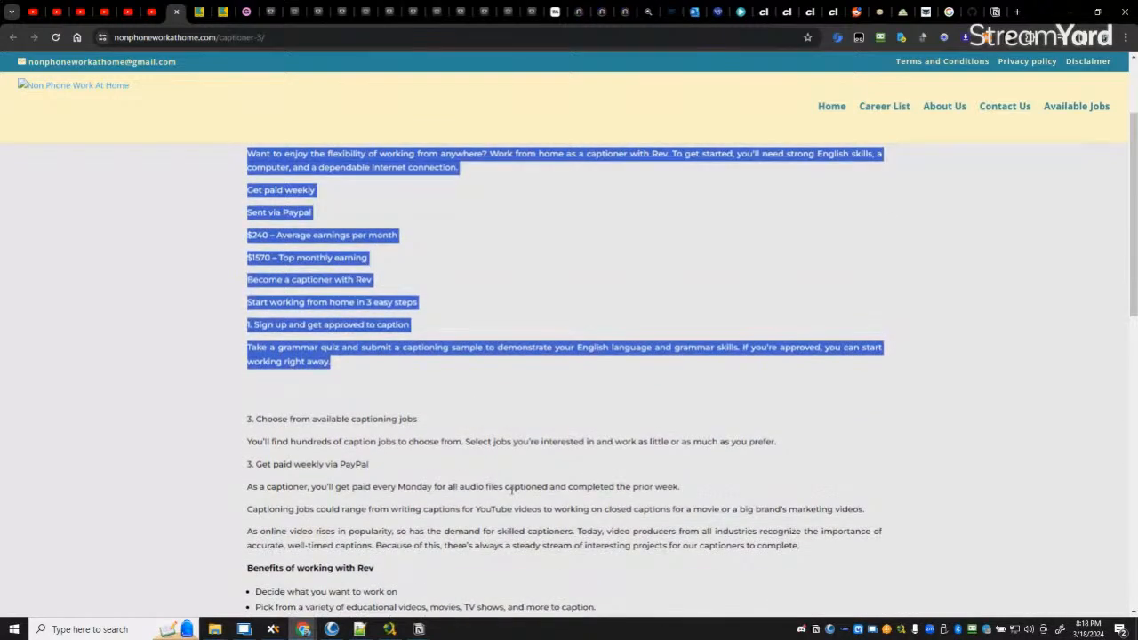
click(296, 174)
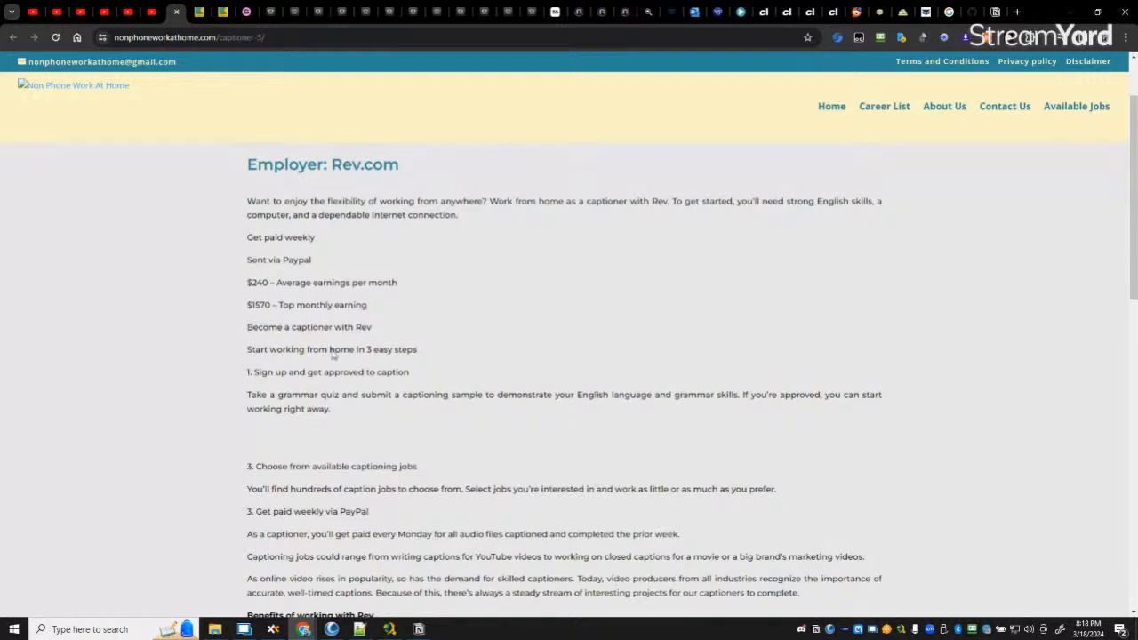
drag(248, 237, 513, 246)
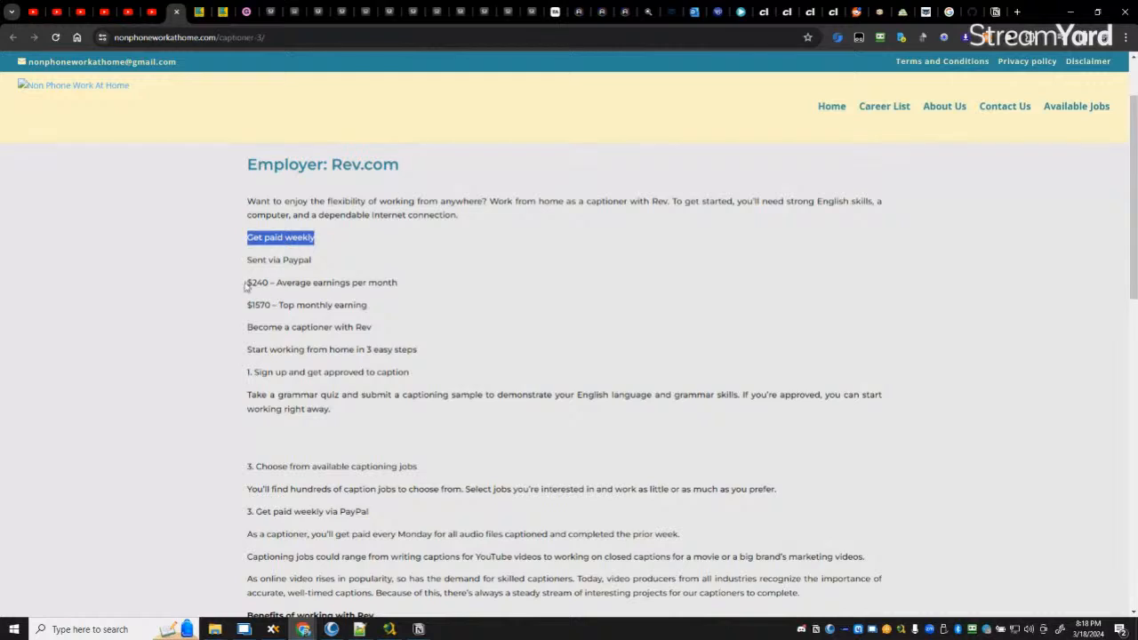
Step: Copy "$240 – Average earnings per month" from the listing into the entry's Compensation property in Notion
drag(248, 283, 507, 299)
key(ctrl+c)
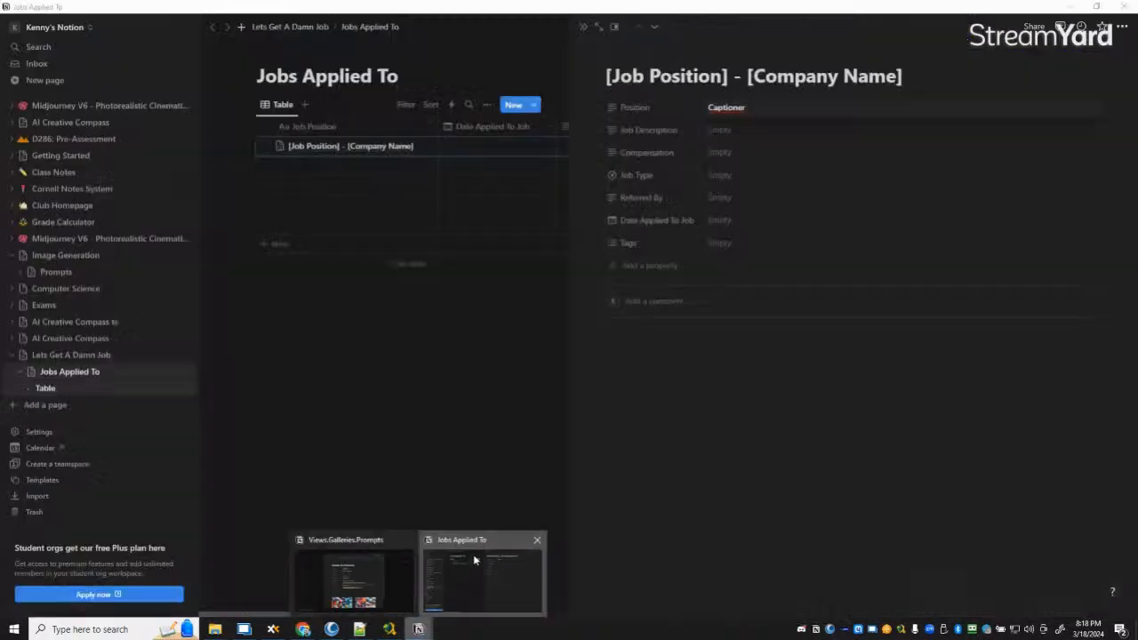
click(480, 578)
click(767, 153)
key(ctrl+v)
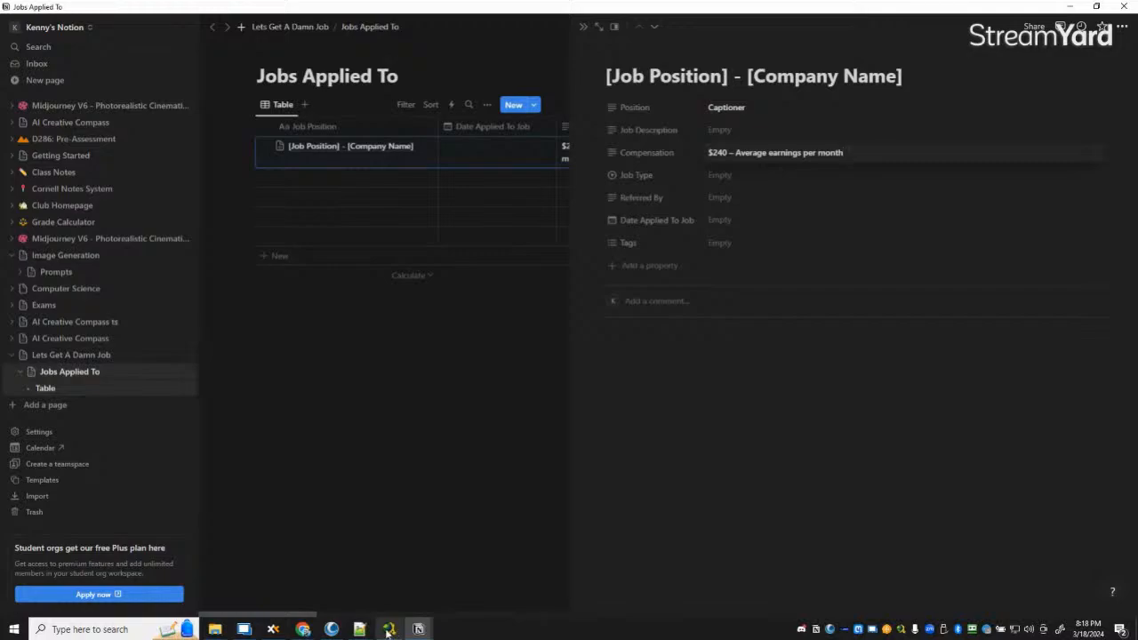
Step: Copy the listing's opening paragraph, from "Want to enjoy the flexibility" to "dependable Internet connection.", from Chrome into the Notion entry's Job Description
click(304, 629)
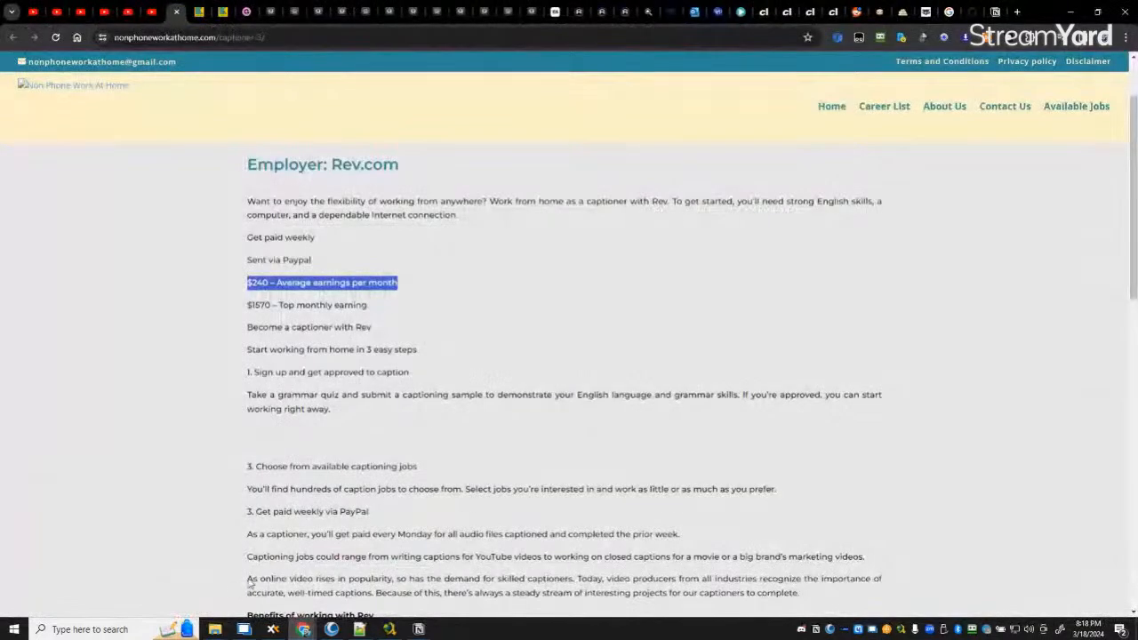
click(446, 270)
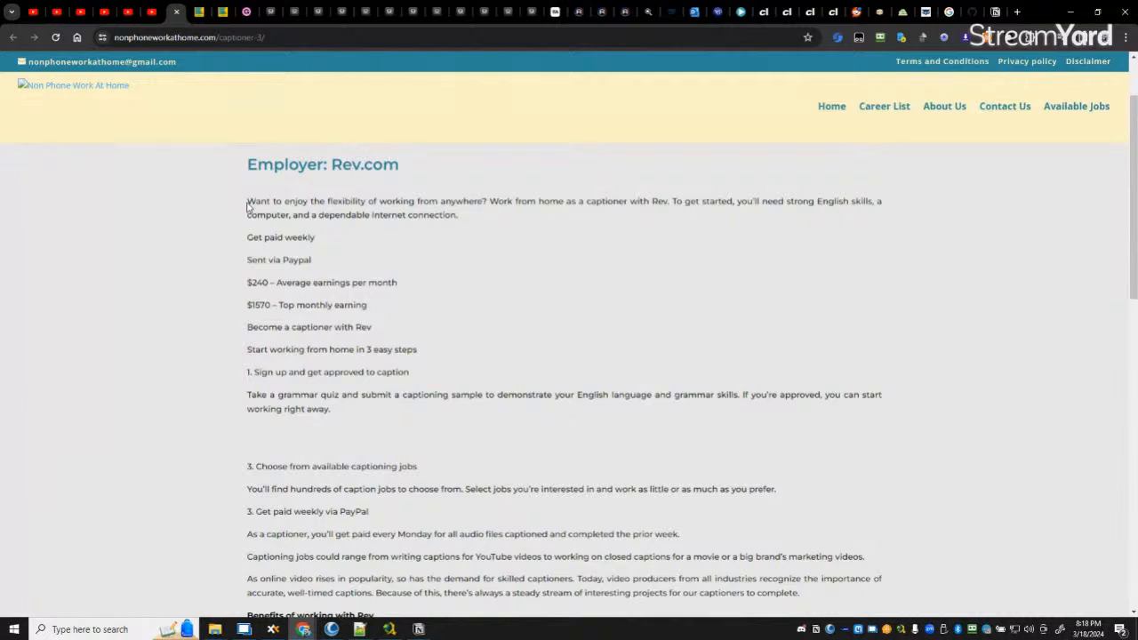
drag(248, 202, 525, 221)
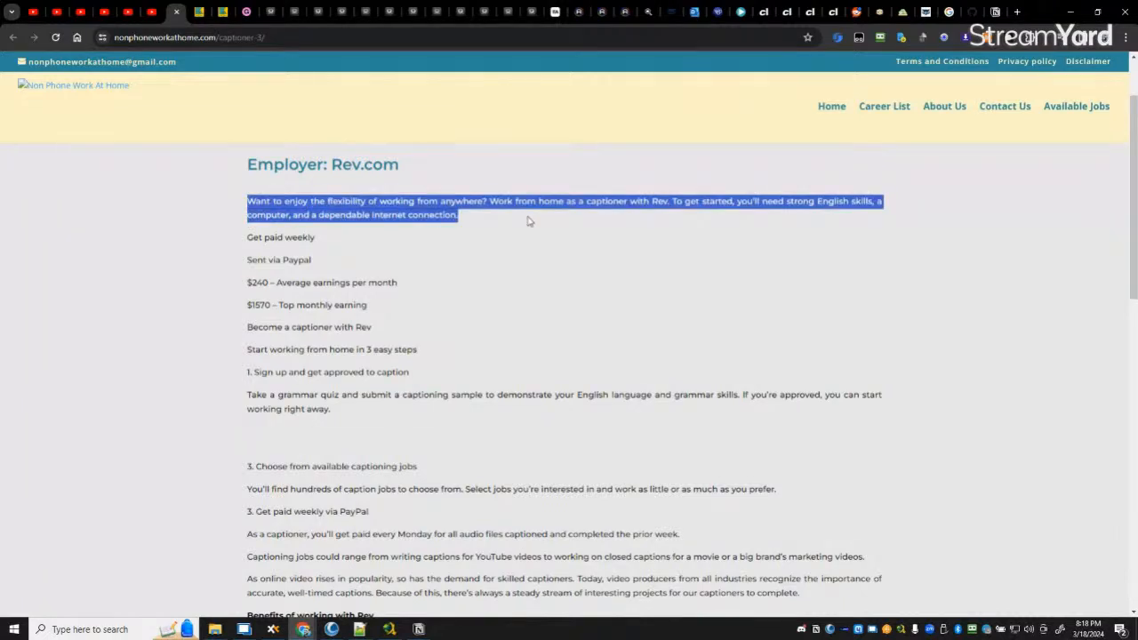
click(418, 628)
click(463, 560)
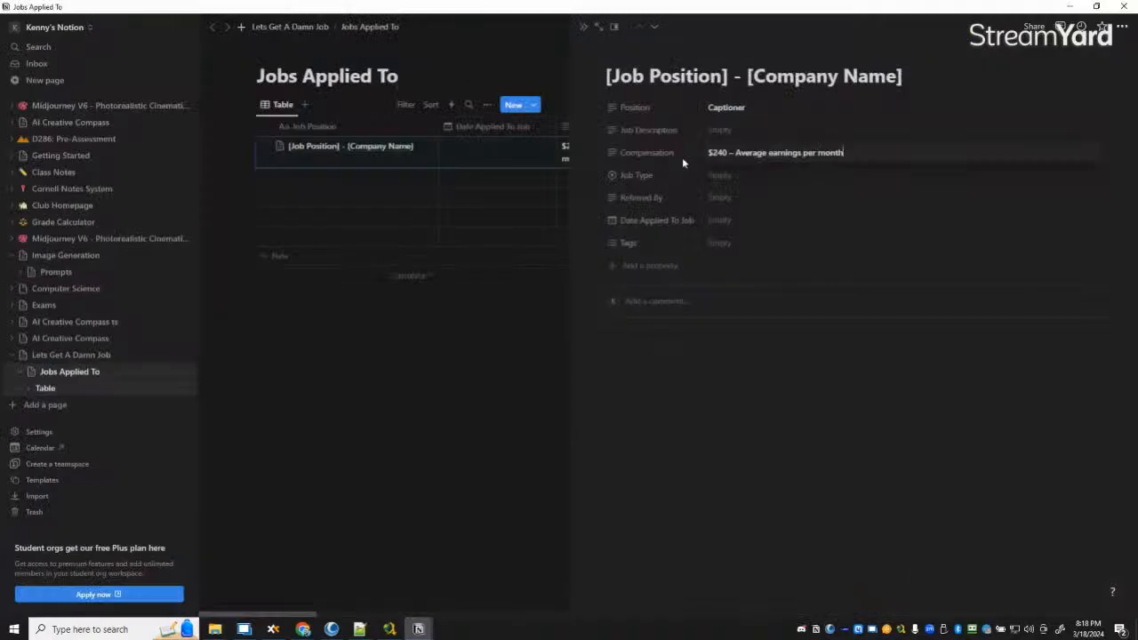
click(726, 131)
text(Want to enjoy the flexibility of working from anywhere? Work from home as a captioner with Rev. To get started, you'll need strong English skills, a computer, and a dependable Internet connection.)
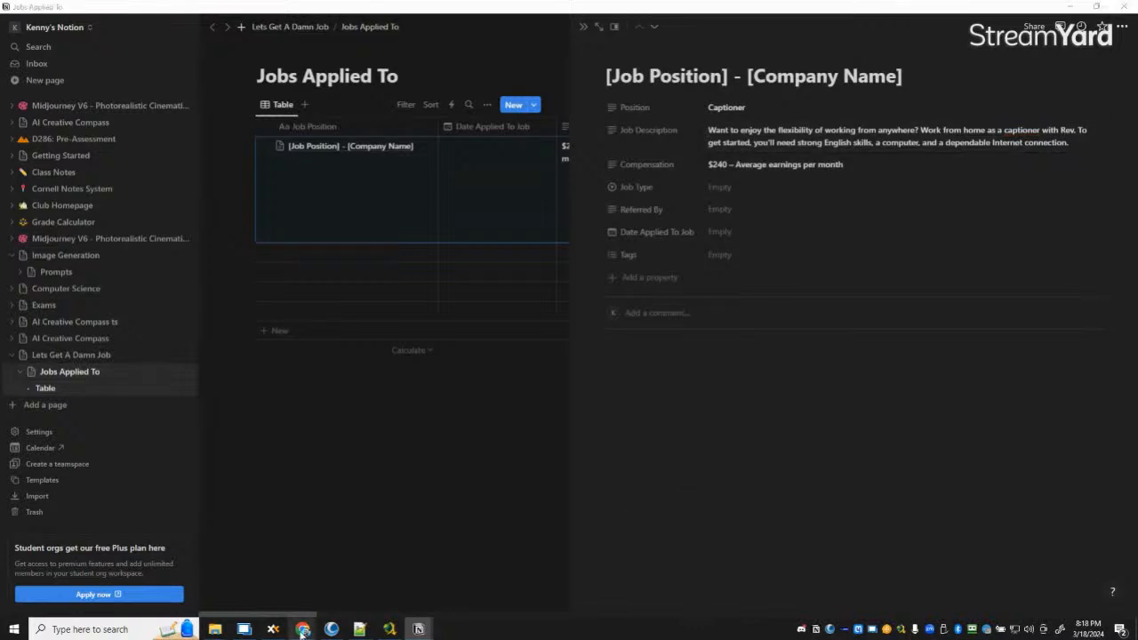
Step: Switch to Chrome and copy only the employer name "Rev.com" from the Captioner listing's Employer heading
mouse_move(302, 628)
click(173, 604)
scroll(382, 241, down, 1)
click(674, 288)
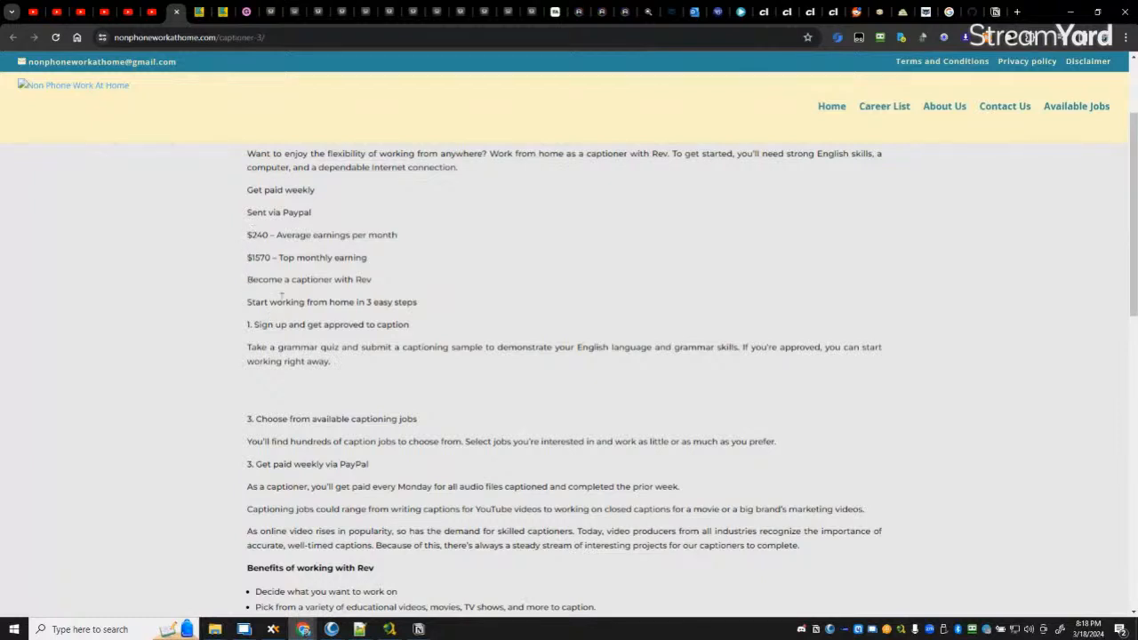
scroll(283, 300, up, 1)
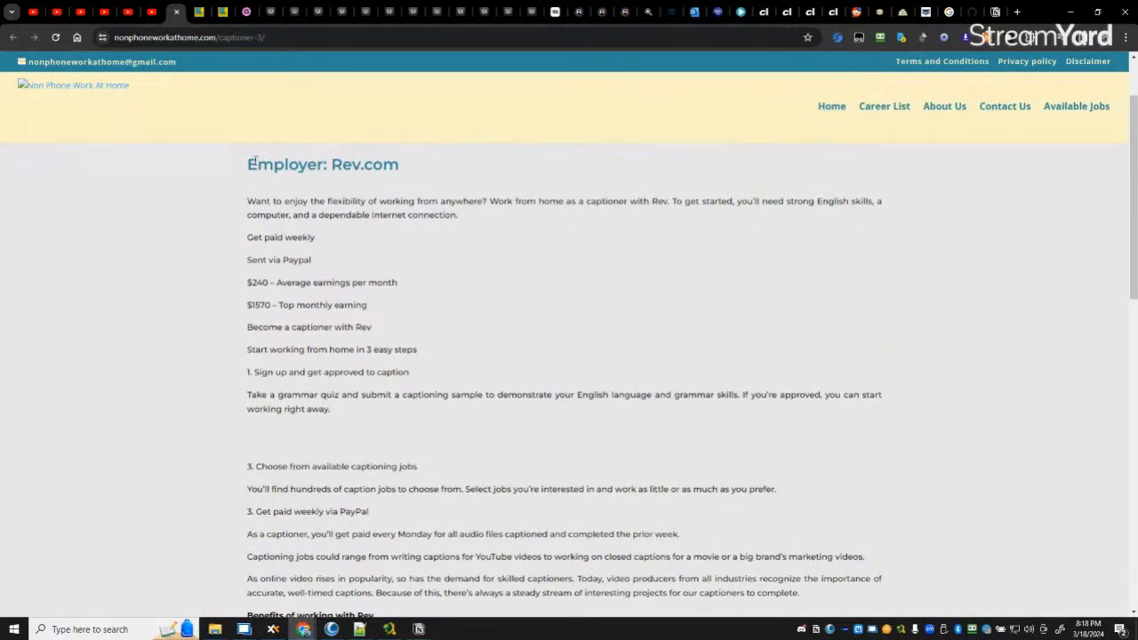
triple_click(481, 163)
drag(333, 168, 466, 177)
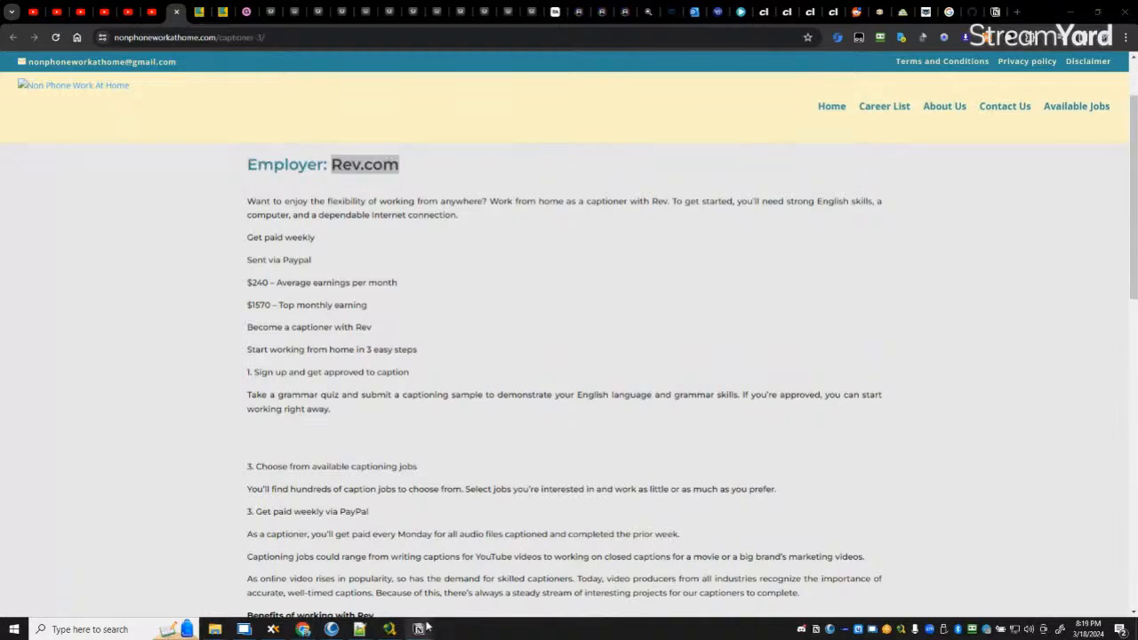
Step: Return to Notion, replace the title placeholders so the entry reads "Captioner - Rev.com", and set Job Type to Side Hustle
mouse_move(418, 629)
click(471, 578)
drag(730, 76, 538, 73)
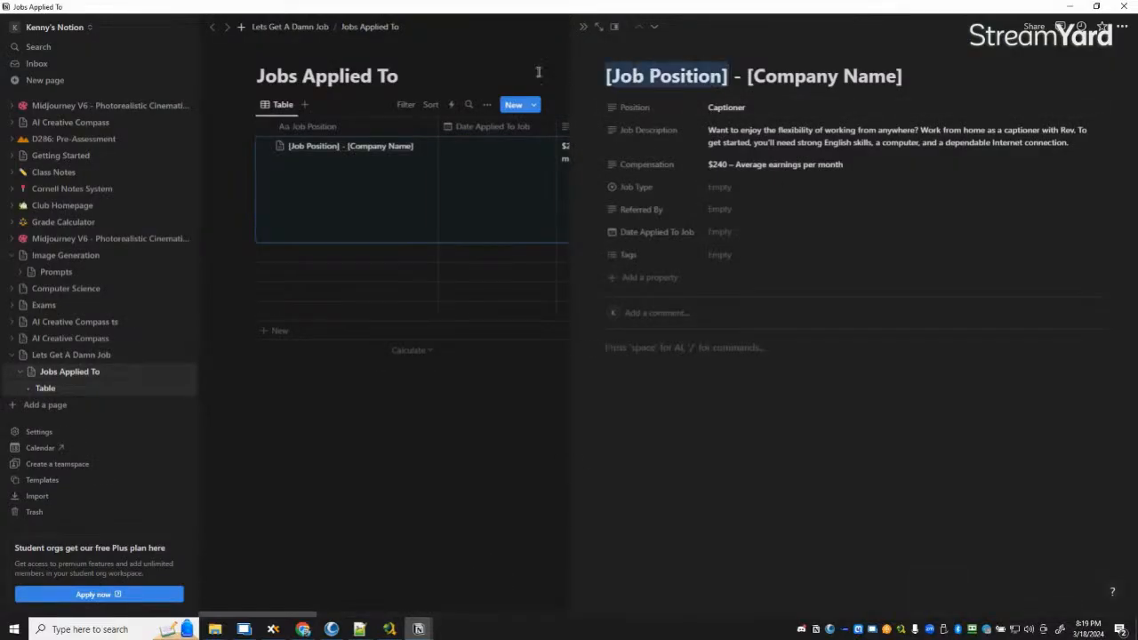
text(Captioner)
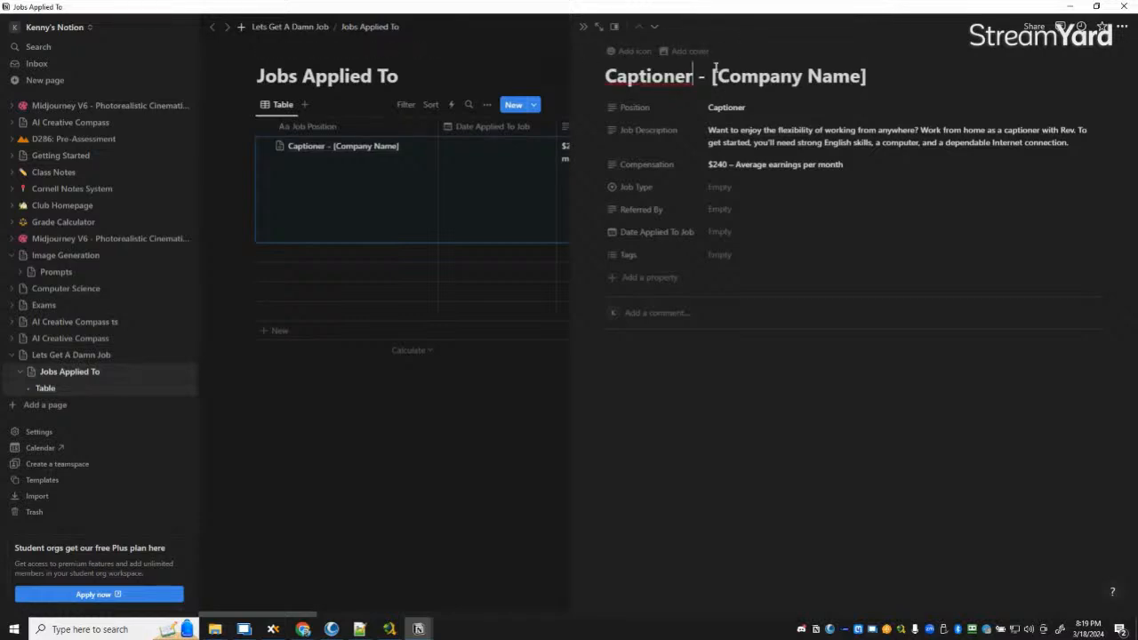
drag(712, 78, 978, 77)
text(Rev.com)
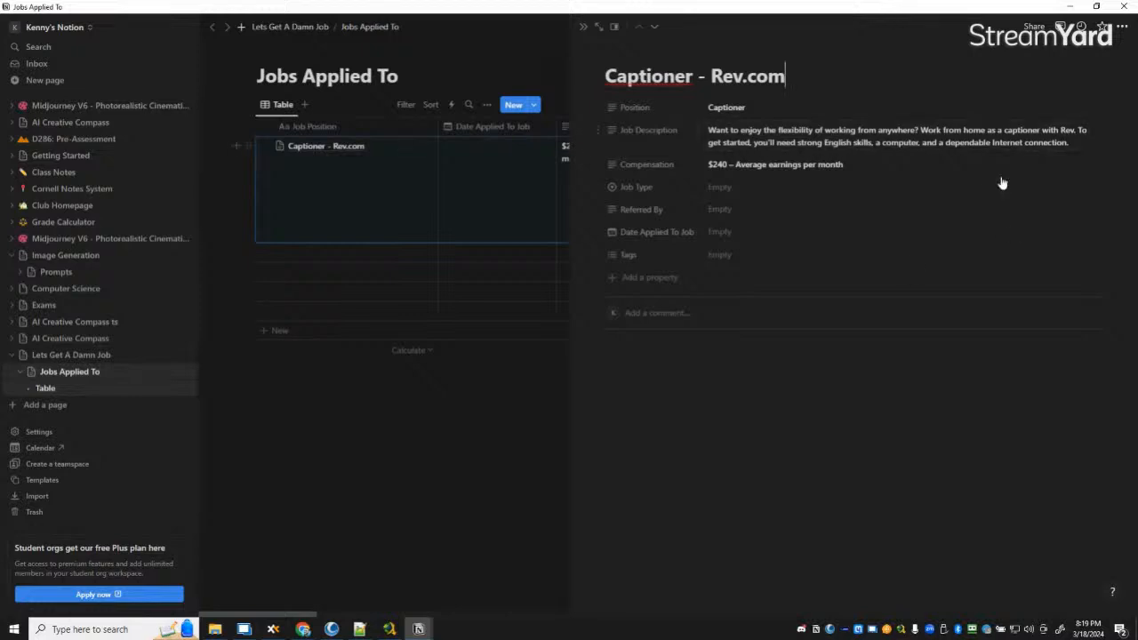
click(740, 188)
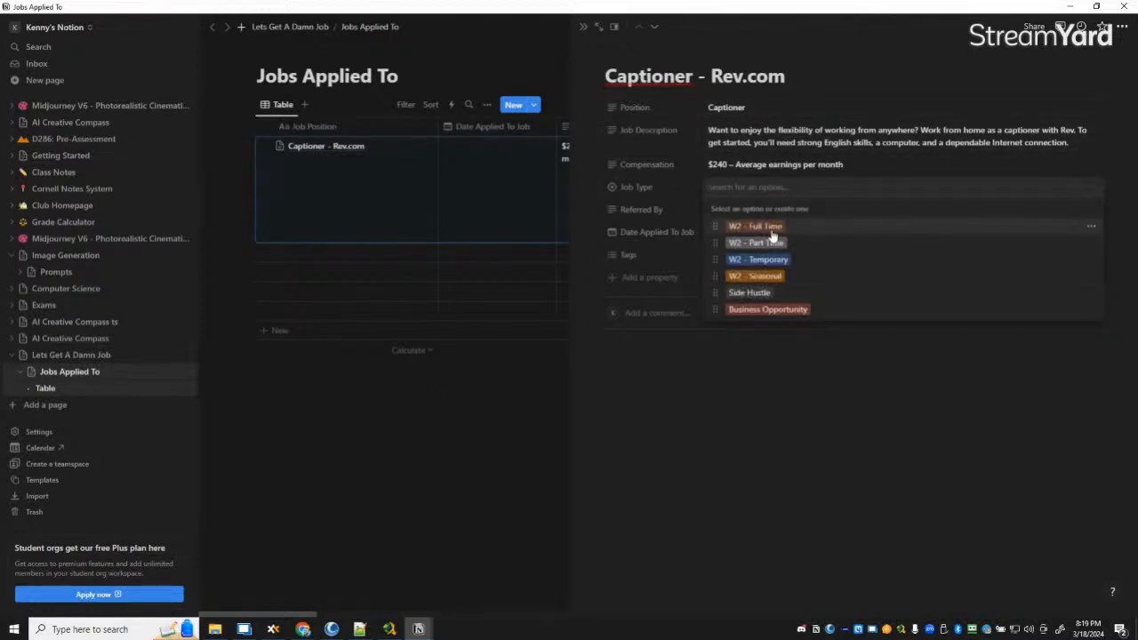
click(750, 294)
mouse_move(302, 629)
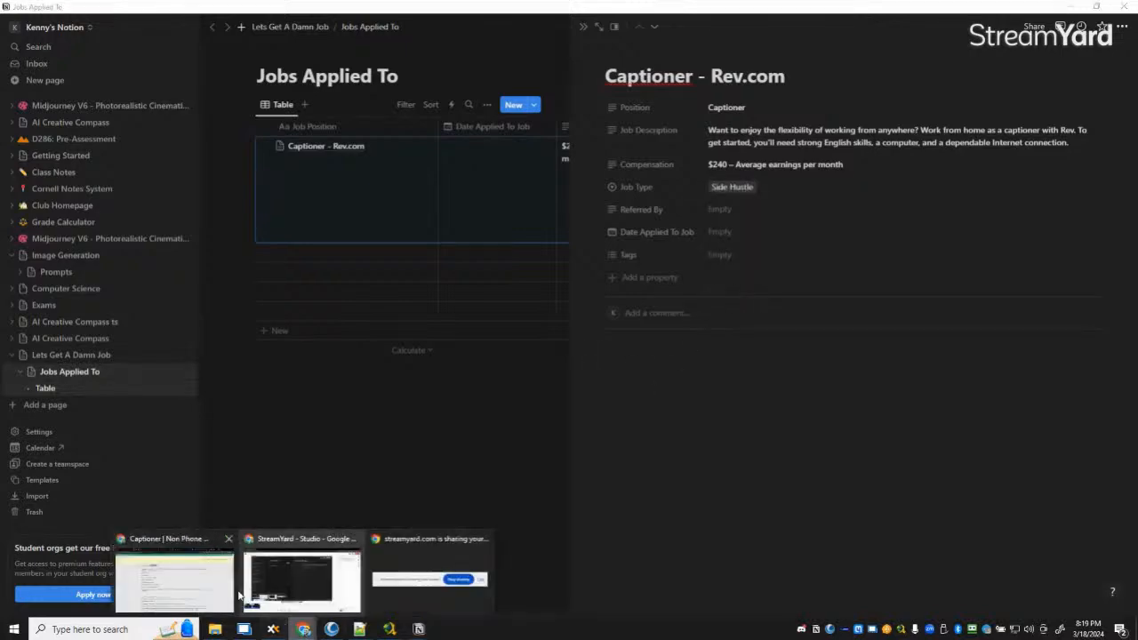
click(234, 585)
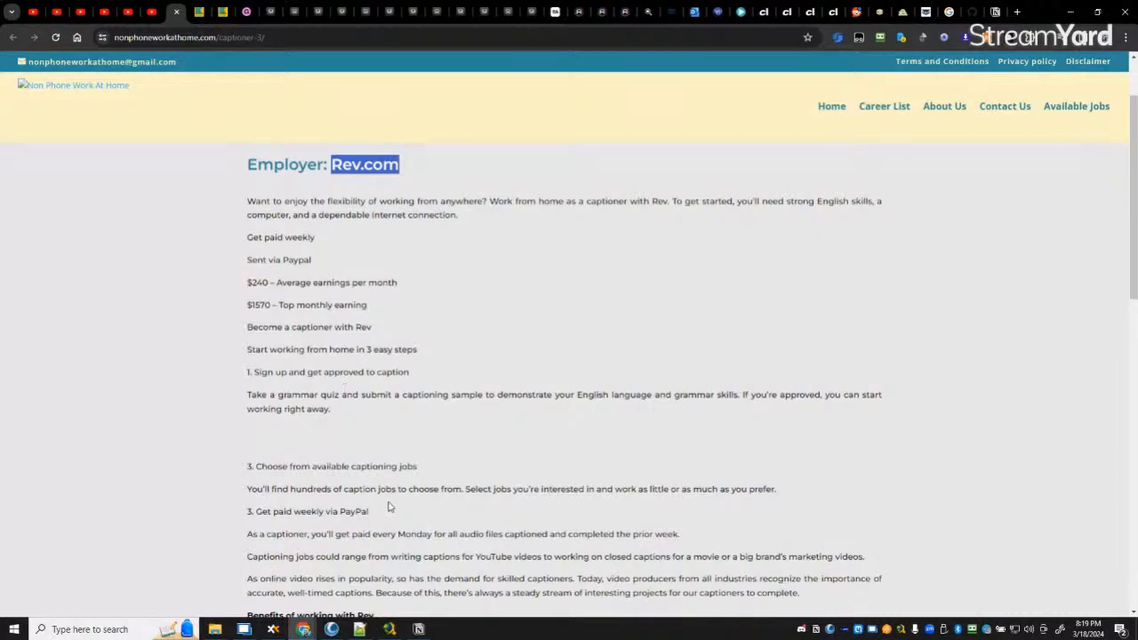
click(418, 629)
click(470, 582)
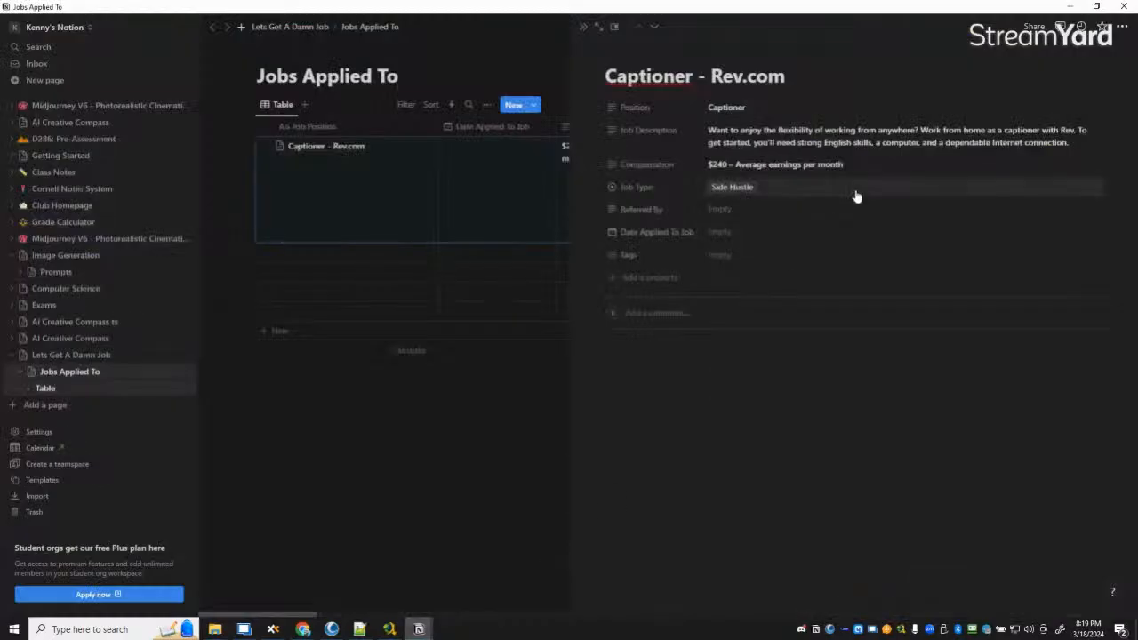
Step: Set Referred By to "Two Chicks with a Side Hustle" and Date Applied To Job to March 18, 2024
click(788, 212)
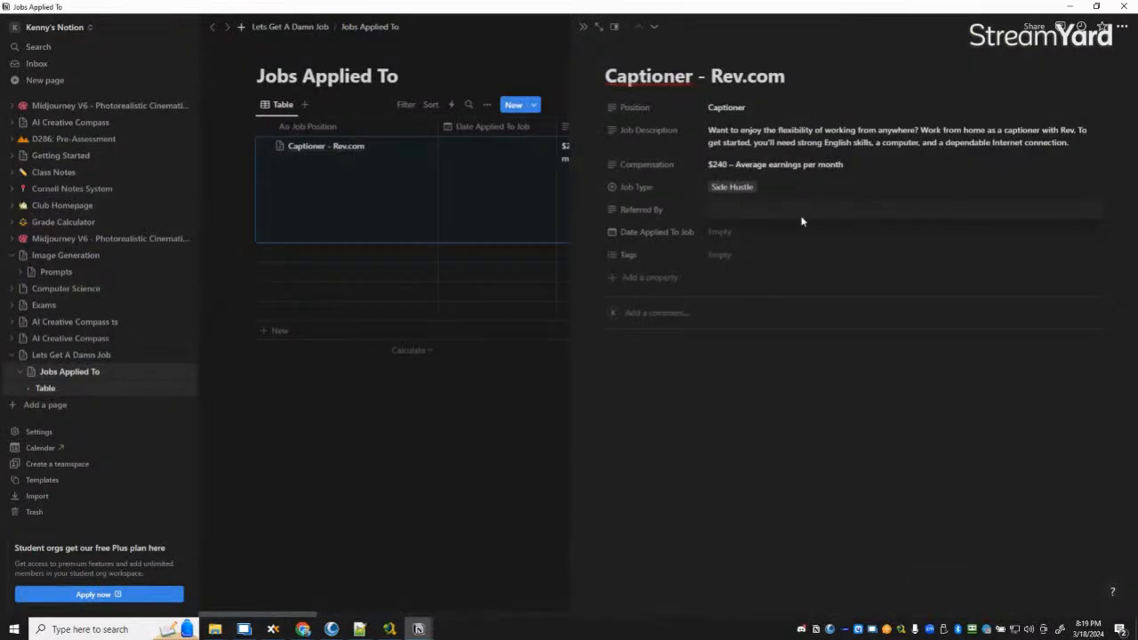
text(Two Chicks with a Side Hustle)
click(841, 409)
click(779, 235)
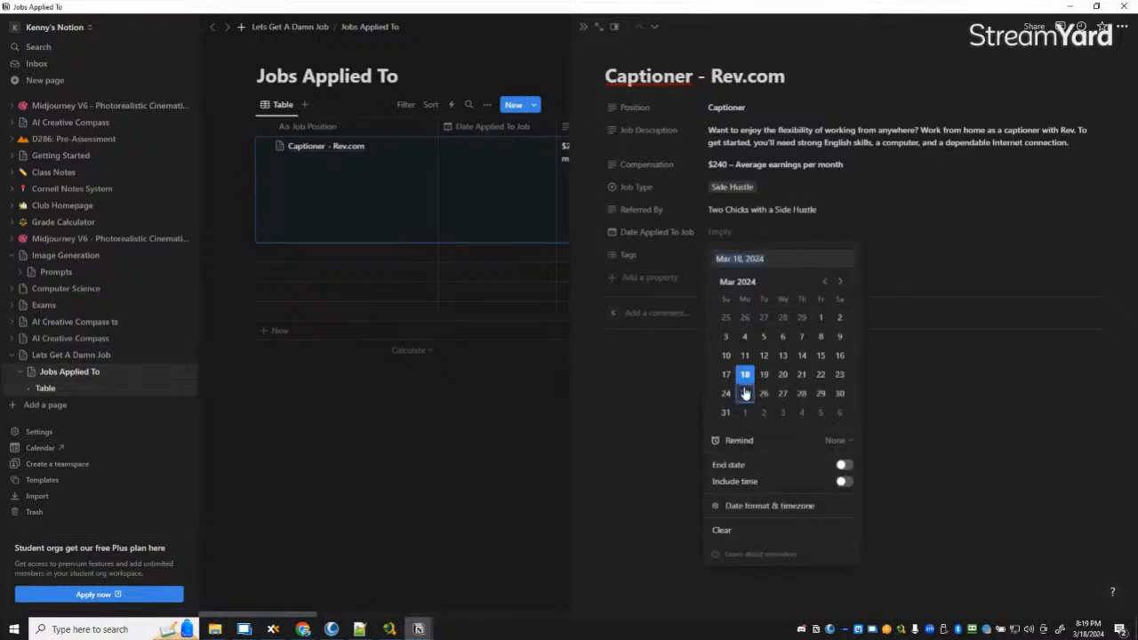
click(745, 374)
click(781, 257)
Step: Create the tag "Rev.com" in the entry's Tags property, apply it and close the option list
click(781, 256)
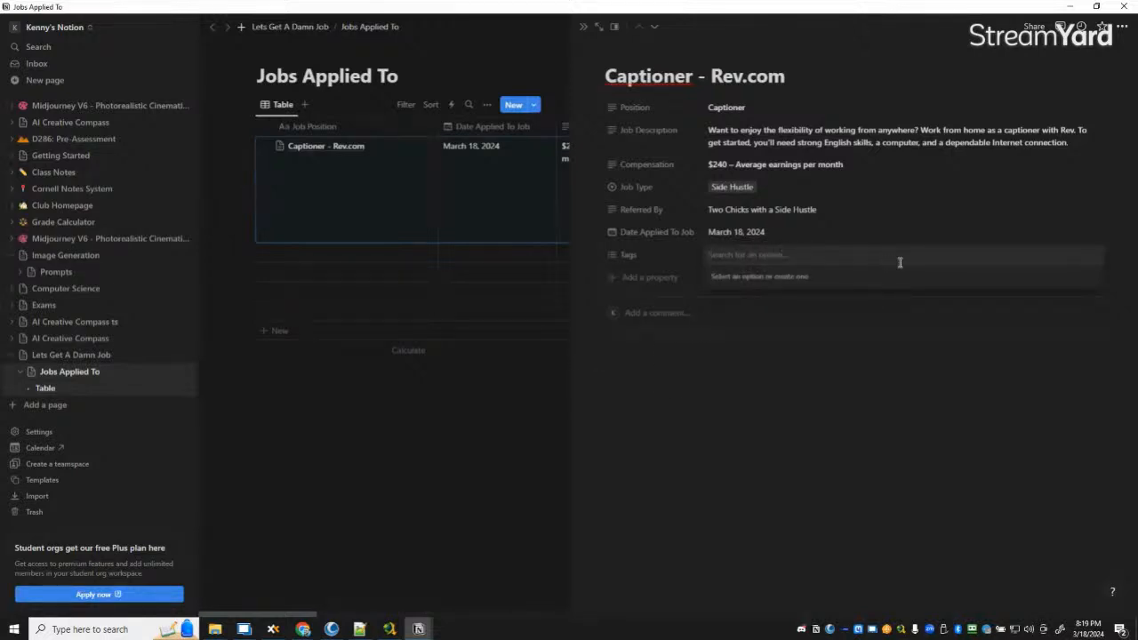
text(Rev.)
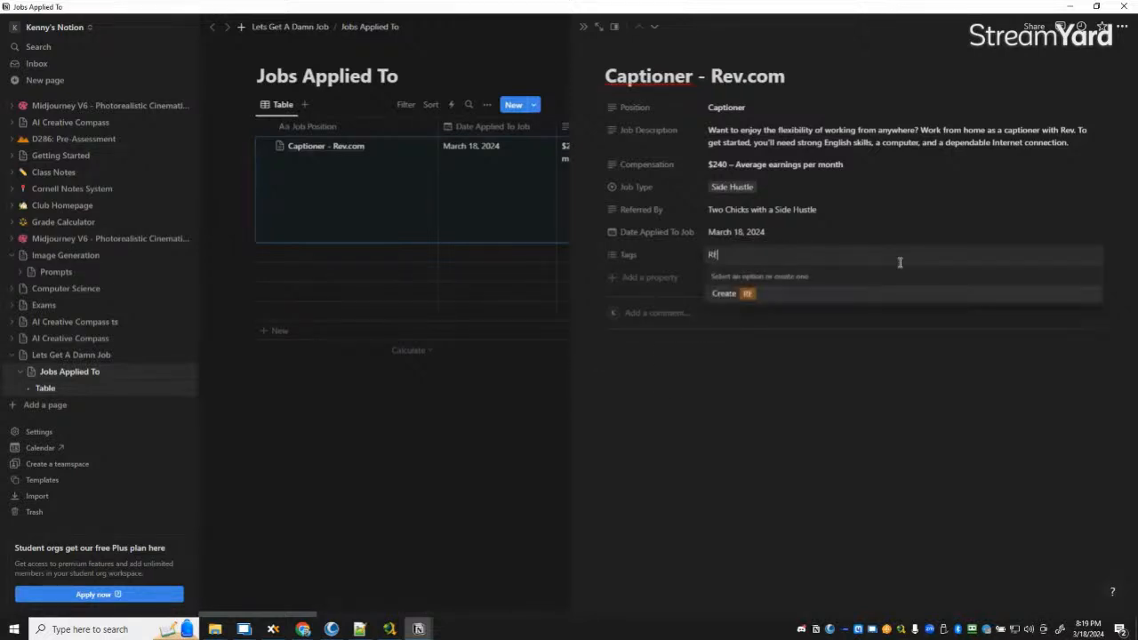
key(BackSpace)
key(BackSpace)
key(BackSpace)
text(ev.com)
key(Return)
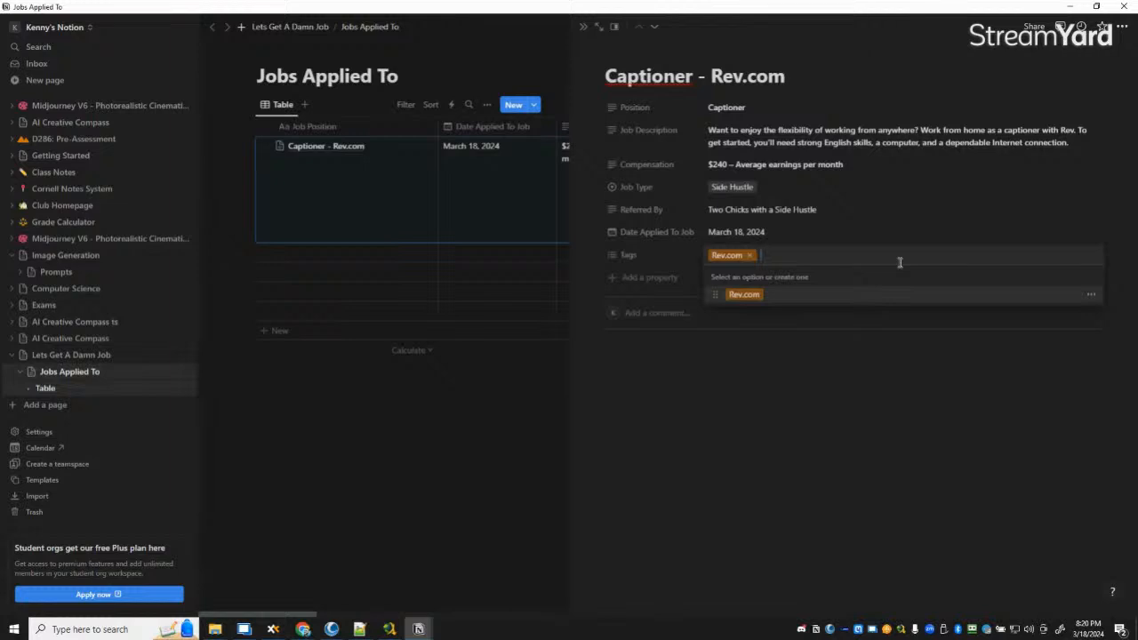
click(560, 436)
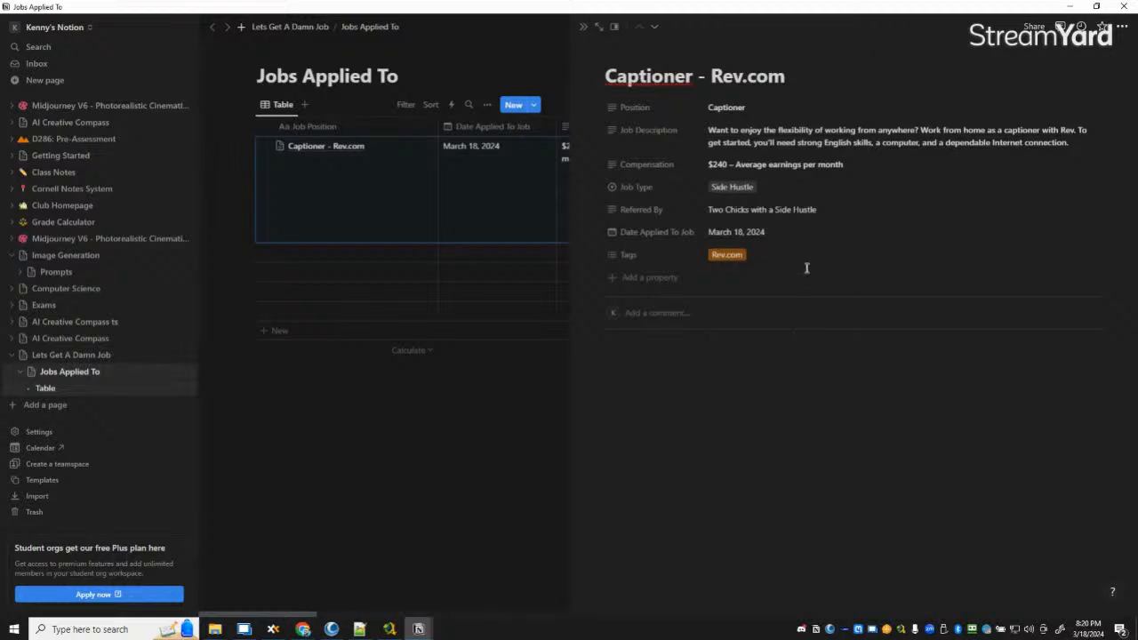
Step: Switch to the Captioner listing in Chrome and copy its full text from the introduction through the APPLY HERE link
mouse_move(304, 628)
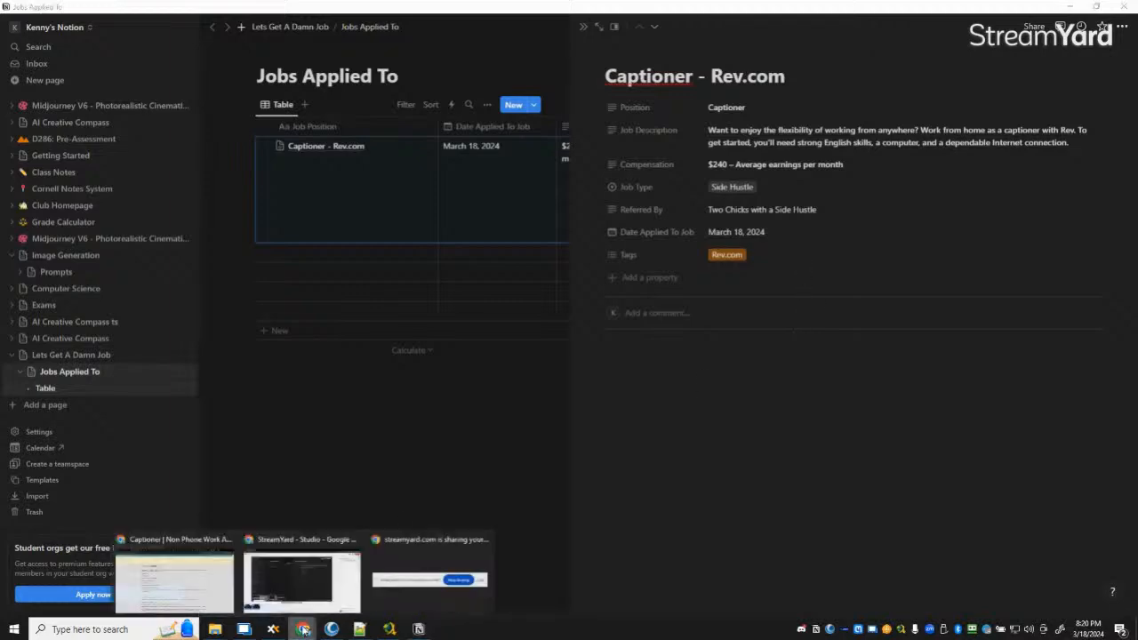
click(178, 578)
click(321, 189)
drag(249, 201, 609, 510)
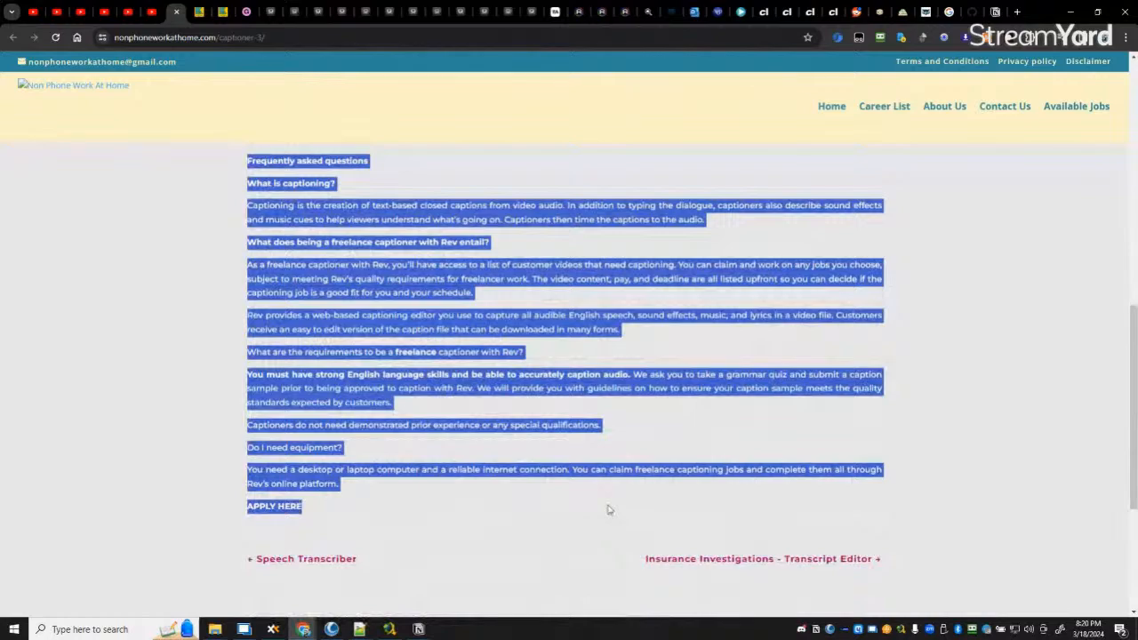
Step: Return to Notion and paste the copied listing text into the body of the "Captioner - Rev.com" entry
click(420, 628)
click(498, 582)
click(702, 380)
key(ctrl+v)
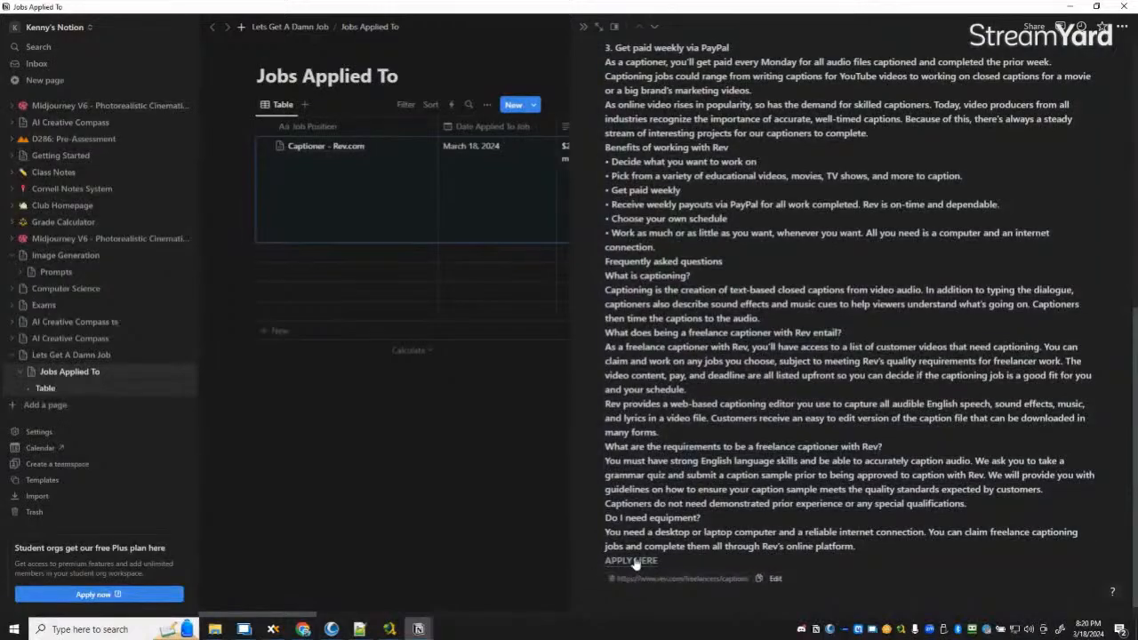
Step: Follow the pasted APPLY HERE link, copy the web address of Rev's captions page and return to Notion
click(632, 562)
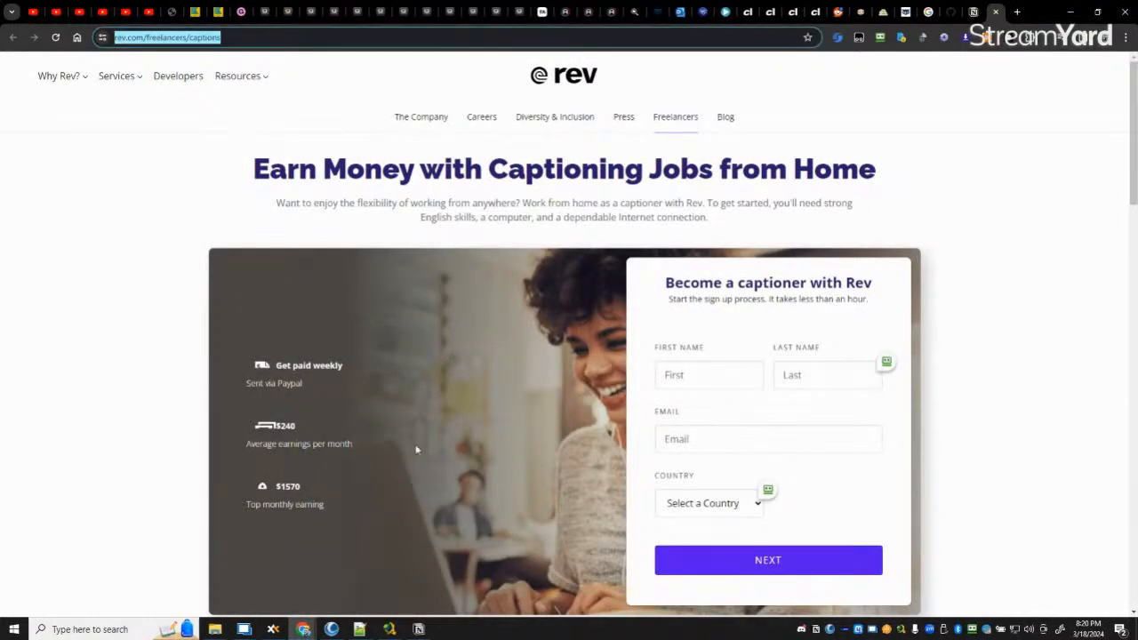
click(418, 629)
click(504, 580)
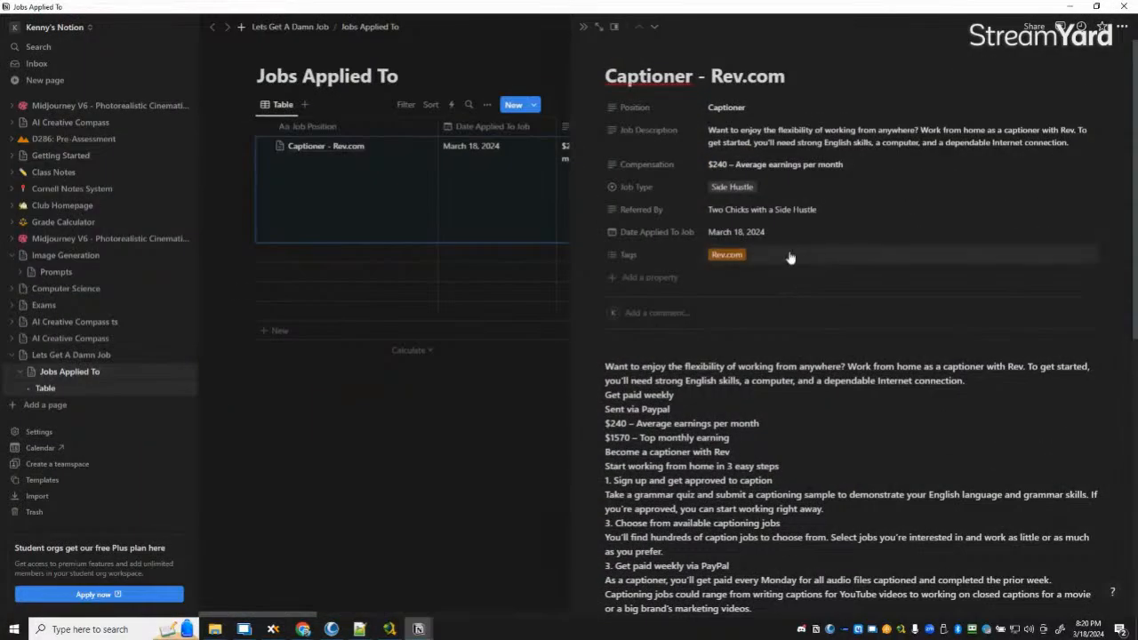
click(649, 278)
text(App)
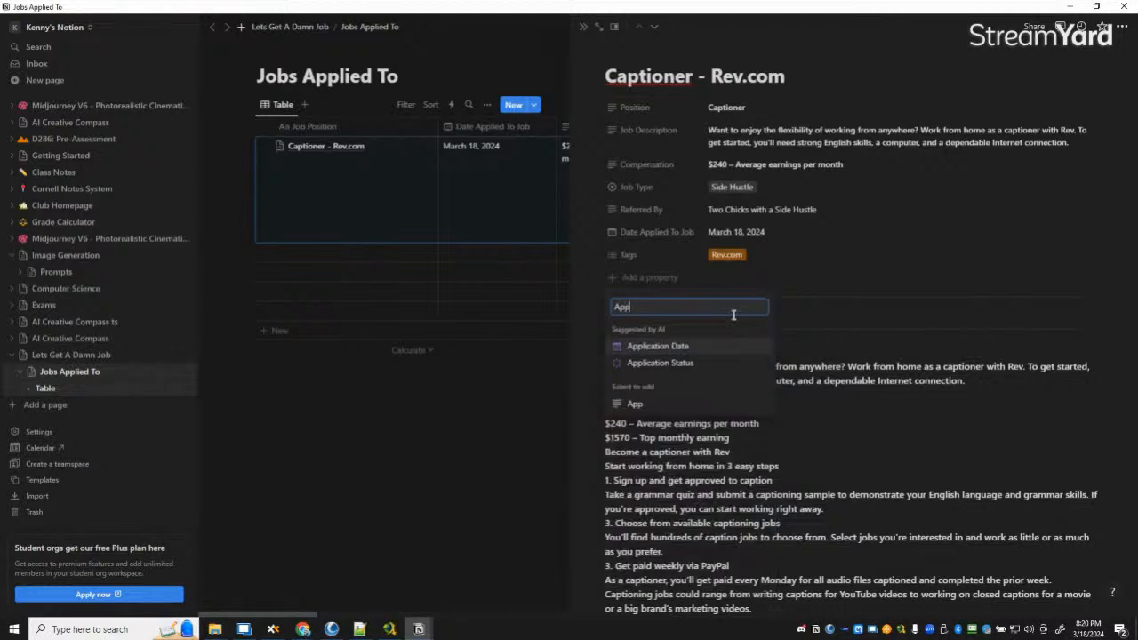
text(lication Link)
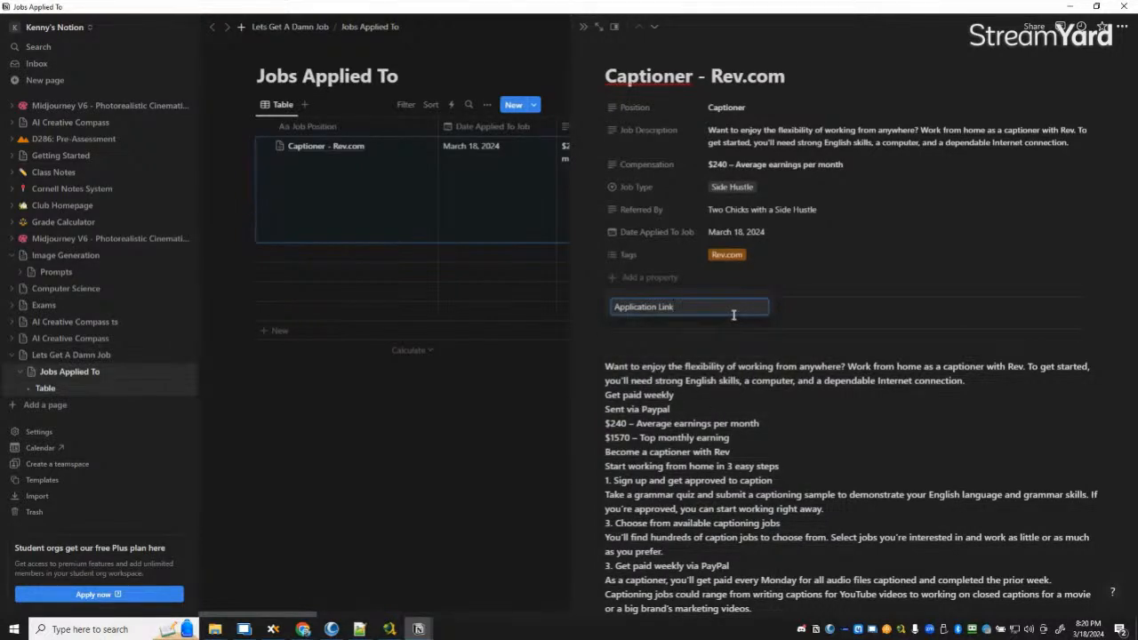
click(719, 343)
Step: Add a text property named "Application Link" to the "Captioner - Rev.com" entry
click(656, 281)
text(Application Lin)
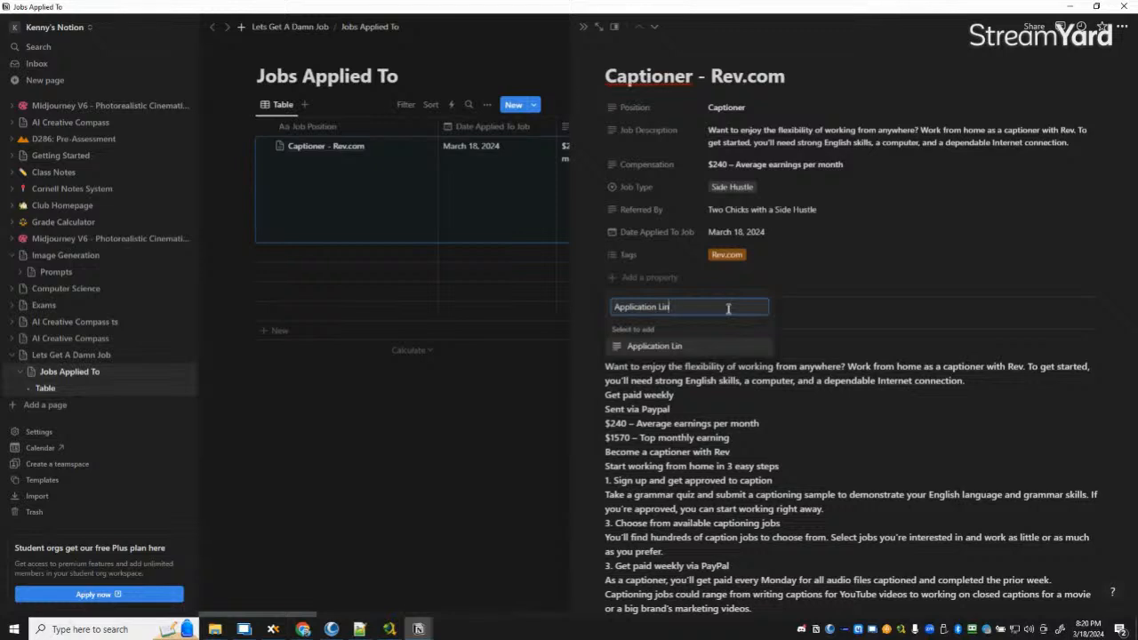
click(673, 348)
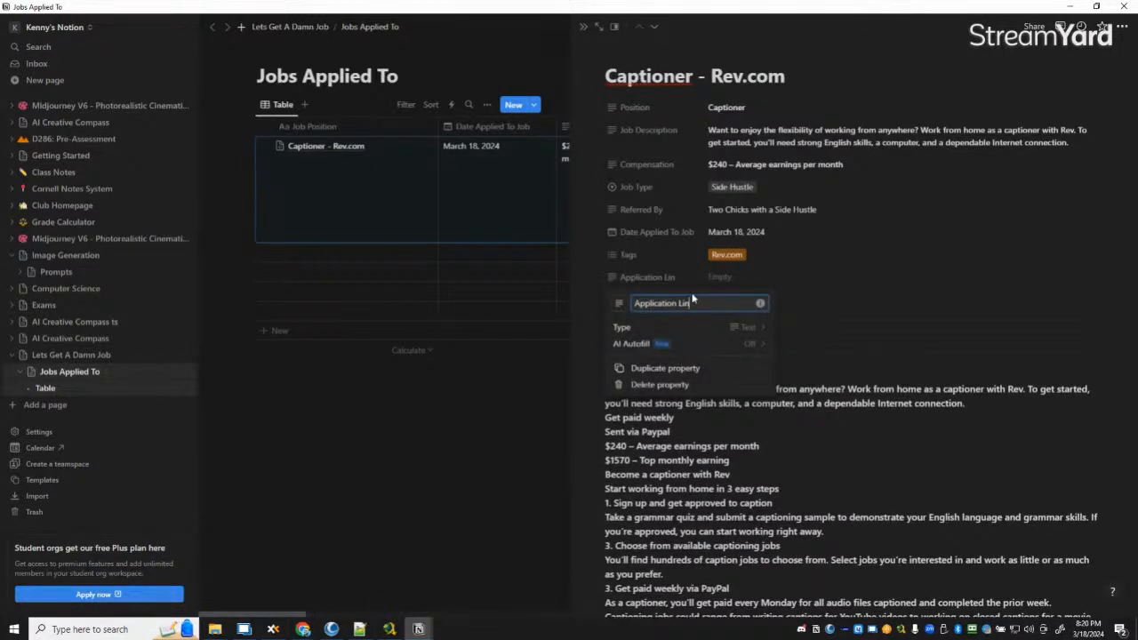
text(k)
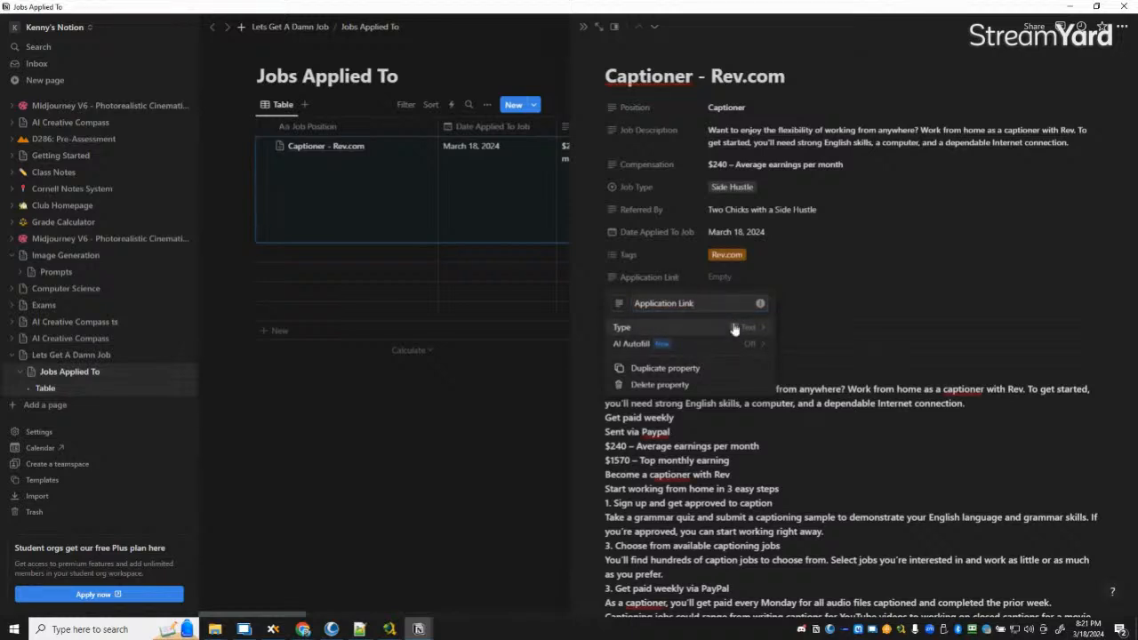
click(818, 282)
click(815, 279)
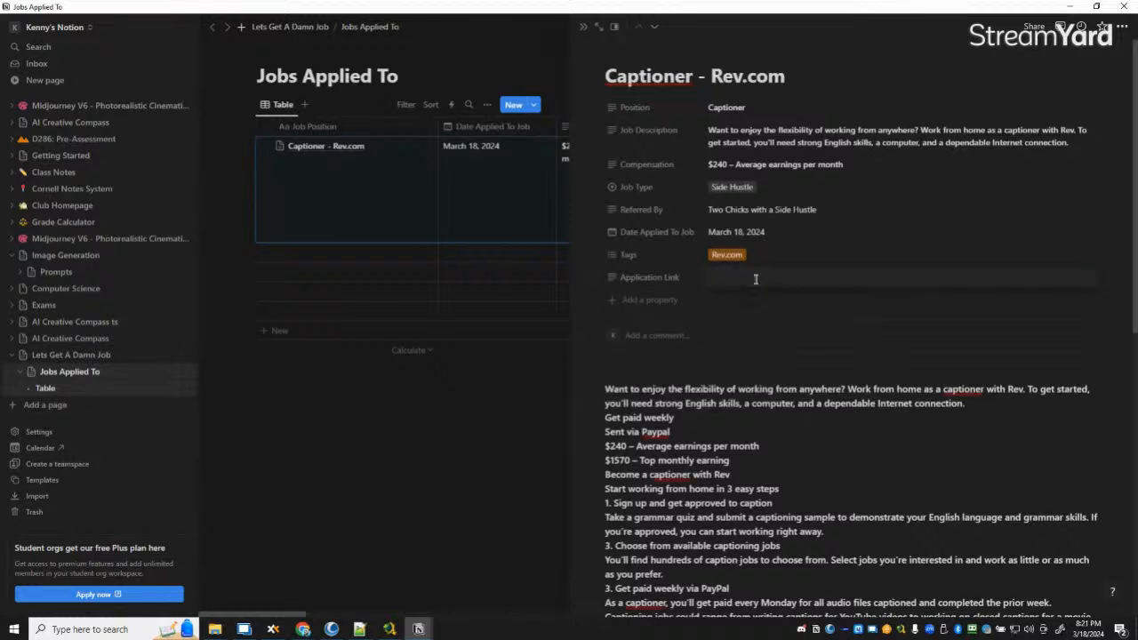
text(https://www.rev.com/freelancers/captions)
click(959, 232)
click(329, 440)
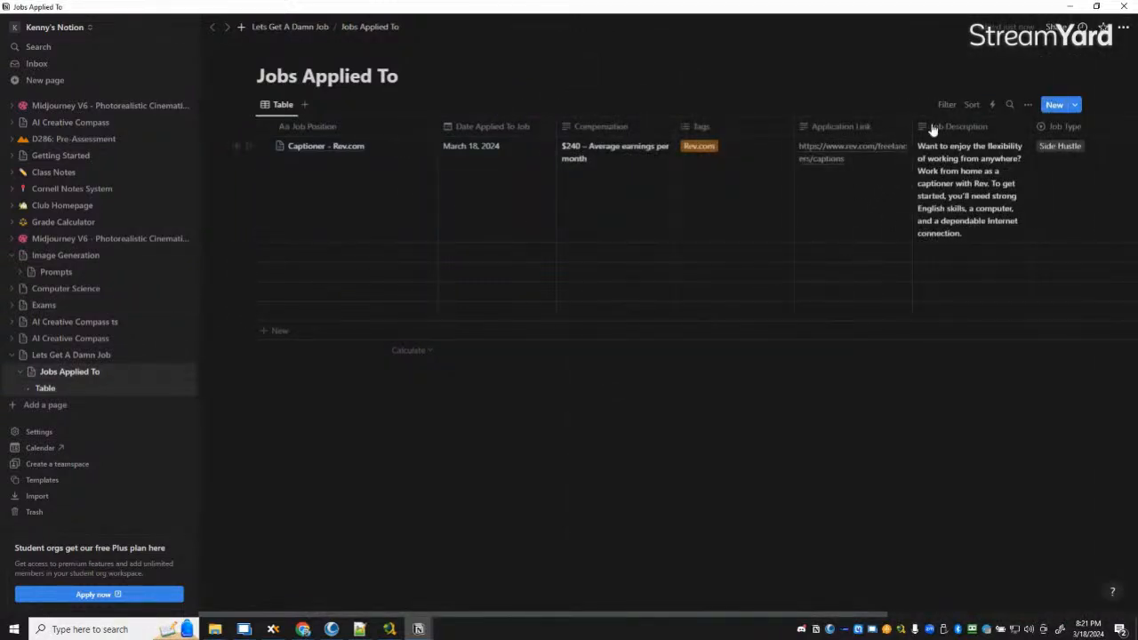
Step: Hide the Application Link and Job Description properties in the Jobs Applied To table view
click(1028, 107)
click(950, 203)
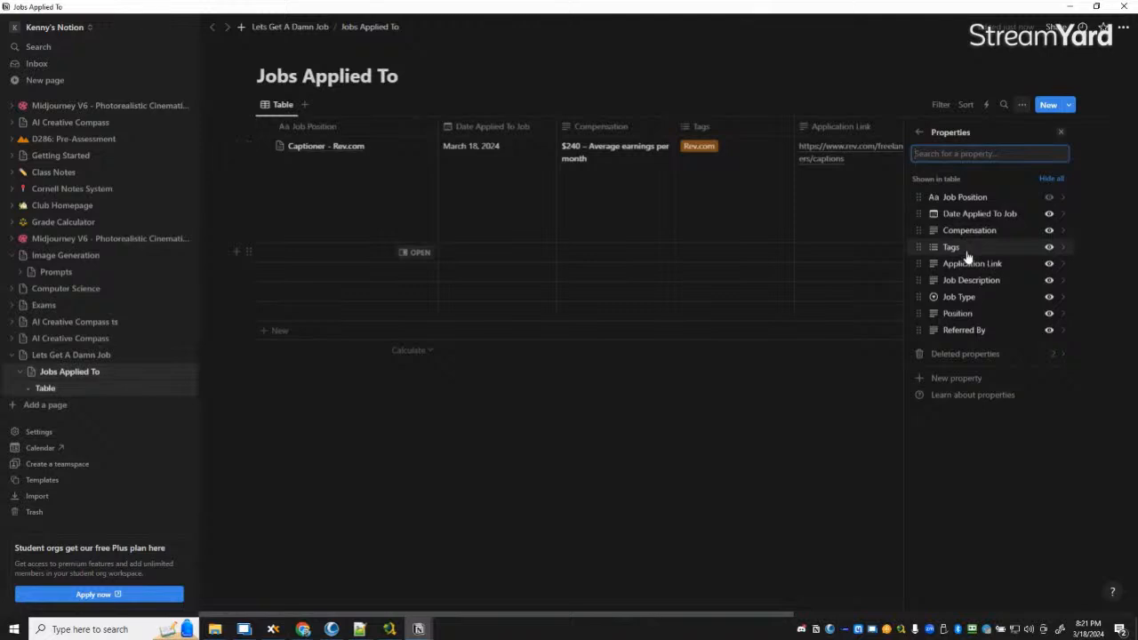
click(1049, 263)
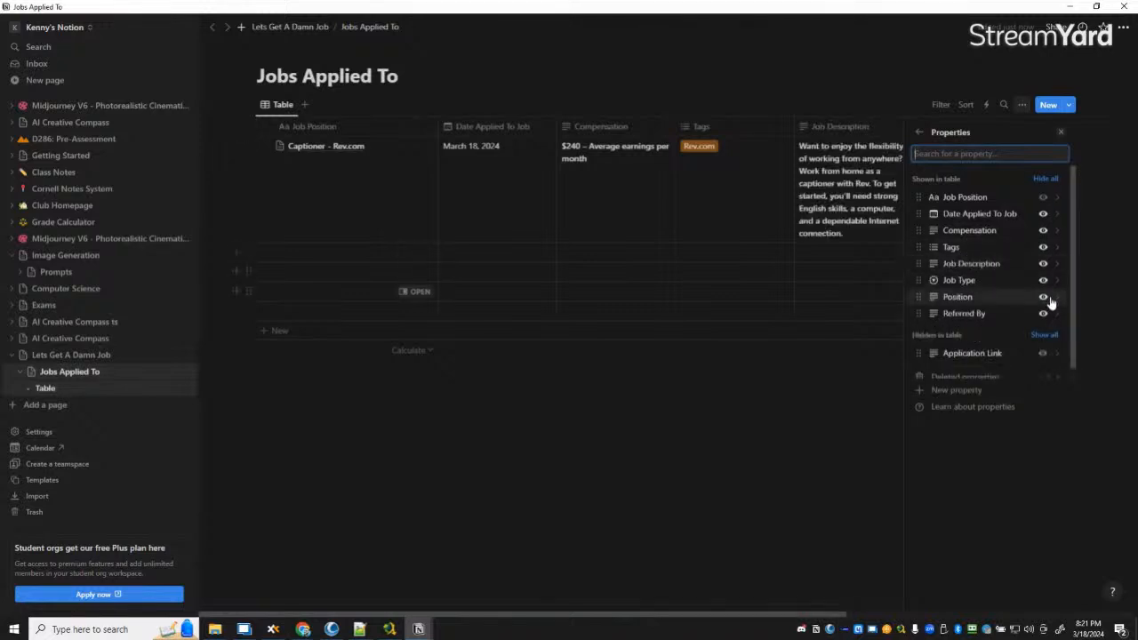
click(1042, 263)
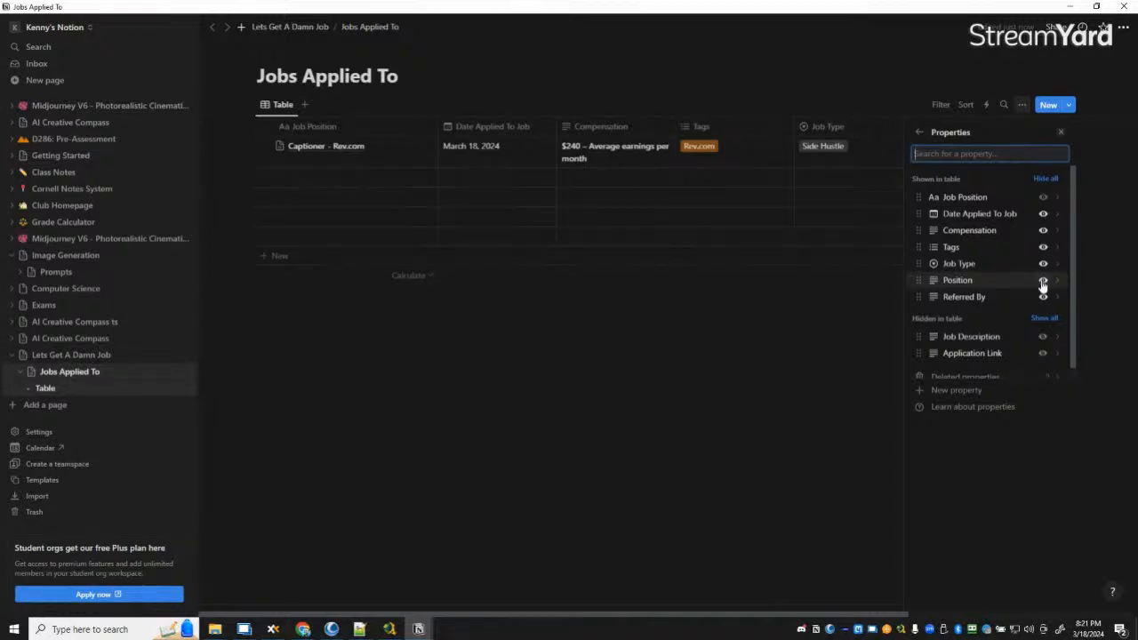
click(681, 355)
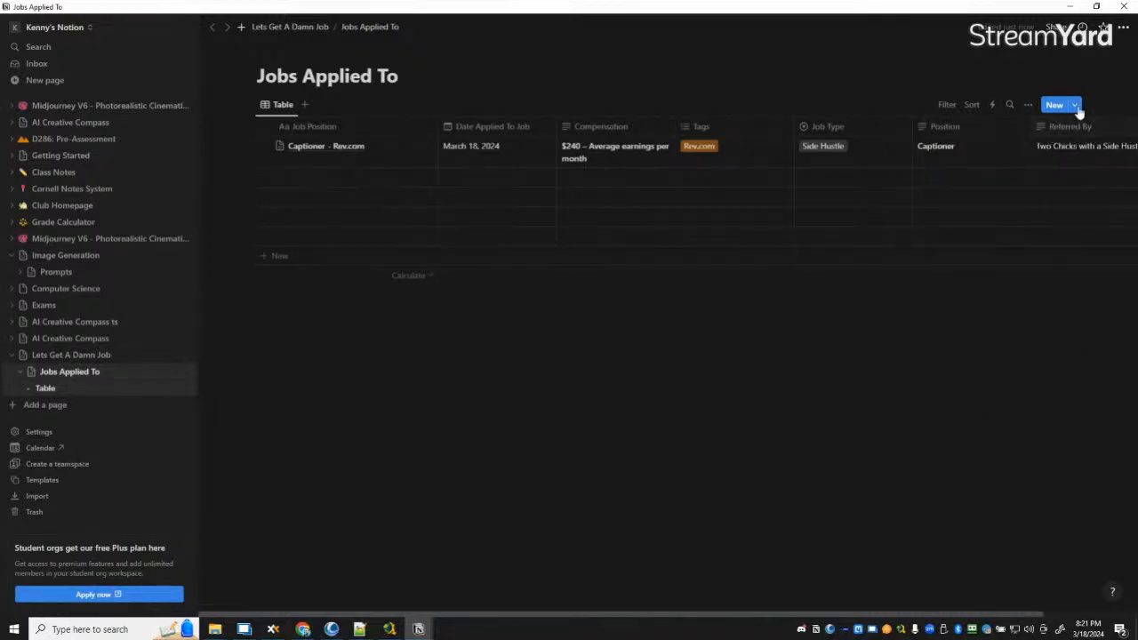
Step: Hide the Position property in the Jobs Applied To table view as well
click(1024, 104)
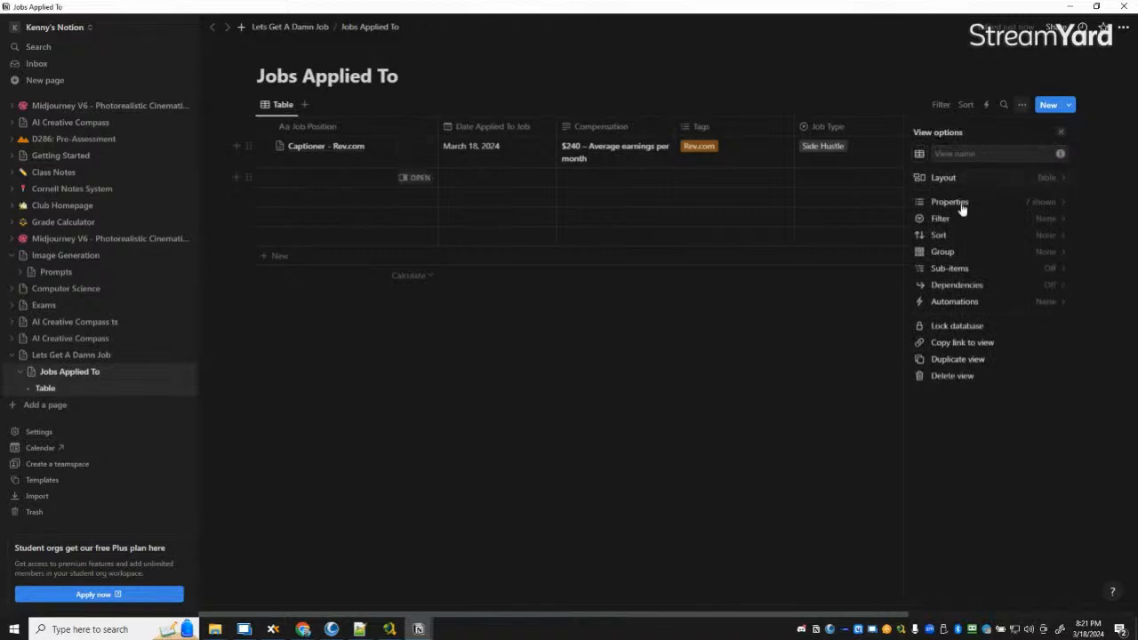
click(965, 202)
click(1042, 281)
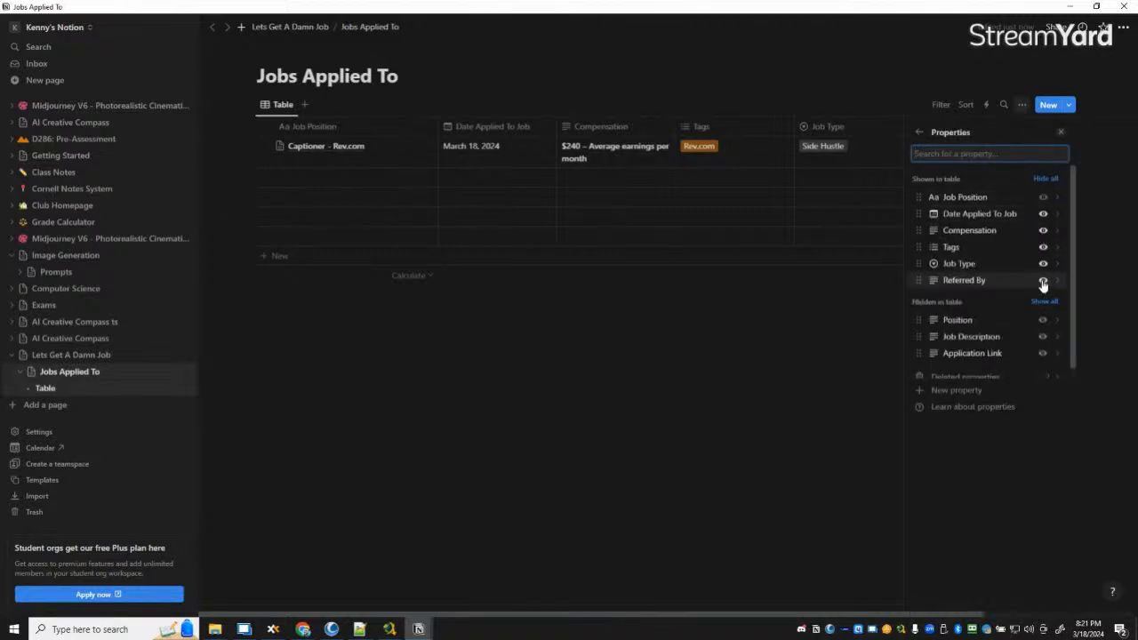
click(811, 354)
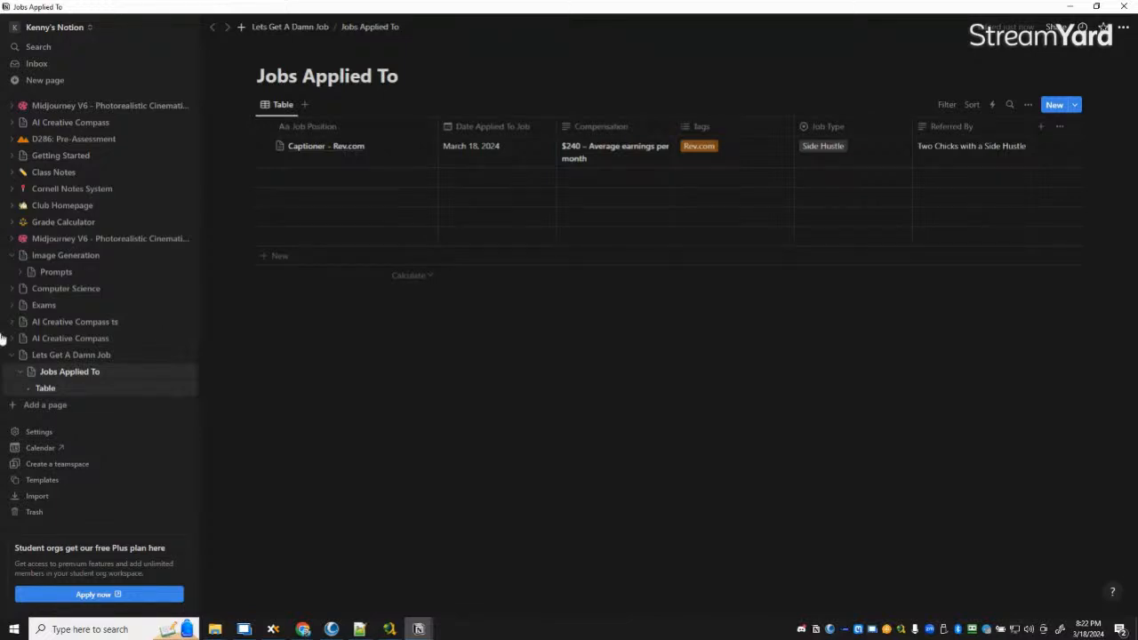
Step: Open the "Lets Get A Damn Job" page and start an empty line below the Jobs Applied To table
click(76, 357)
click(373, 398)
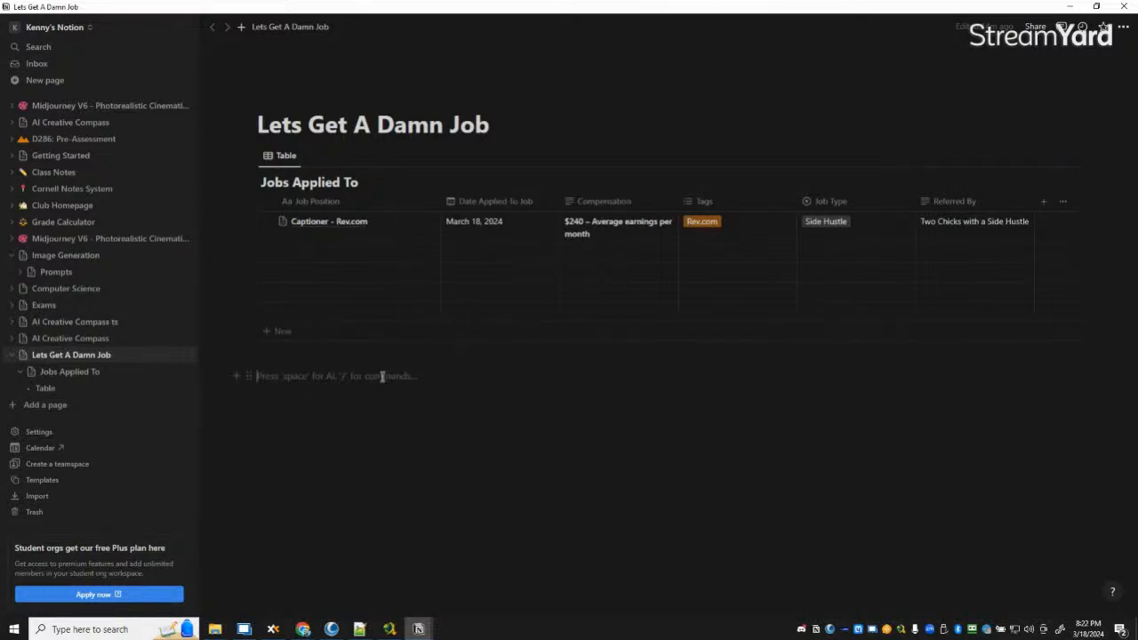
text(/to)
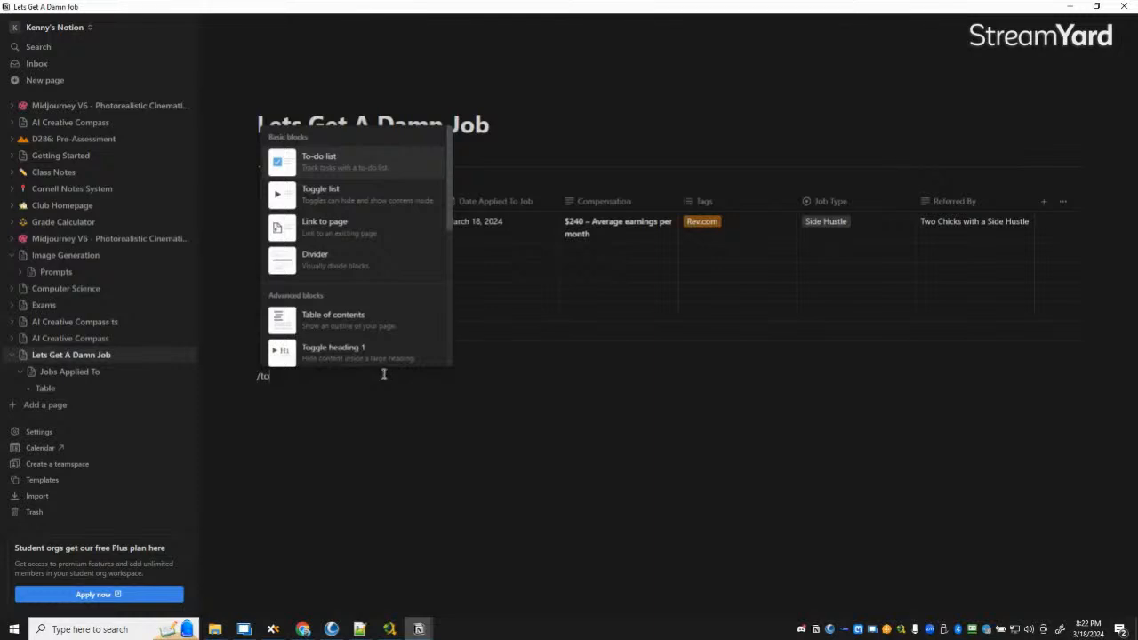
click(355, 166)
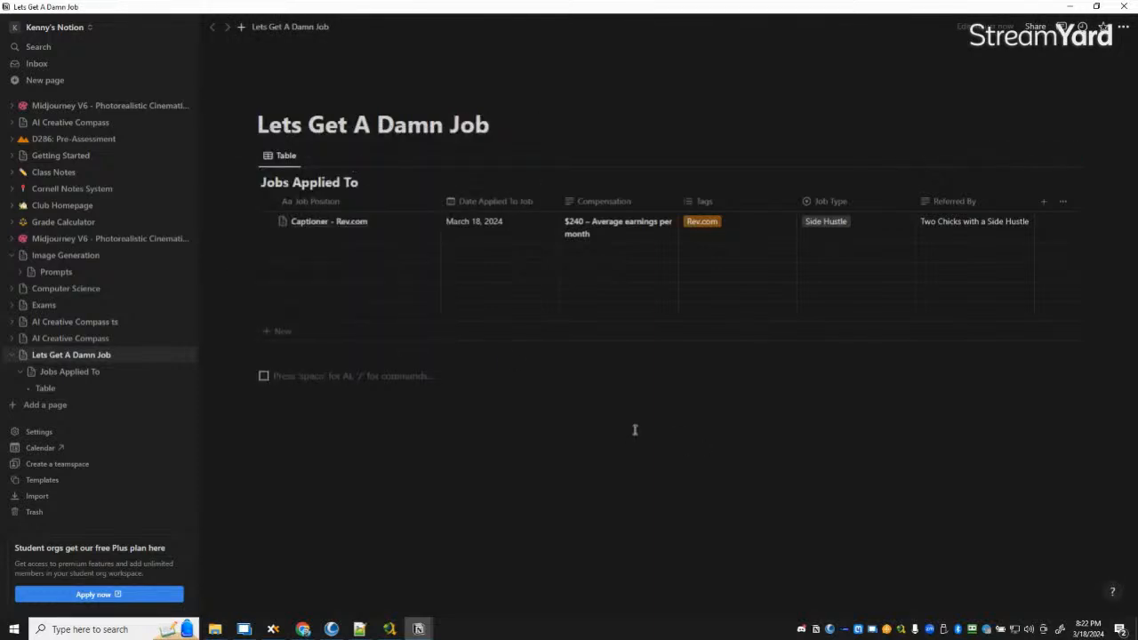
text(Apply)
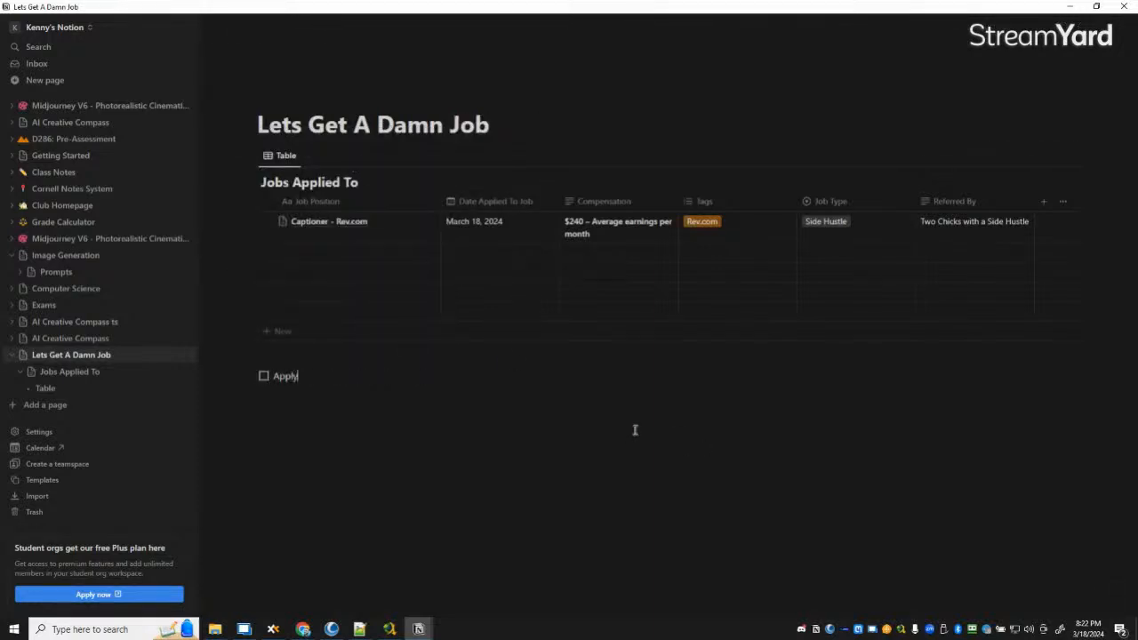
key(BackSpace)
key(BackSpace)
key(BackSpace)
key(BackSpace)
key(BackSpace)
key(BackSpace)
Step: Insert an empty Heading 1 block below the table with a blank to-do item under it
text(# )
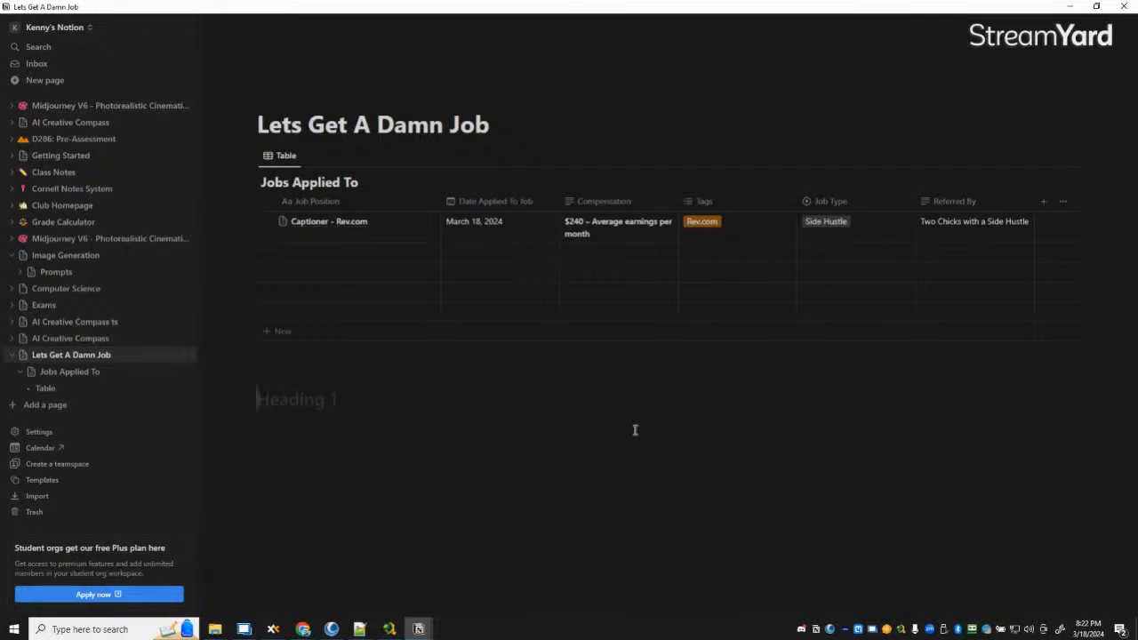
text(/)
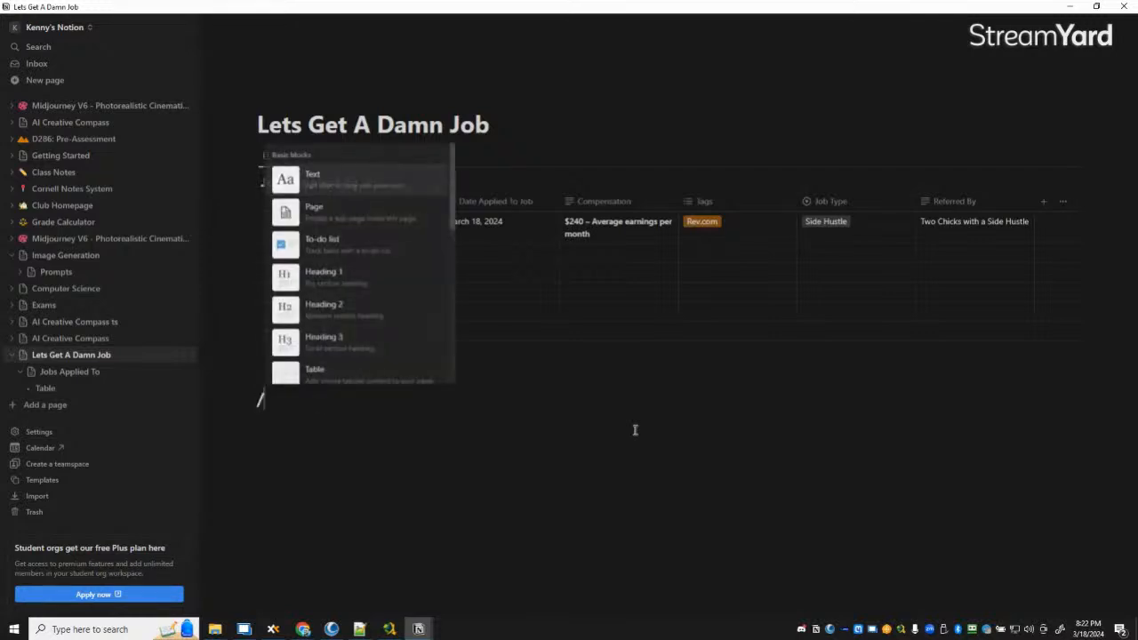
text(to)
key(Return)
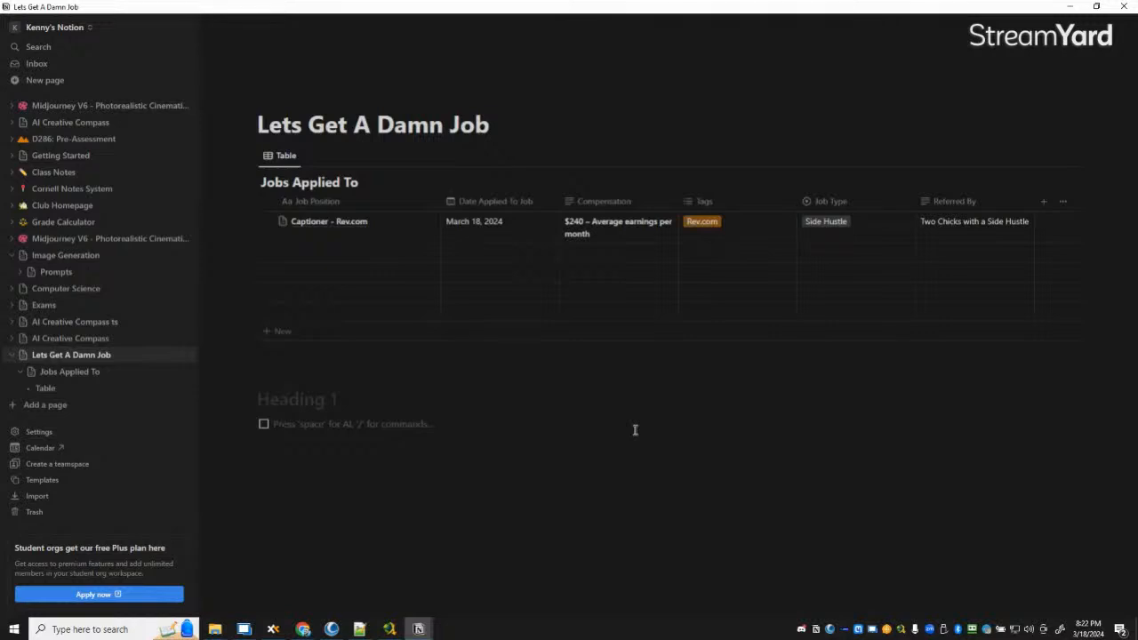
Step: Fill in the heading above the to-do item with "Application Goals"
key(Up)
text(App)
key(BackSpace)
key(BackSpace)
key(BackSpace)
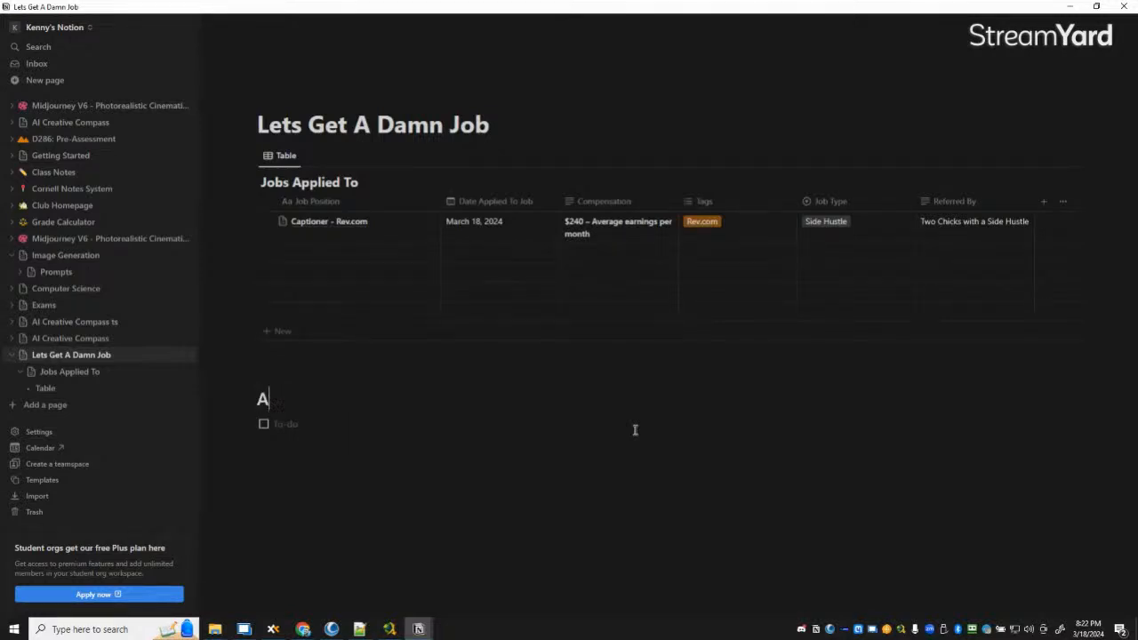
text(Application )
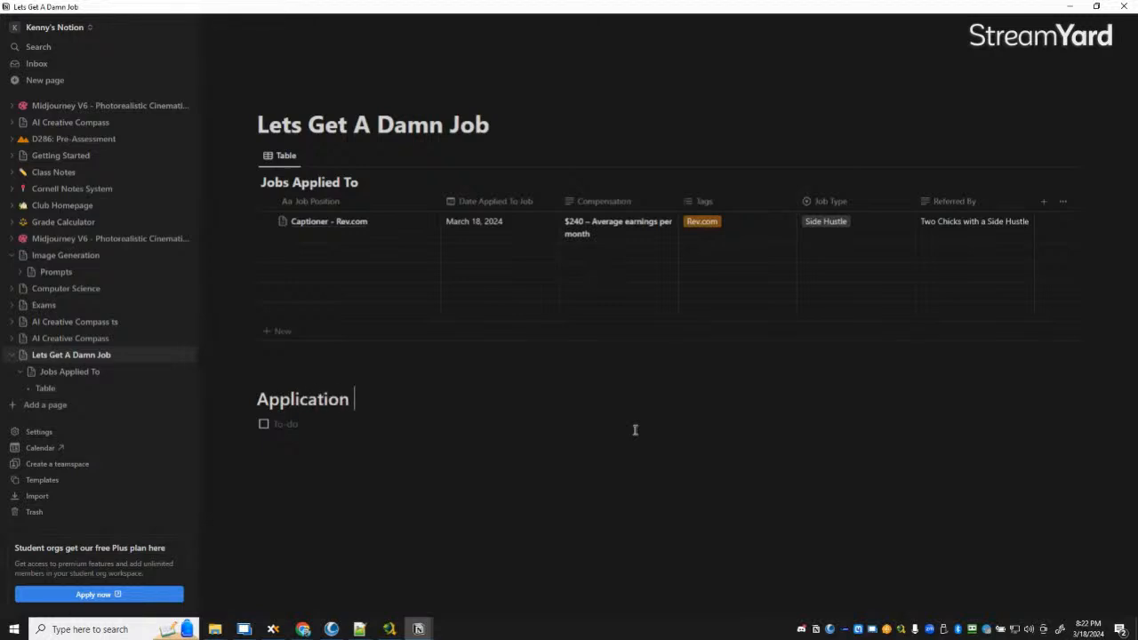
text(Goals)
Step: Write "Applied to 100 jobs today" in the to-do item and start an empty line below it
key(Down)
text(App)
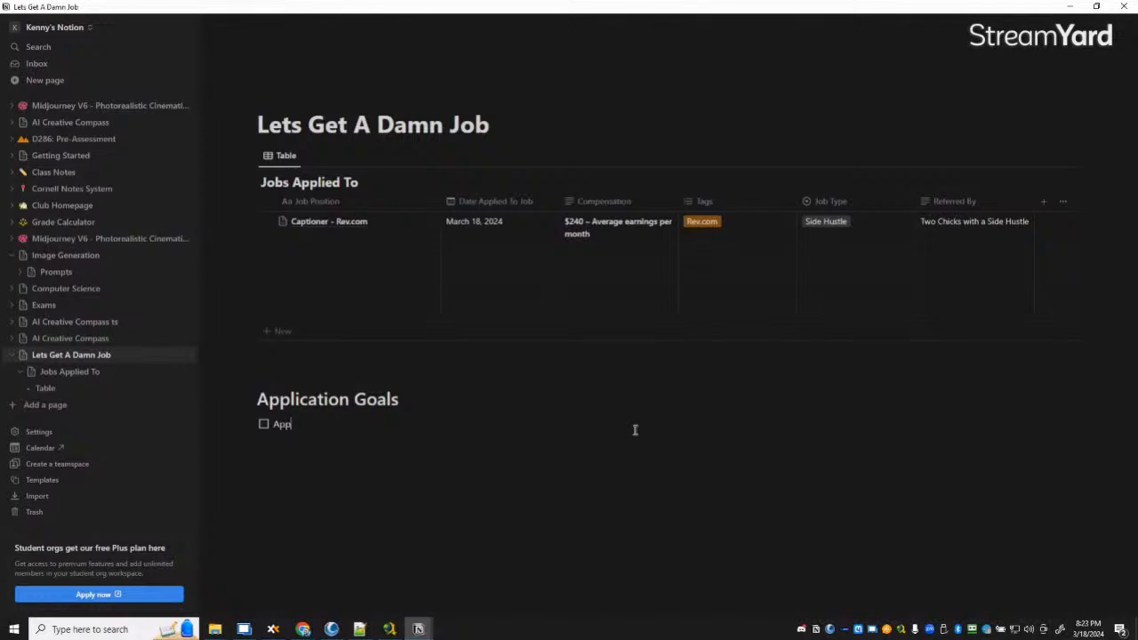
text(ly t)
text(o 100)
text( jobs)
text( today)
key(Left)
key(Left)
key(Left)
key(Left)
key(Left)
key(Left)
key(Left)
key(Left)
key(Left)
key(Left)
key(Left)
key(Left)
key(Left)
key(BackSpace)
text(ied)
click(734, 477)
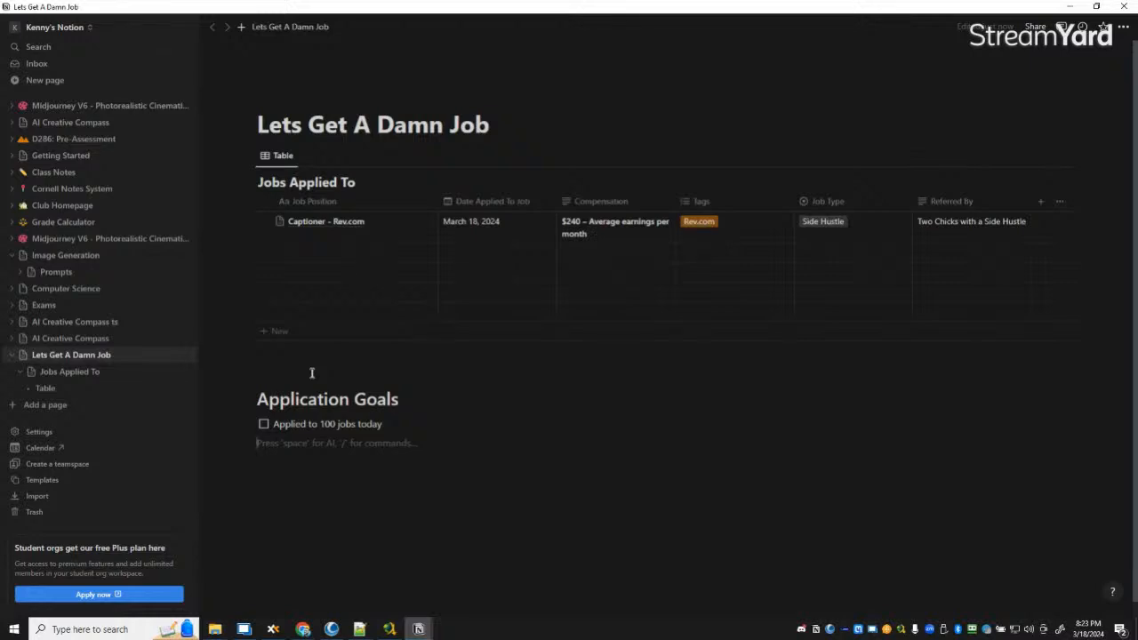
Step: Add a second to-do item reading "Looked at Two Chick with a Side Hustle content" and a blank to-do beneath it
key(space)
key(Escape)
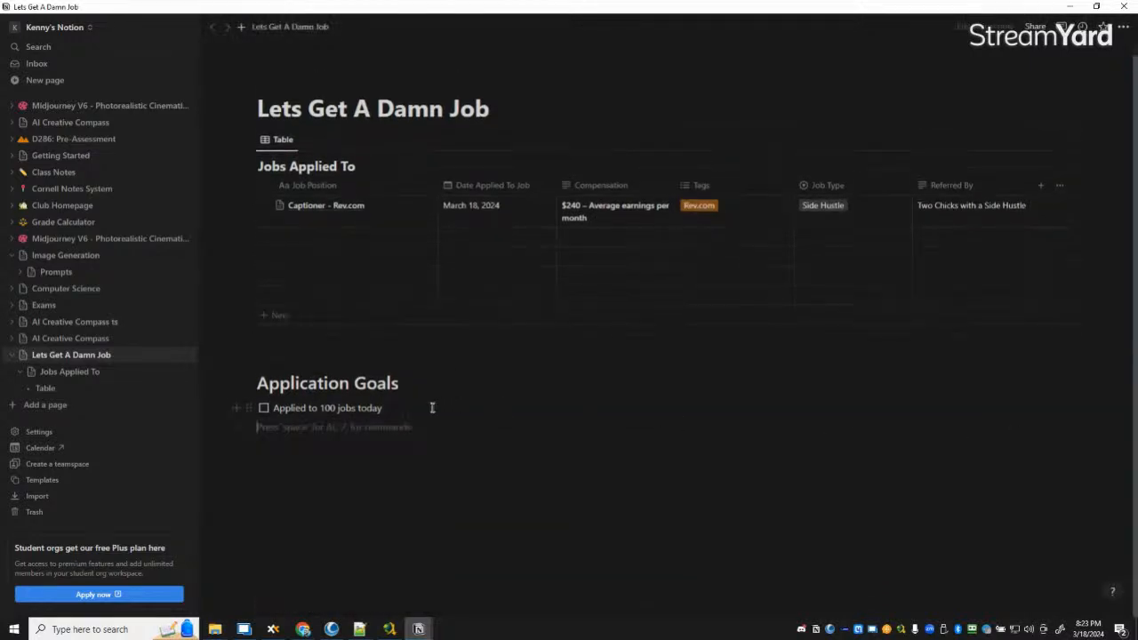
text([])
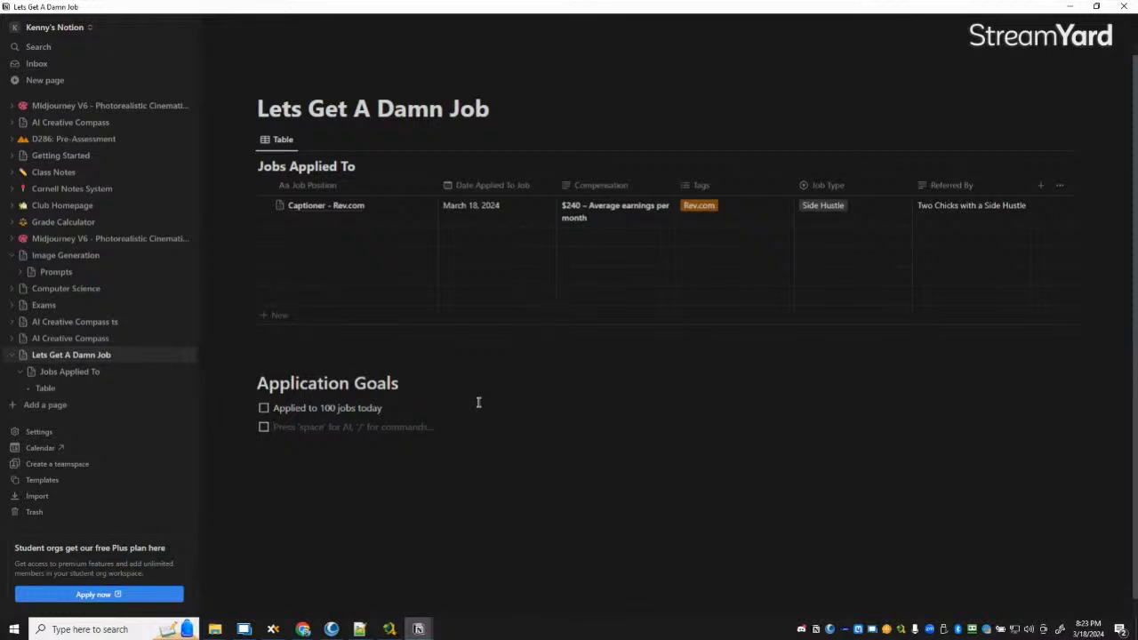
text(Looked at )
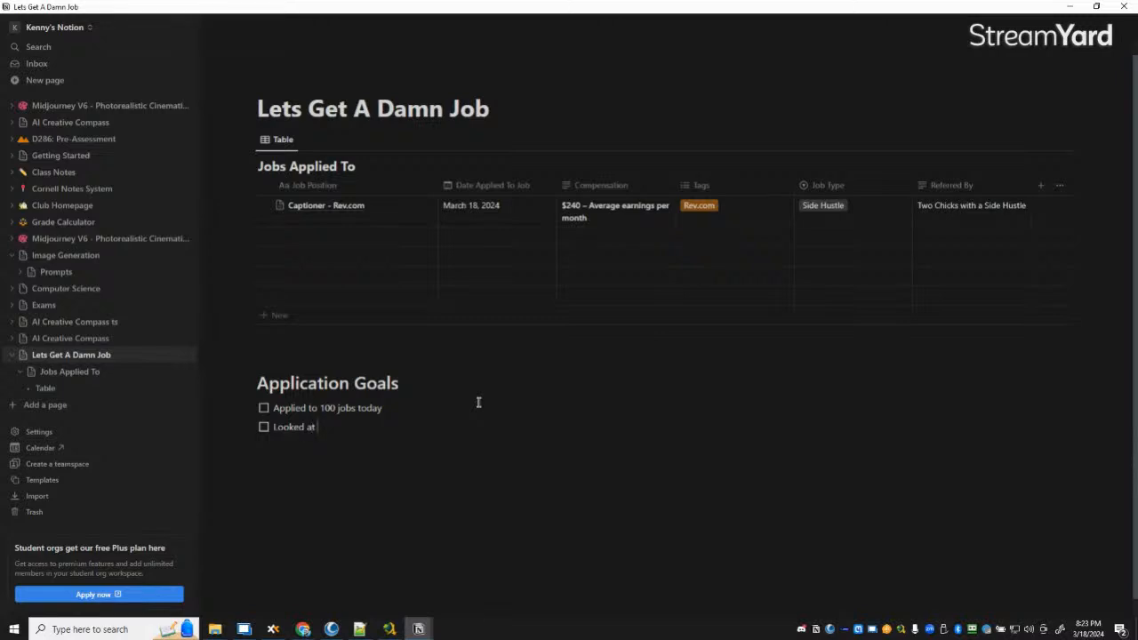
text(Two chick)
key(BackSpace)
key(BackSpace)
key(BackSpace)
key(BackSpace)
key(BackSpace)
text(Chick w)
key(BackSpace)
key(BackSpace)
text(with a Side Hustle)
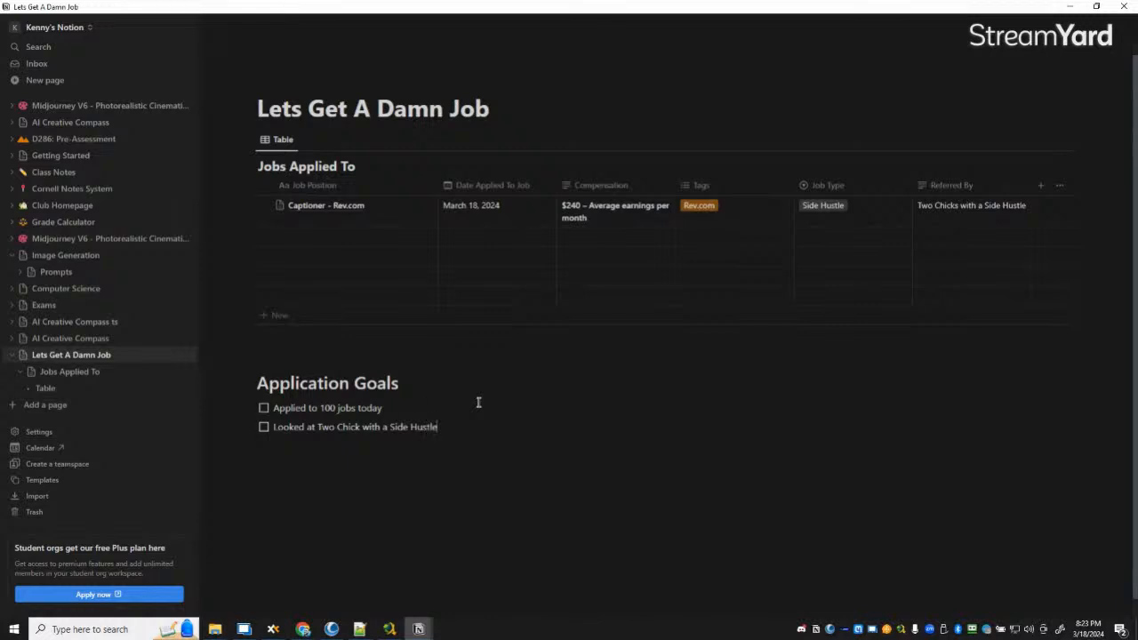
text(content)
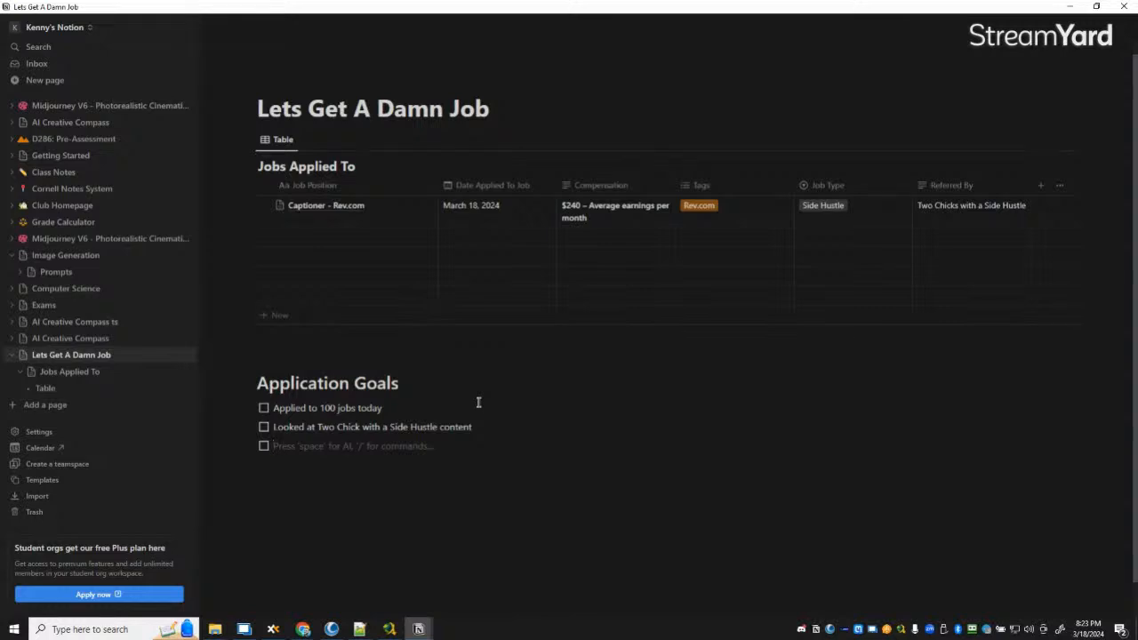
Step: Check off the two written Application Goals to-dos, uncheck both again and move to an empty line below the list
click(264, 409)
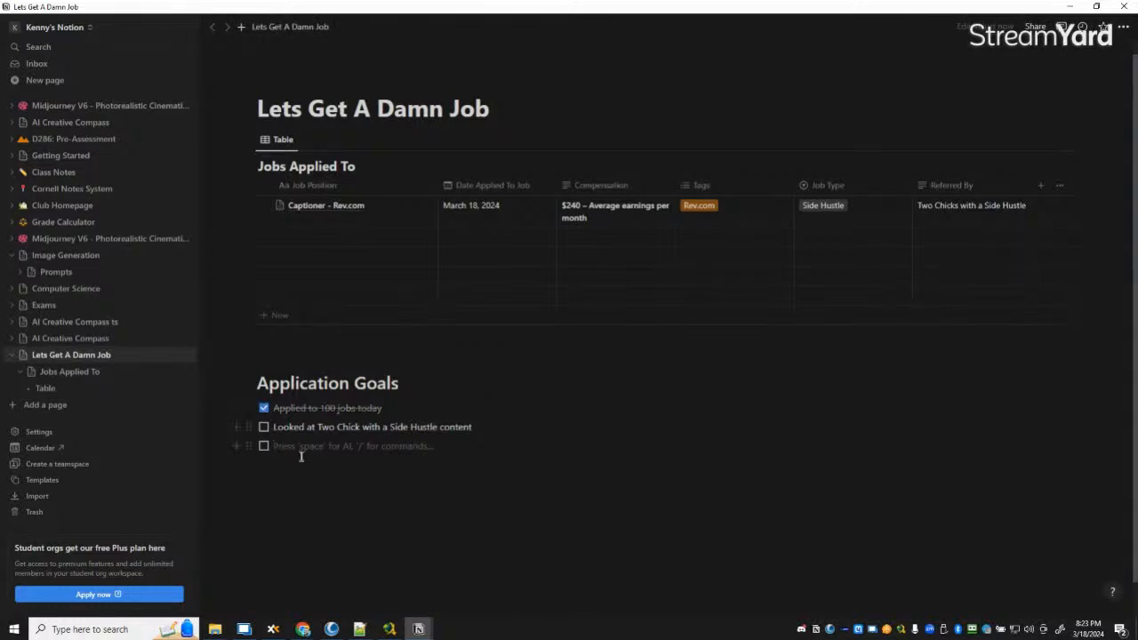
click(263, 428)
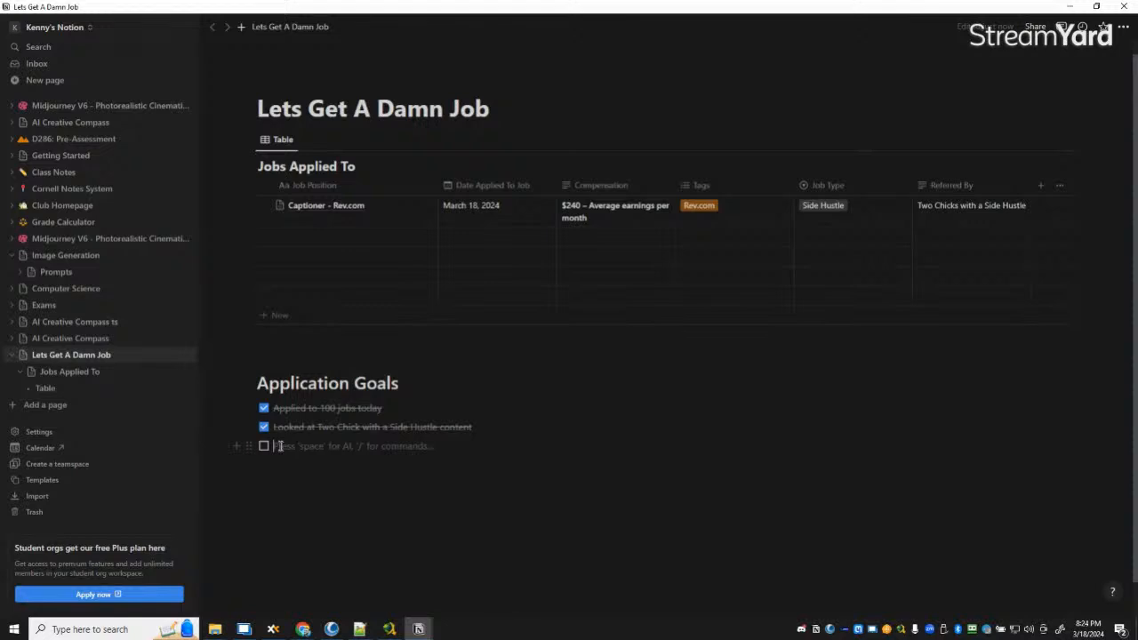
click(264, 409)
click(263, 428)
click(804, 465)
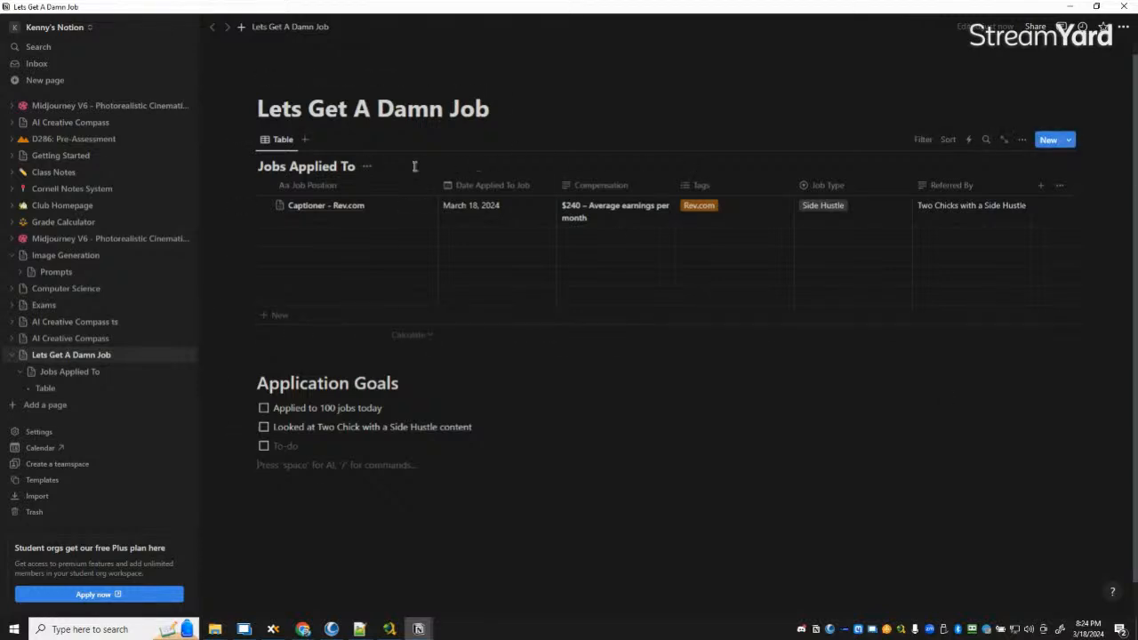
Step: Look over the Jobs Applied To subpage, return to Lets Get A Damn Job, and insert a blank line beneath its title
click(53, 377)
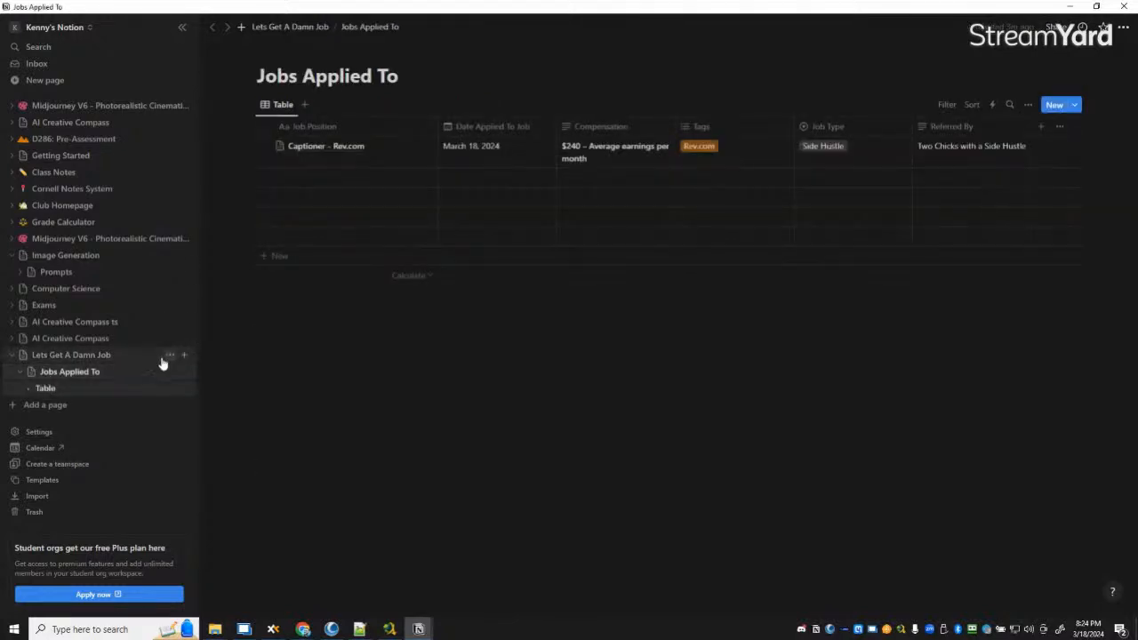
click(52, 358)
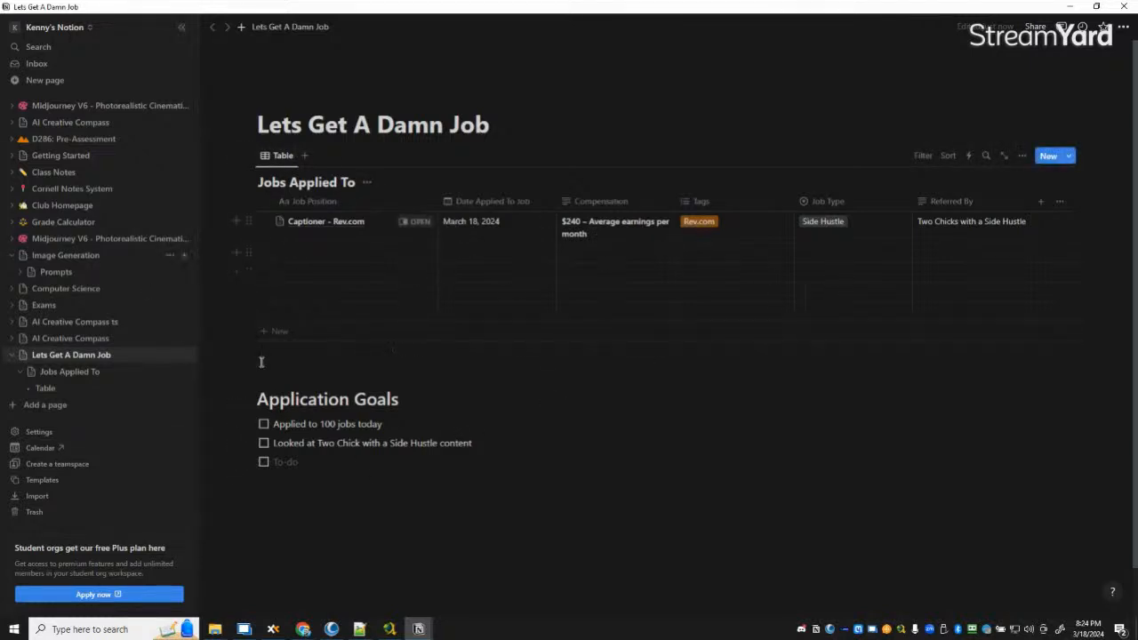
click(56, 372)
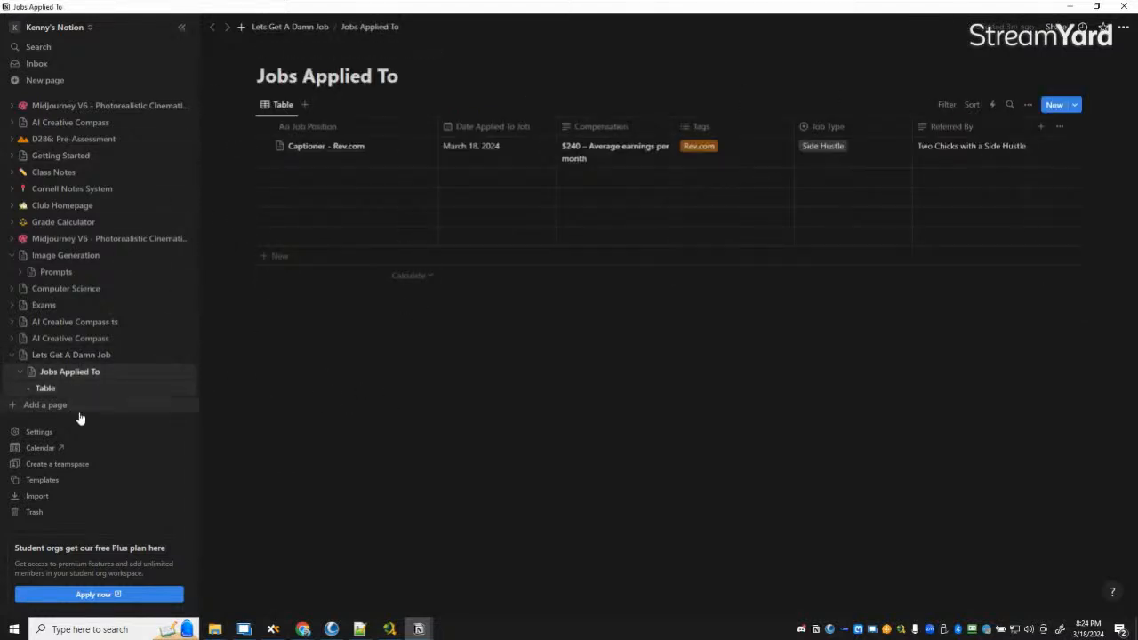
click(89, 355)
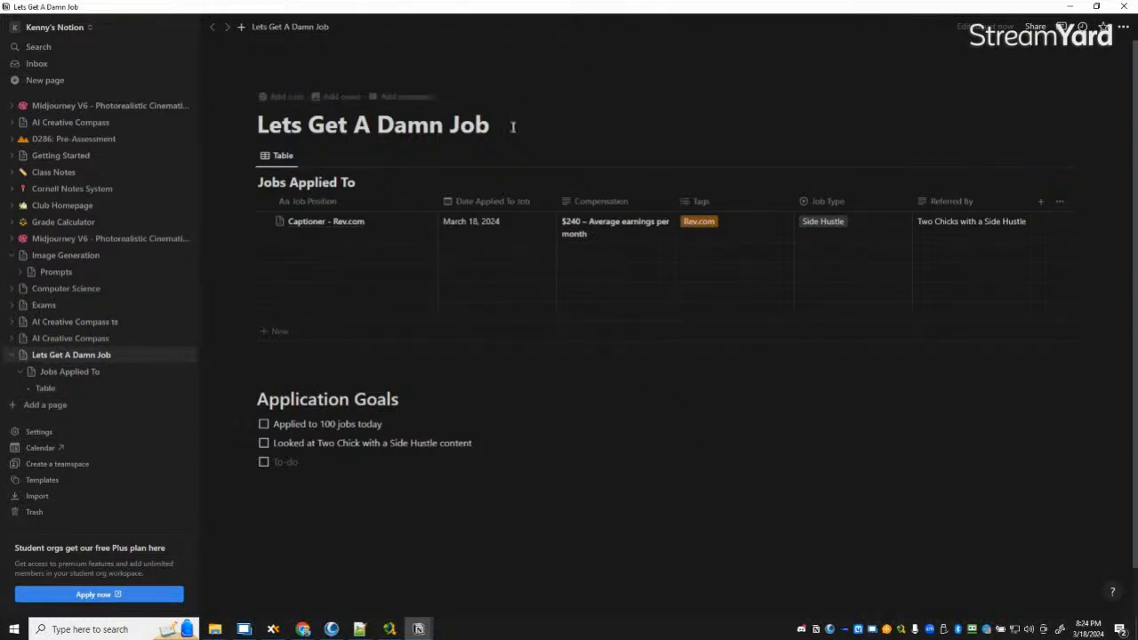
key(Return)
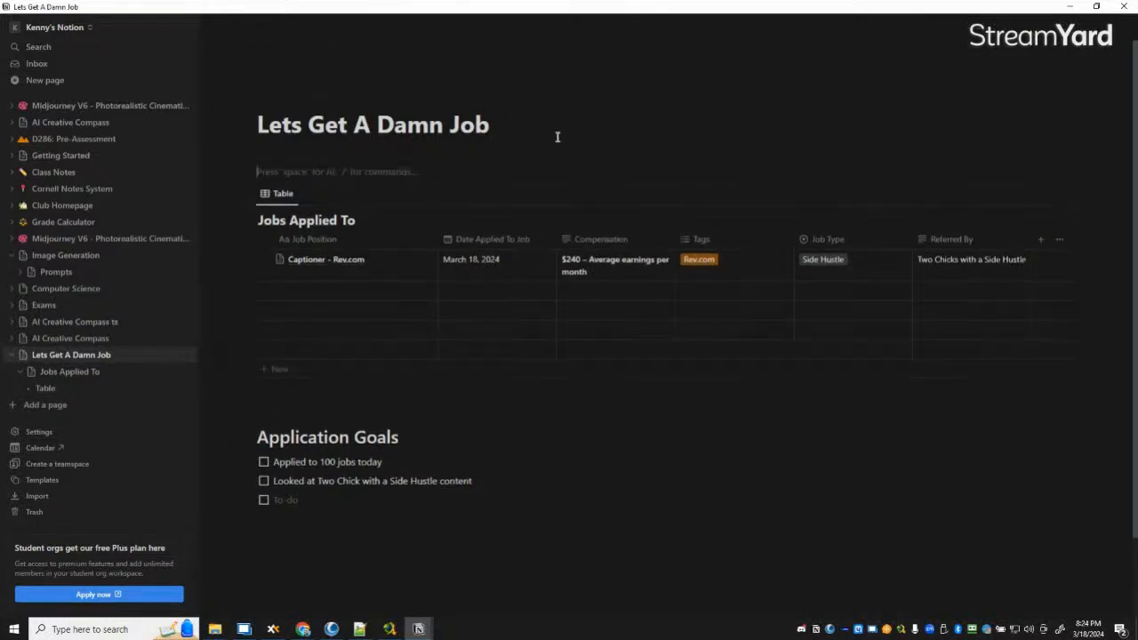
drag(260, 435, 425, 445)
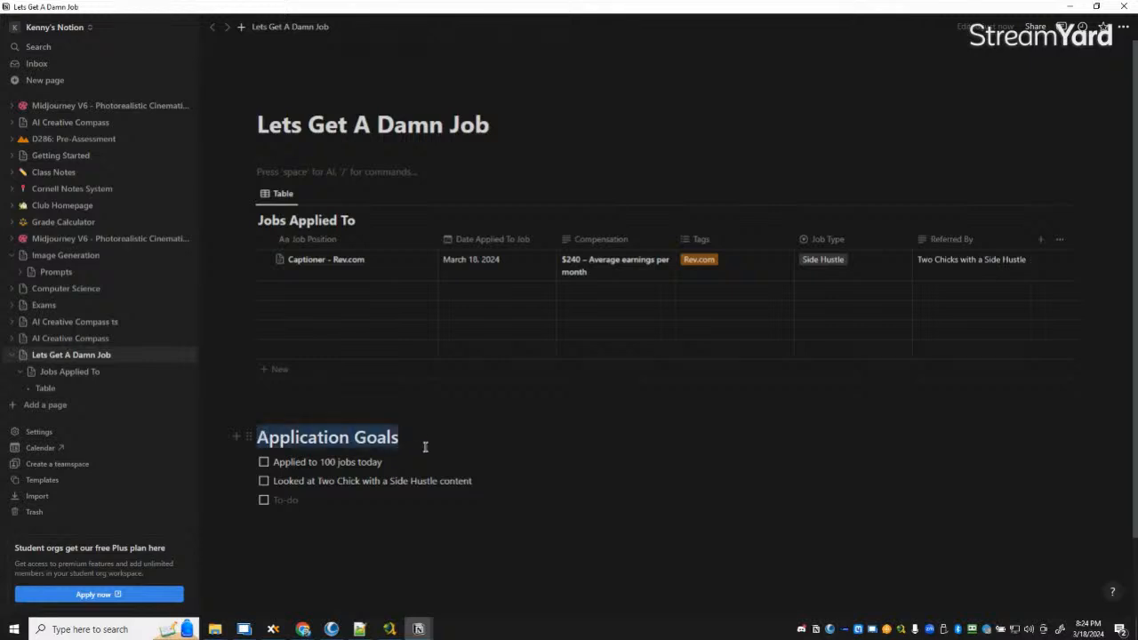
click(417, 596)
drag(247, 436, 249, 148)
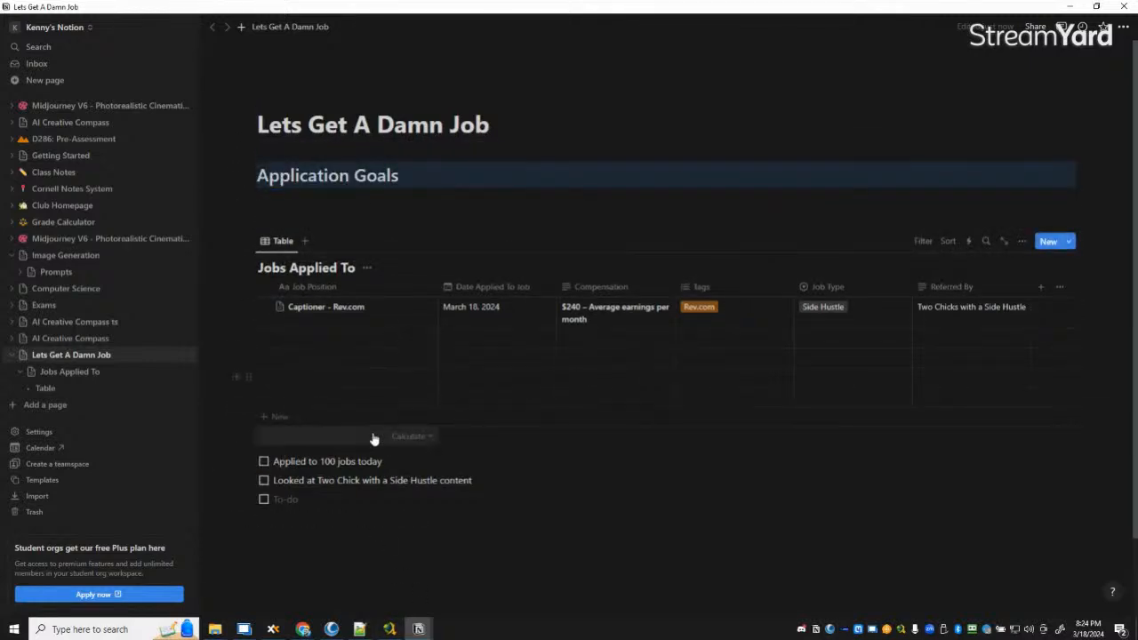
key(ctrl+z)
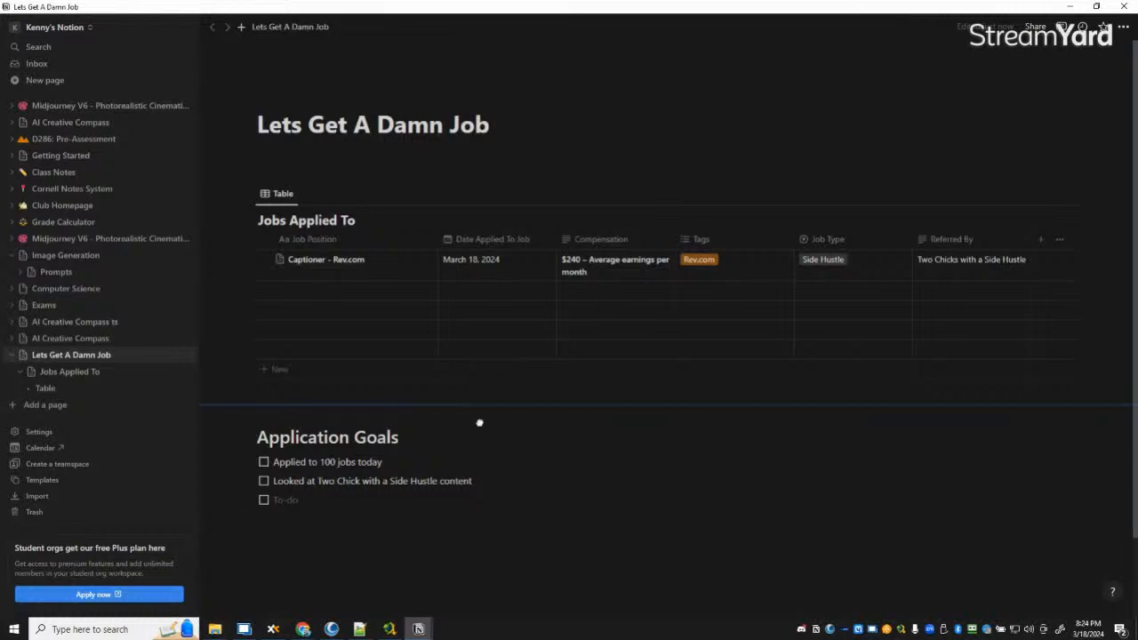
Step: Move the Application Goals heading and its two filled to-dos above the Jobs Applied To table, and delete the leftover empty to-do
drag(481, 423, 472, 418)
drag(259, 456, 469, 527)
drag(250, 442, 261, 133)
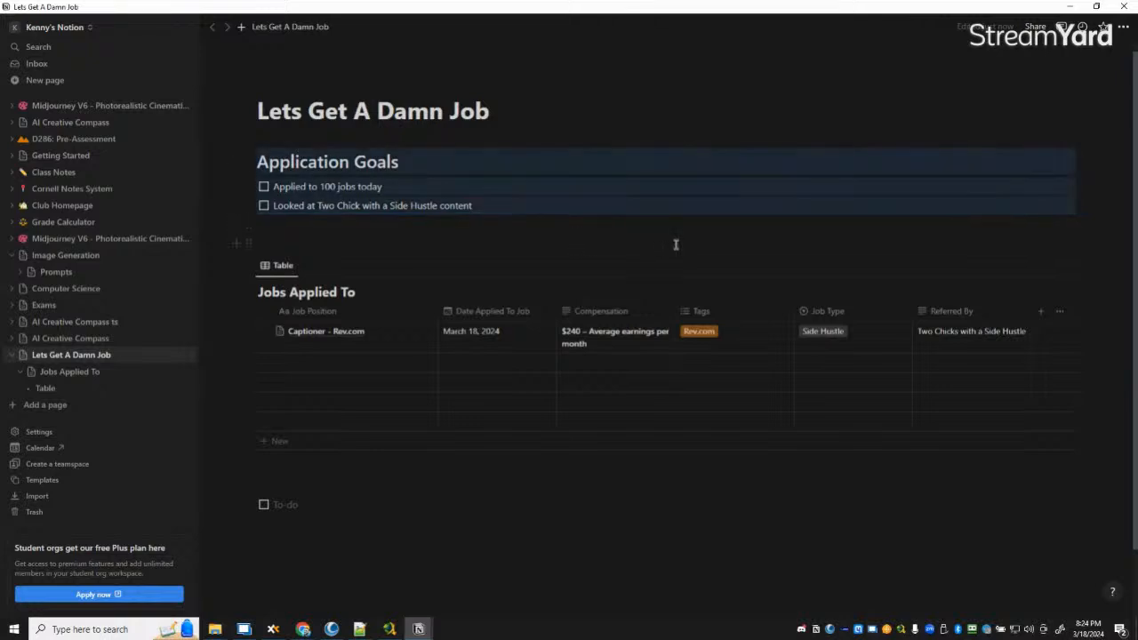
click(313, 506)
key(BackSpace)
key(BackSpace)
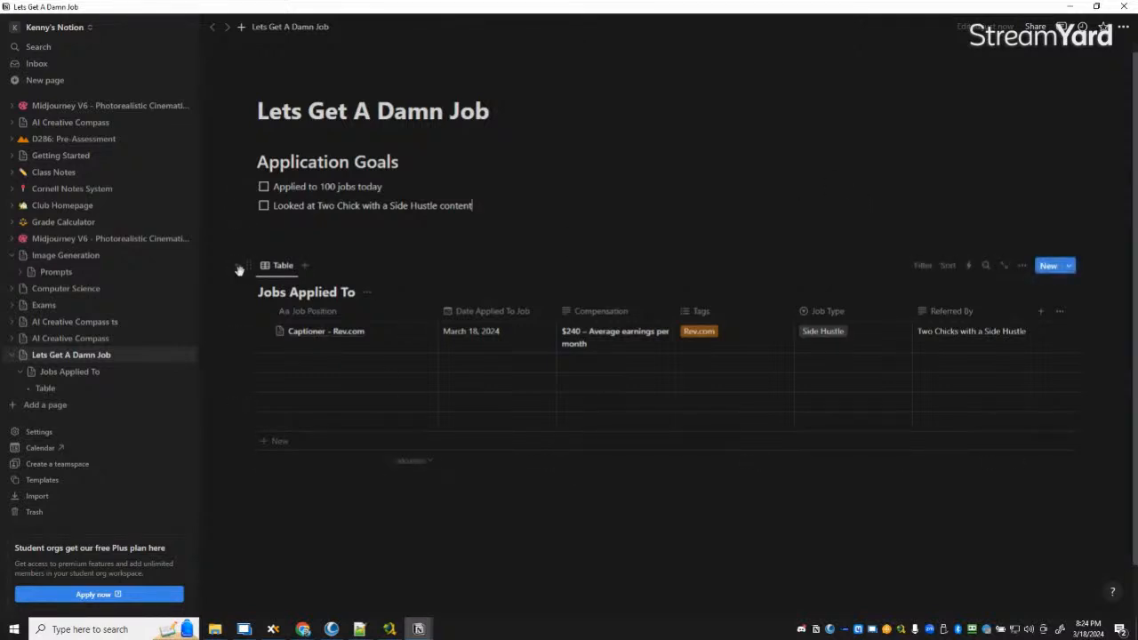
Step: Remove the blank line between the to-dos and the Jobs Applied To table, and start an empty line below the table
drag(246, 265, 258, 294)
click(418, 244)
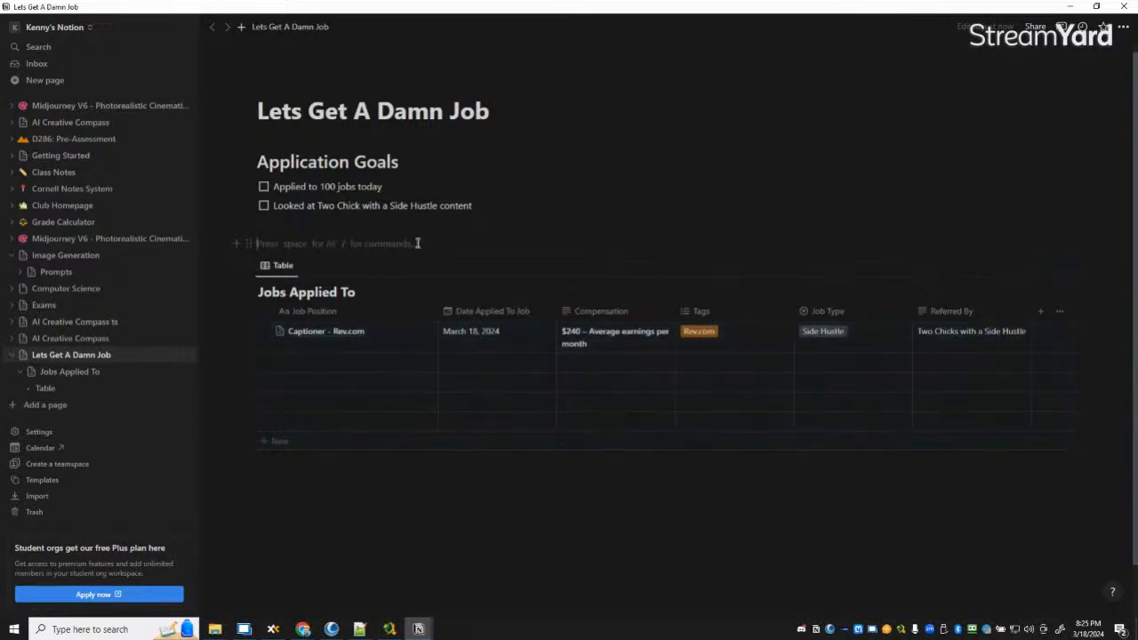
click(421, 452)
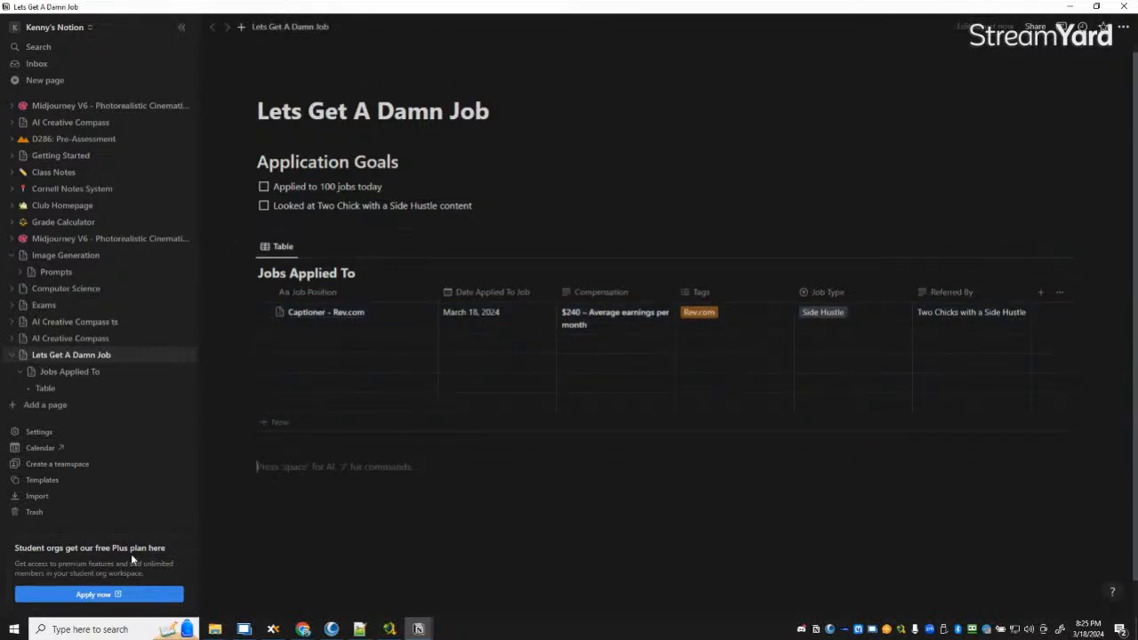
Step: Rename the Jobs Applied To database's table view to "Jobs"
click(279, 252)
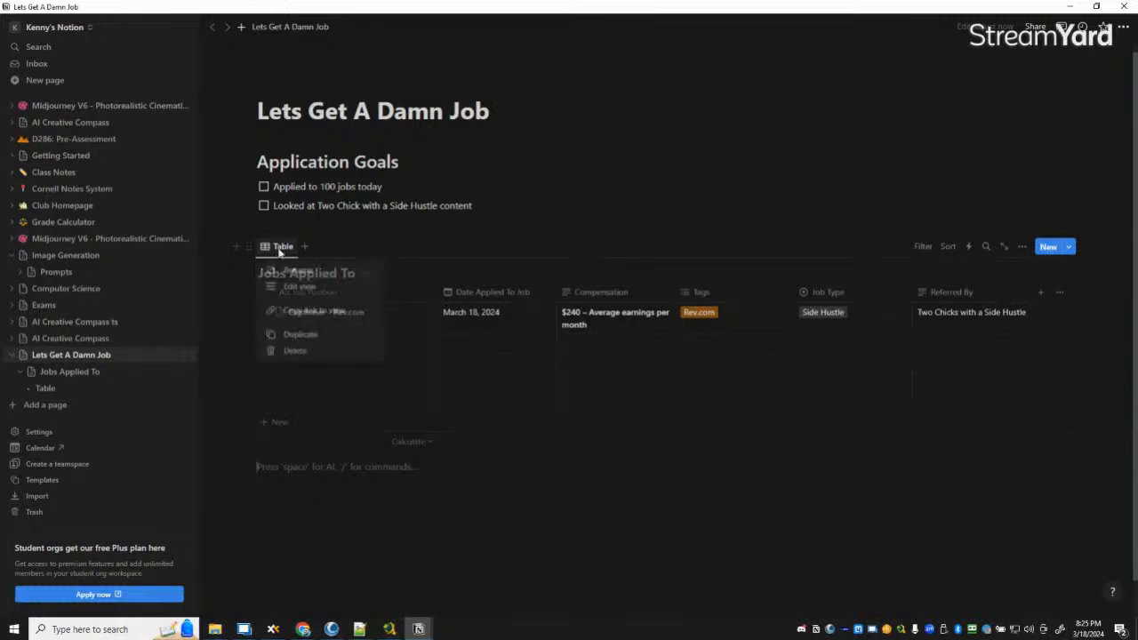
click(685, 534)
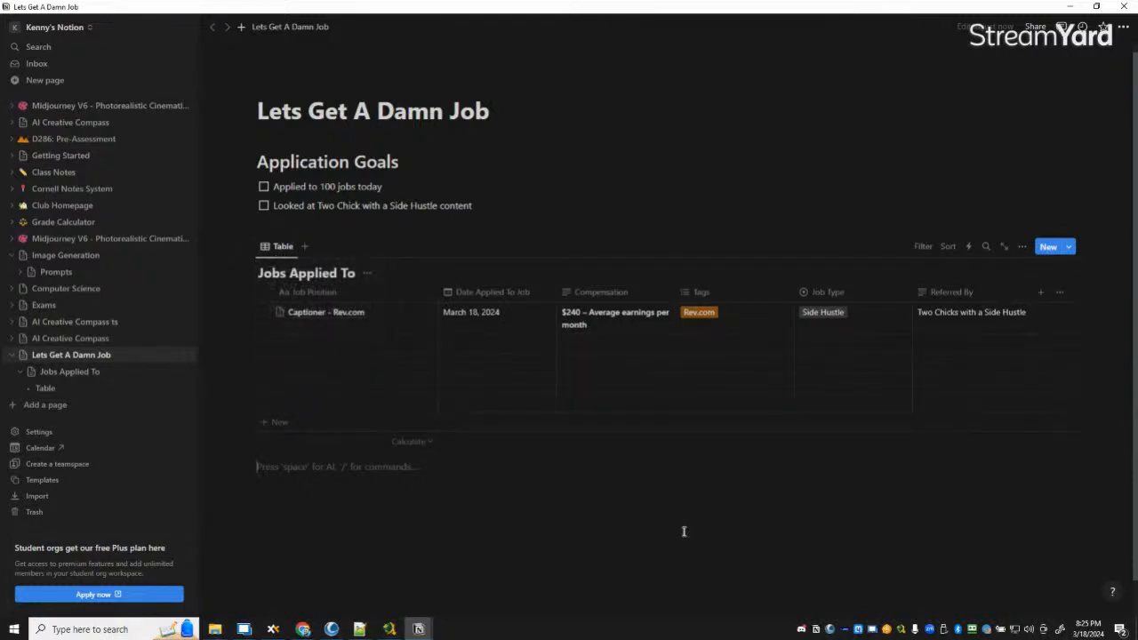
click(283, 248)
click(320, 271)
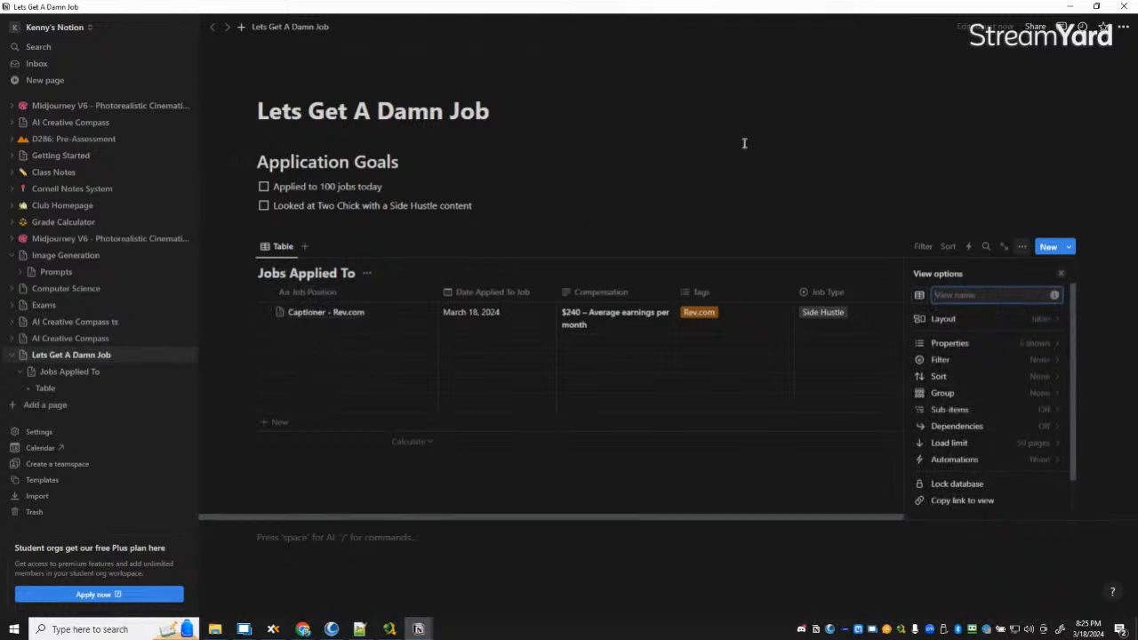
text(Jobs)
click(561, 481)
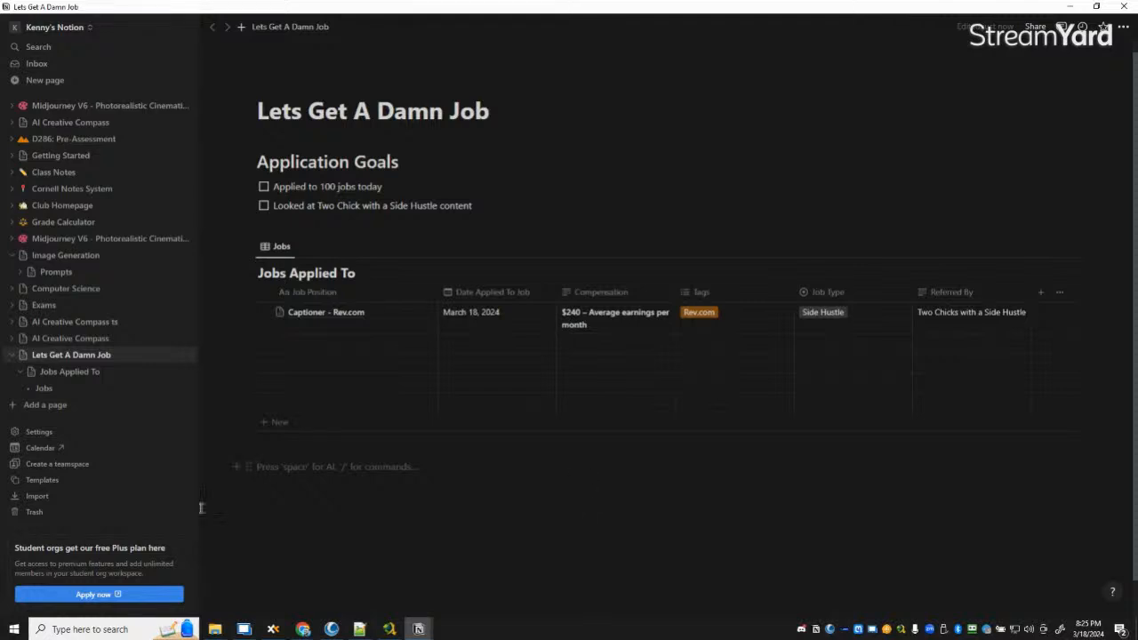
Step: Switch to Chrome and review the Rev captioning jobs page, including its earnings and getting-started sections
mouse_move(302, 628)
click(462, 582)
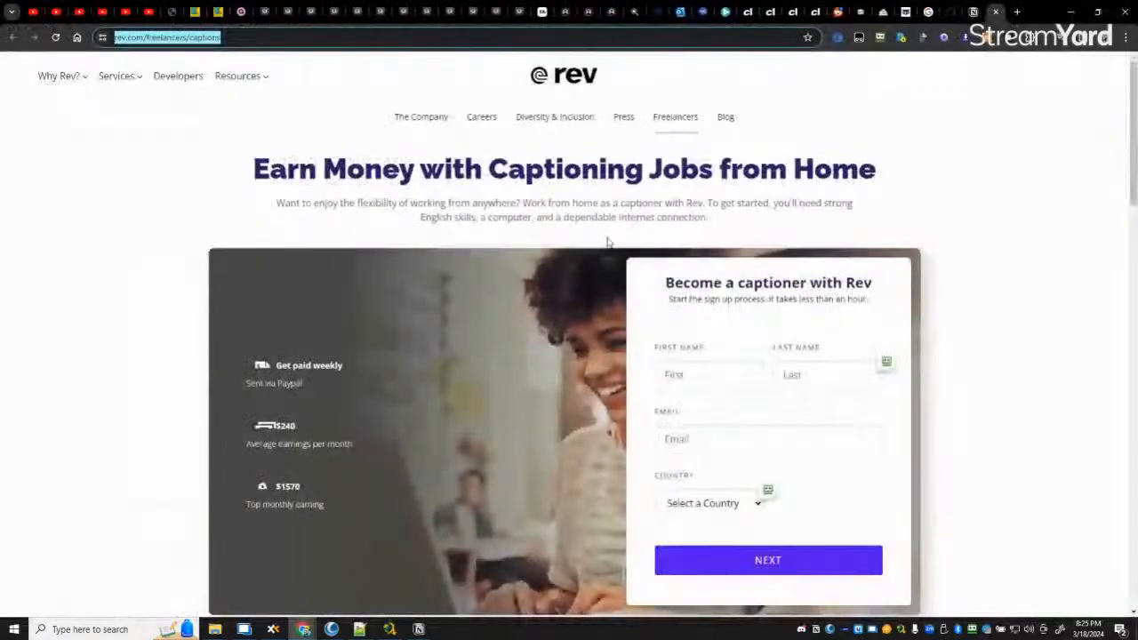
scroll(277, 198, down, 9)
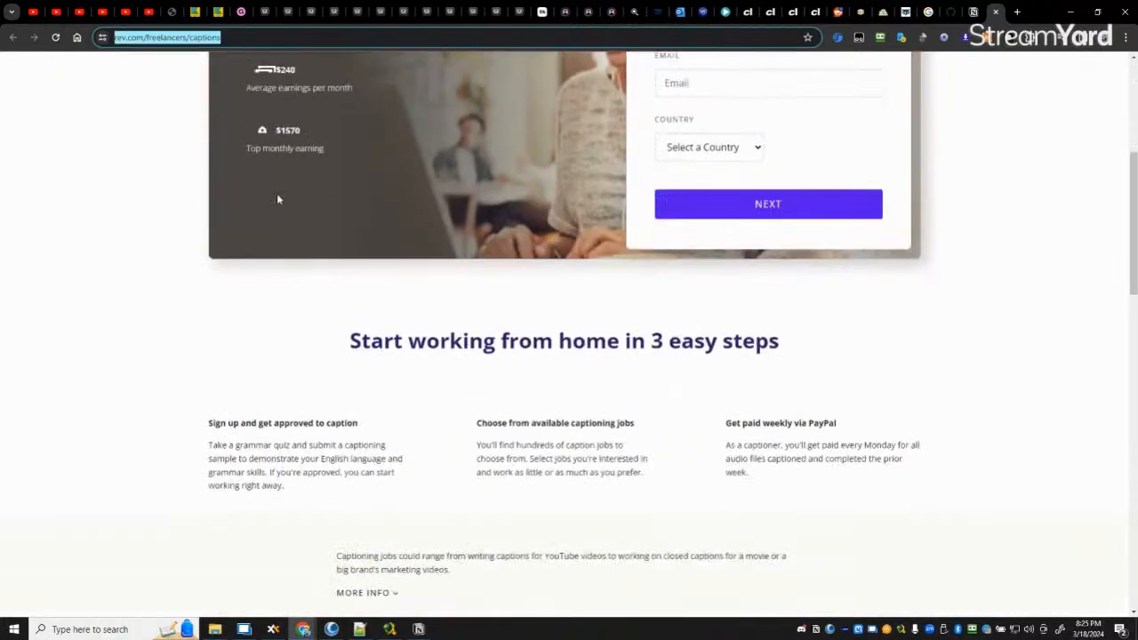
scroll(276, 197, down, 5)
scroll(277, 197, up, 14)
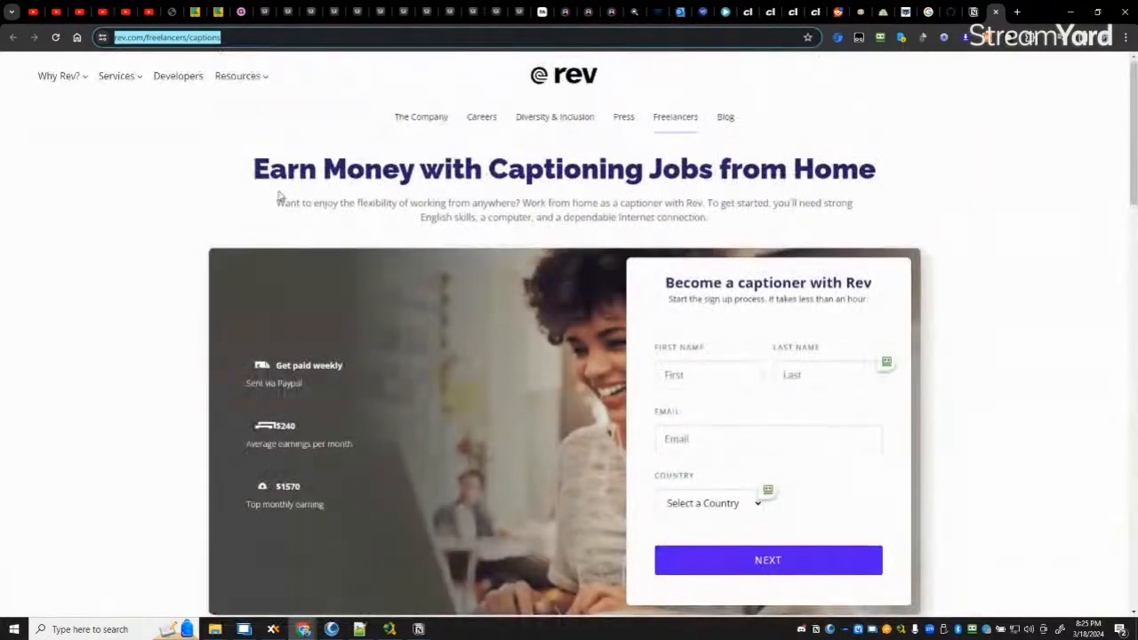
Step: Switch back to Notion's Lets Get A Damn Job page, open the Captioner - Rev.com entry, and follow its application link
click(417, 628)
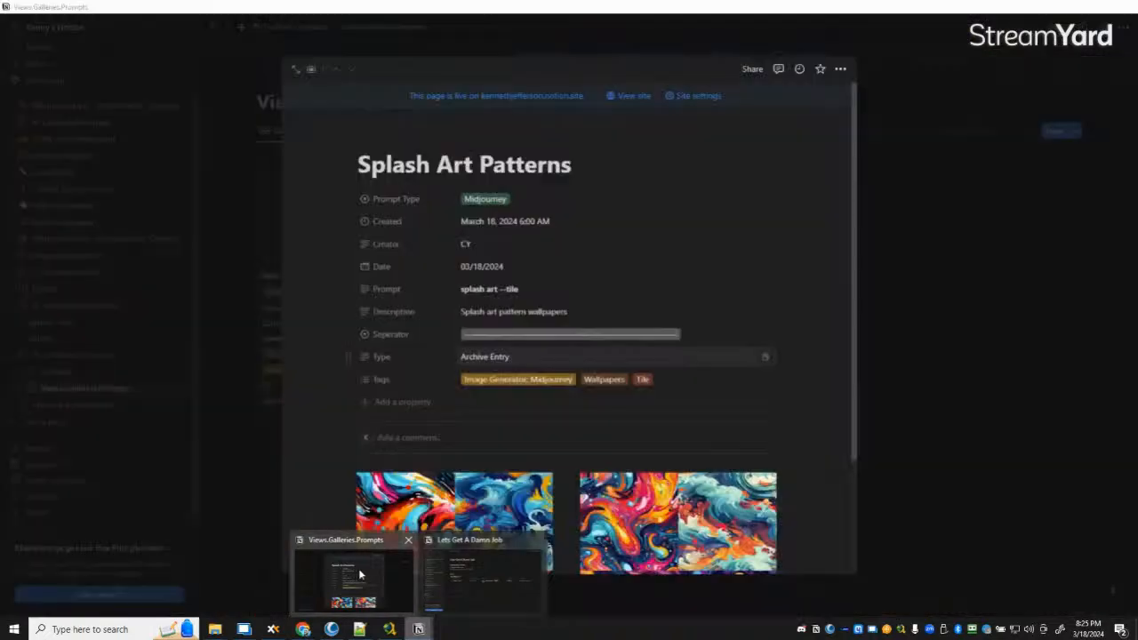
click(480, 578)
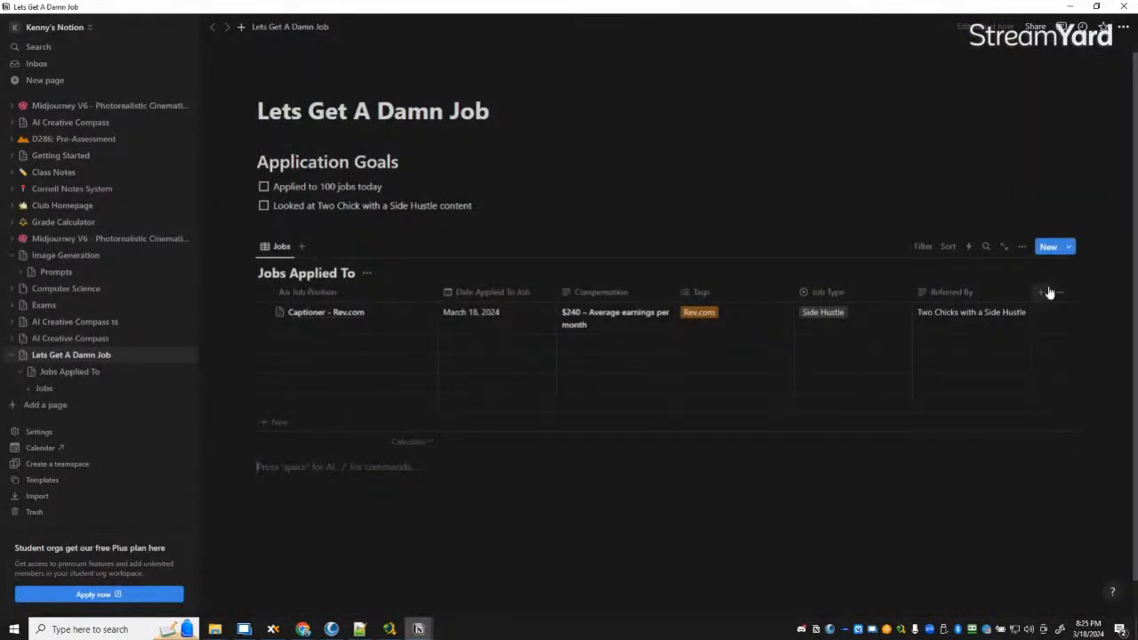
click(350, 316)
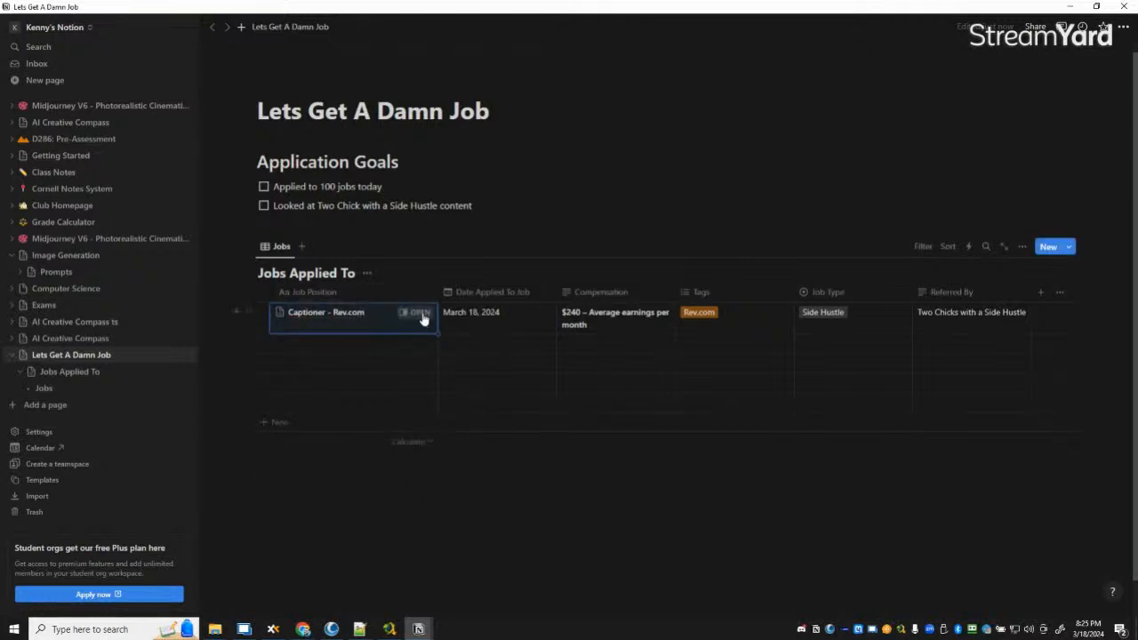
click(491, 316)
click(804, 277)
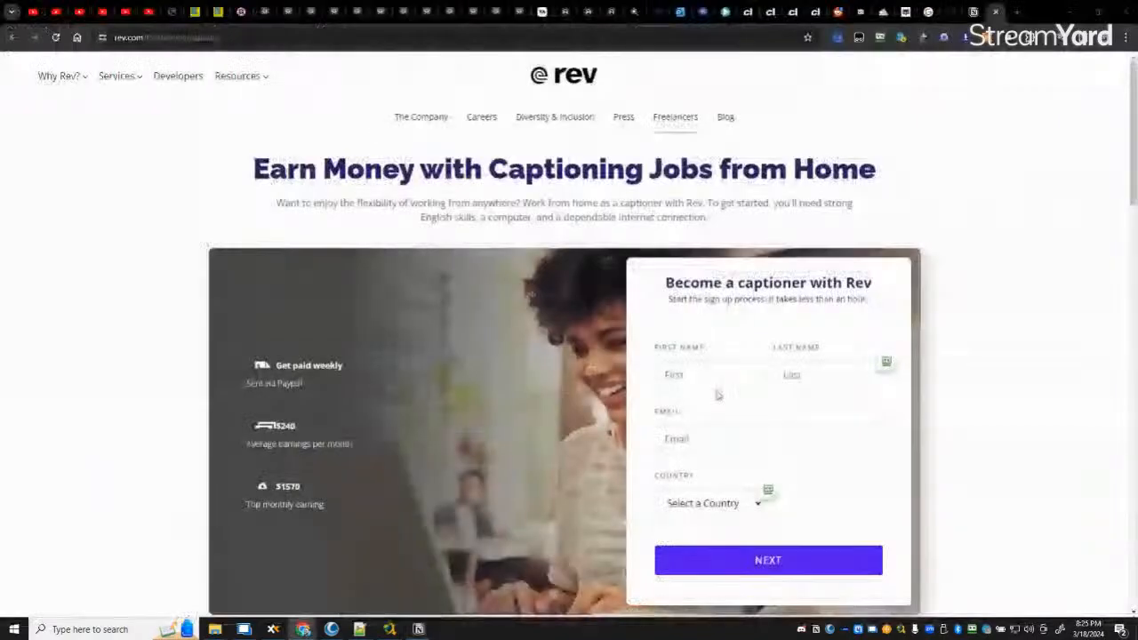
Step: Close the Rev application page in Chrome, return to Notion, and close the Captioner - Rev.com entry
click(997, 12)
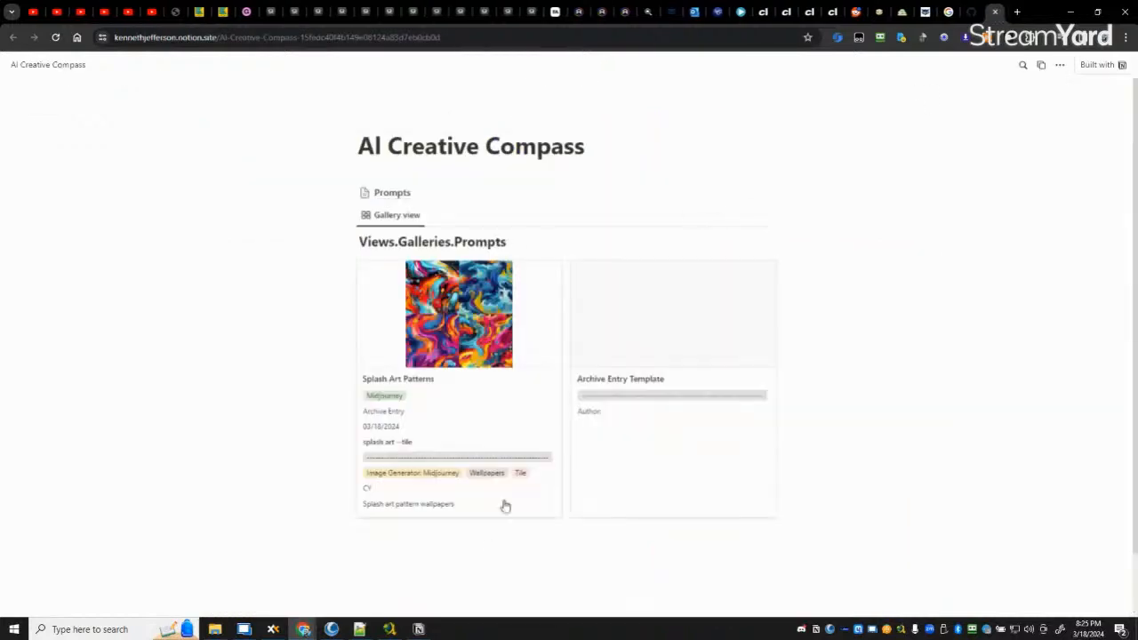
mouse_move(428, 630)
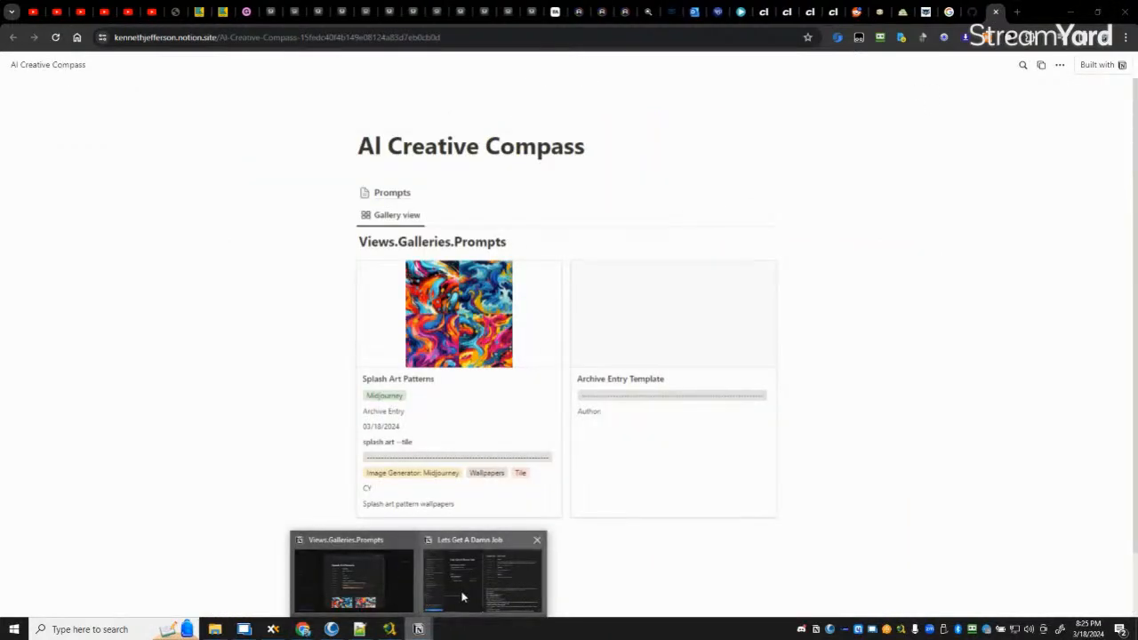
click(462, 598)
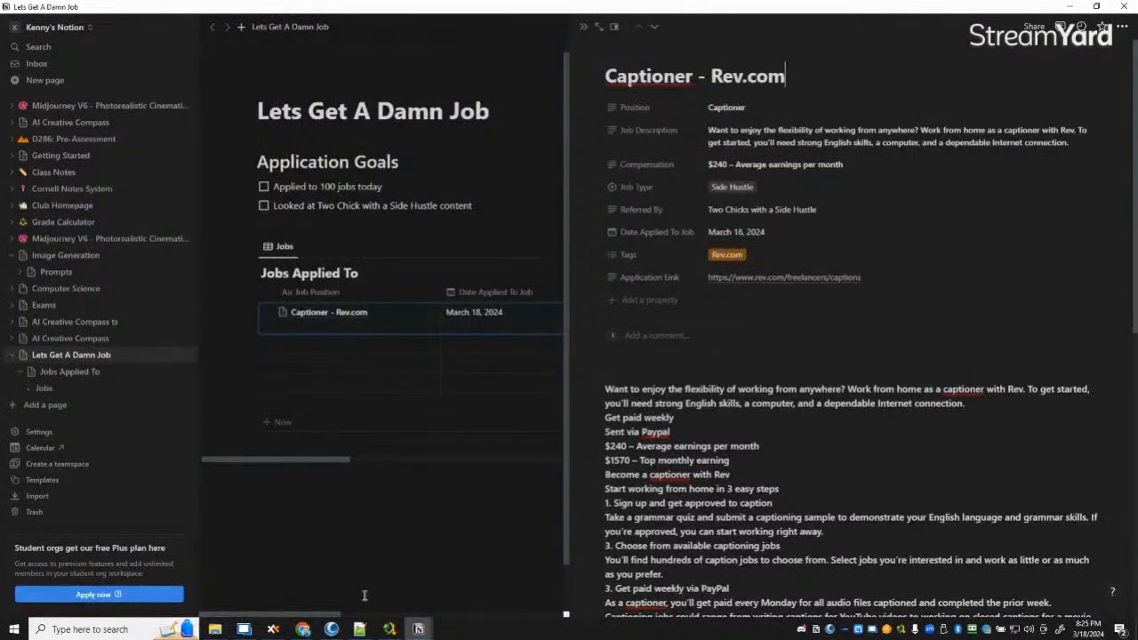
click(382, 578)
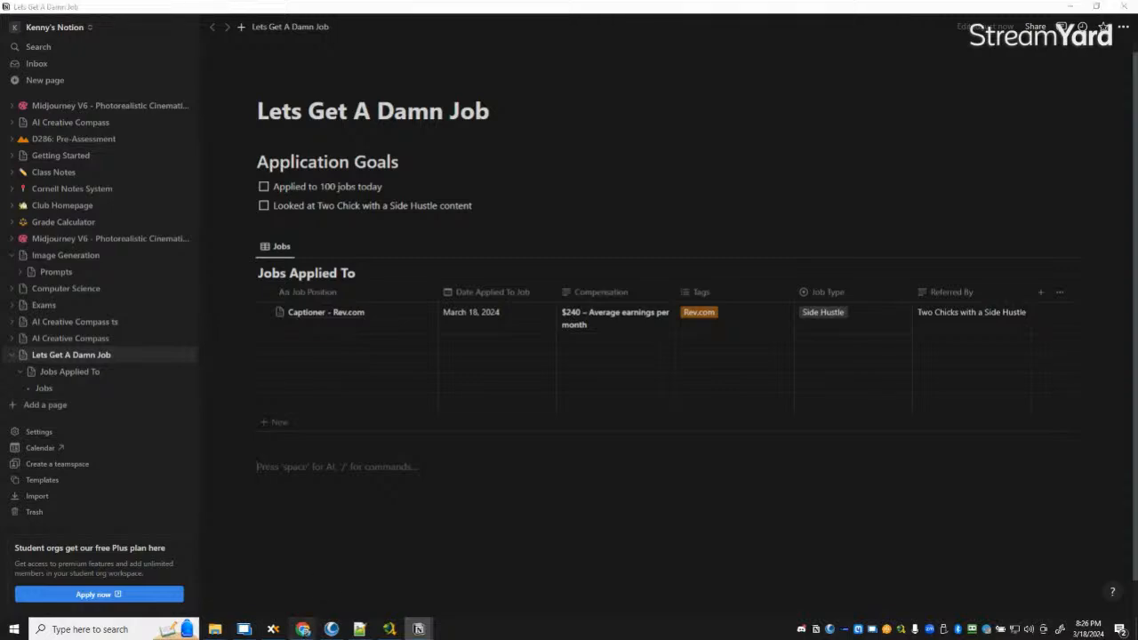
Step: Switch to Chrome and close the "$1500 A Month No Interview" YouTube video to return to the Two Chicks channel's videos
mouse_move(303, 629)
click(163, 578)
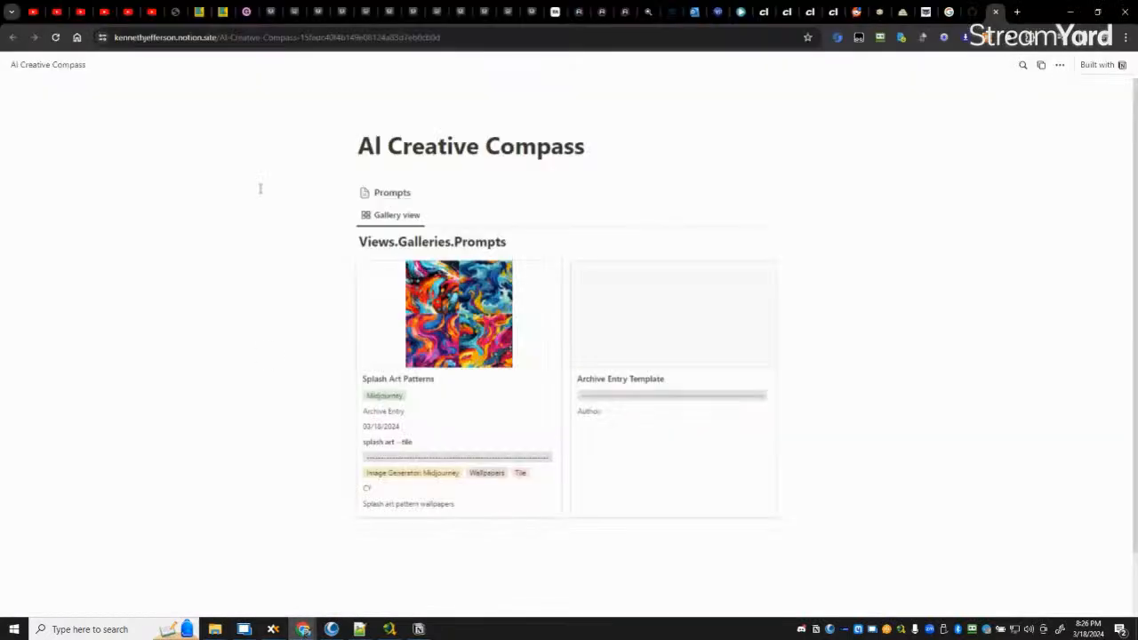
click(148, 11)
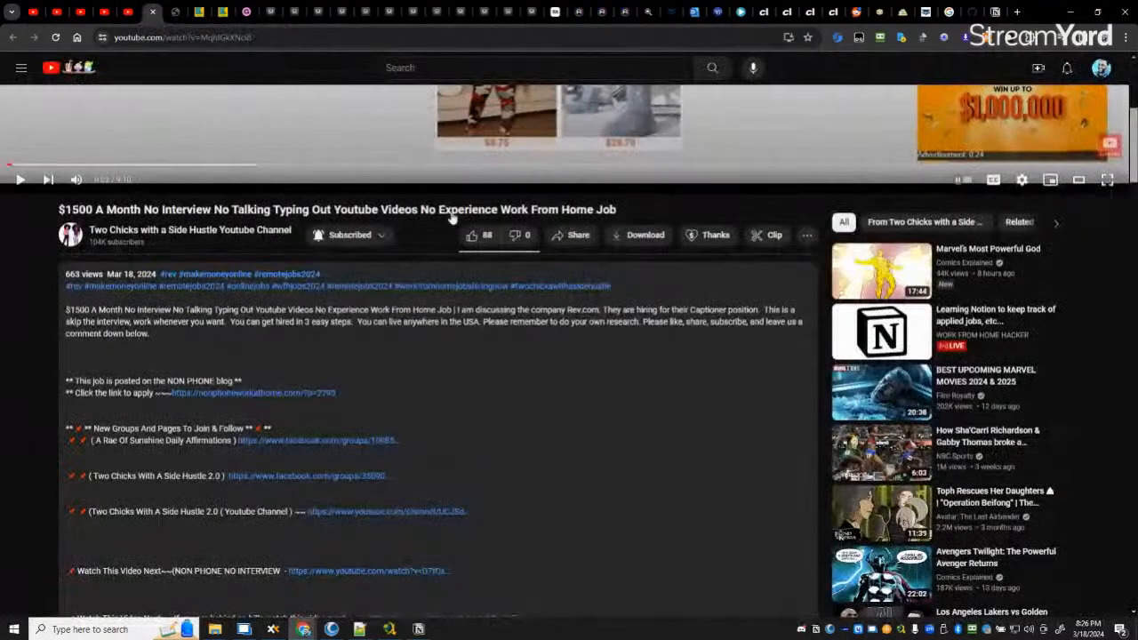
click(152, 12)
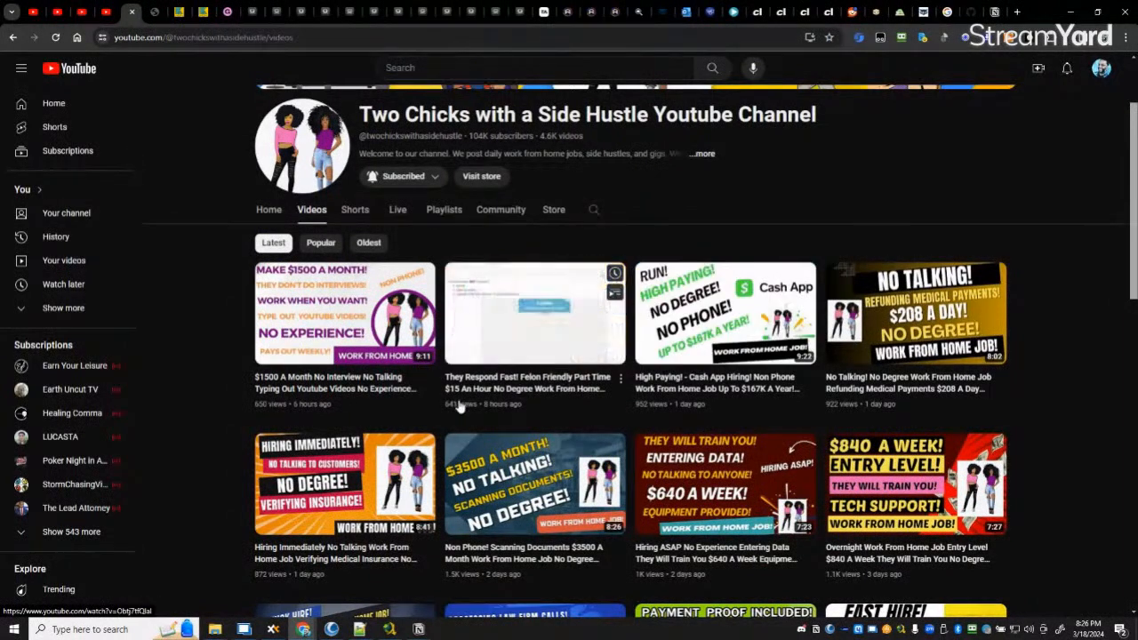
Step: Open the "They Respond Fast! Felon Friendly Part Time $15 An Hour" video in a new tab and switch to it
right_click(535, 380)
click(625, 401)
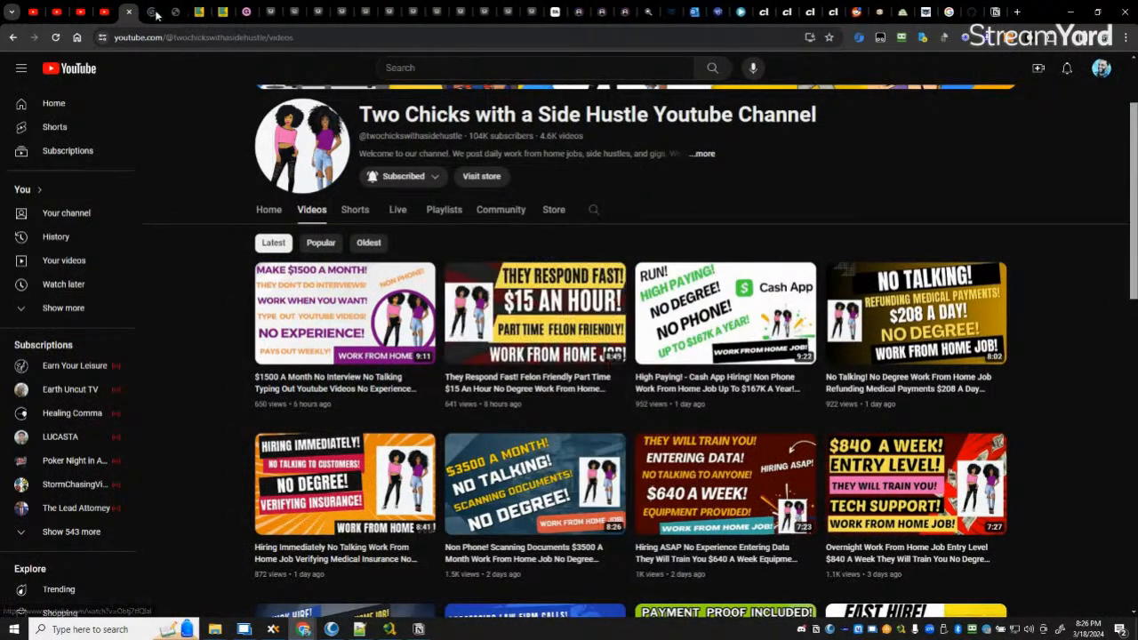
click(148, 12)
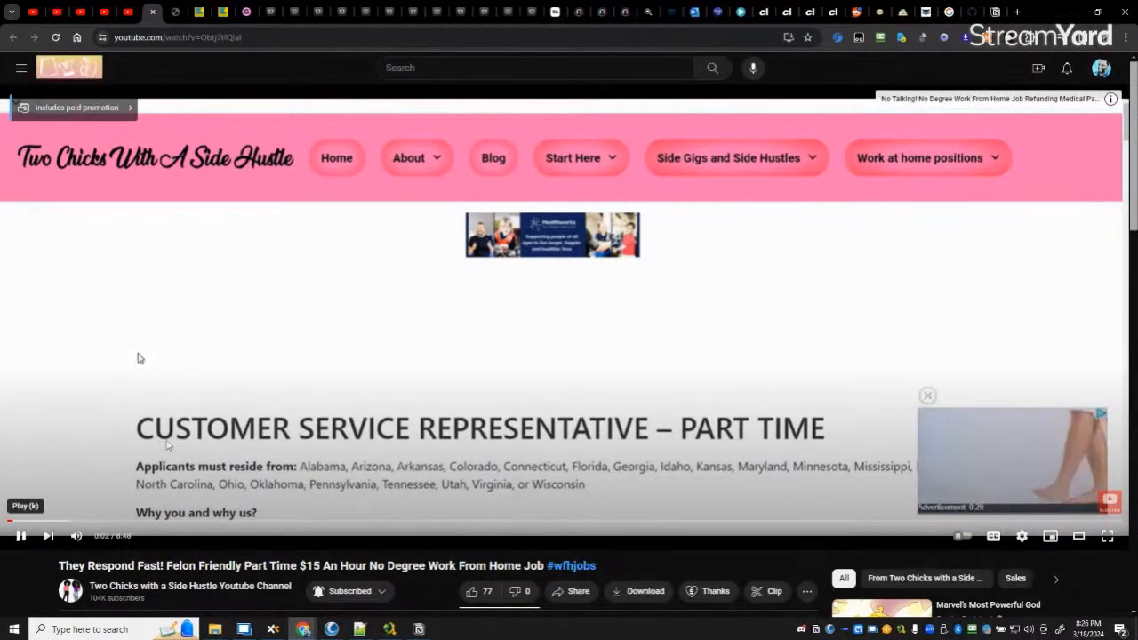
Step: Expand the video's description and open the Customer Service Representative – Part Time posting on the Two Chicks blog
scroll(453, 324, down, 3)
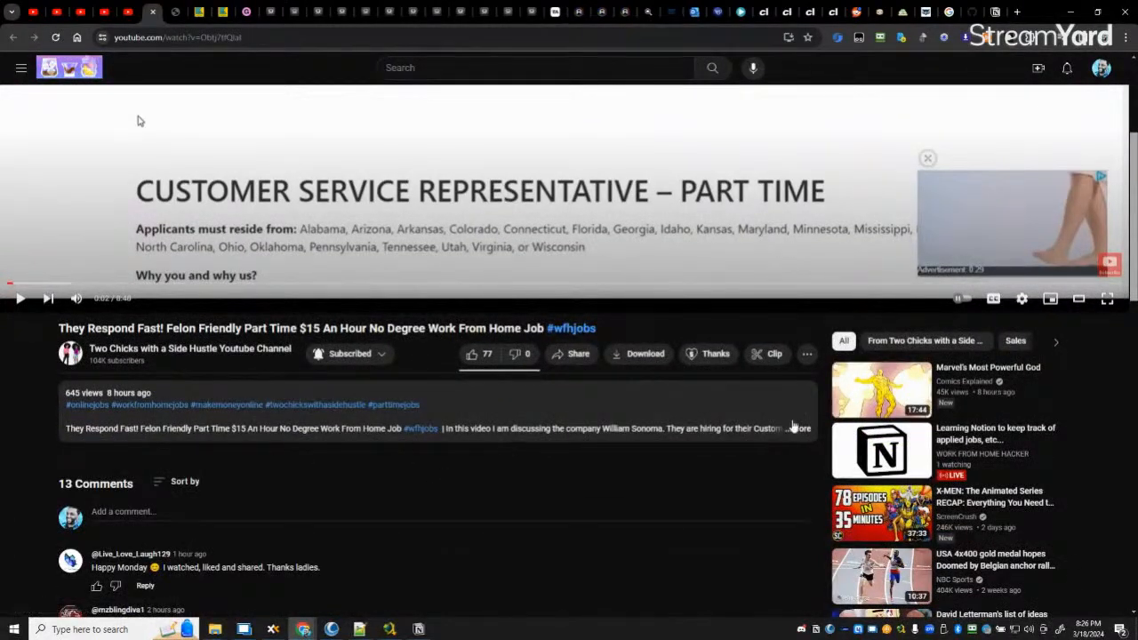
click(658, 431)
scroll(658, 432, down, 2)
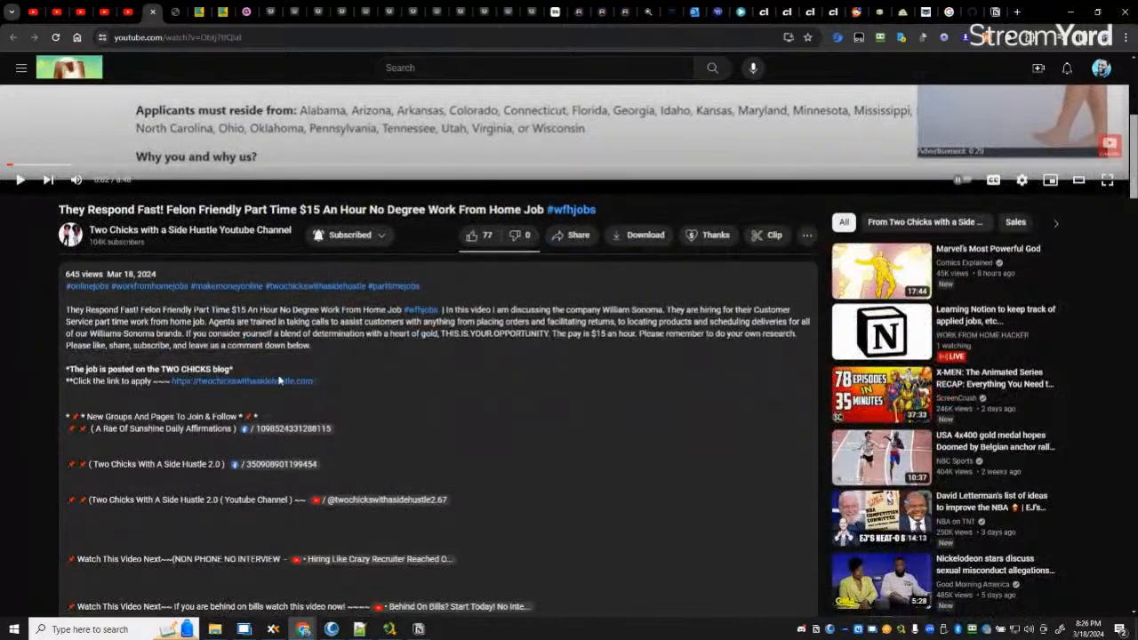
click(169, 11)
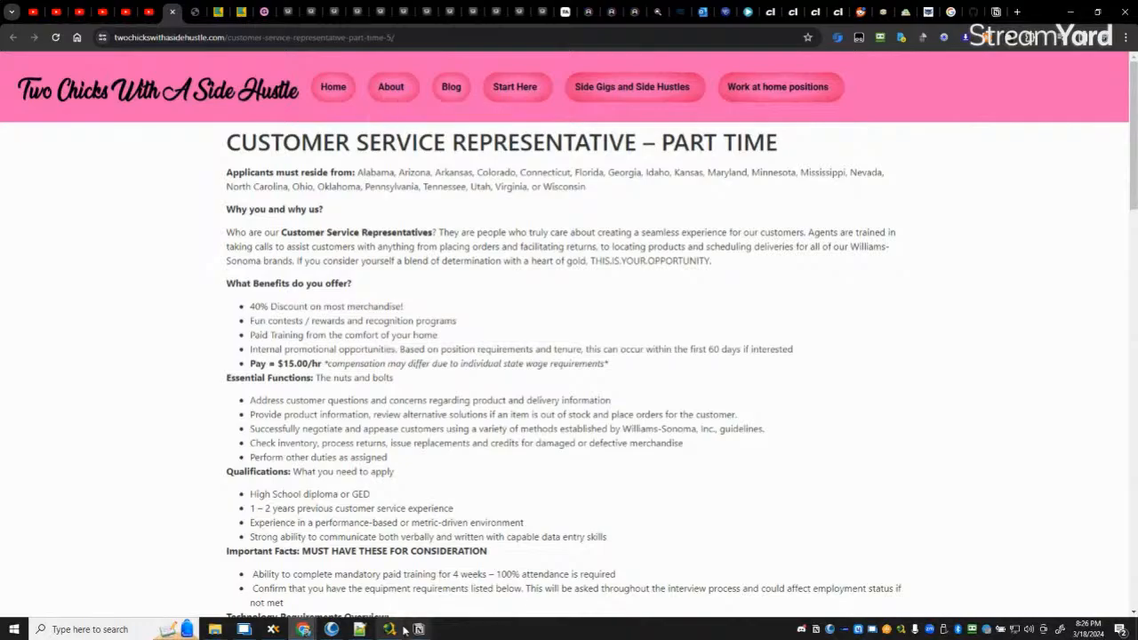
Step: Switch to Notion and open the empty row below Captioner - Rev.com in the Jobs Applied To table
mouse_move(418, 628)
click(445, 578)
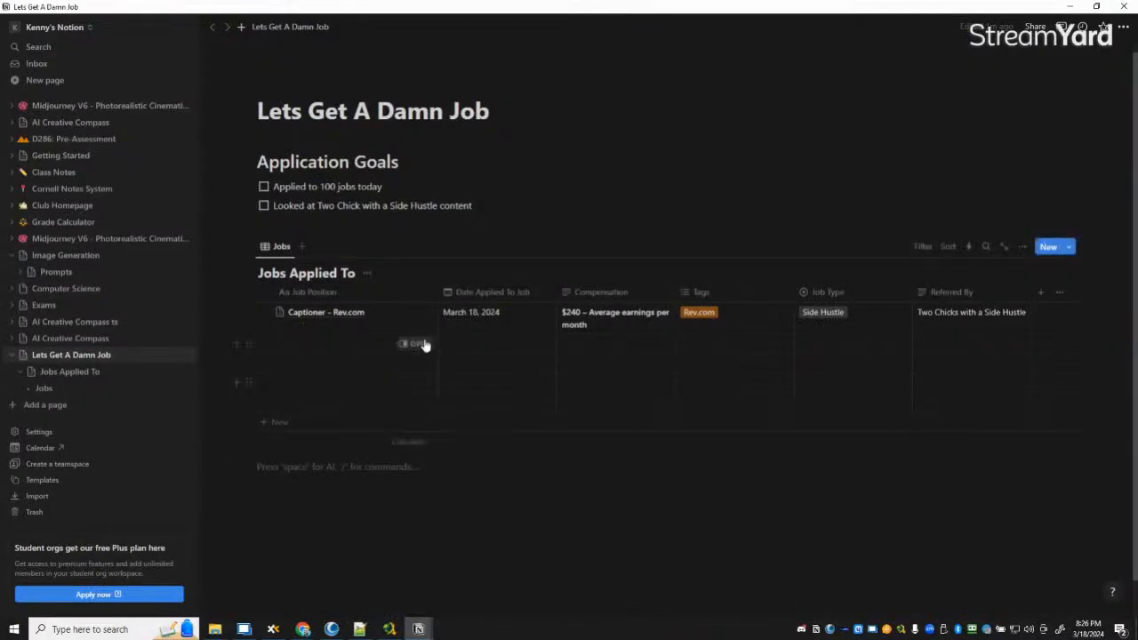
click(421, 346)
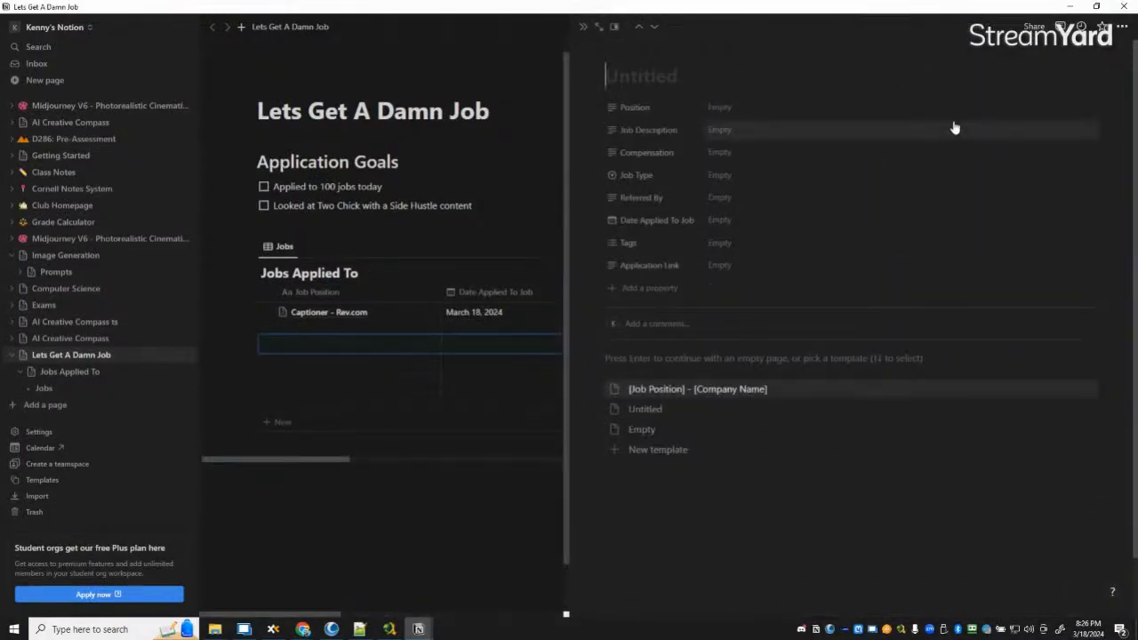
Step: Switch to Chrome and copy the heading "CUSTOMER SERVICE REPRESENTATIVE – PART TIME" from the blog posting
mouse_move(302, 629)
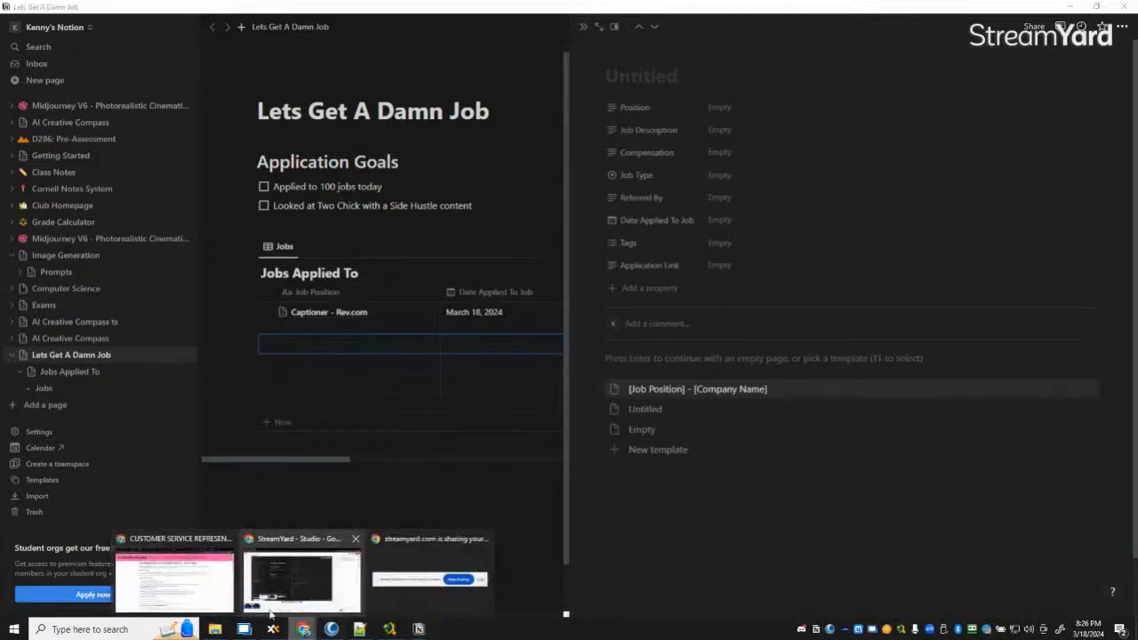
click(169, 578)
drag(231, 143, 720, 142)
click(286, 140)
drag(228, 142, 838, 151)
key(ctrl+c)
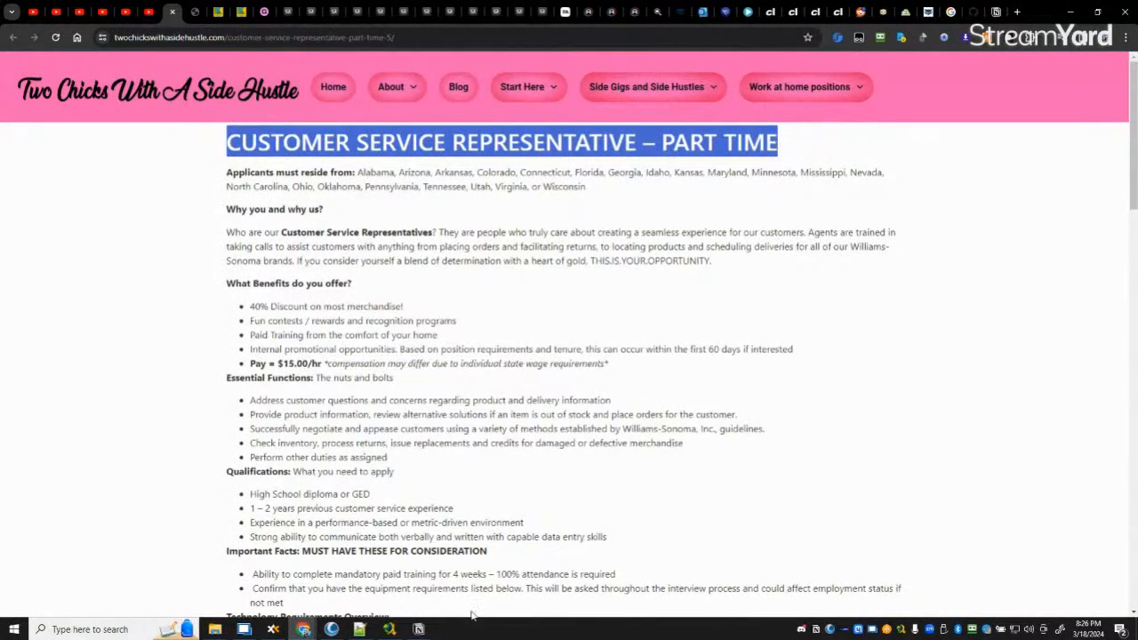
Step: Return to Notion, paste the copied heading as the new entry's title, and apply the Untitled template
click(418, 629)
click(457, 590)
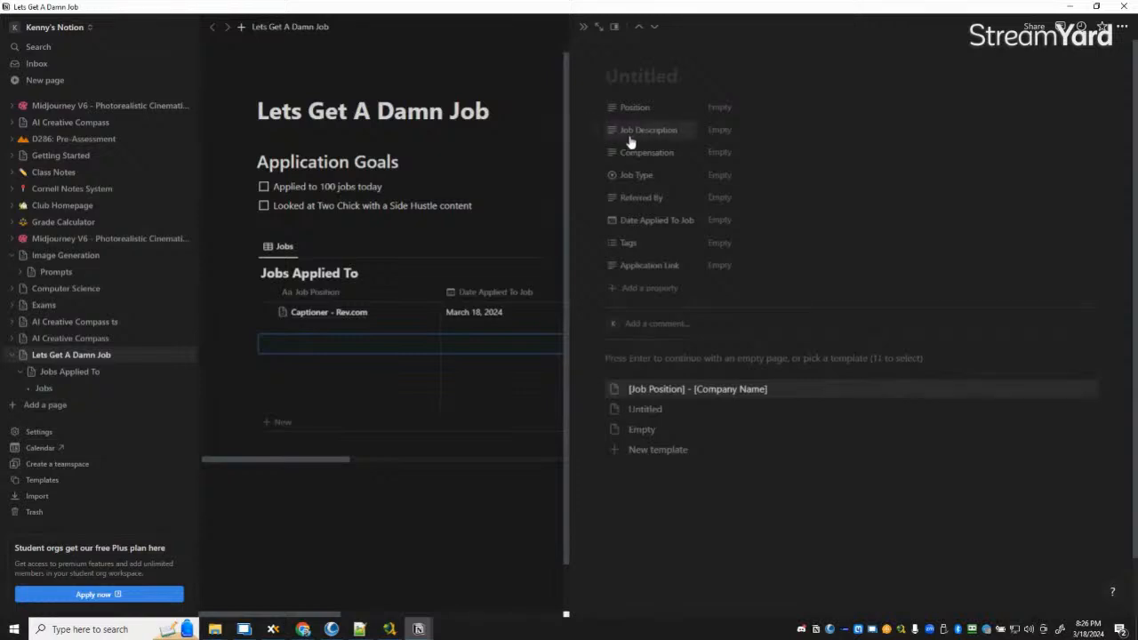
key(ctrl+v)
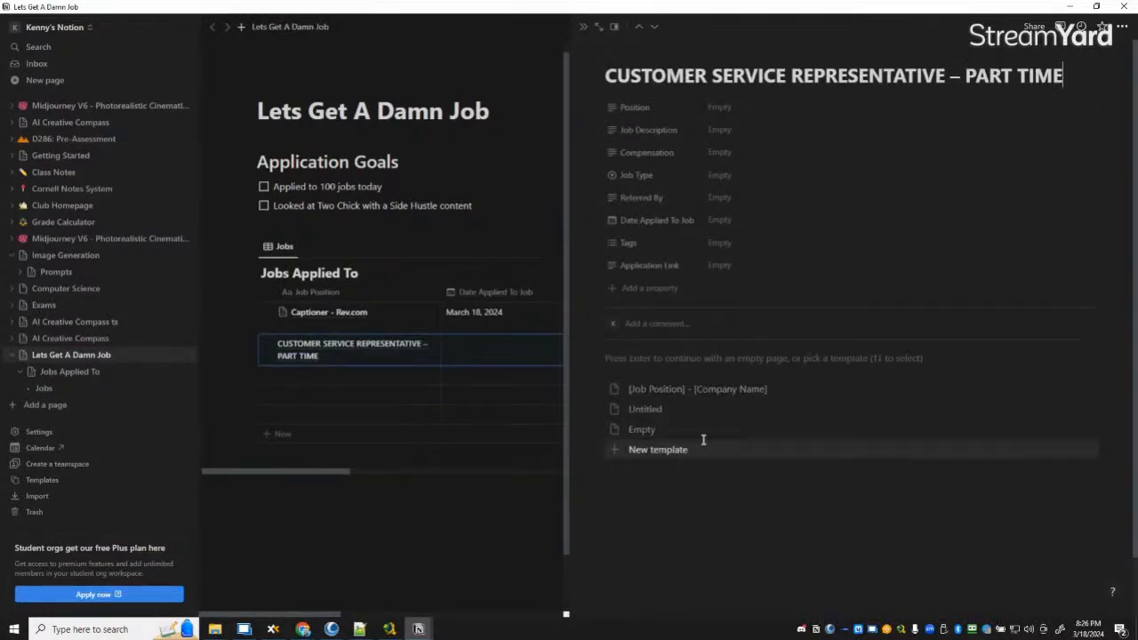
click(696, 407)
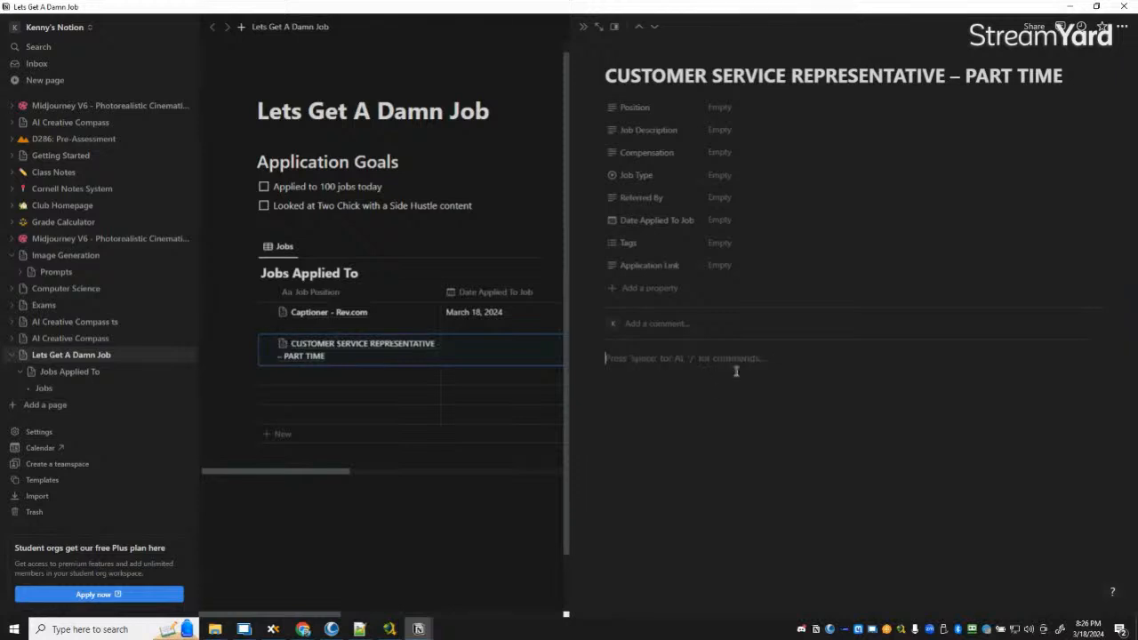
click(762, 78)
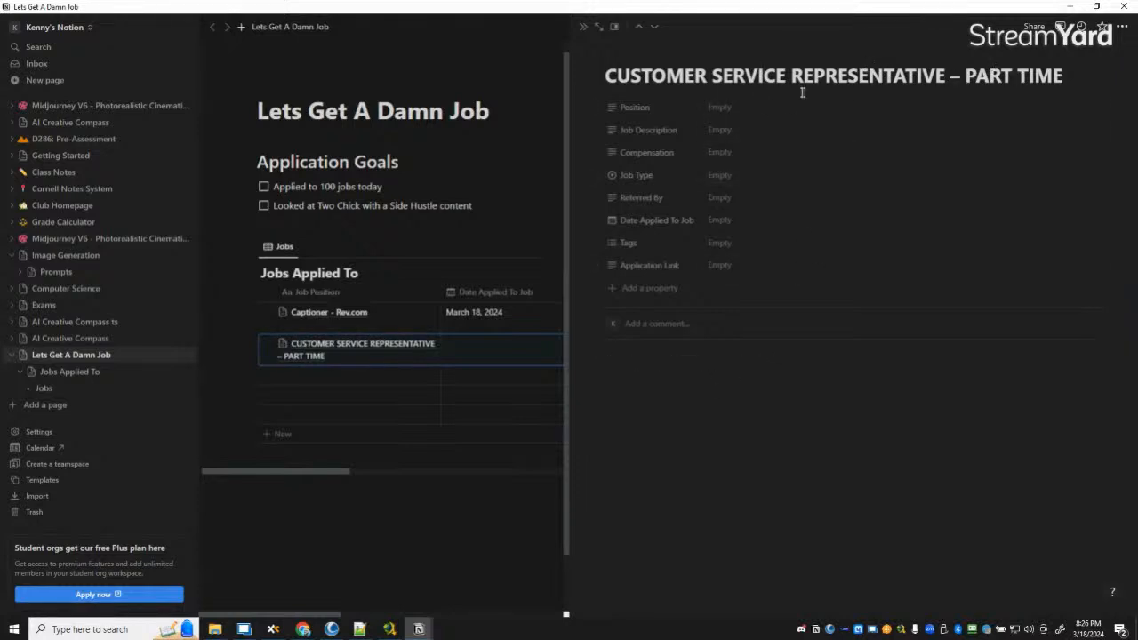
Step: Set the entry's Job Type to W2 - Part Time and replace "– PART TIME" in the title with a hyphen
click(738, 177)
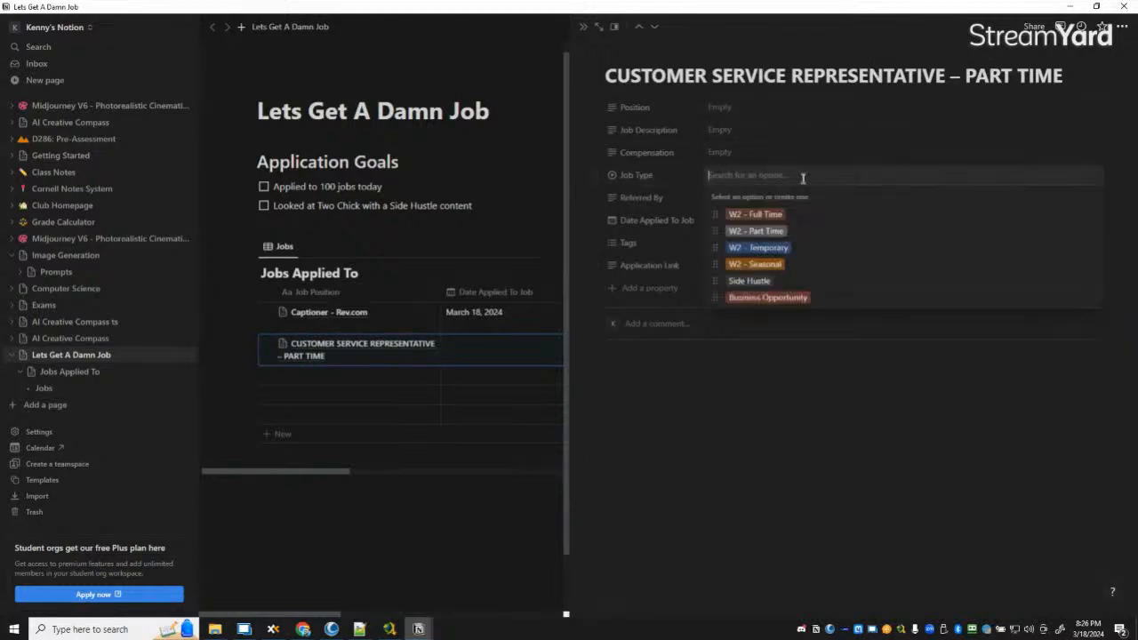
click(781, 232)
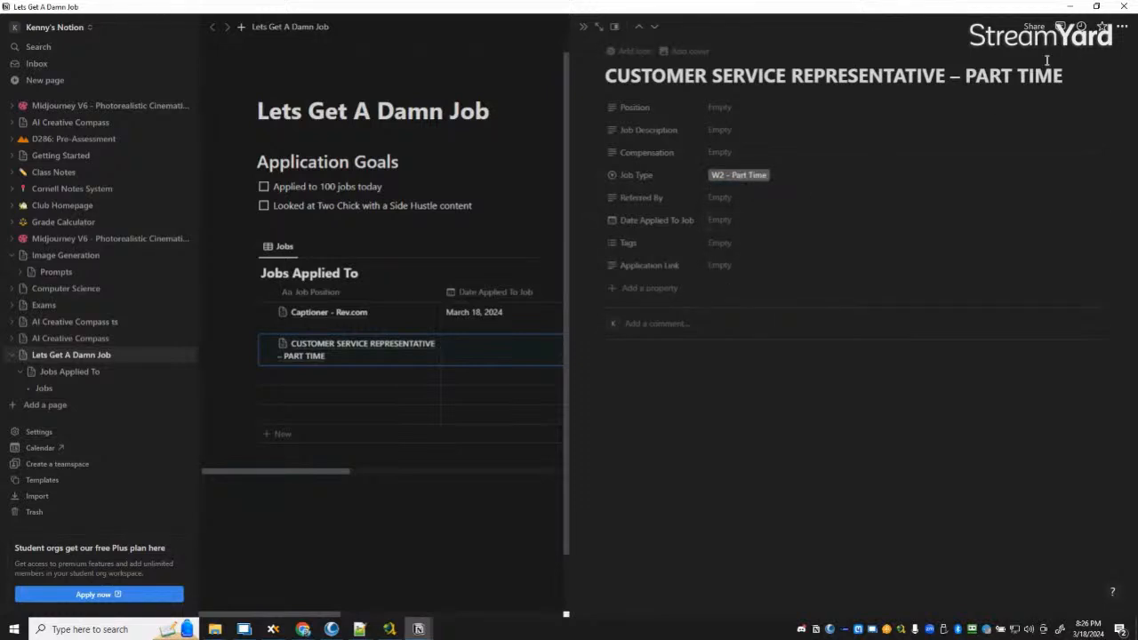
drag(955, 77, 1078, 73)
key(BackSpace)
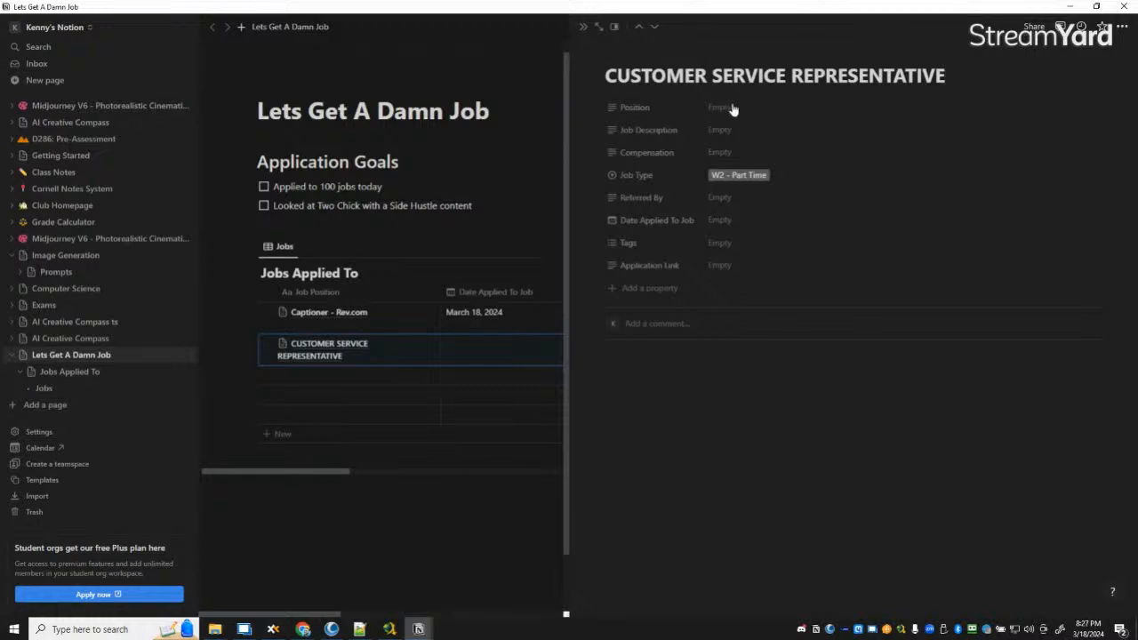
text(-)
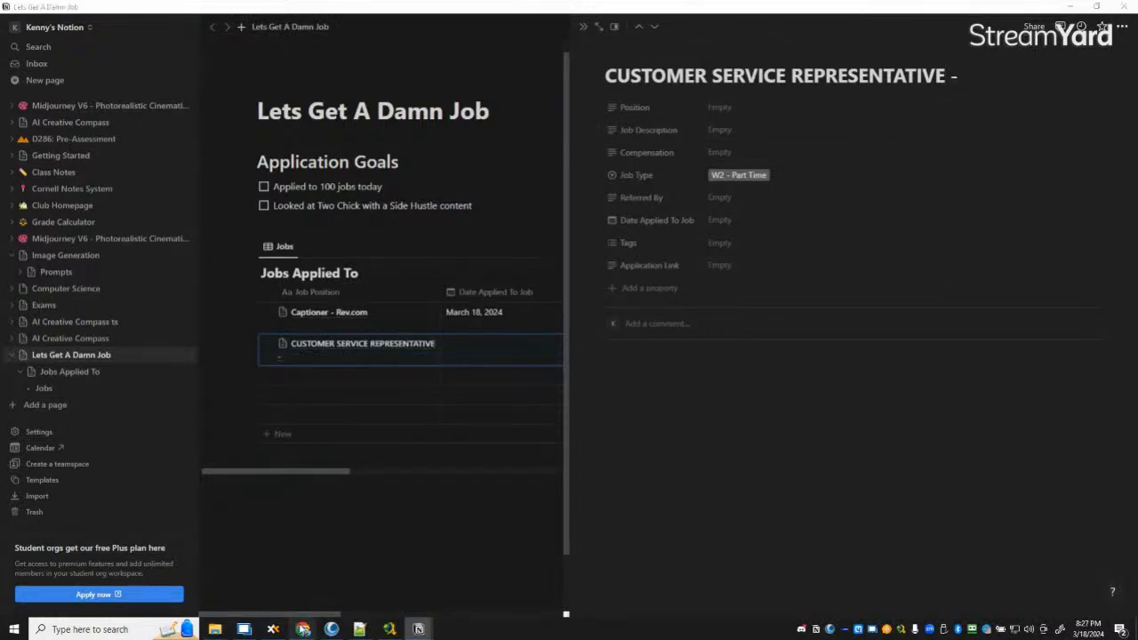
Step: Switch to Chrome and open the application page linked at the end of the Customer Service Representative posting
click(140, 582)
scroll(657, 341, down, 1)
scroll(658, 341, down, 10)
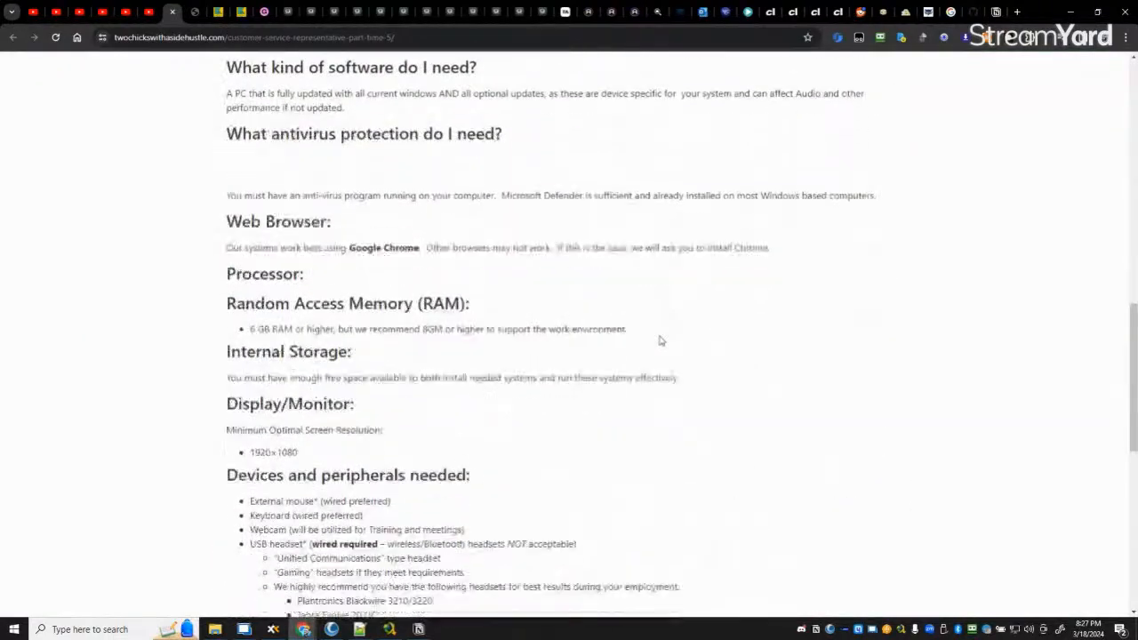
scroll(660, 340, down, 7)
scroll(660, 341, up, 3)
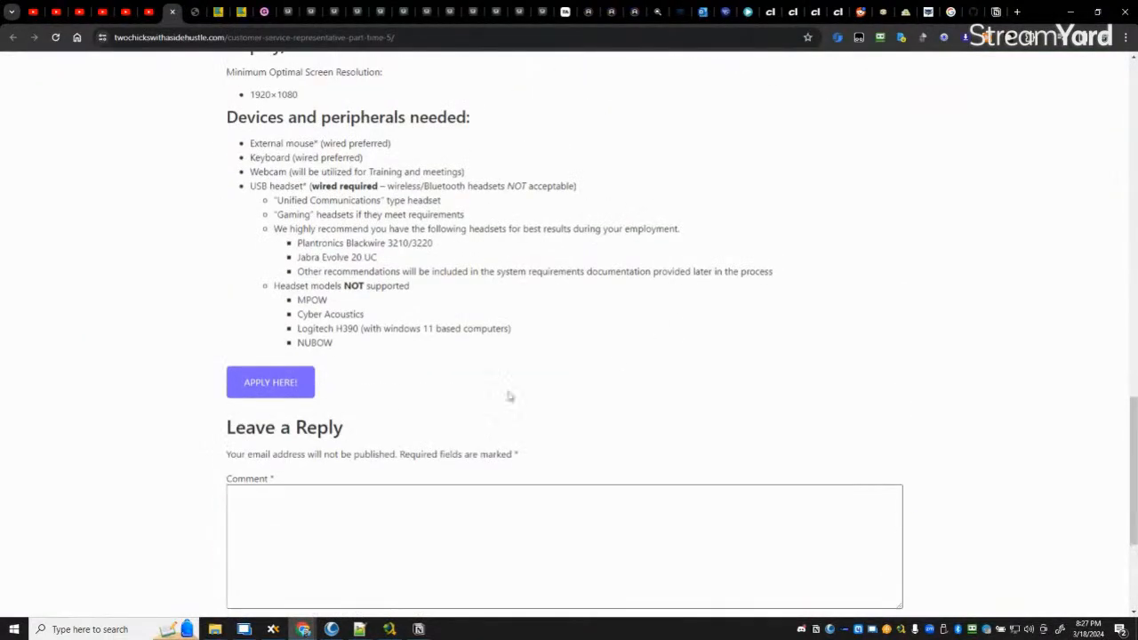
click(272, 395)
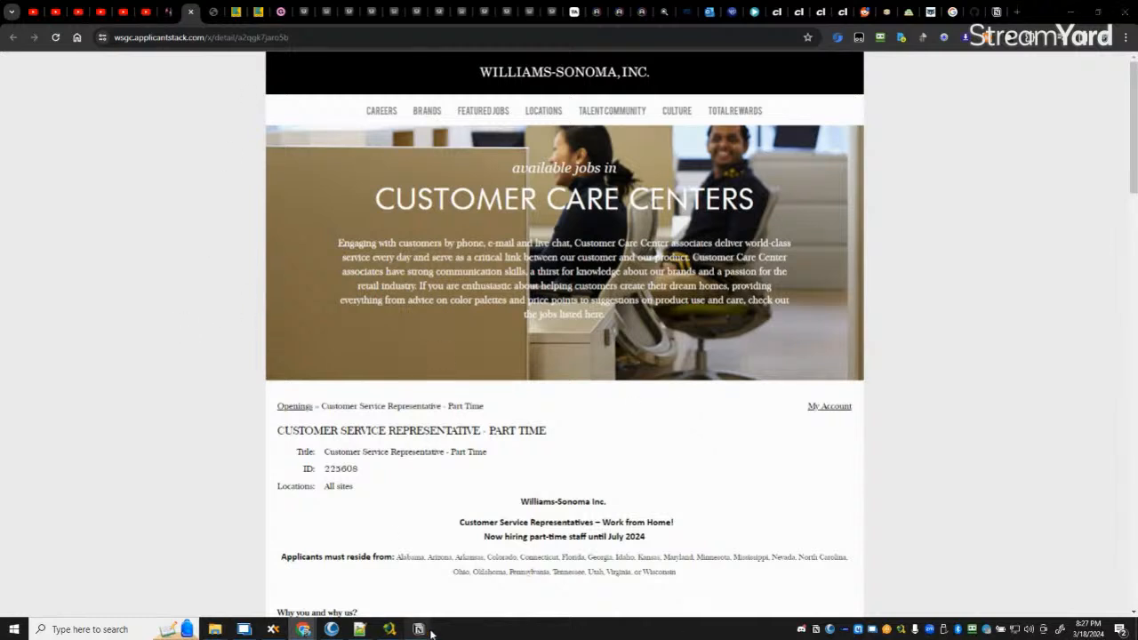
Step: Return to Notion, complete the entry's title with "William-Sonoma", and set Position to "Customer Service Representative"
mouse_move(418, 629)
click(480, 573)
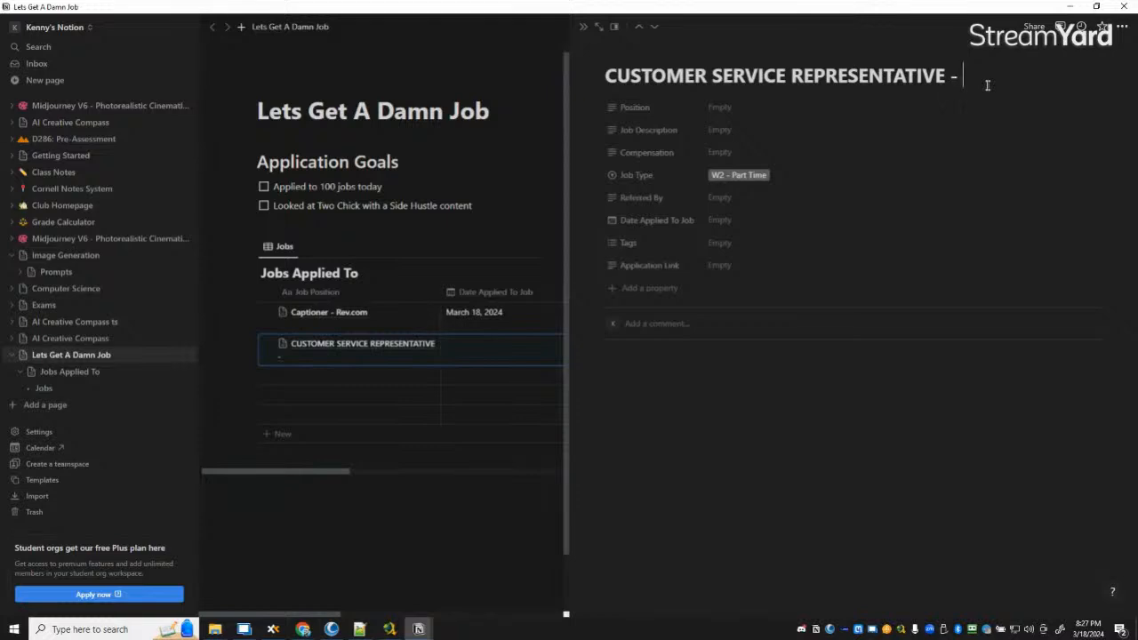
text(William-Sonoma)
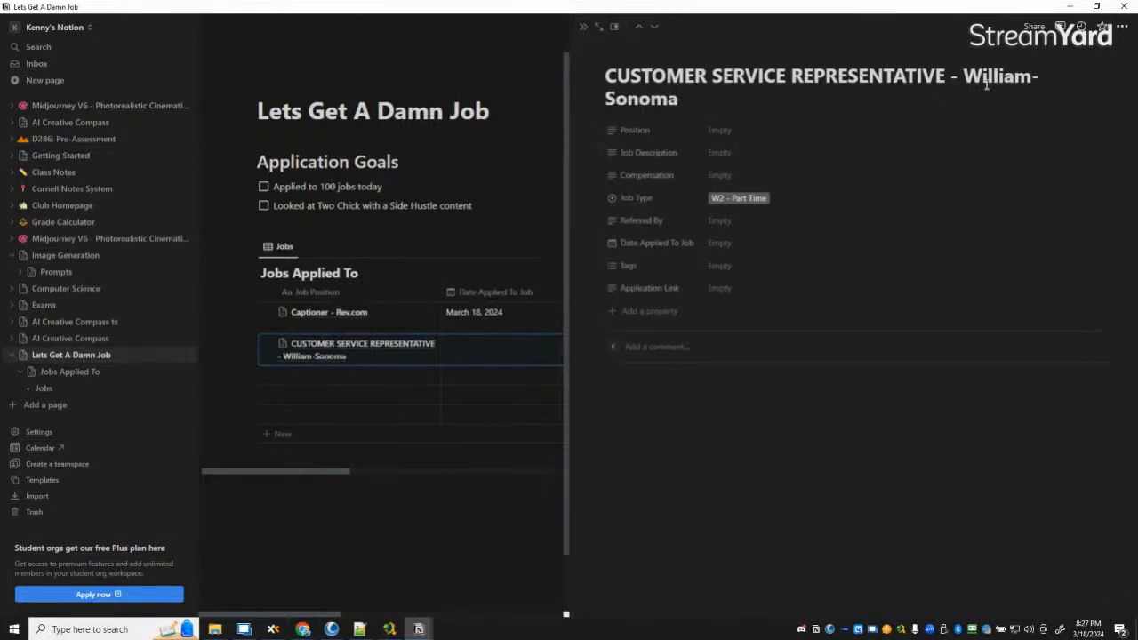
click(744, 133)
text(Customer Service Representative)
click(865, 147)
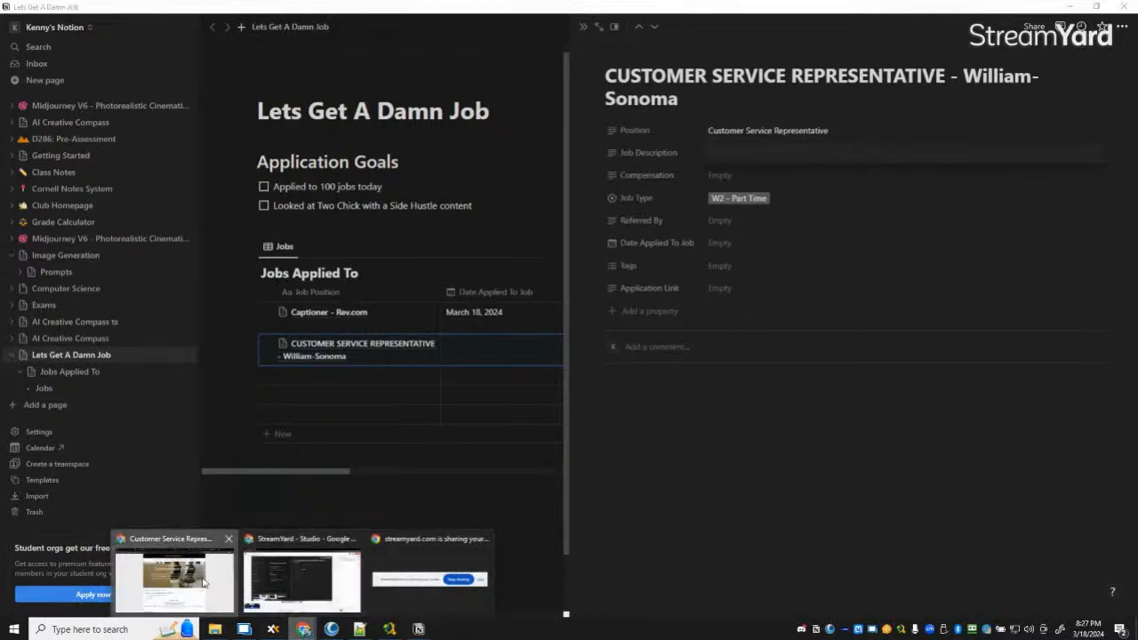
Step: Switch to Chrome and copy the first four Essential Functions bullets from the Williams-Sonoma posting
click(178, 574)
scroll(720, 294, down, 2)
scroll(720, 273, down, 3)
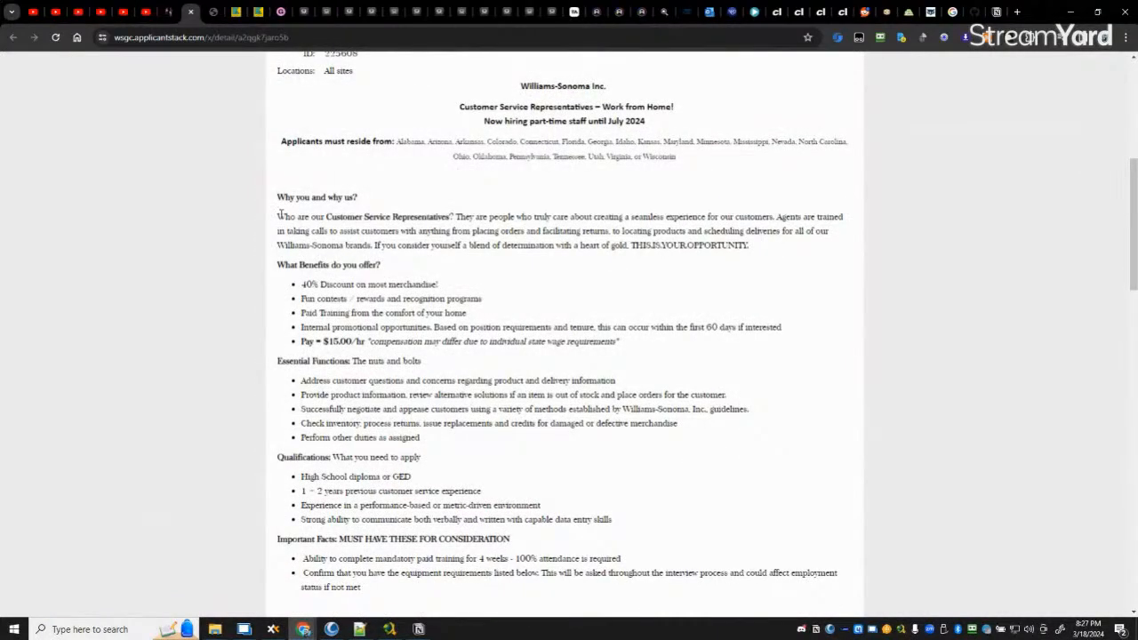
scroll(286, 226, down, 2)
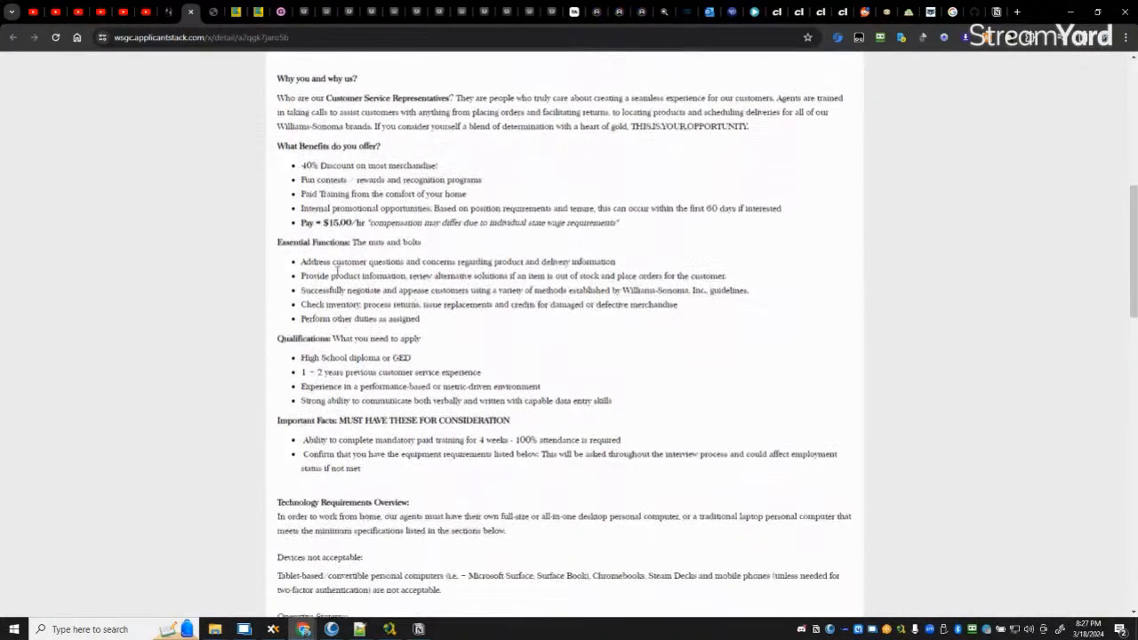
drag(302, 258, 753, 310)
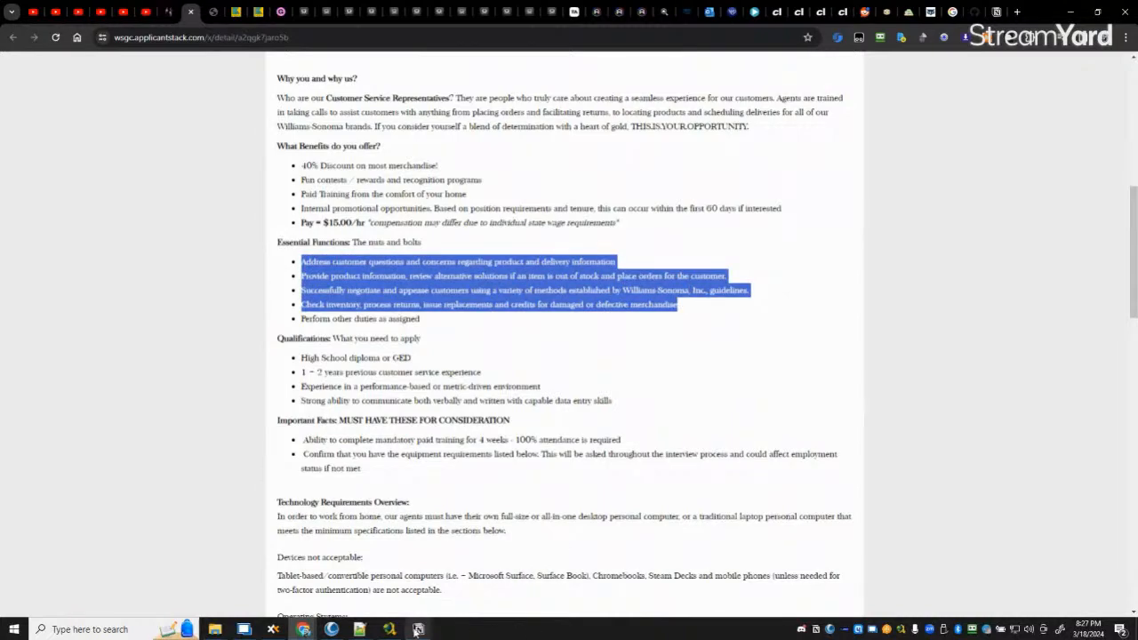
Step: Return to Notion, paste the four copied bullets into Job Description, and remove the blank first line
click(418, 628)
click(480, 569)
click(727, 152)
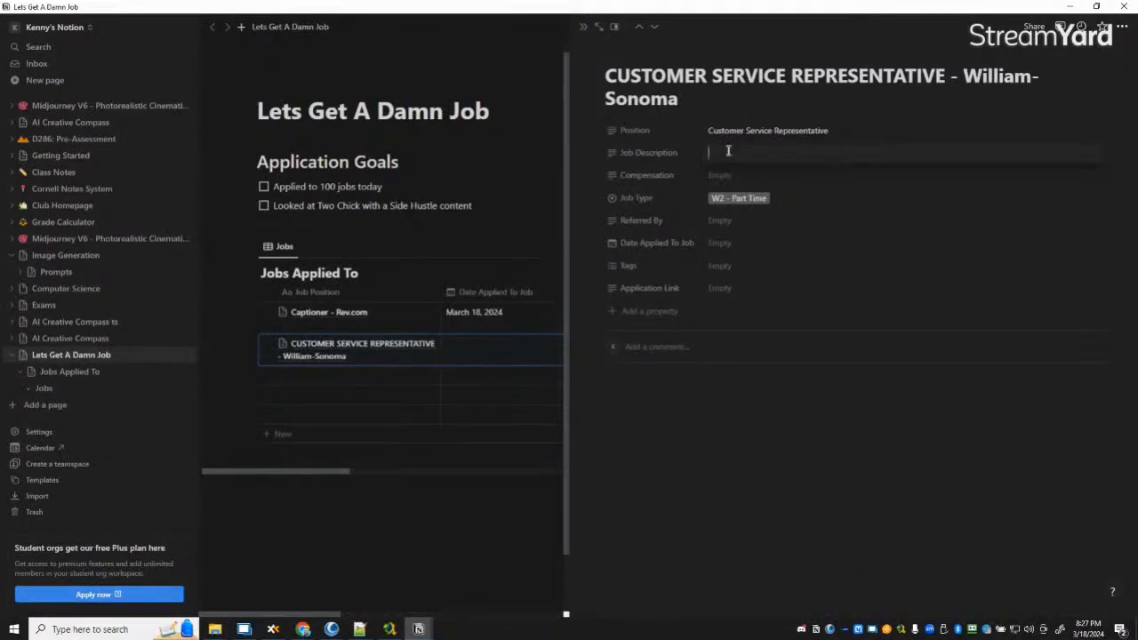
text(• Address customer questions and concerns regarding product and delivery information • Provide product information, review alternative solutions if an item is out of stock and place orders for the customer. • Successfully negotiate and appease customers using a variety of methods established by Williams Sonoma, Inc., guidelines. • Check inventory, process returns, issue replacements and credits for damaged or defective merchandise)
click(724, 155)
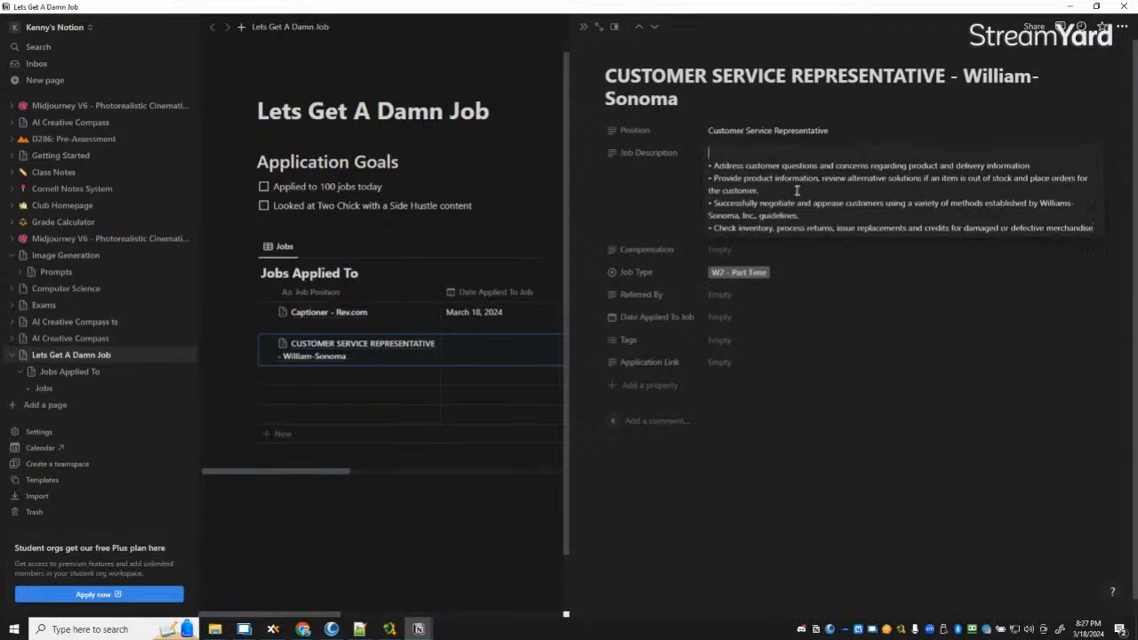
key(Delete)
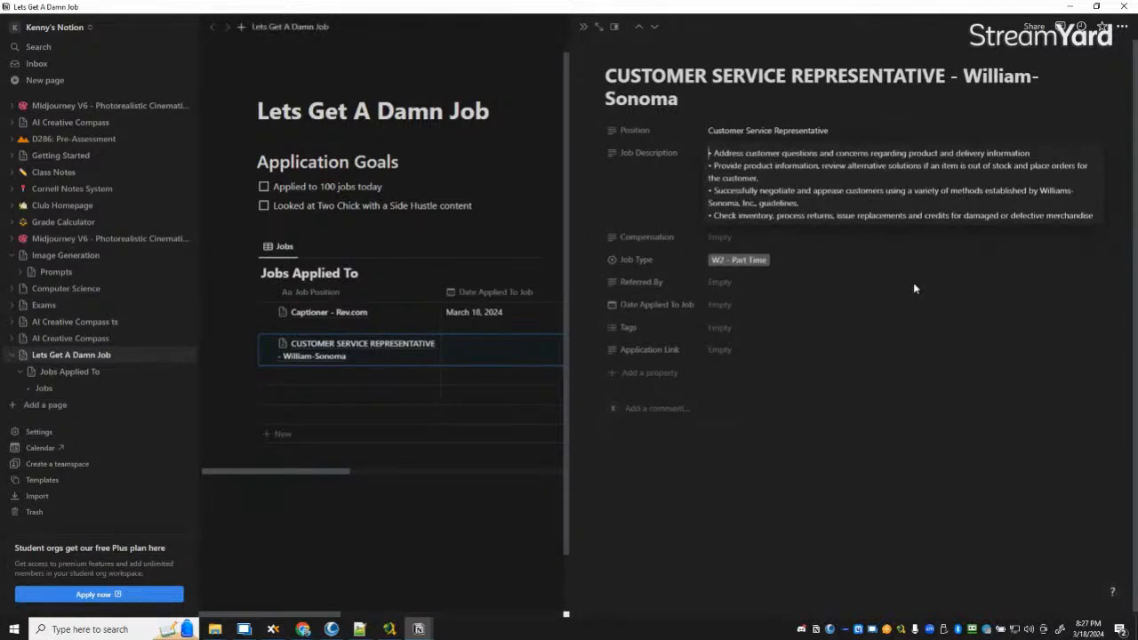
Step: Check the pay in the Williams-Sonoma posting in Chrome, then set the Notion entry's Compensation to $15/hr
mouse_move(303, 628)
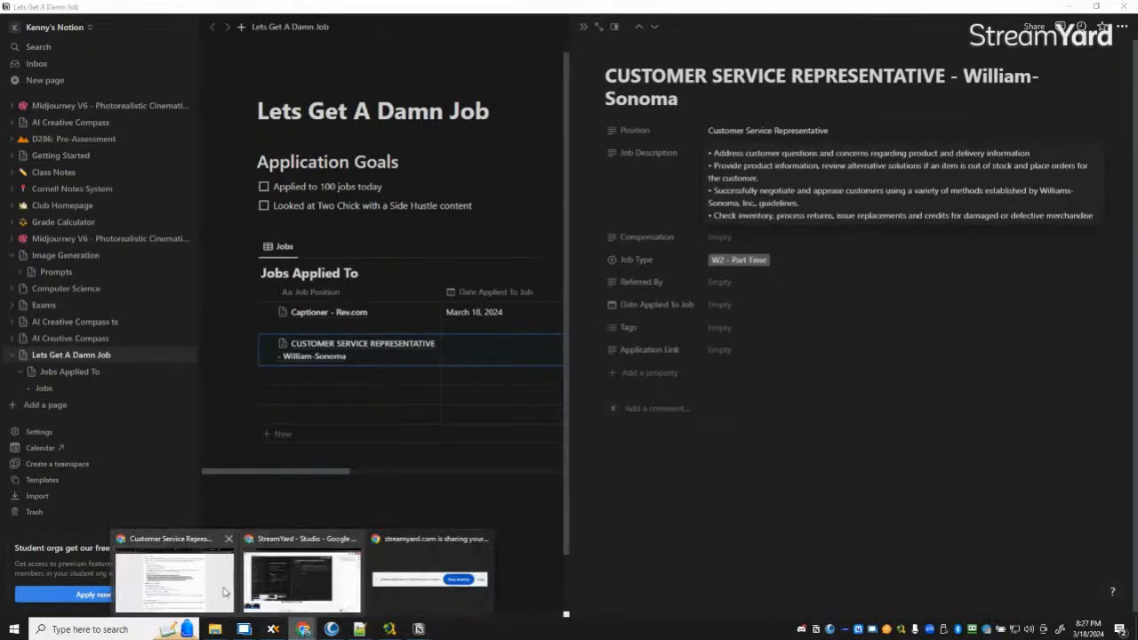
click(226, 592)
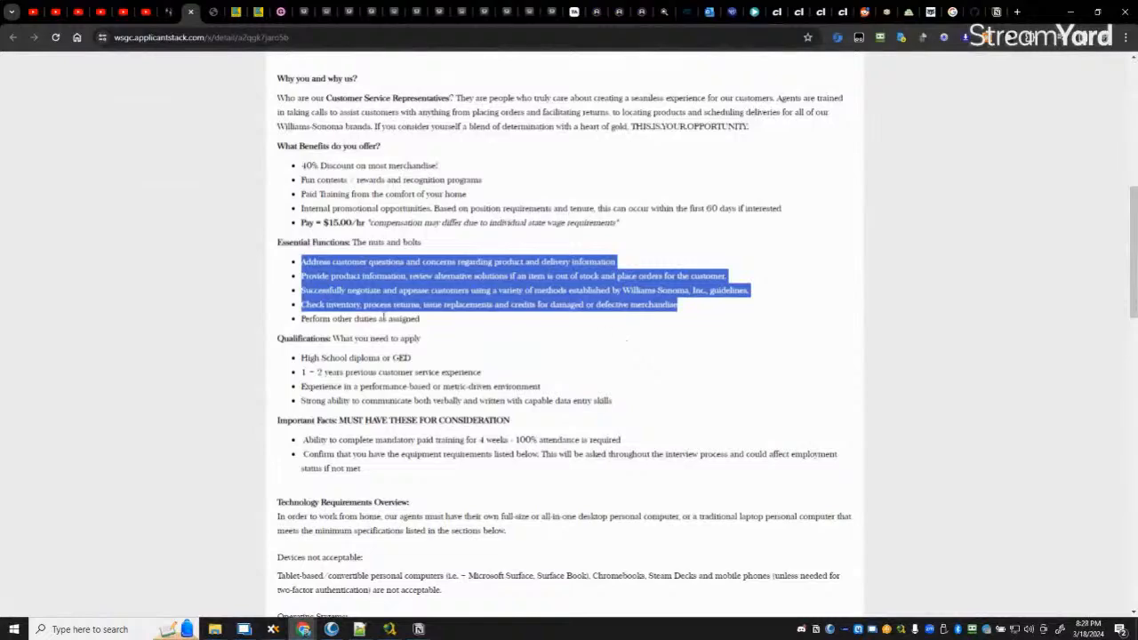
click(316, 325)
scroll(423, 343, down, 5)
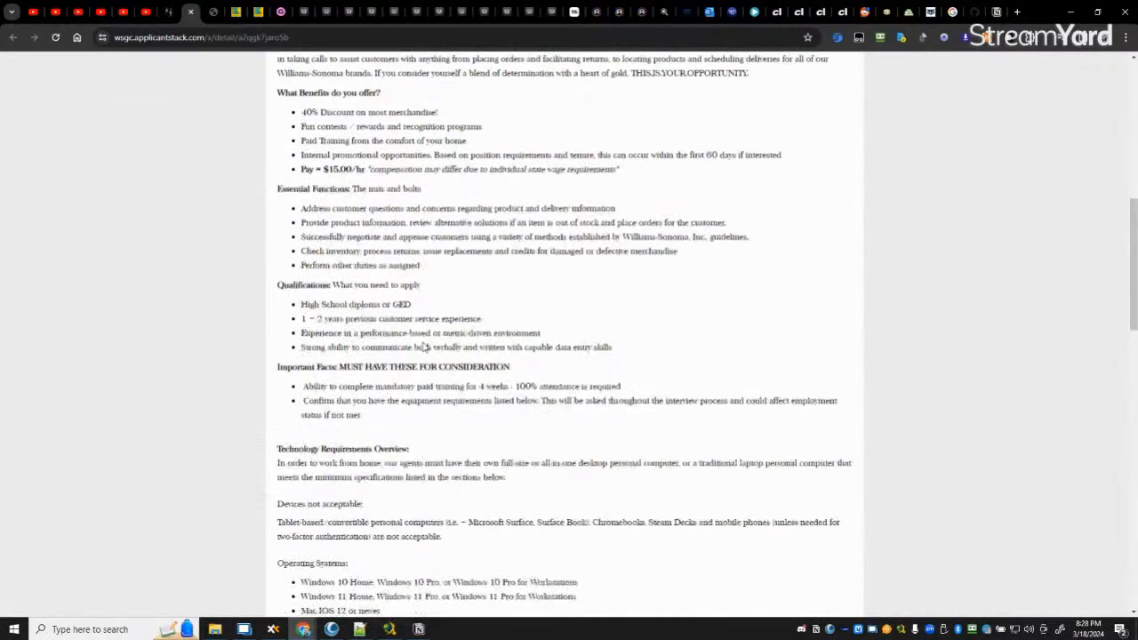
scroll(423, 343, up, 5)
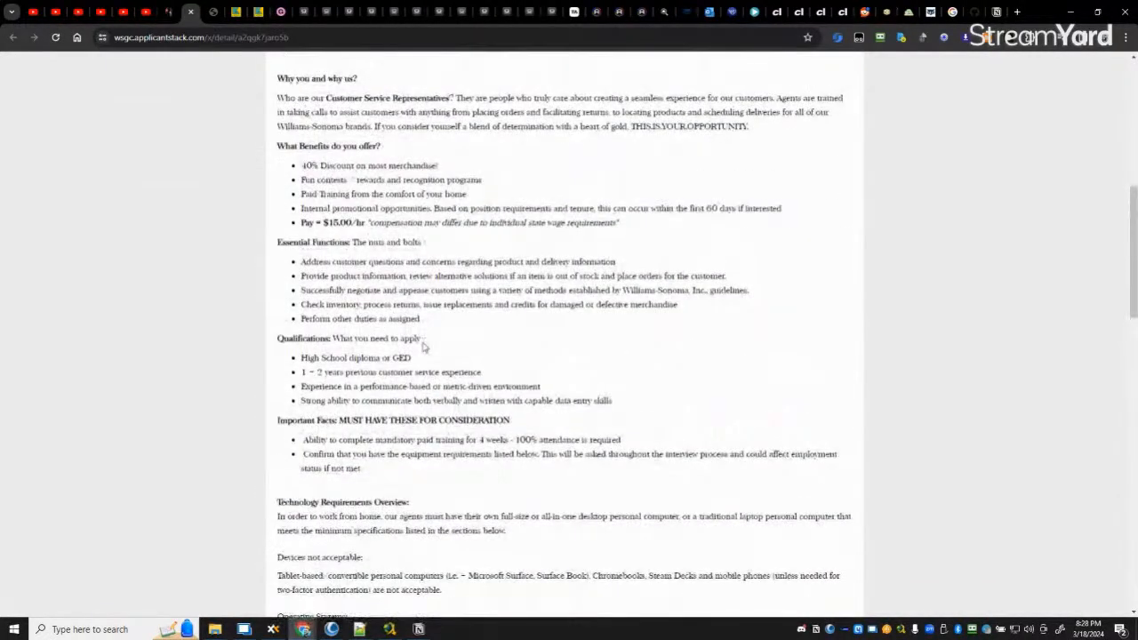
scroll(423, 343, up, 1)
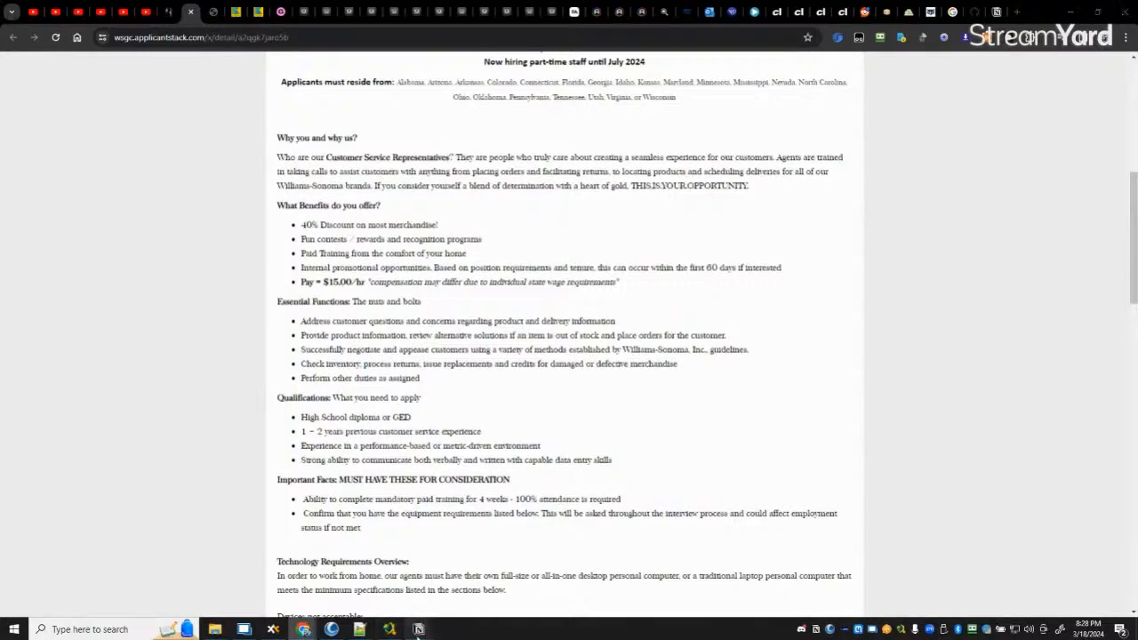
mouse_move(418, 629)
click(480, 578)
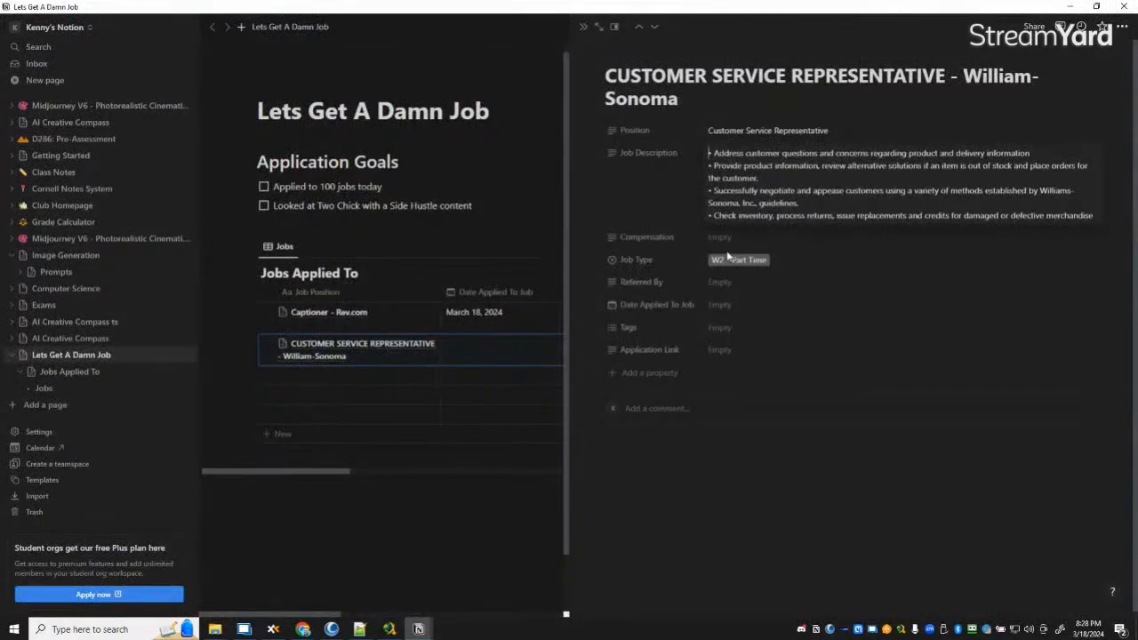
click(758, 241)
text($15/hr)
Step: Set the entry's Referred By property to "Two Chicks with a Side Hustle"
click(778, 284)
text(Two Chicks)
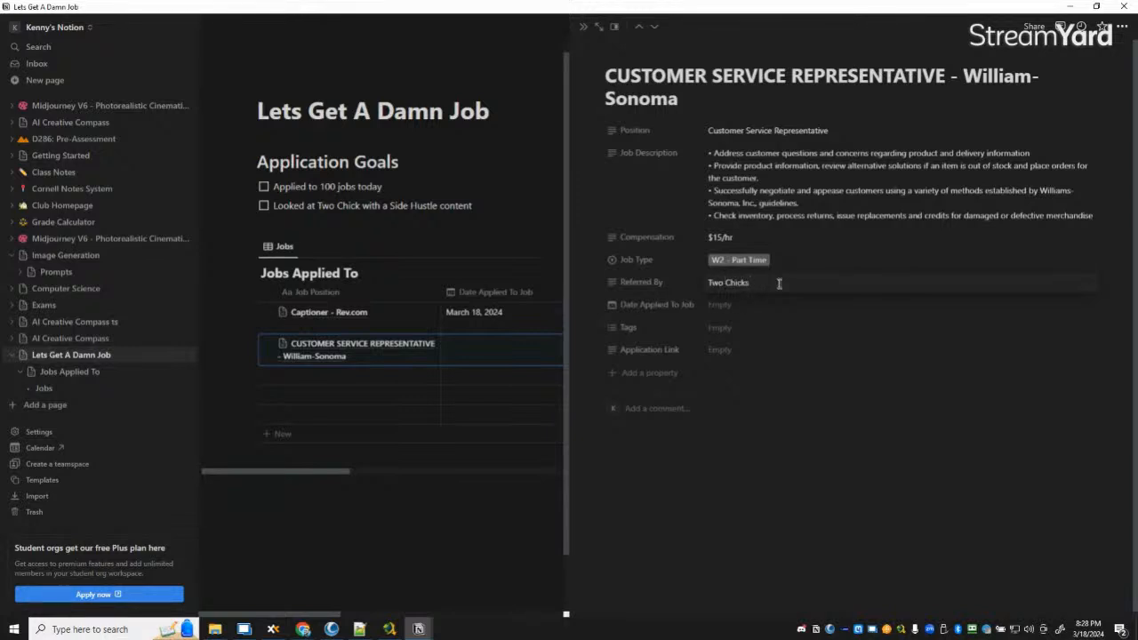
text(ide Hustle)
click(1125, 368)
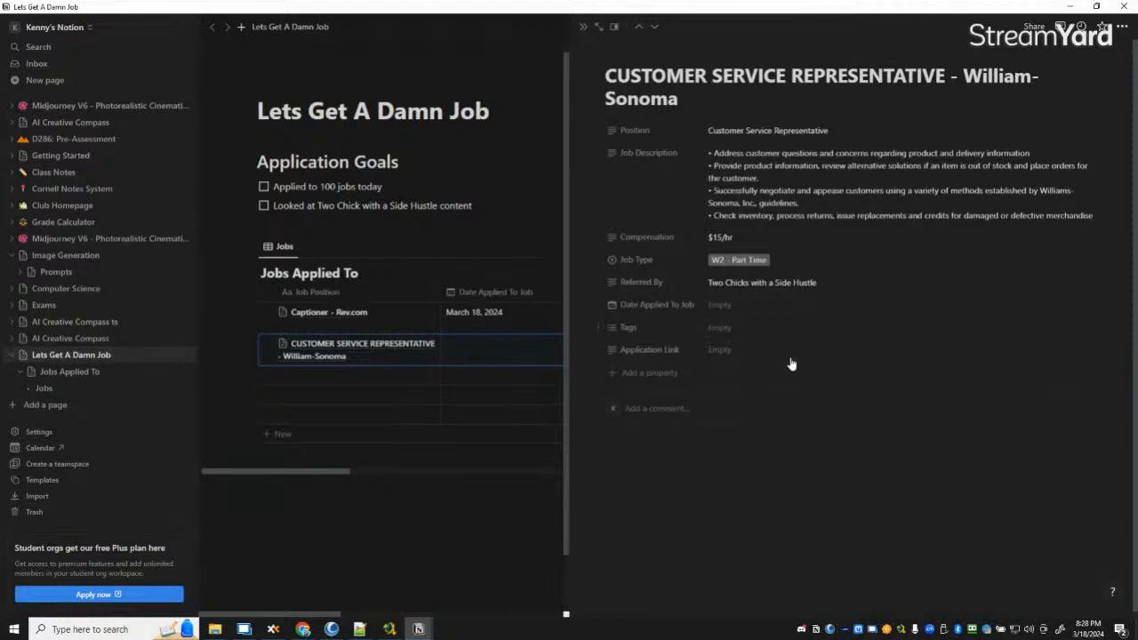
Step: Copy the Williams-Sonoma posting's web address from Chrome and paste it into the Notion entry's Application Link property
click(303, 629)
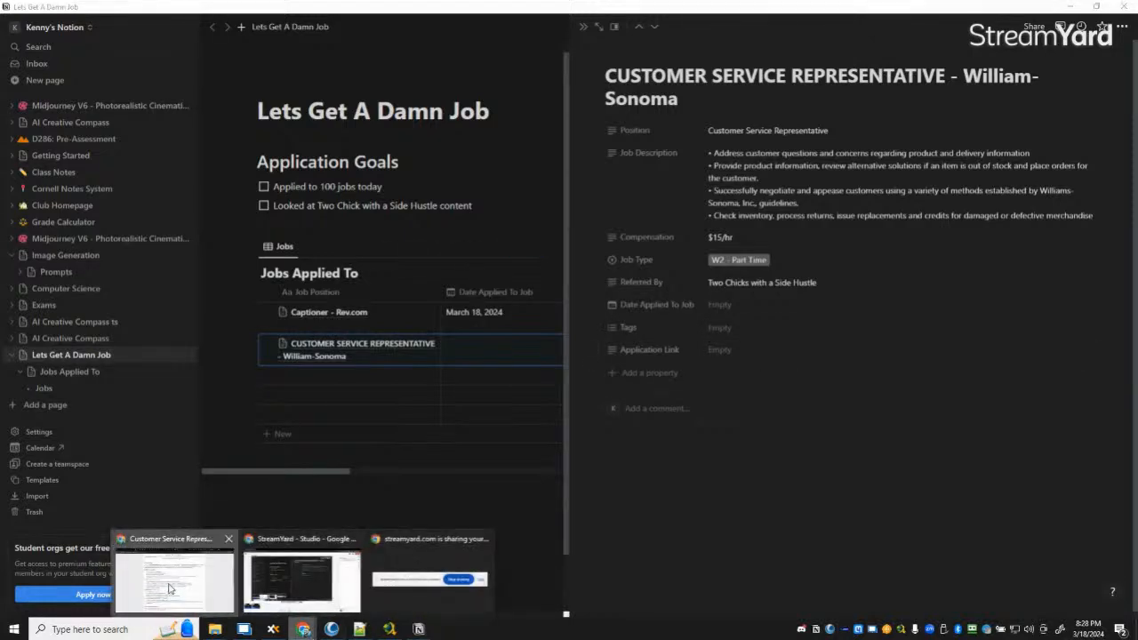
click(170, 578)
click(363, 37)
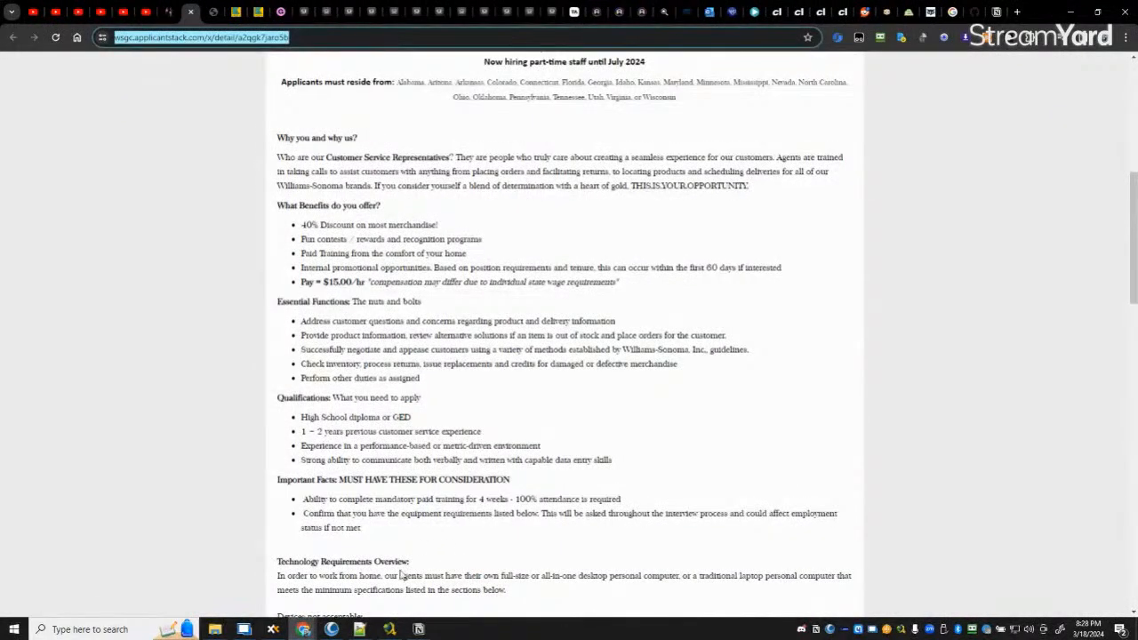
click(449, 629)
click(449, 615)
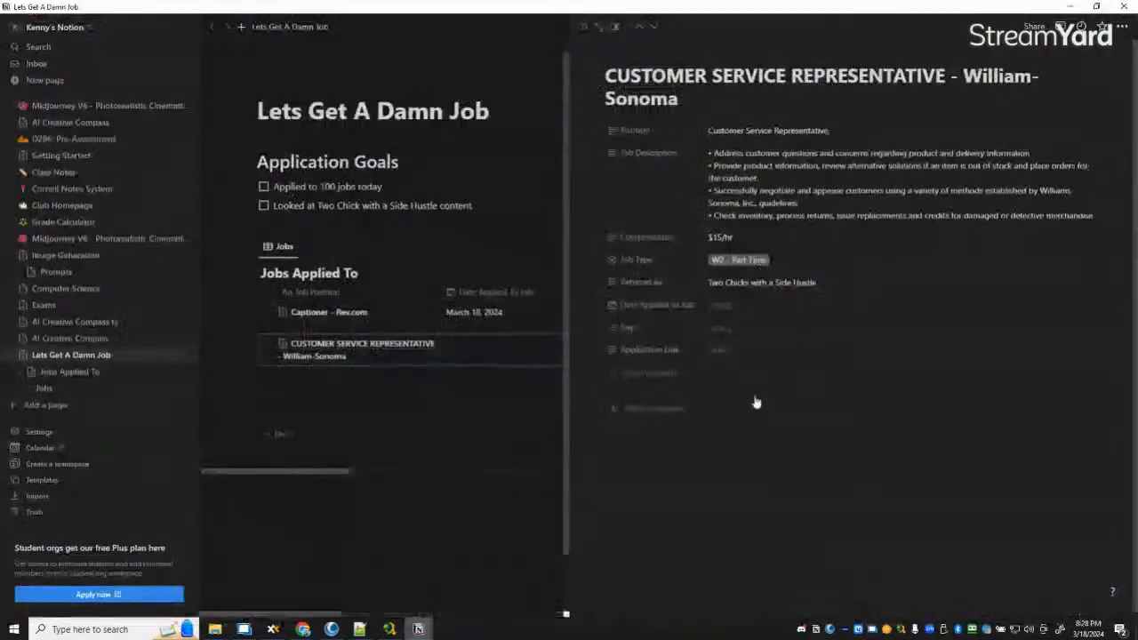
click(786, 350)
key(ctrl+v)
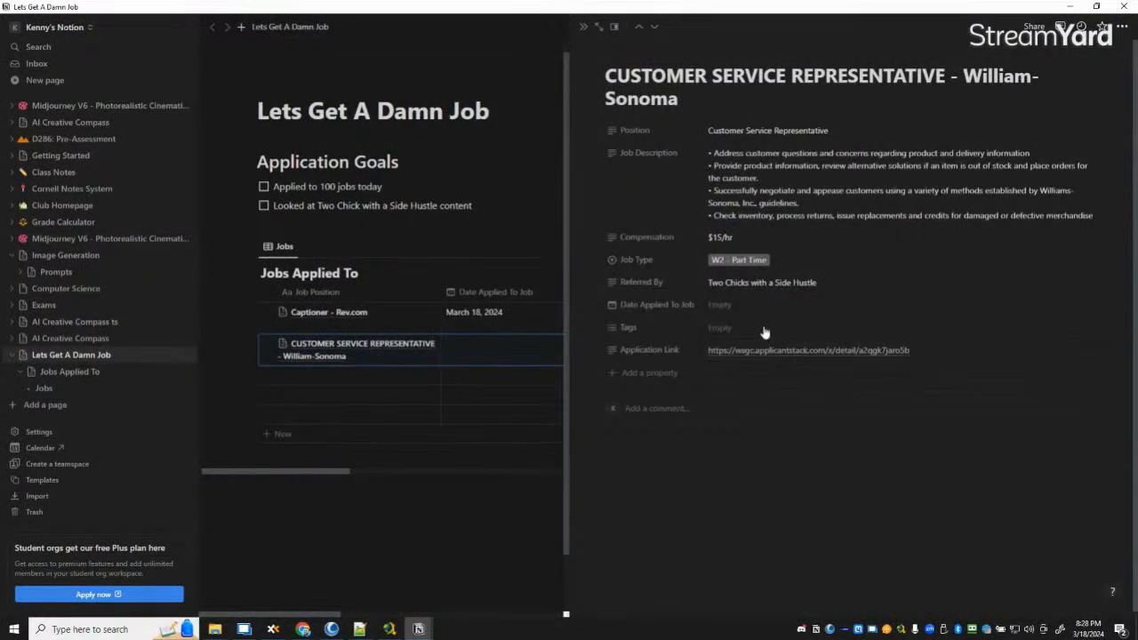
Step: Add a new "William-Sonoma" tag to the entry and set Date Applied To Job to March 18, 2024
click(871, 325)
text(William-Sonoma)
key(Return)
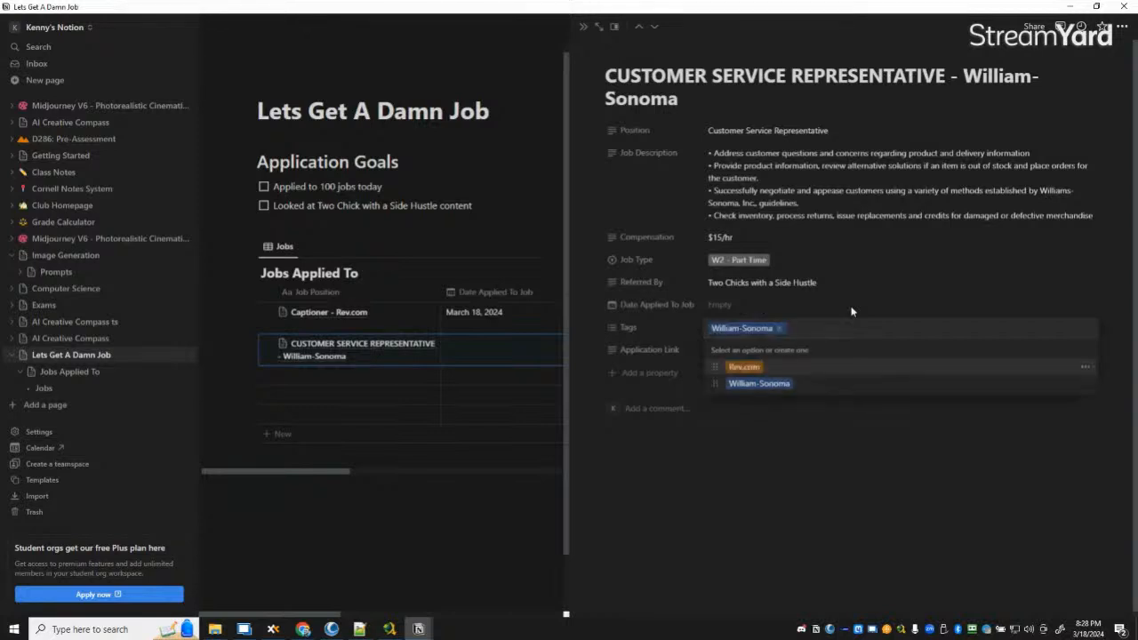
click(724, 306)
click(775, 306)
click(747, 425)
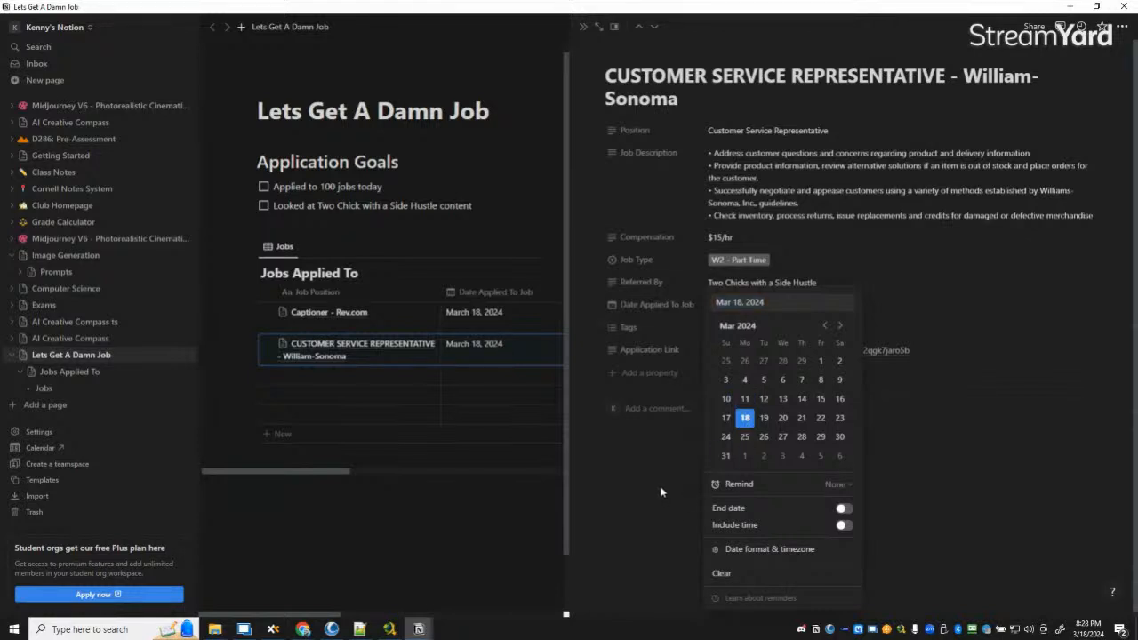
click(660, 491)
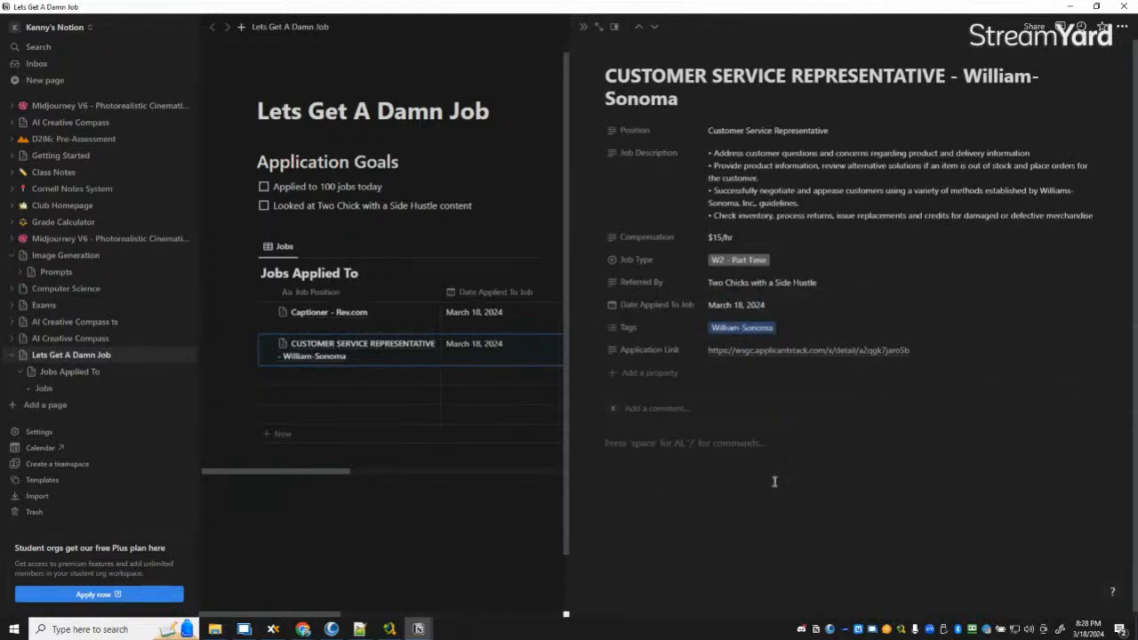
Step: Switch to Chrome and copy the full posting text from "Williams-Sonoma Inc." through the closing internet speed paragraph
mouse_move(303, 629)
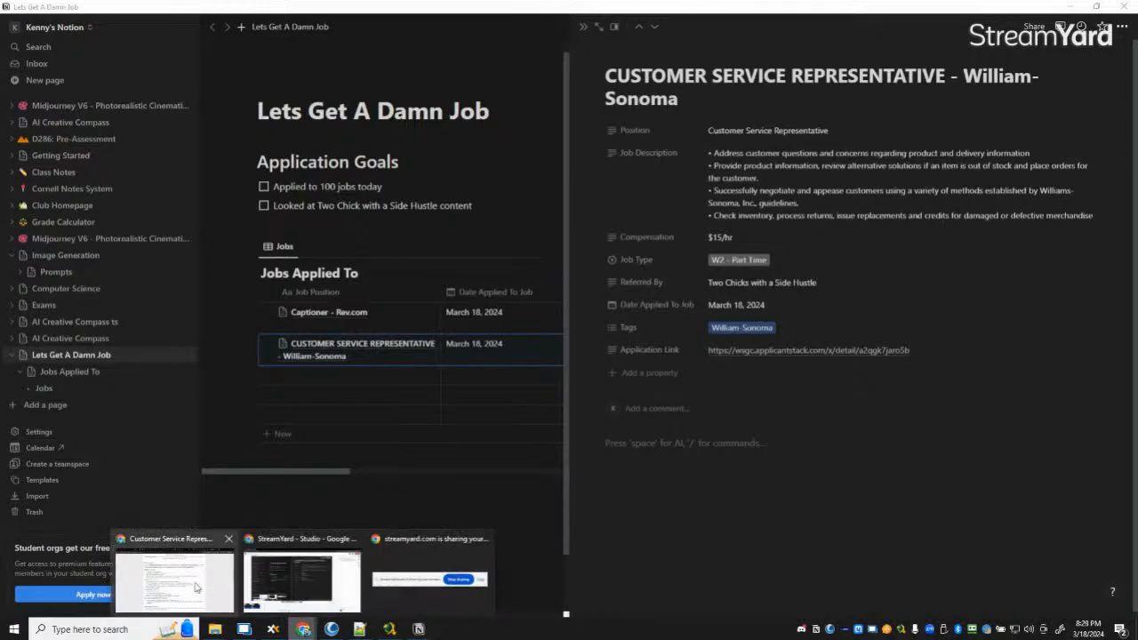
click(175, 580)
scroll(408, 222, down, 3)
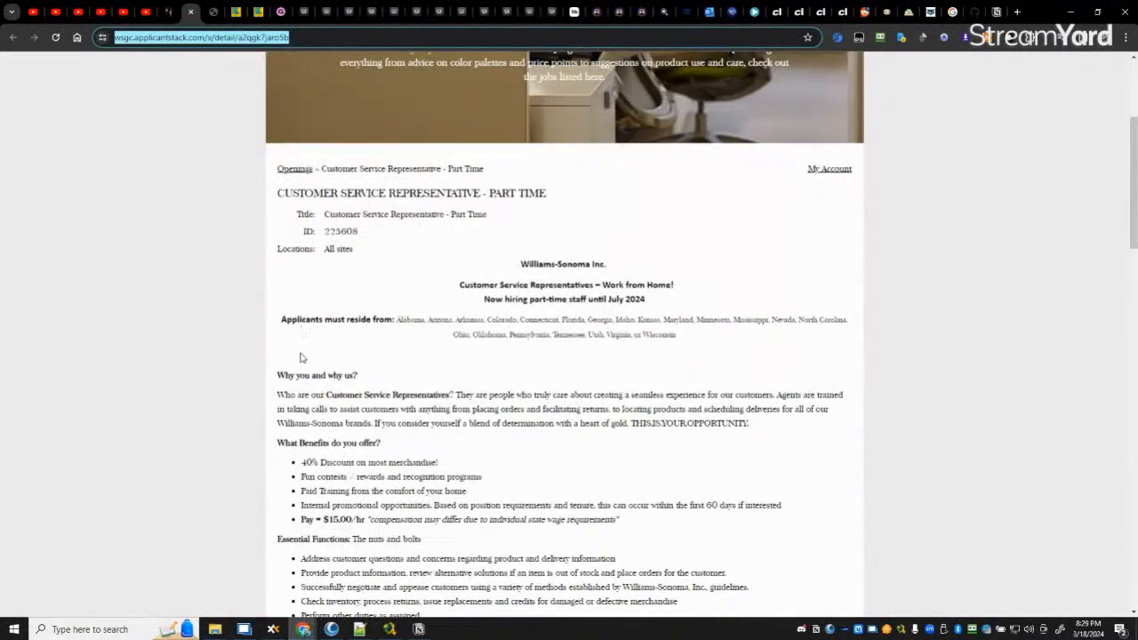
drag(522, 261, 802, 548)
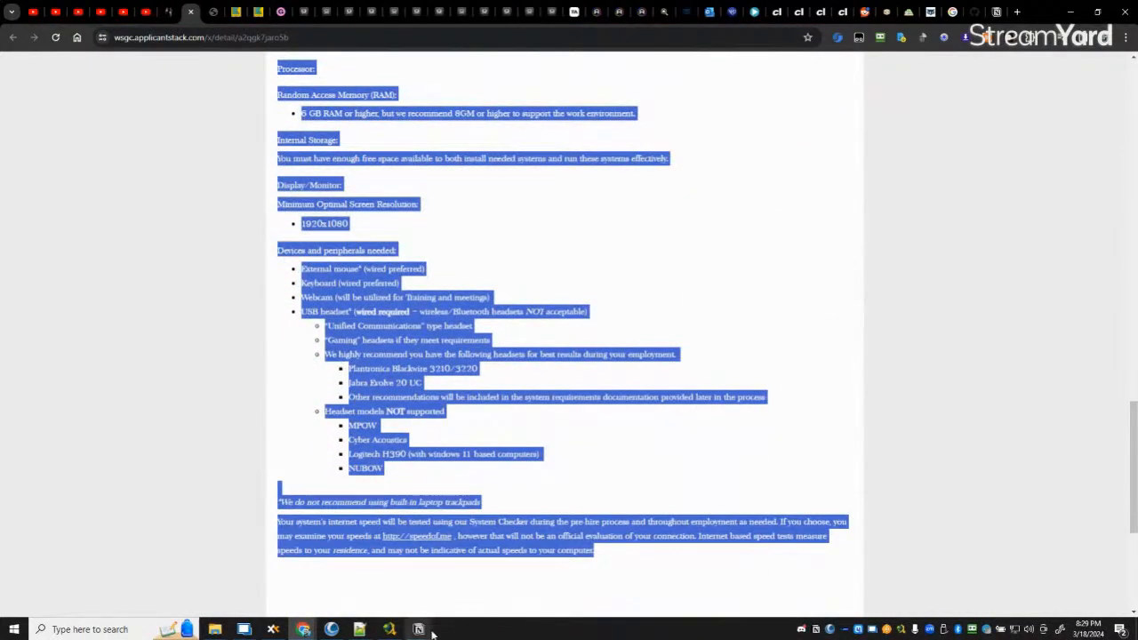
Step: Return to Notion, paste the copied posting into the entry's page body, and review the pasted text
mouse_move(432, 633)
click(464, 591)
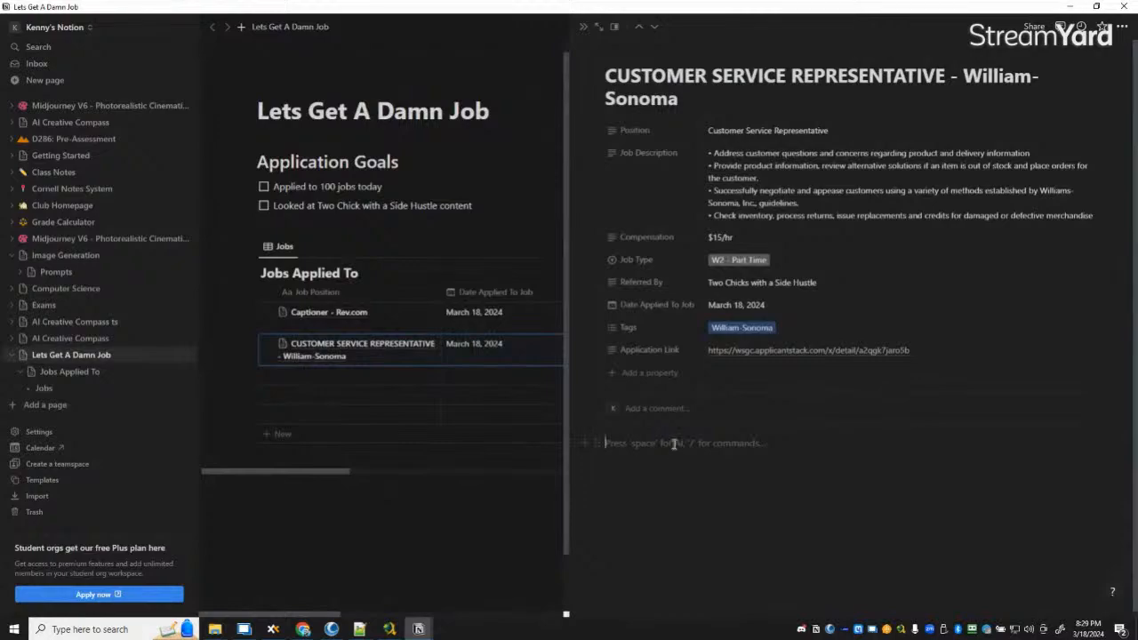
key(ctrl+v)
scroll(836, 498, down, 5)
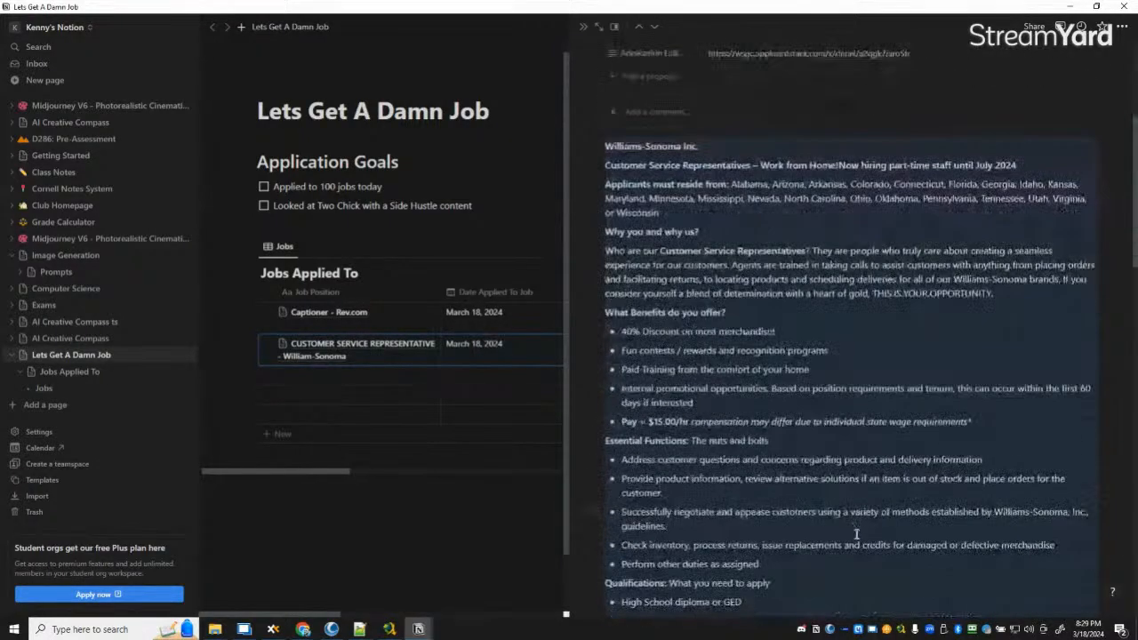
scroll(855, 527, down, 10)
scroll(926, 542, down, 4)
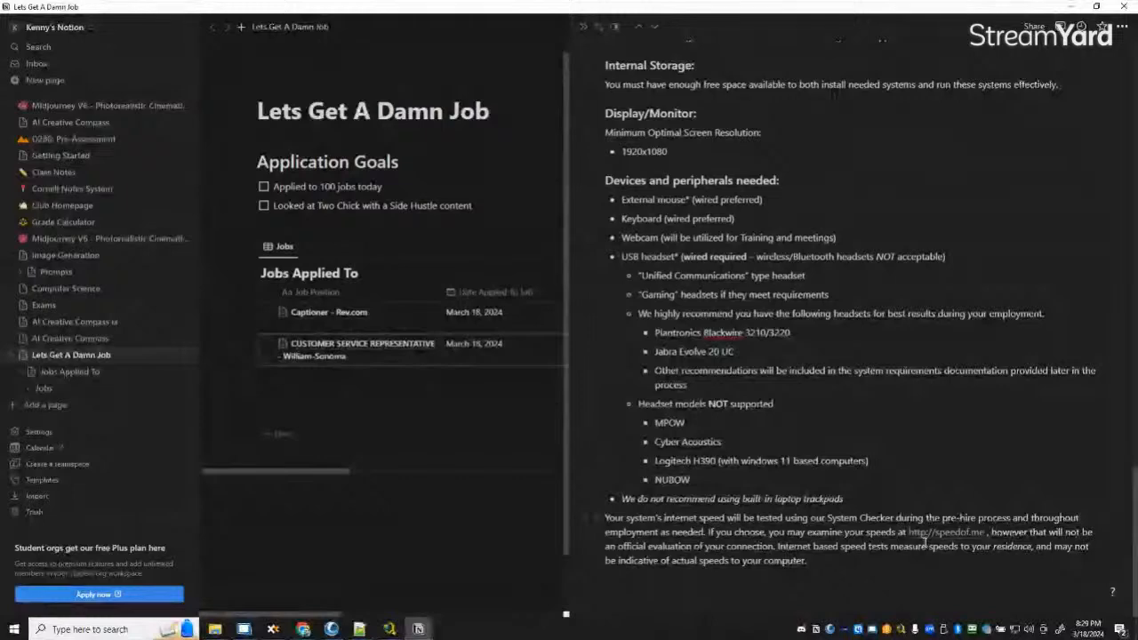
scroll(926, 542, up, 20)
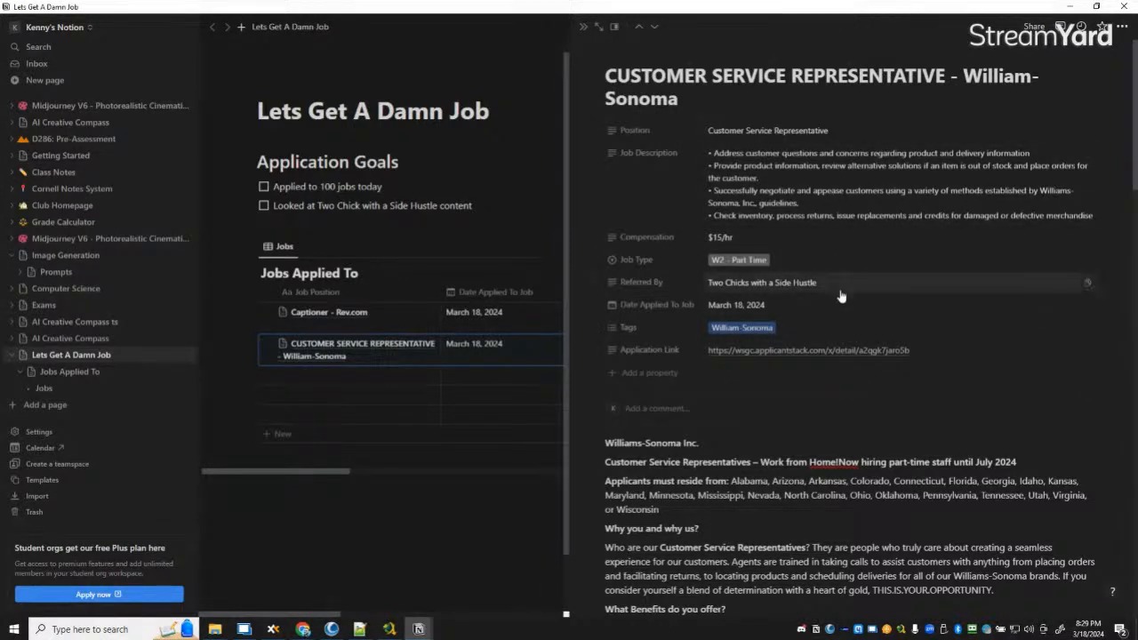
drag(946, 76, 584, 73)
right_click(714, 79)
right_click(686, 75)
click(688, 72)
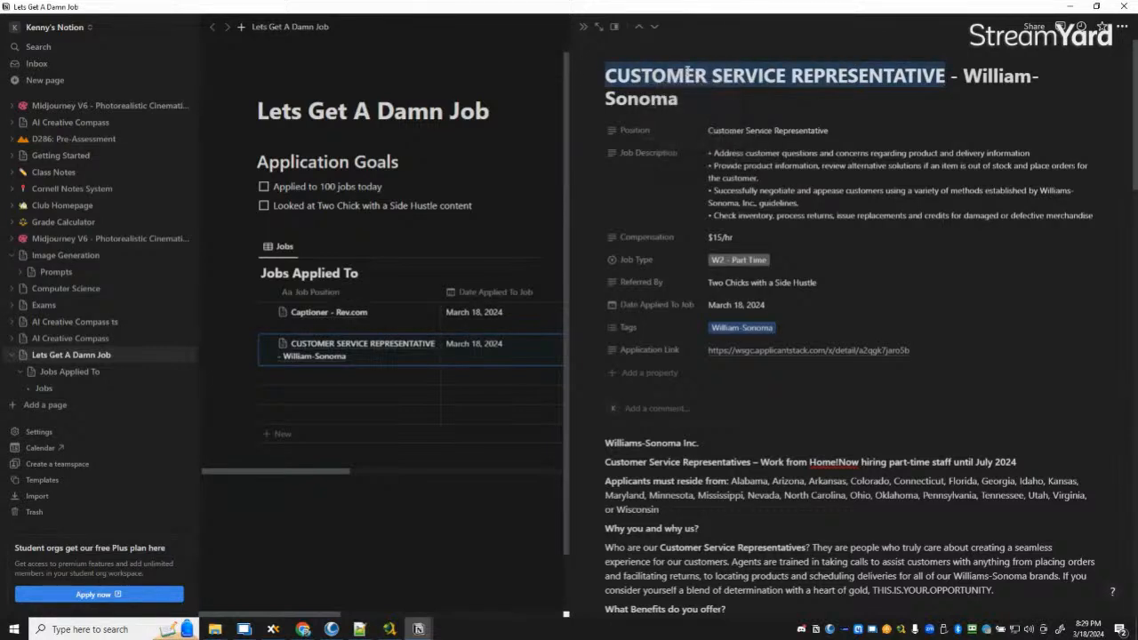
click(678, 72)
drag(589, 75, 946, 76)
right_click(750, 78)
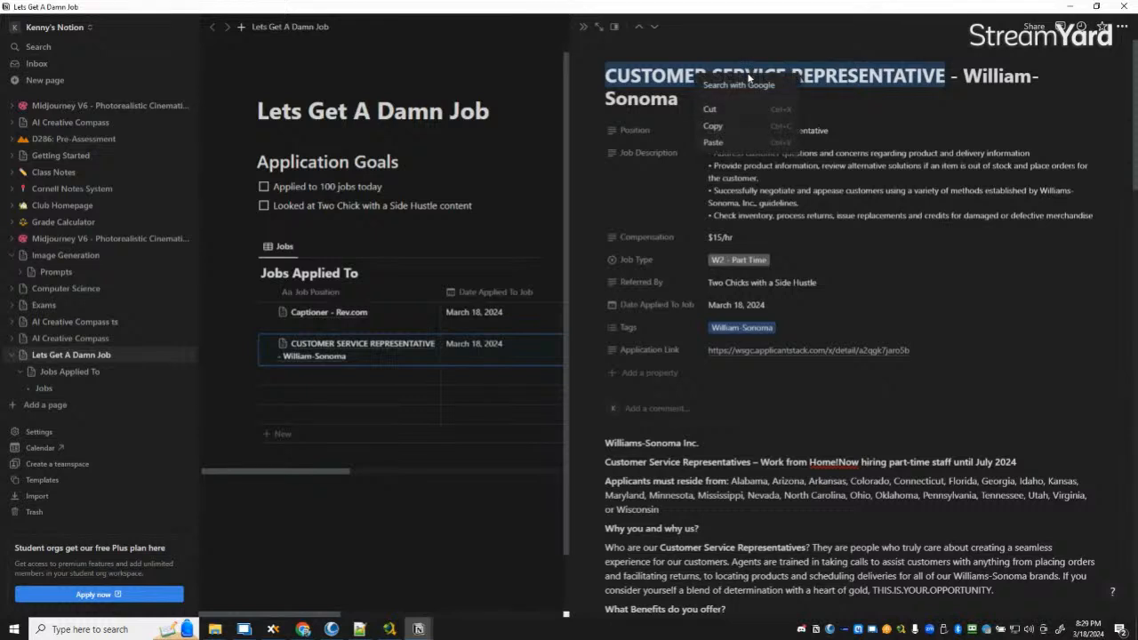
click(713, 126)
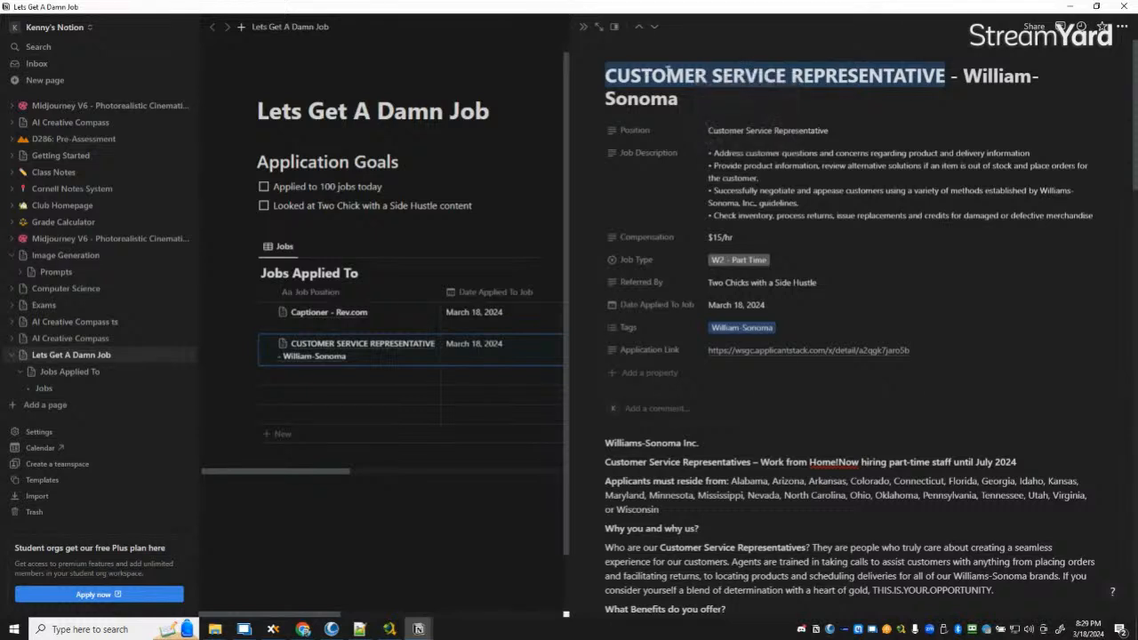
click(943, 77)
Step: Replace the all-caps job name in the entry's title with "Customer Service Representative" copied from the Position property
drag(844, 131, 649, 125)
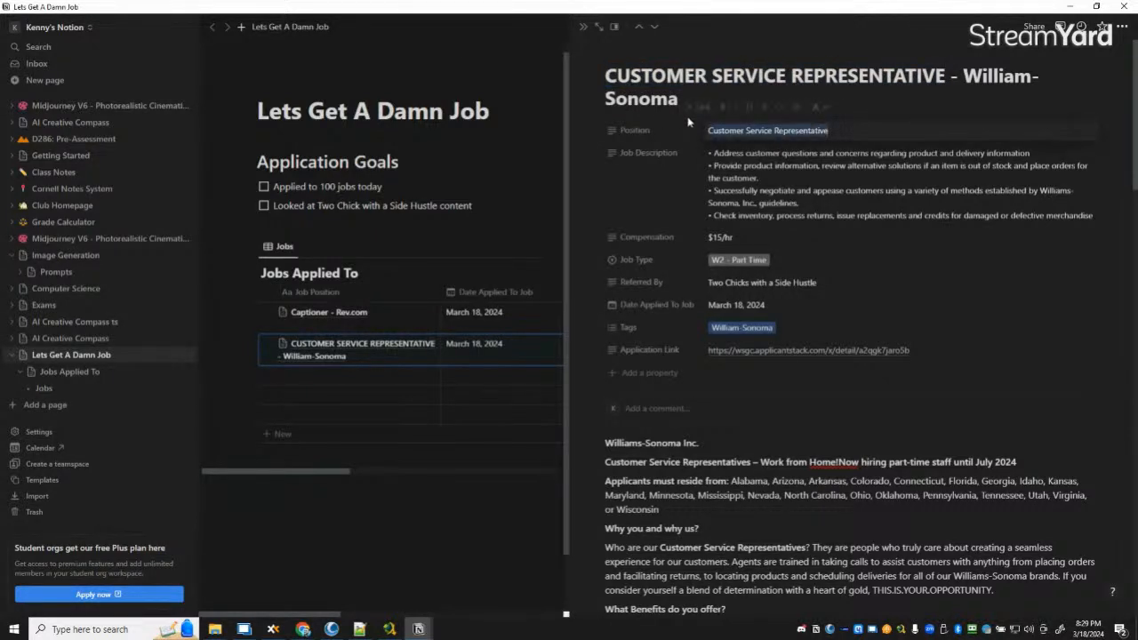
click(944, 77)
drag(944, 76, 601, 74)
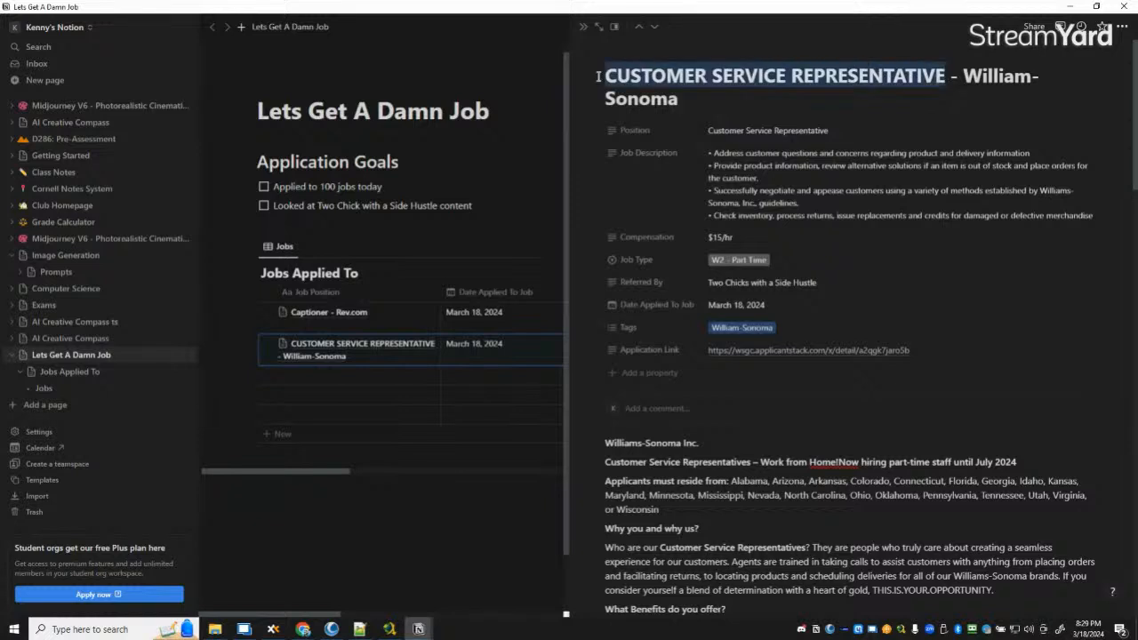
key(ctrl+v)
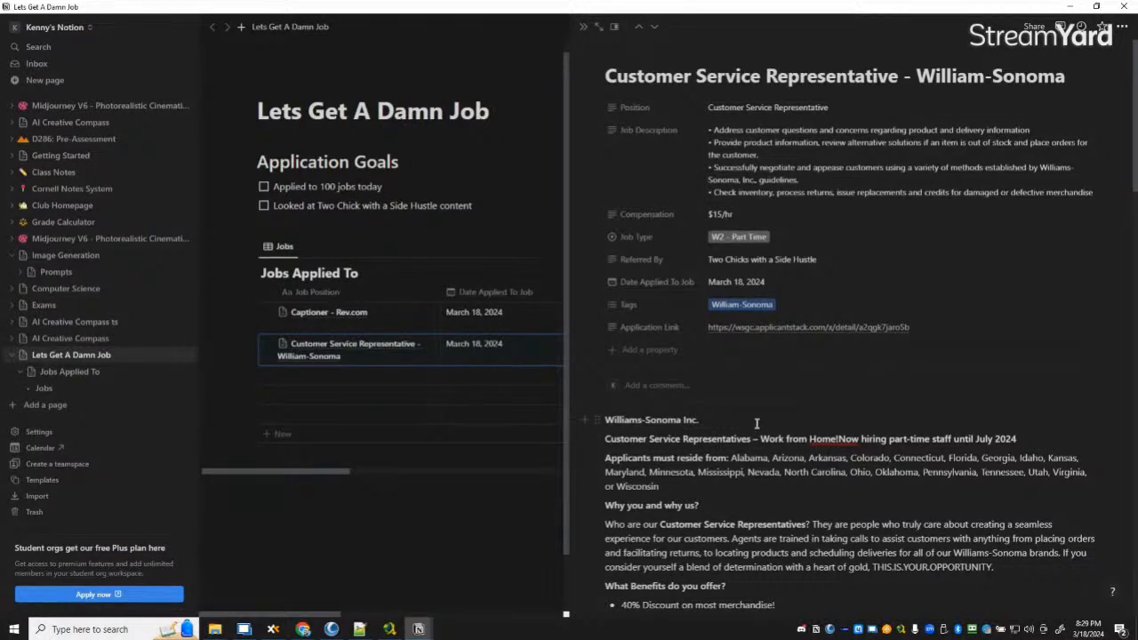
click(803, 235)
text(f)
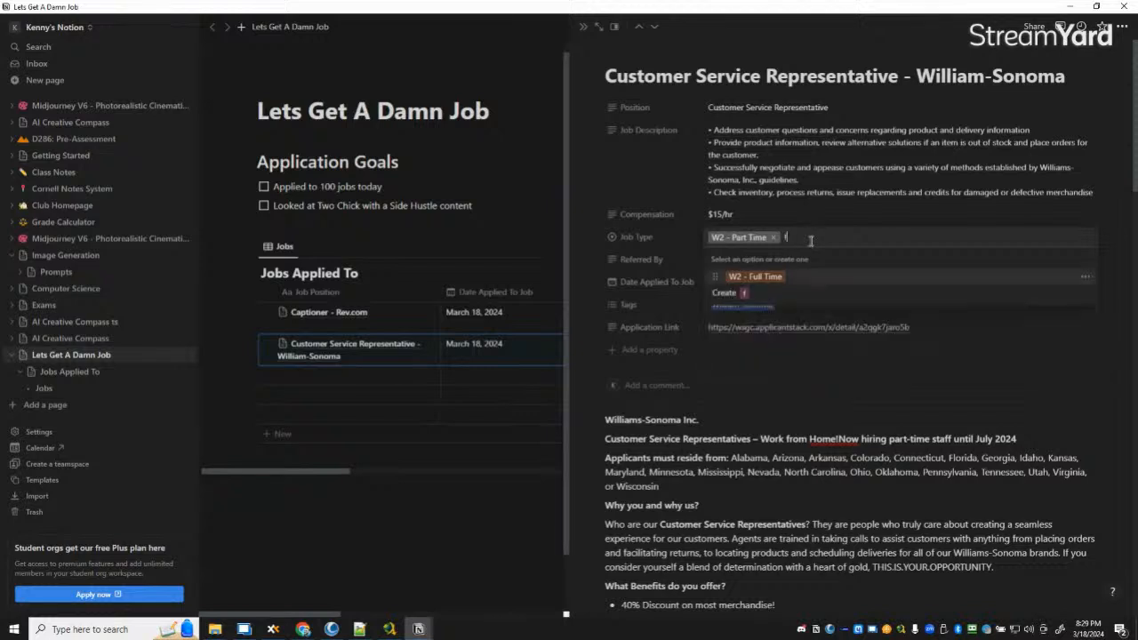
text(sdfsf)
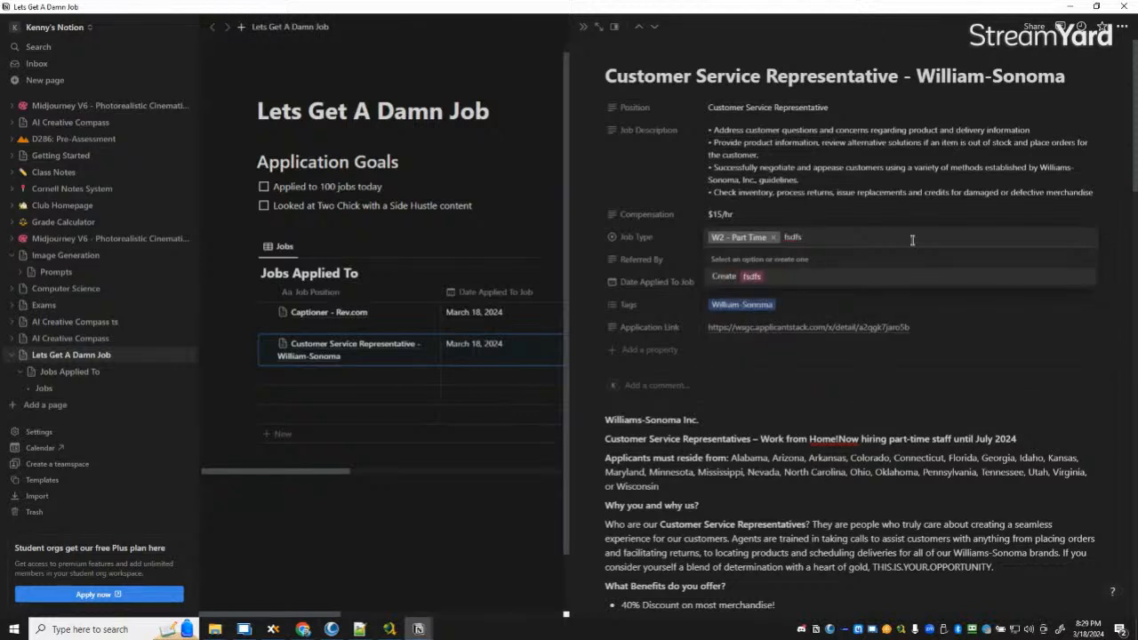
key(BackSpace)
key(BackSpace)
key(BackSpace)
key(BackSpace)
key(BackSpace)
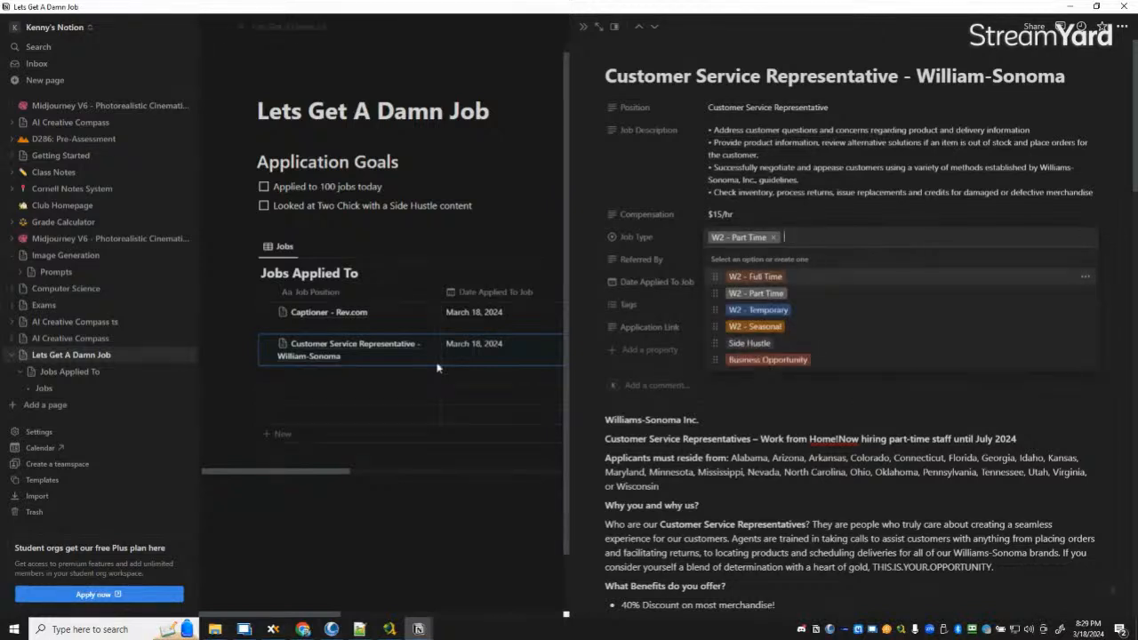
key(Escape)
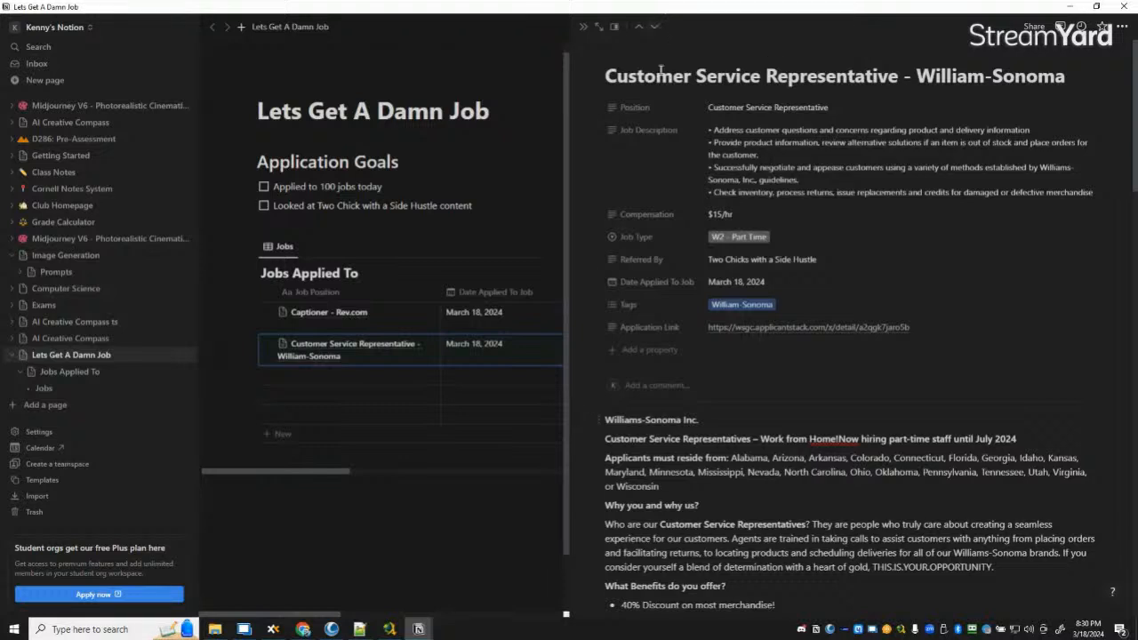
Step: Change the Referred By property's type to Select
click(654, 260)
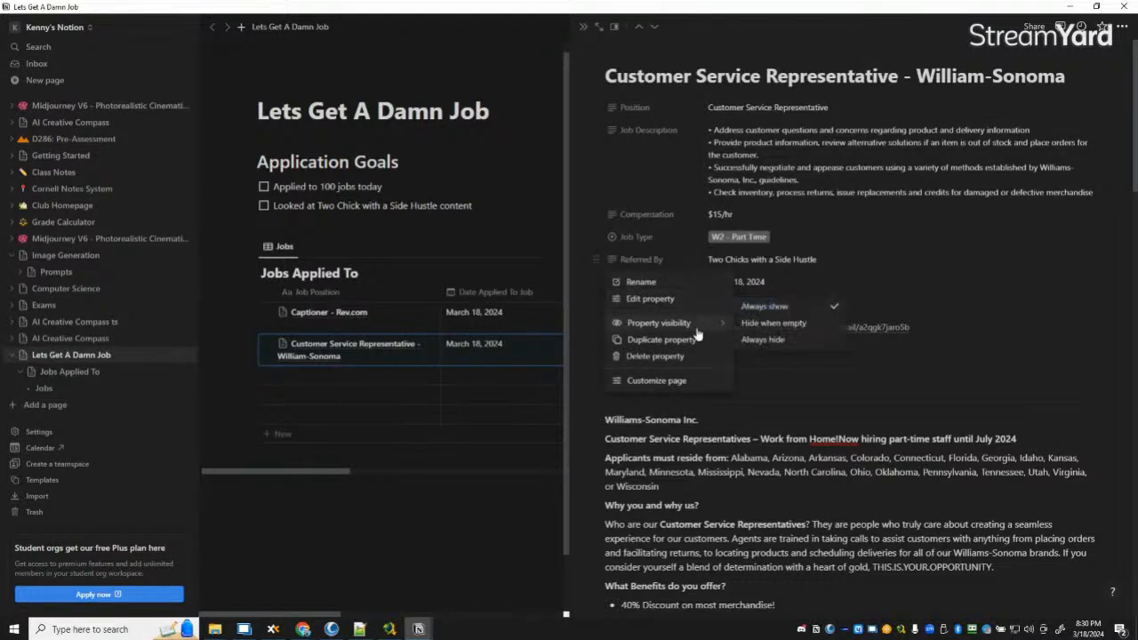
click(693, 299)
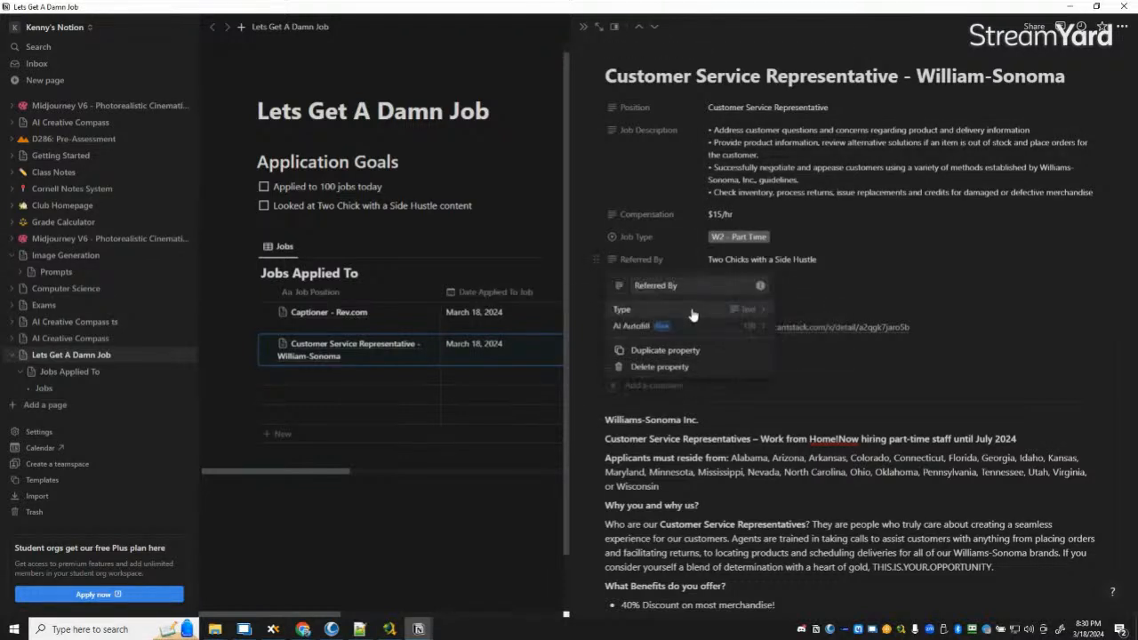
click(746, 309)
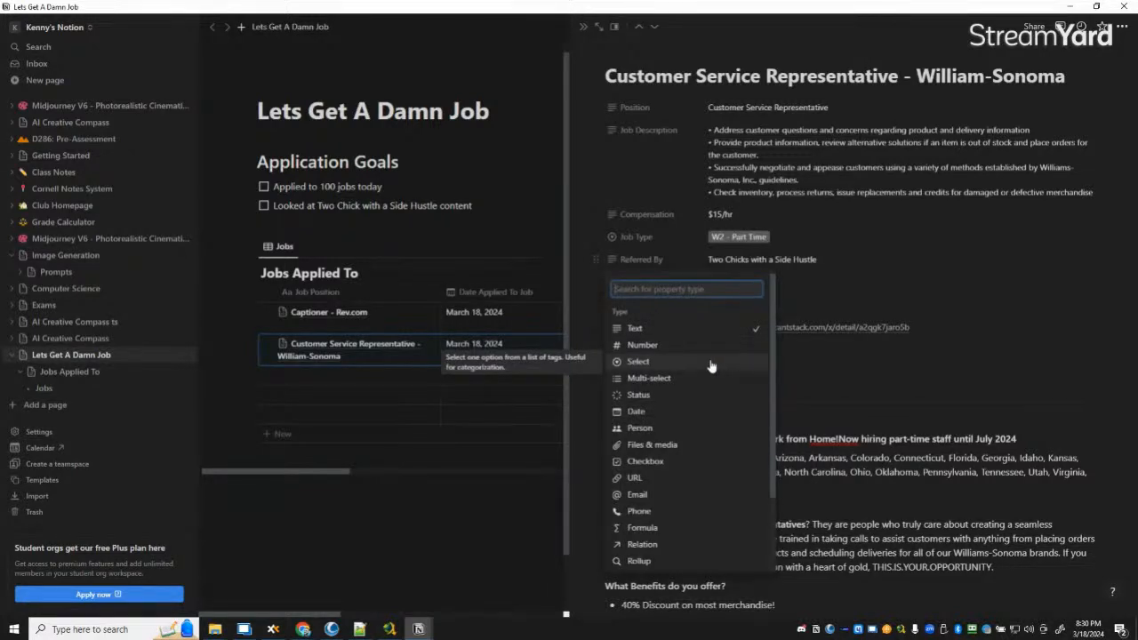
scroll(711, 366, down, 3)
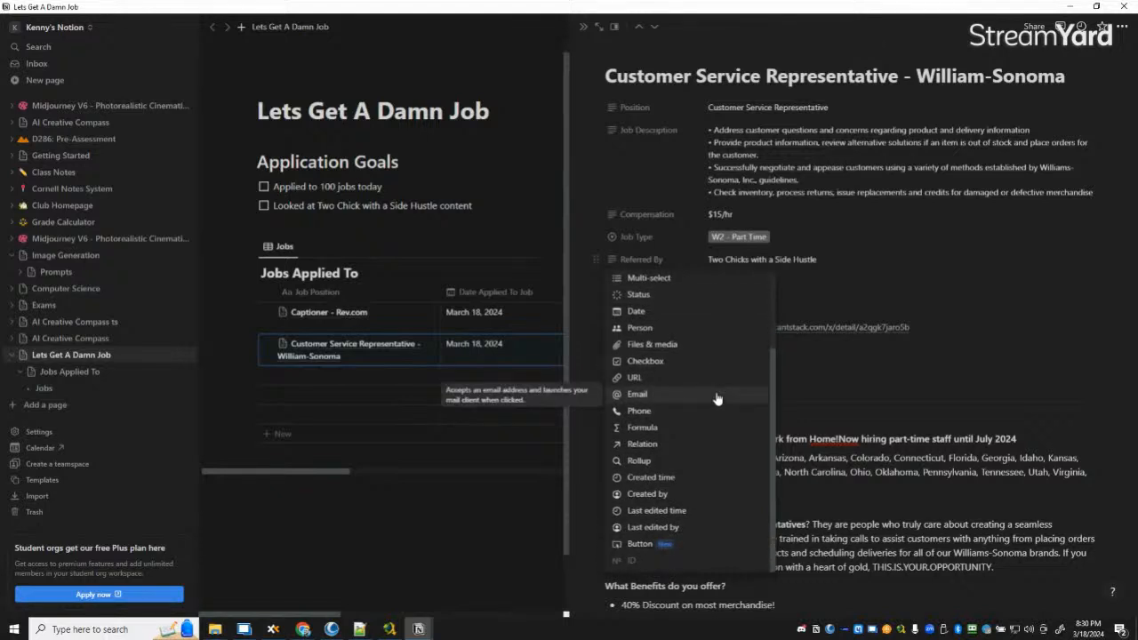
scroll(717, 399, up, 3)
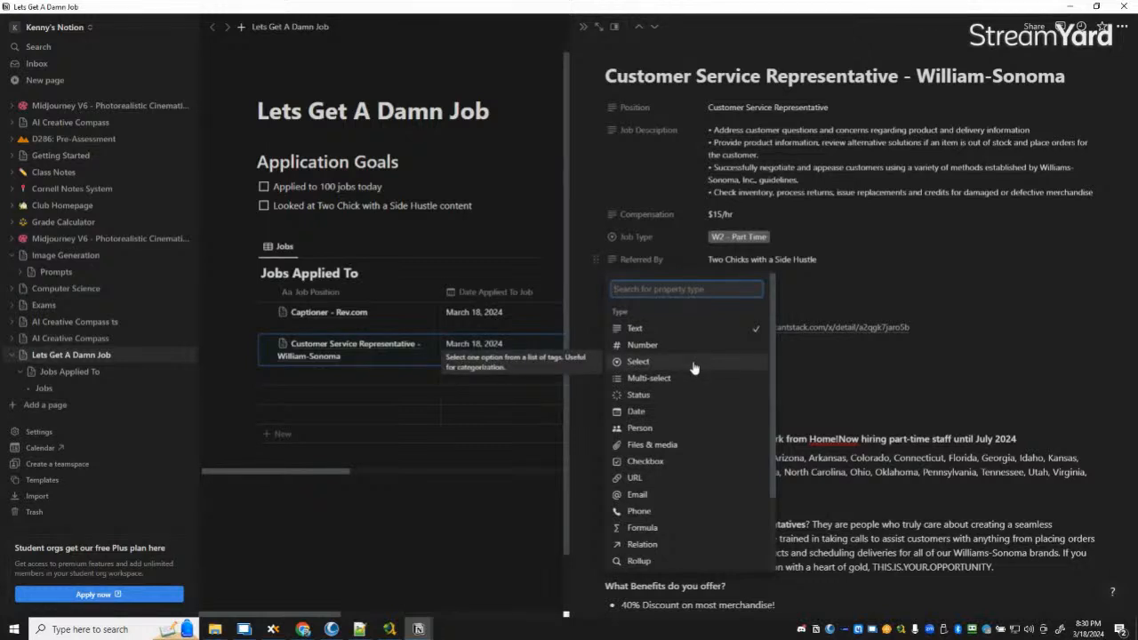
click(695, 364)
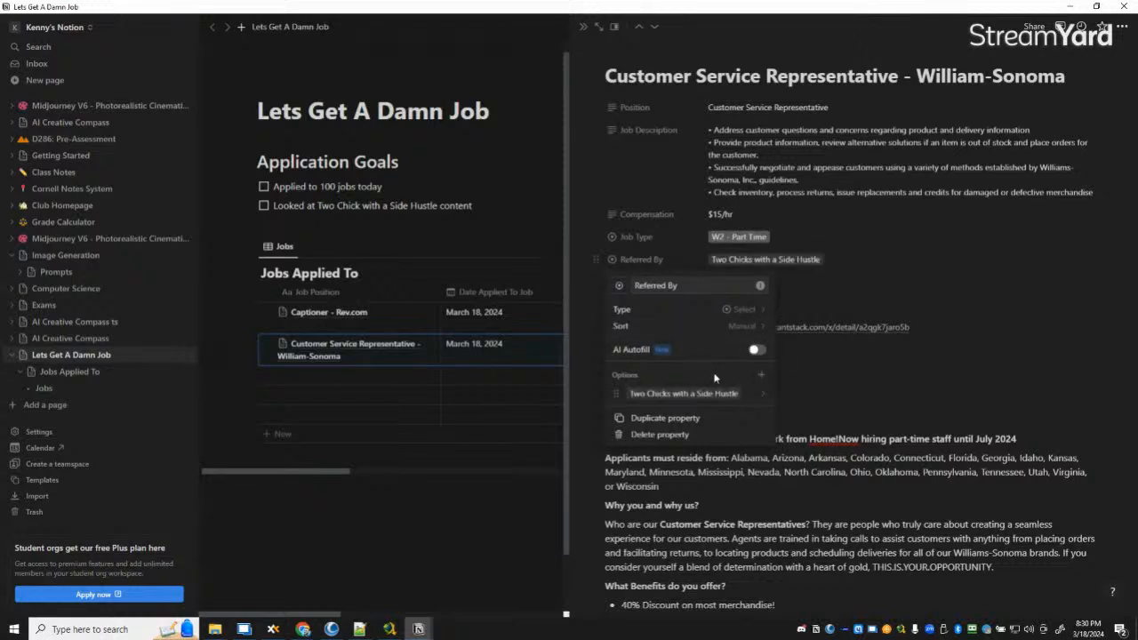
Step: Set the color of the "Two Chicks with a Side Hustle" option in Referred By to pink
click(699, 398)
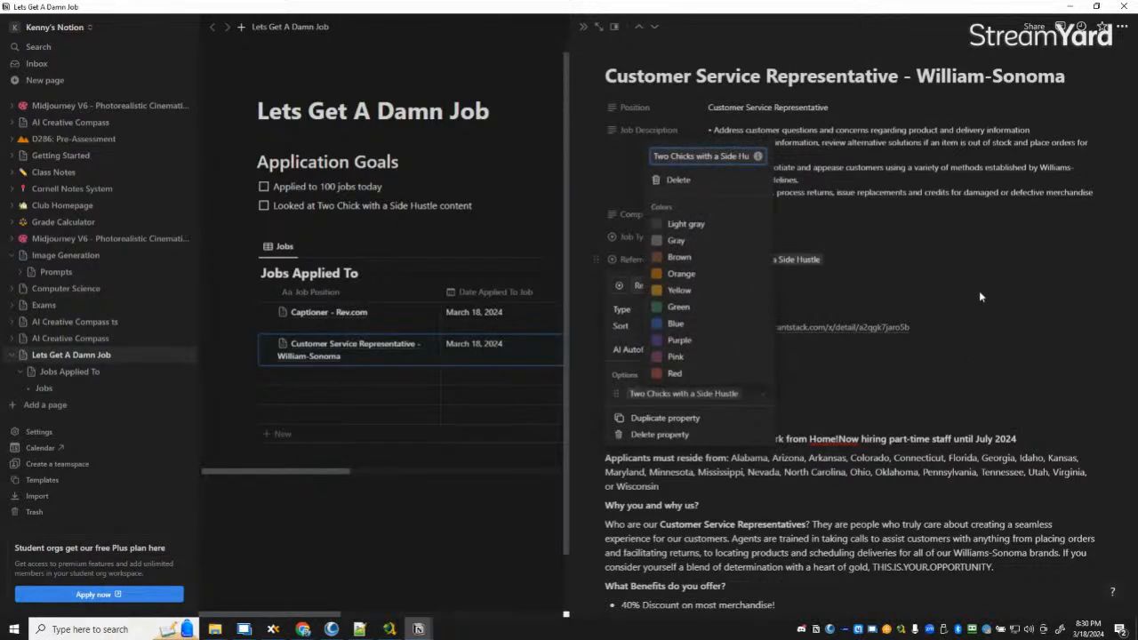
click(692, 292)
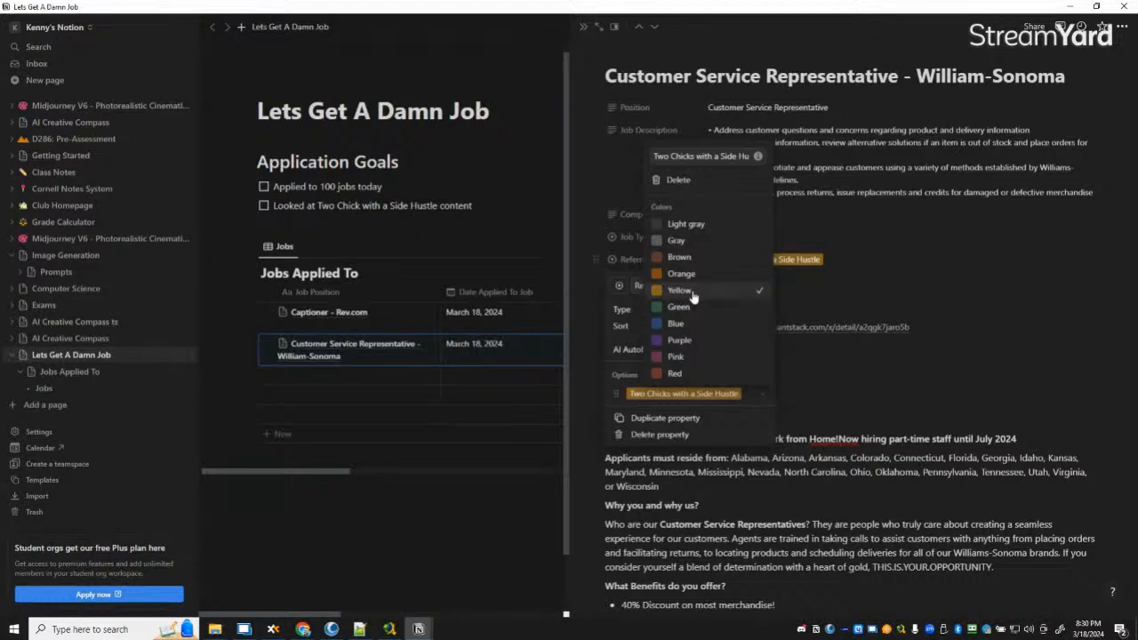
click(683, 356)
click(1009, 318)
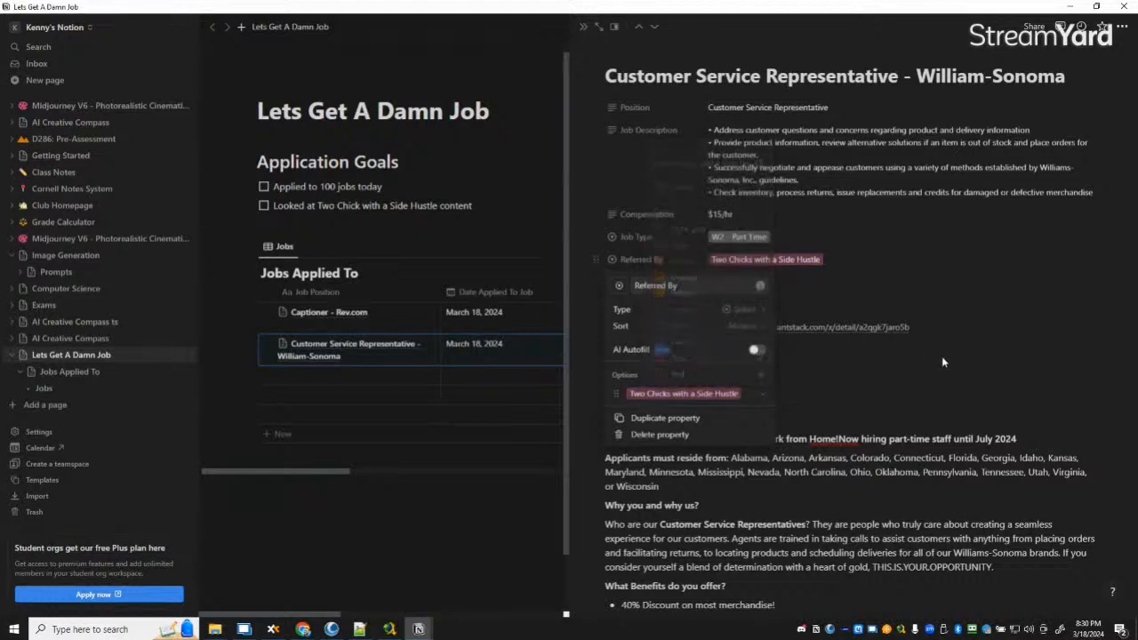
click(1009, 318)
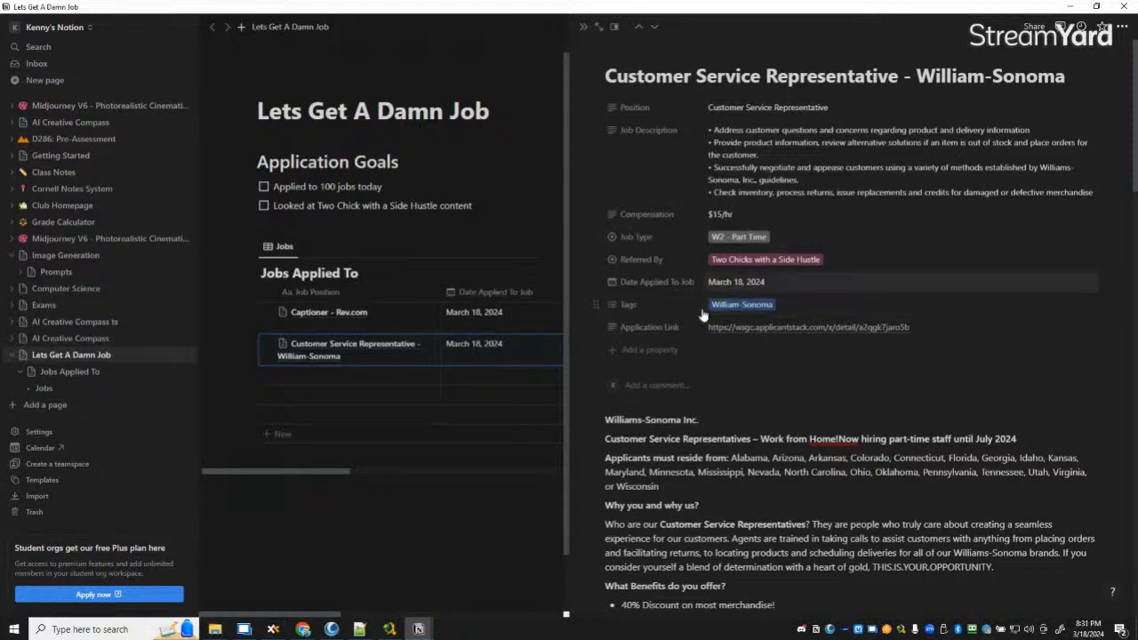
Step: Change the Application Link property's type to URL, turn on showing the full URL, and close the entry
click(669, 332)
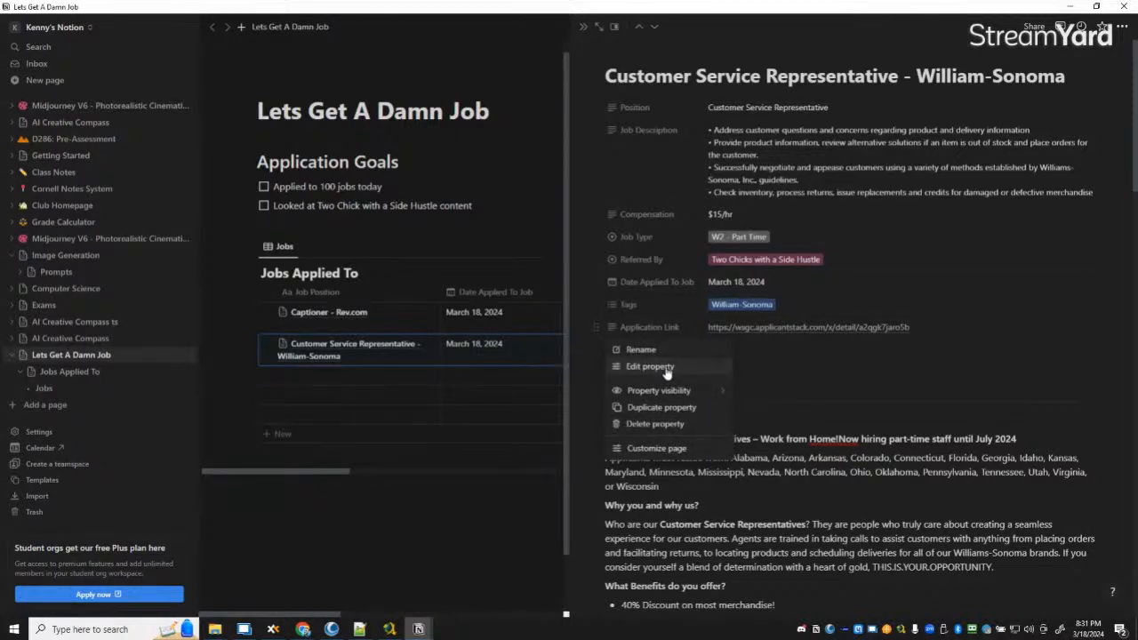
click(665, 367)
click(663, 385)
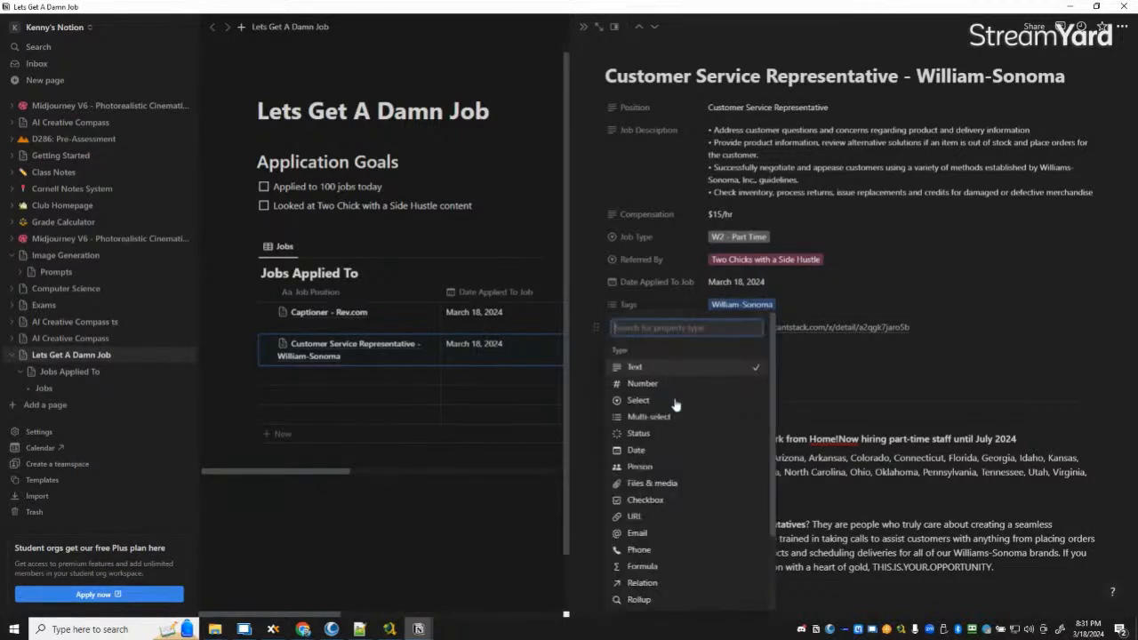
click(836, 449)
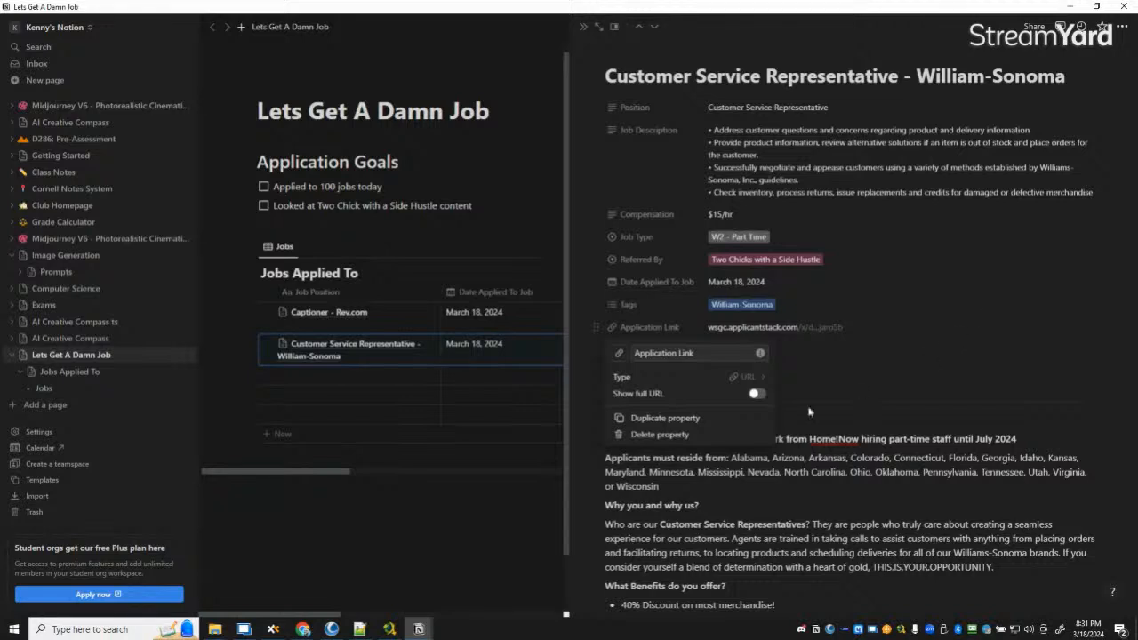
click(757, 393)
click(1024, 353)
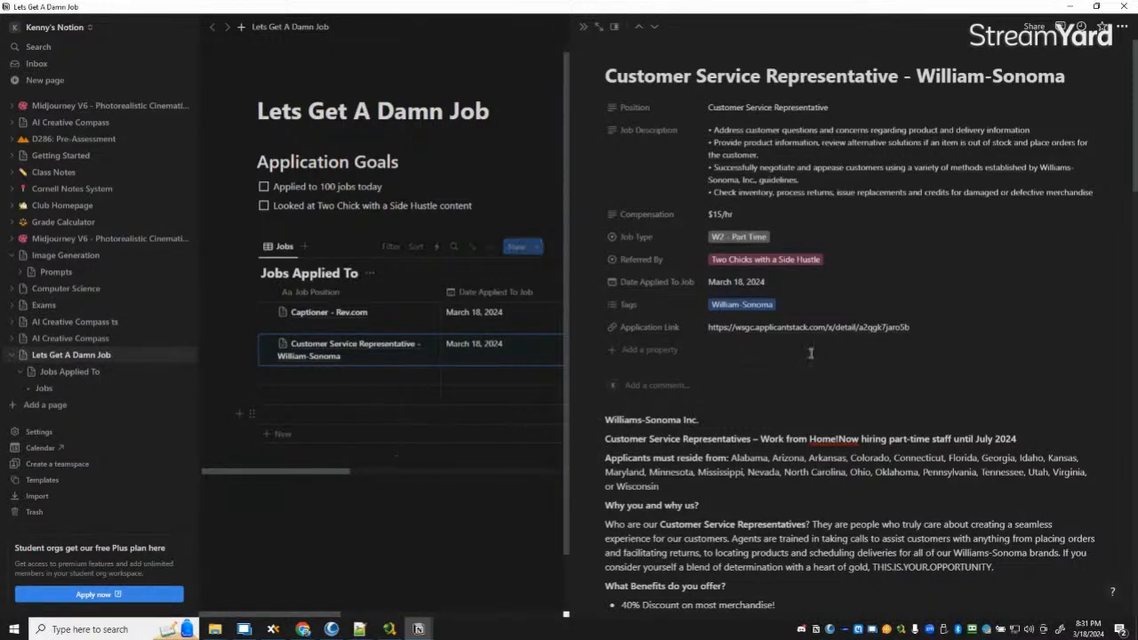
click(491, 482)
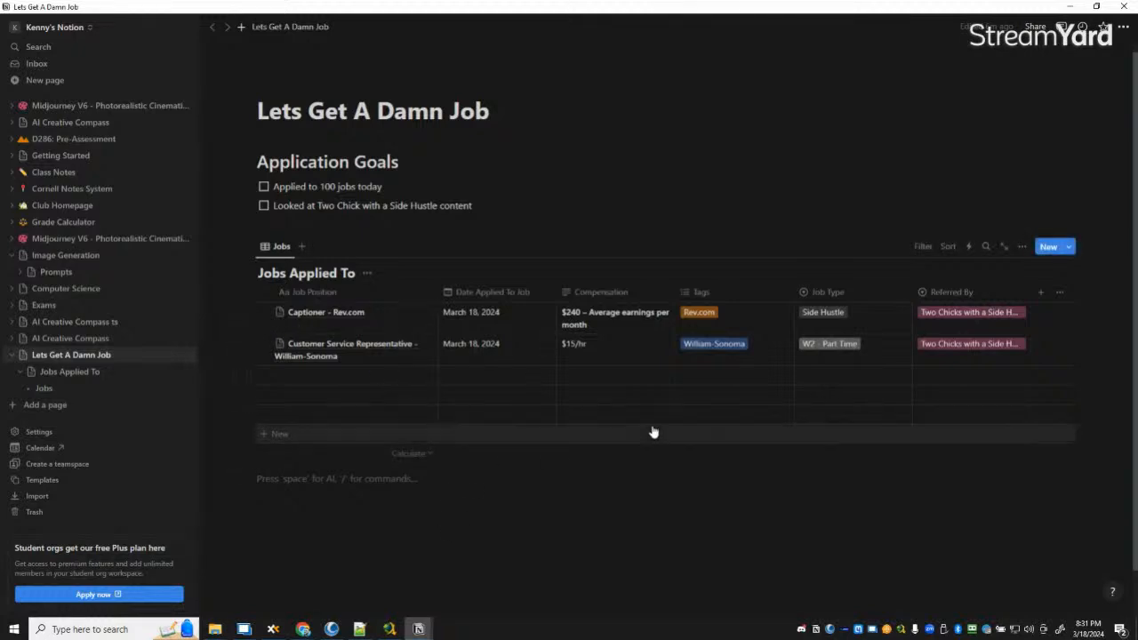
Step: Switch to Chrome and close the Williams-Sonoma posting, blog and video tabs to return to the Two Chicks channel's videos
click(303, 629)
click(163, 579)
scroll(600, 257, up, 15)
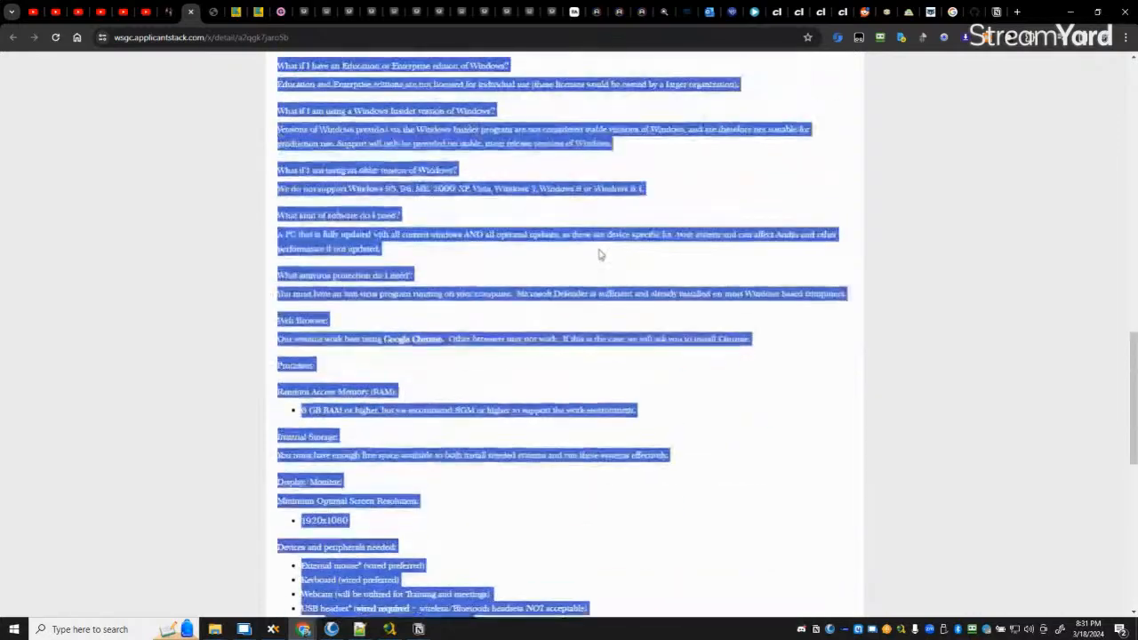
scroll(600, 256, up, 10)
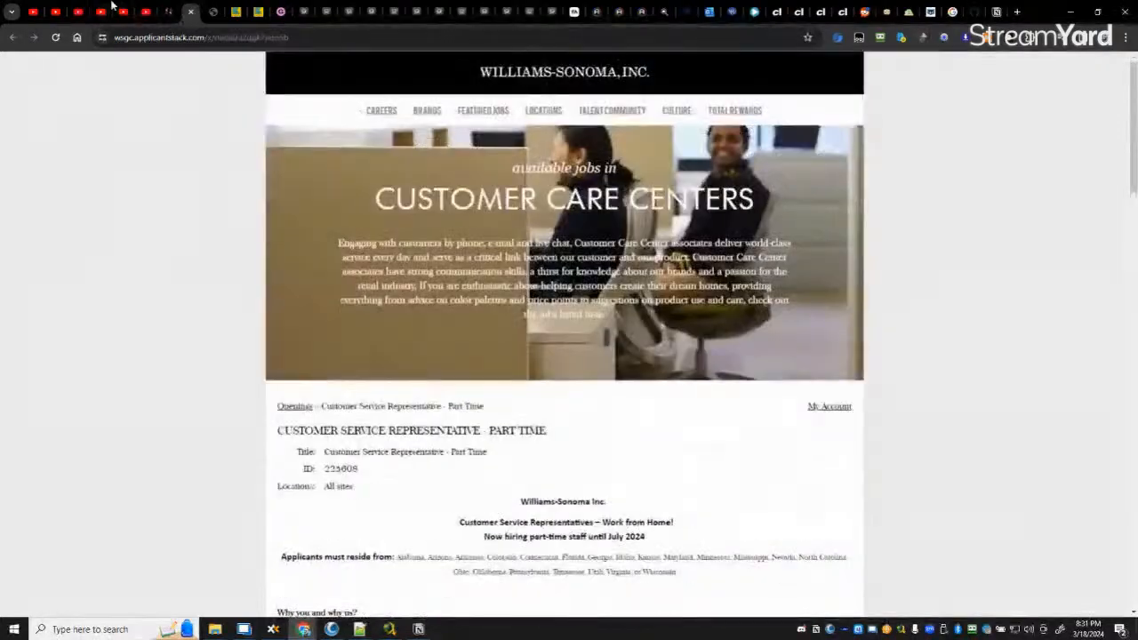
click(178, 9)
scroll(198, 249, up, 15)
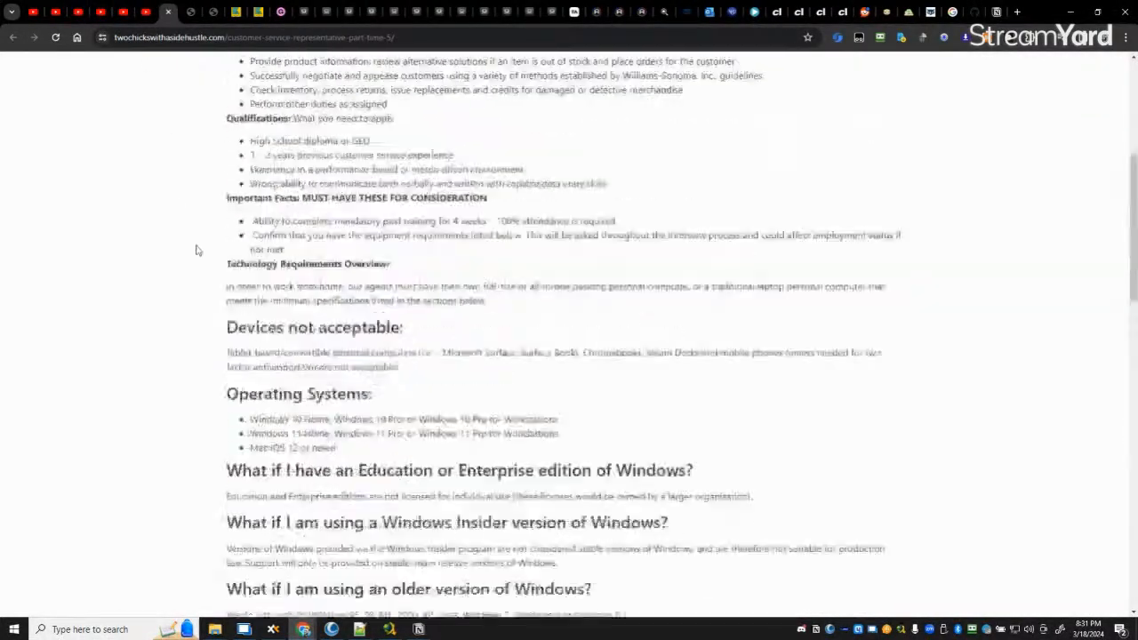
click(169, 12)
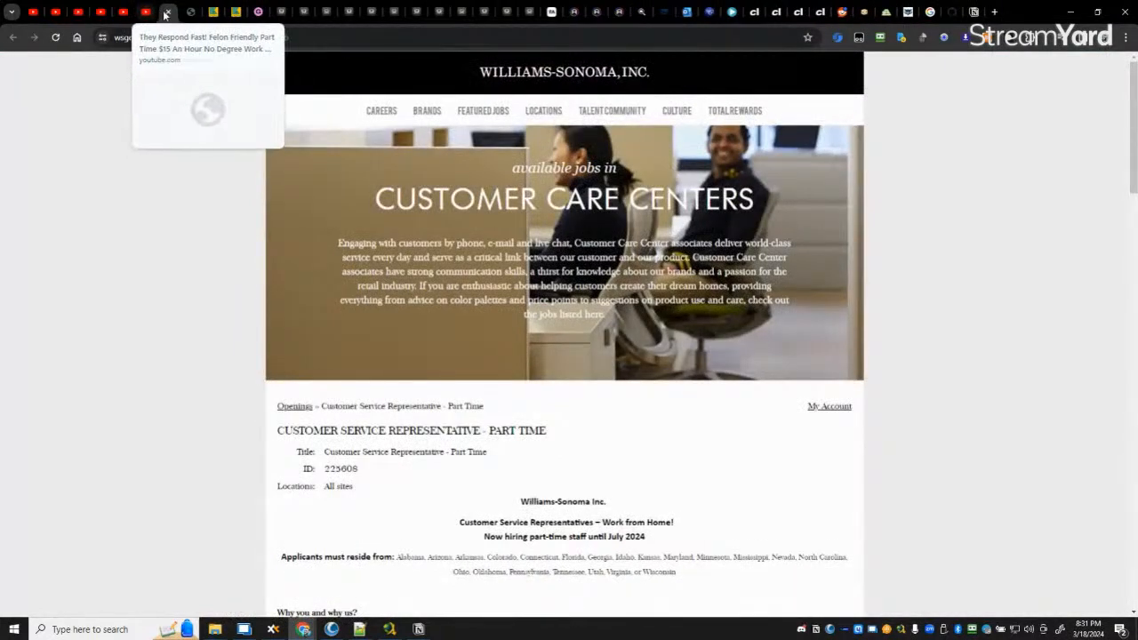
click(167, 12)
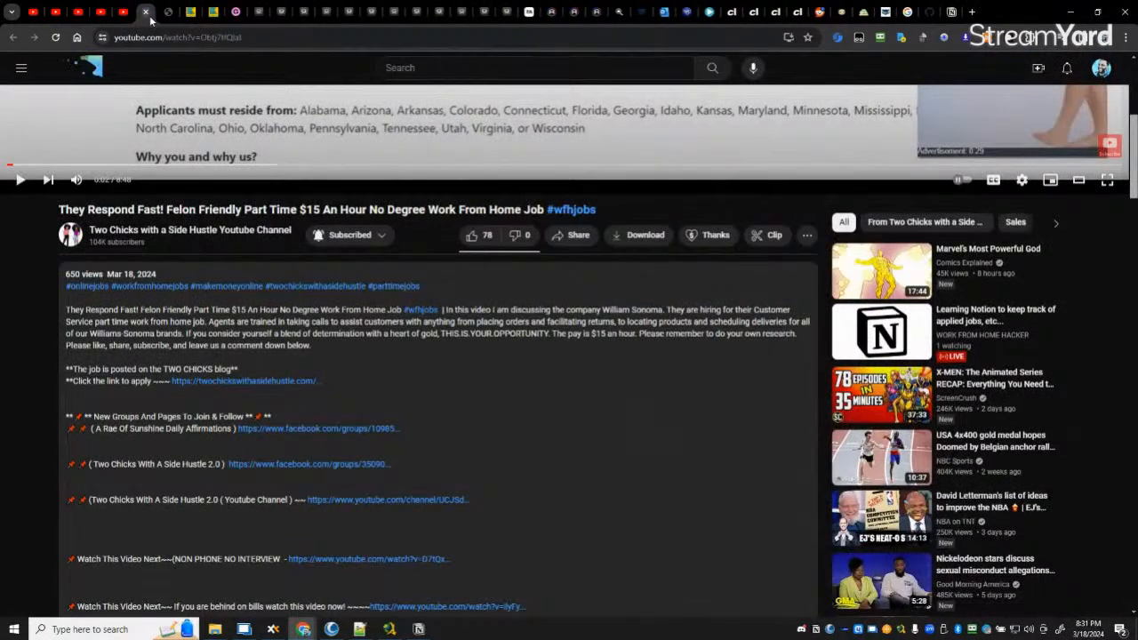
click(147, 13)
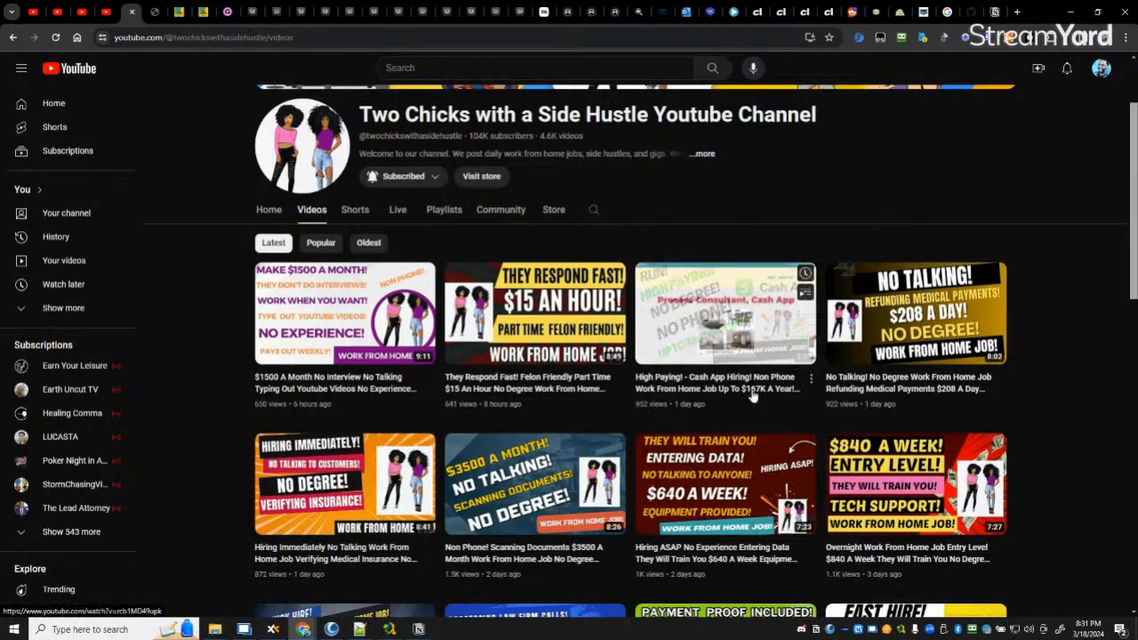
Step: Open the Cash App hiring video, pause it, and follow the application link in its expanded description
click(725, 316)
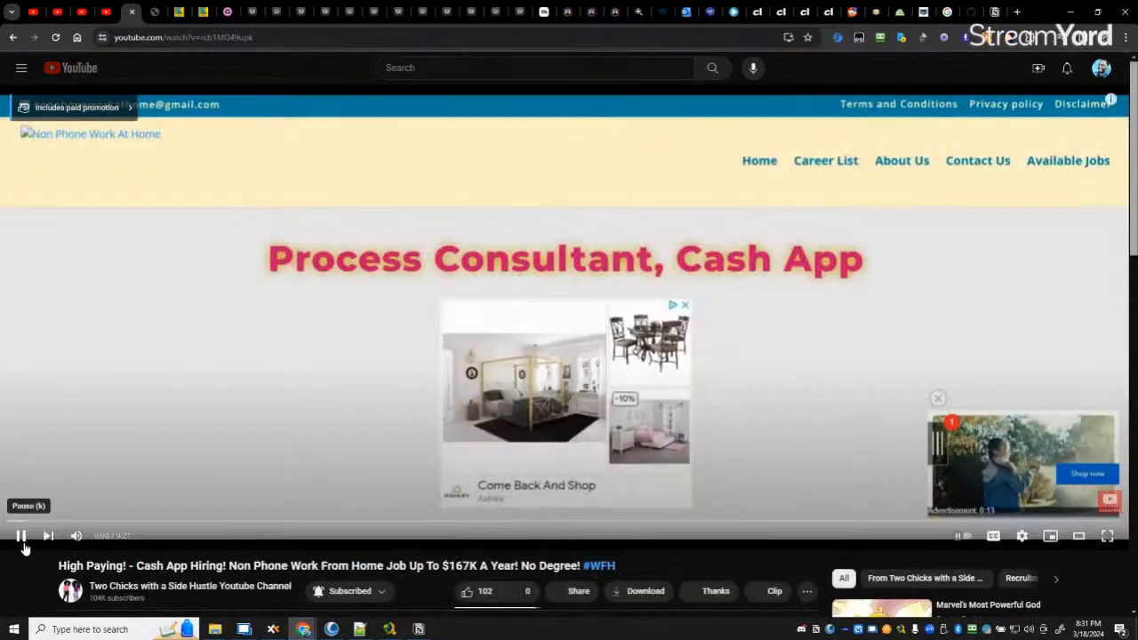
click(21, 536)
scroll(213, 462, down, 2)
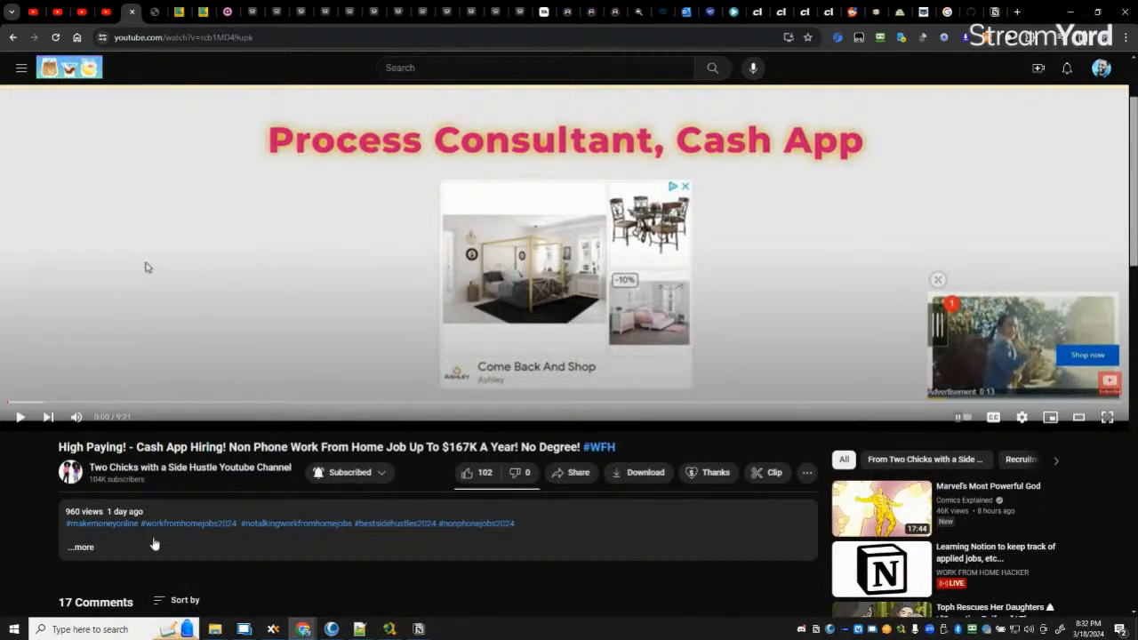
click(80, 548)
scroll(296, 349, down, 3)
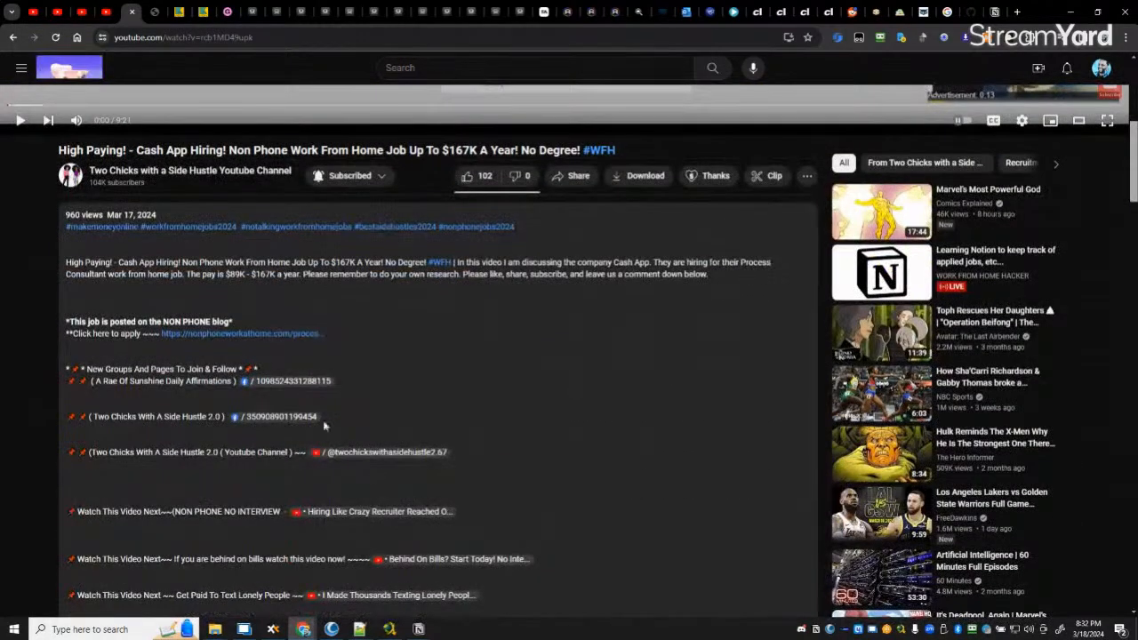
click(302, 334)
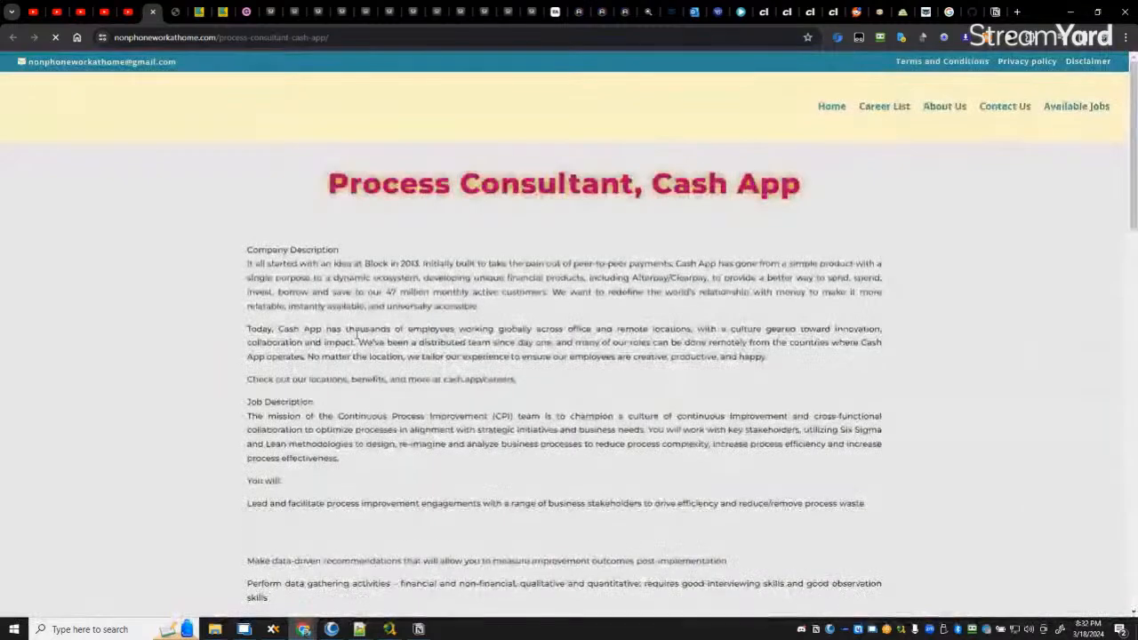
Step: Skim the Cash App job posting and copy its heading "Process Consultant, Cash App"
scroll(358, 332, down, 15)
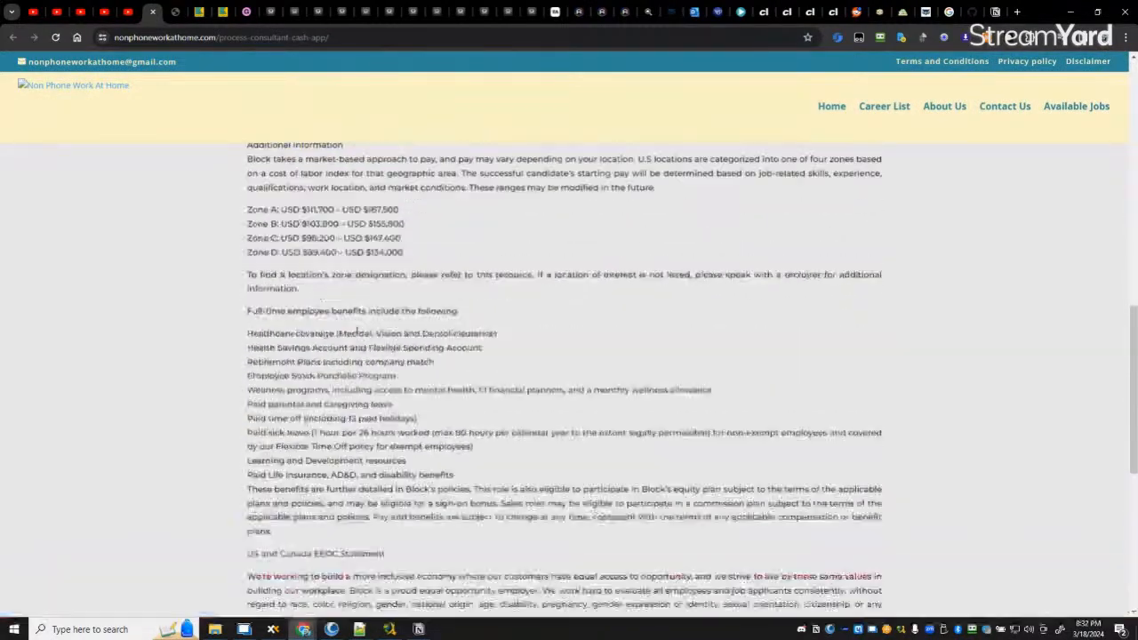
scroll(357, 333, up, 15)
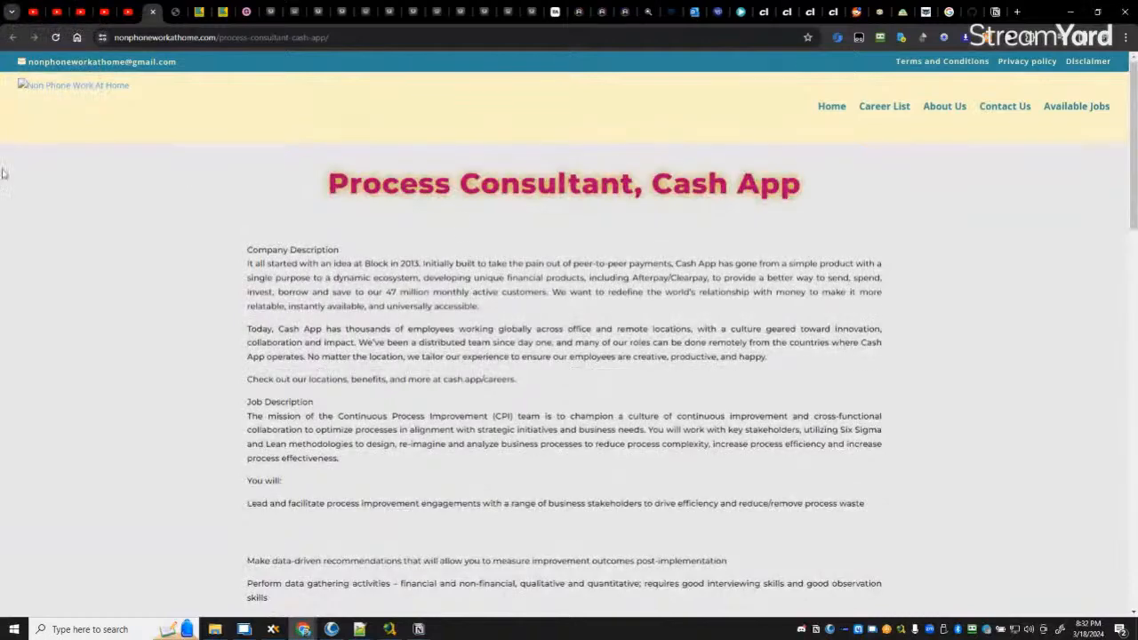
drag(329, 184, 895, 221)
key(ctrl+c)
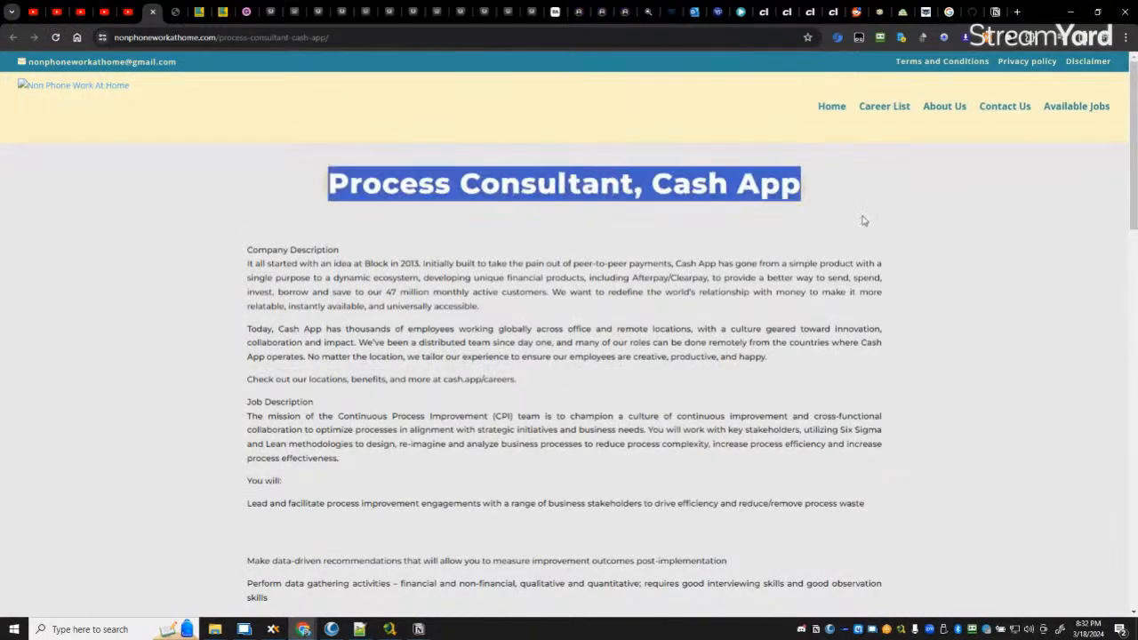
Step: Switch to Notion and create a new Jobs Applied To entry from the "[Job Position] - [Company Name]" template
click(418, 629)
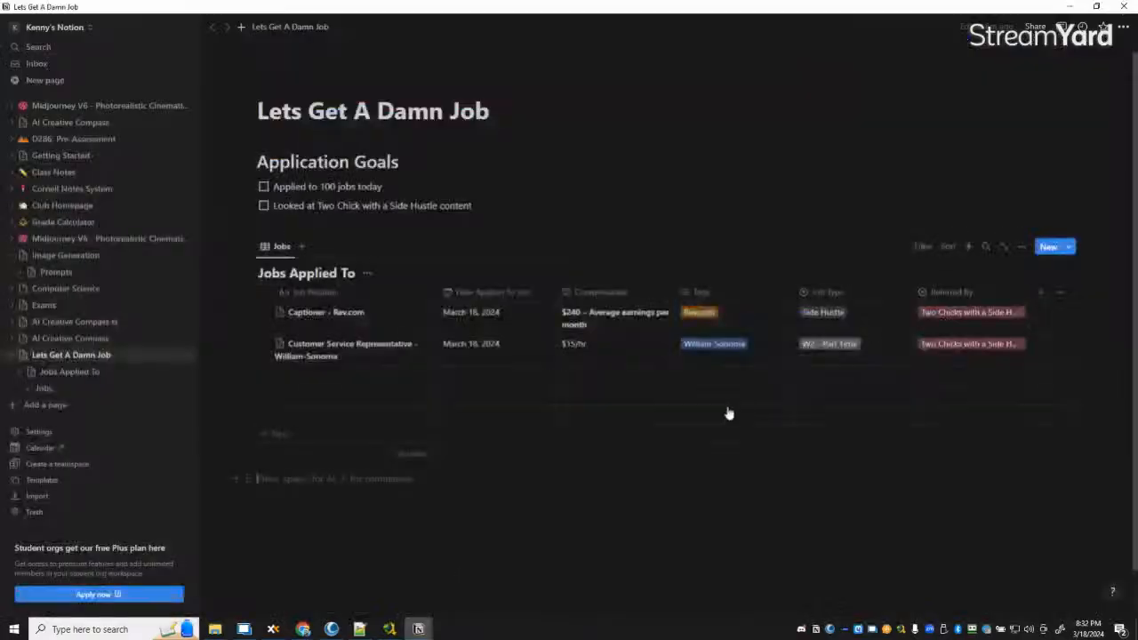
click(466, 576)
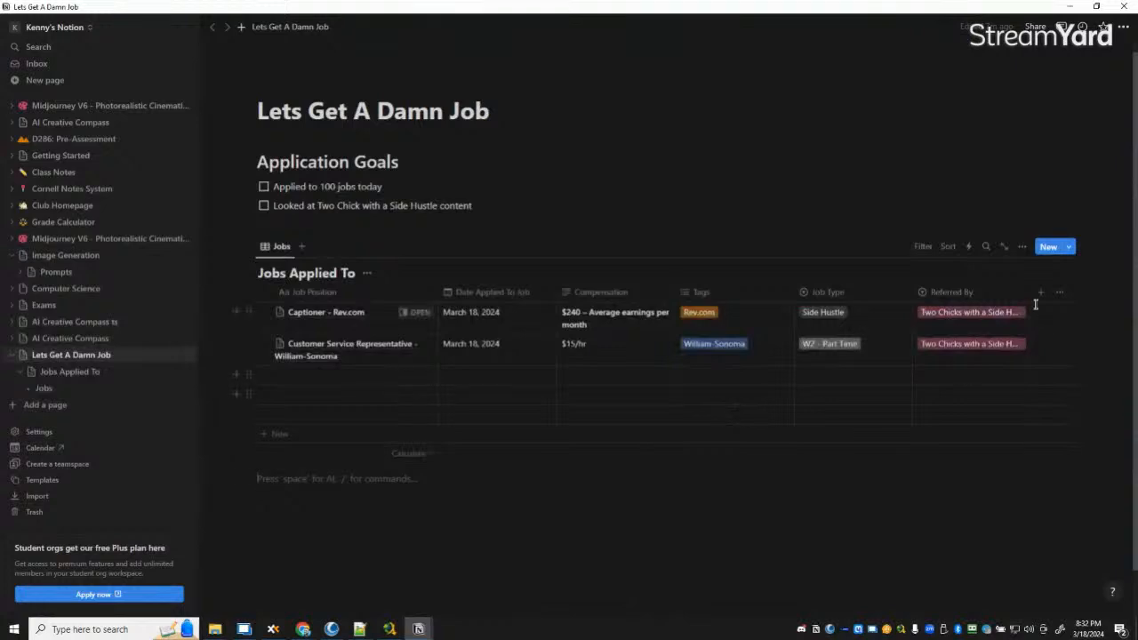
click(1049, 248)
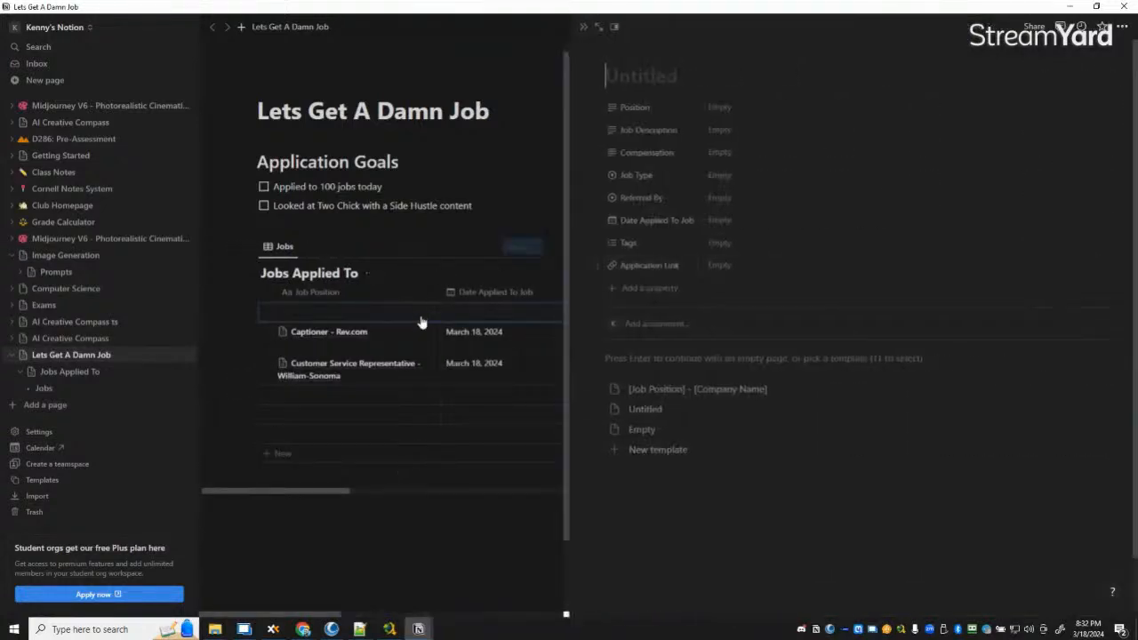
click(694, 391)
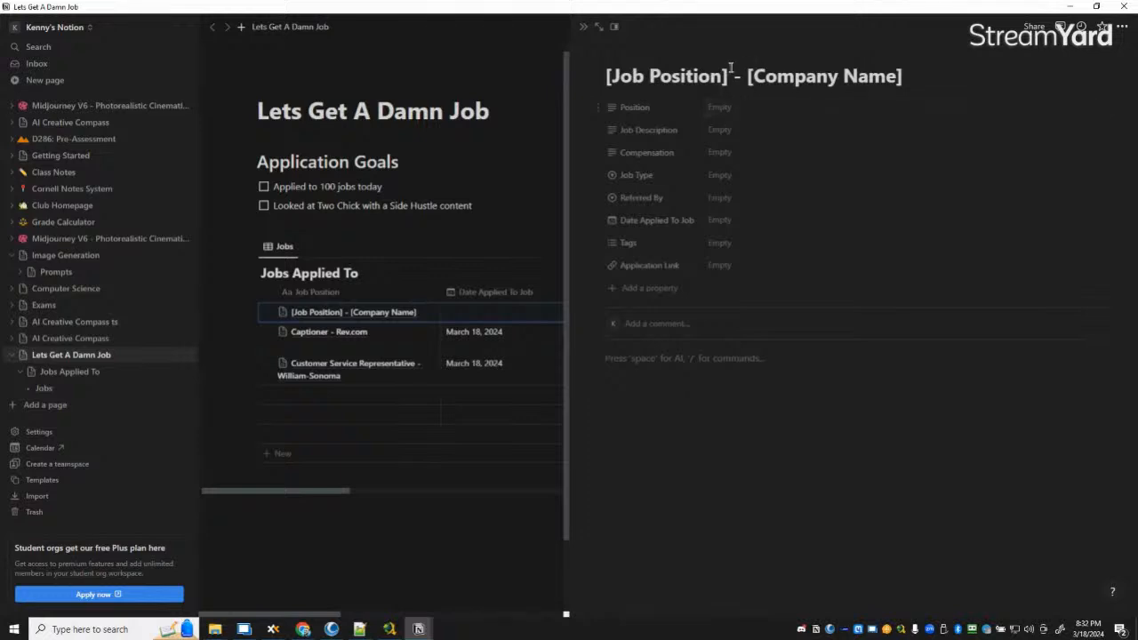
Step: Replace the placeholder title with the copied heading and edit it to read "Process Consultant - Cash App"
triple_click(918, 78)
key(ctrl+v)
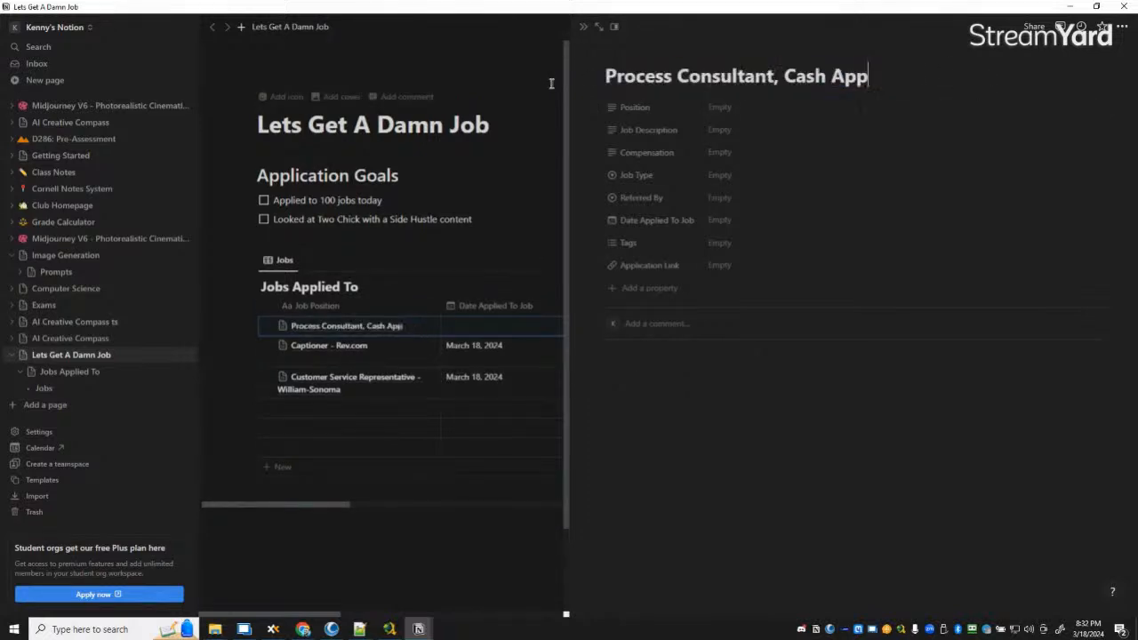
key(BackSpace)
key(BackSpace)
text(-)
Step: Fill the Position property with "Process Consultant" copied from the entry's title
click(759, 110)
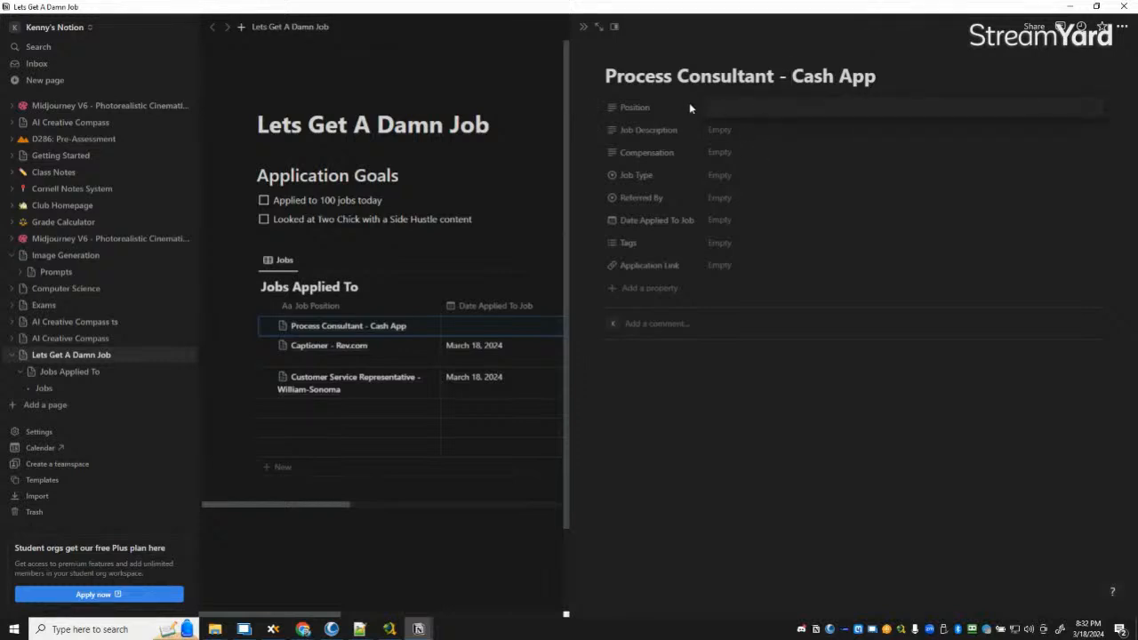
text(Porcess)
drag(772, 77, 606, 77)
key(ctrl+c)
click(765, 108)
key(ctrl+a)
key(ctrl+v)
click(790, 135)
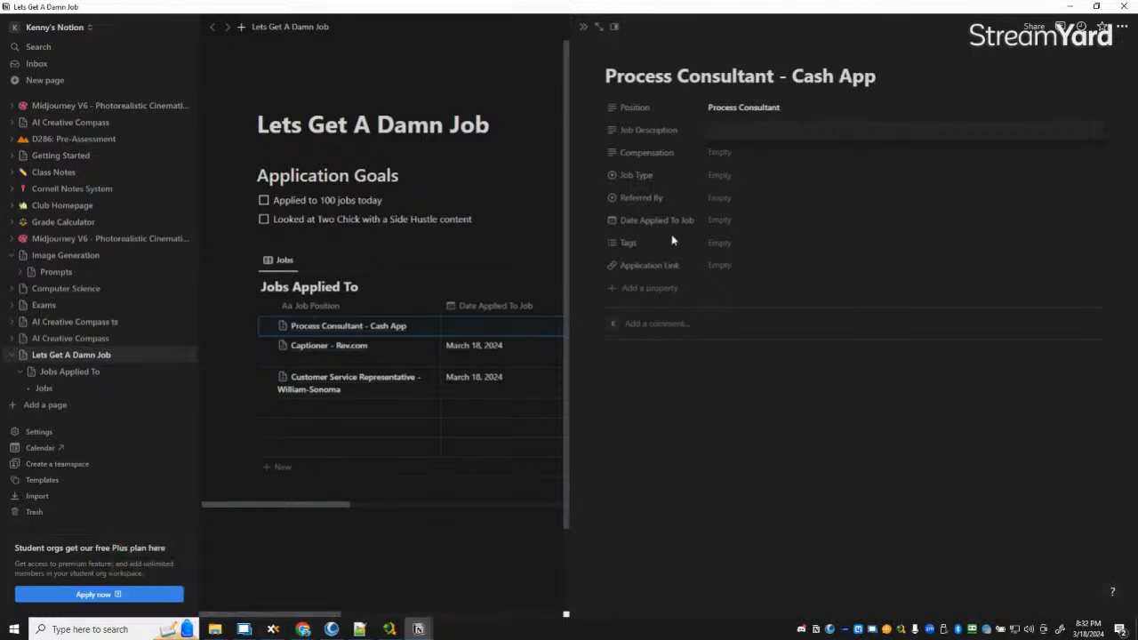
Step: Add the AI-suggested Company text property and move it directly below Position
click(633, 300)
click(647, 295)
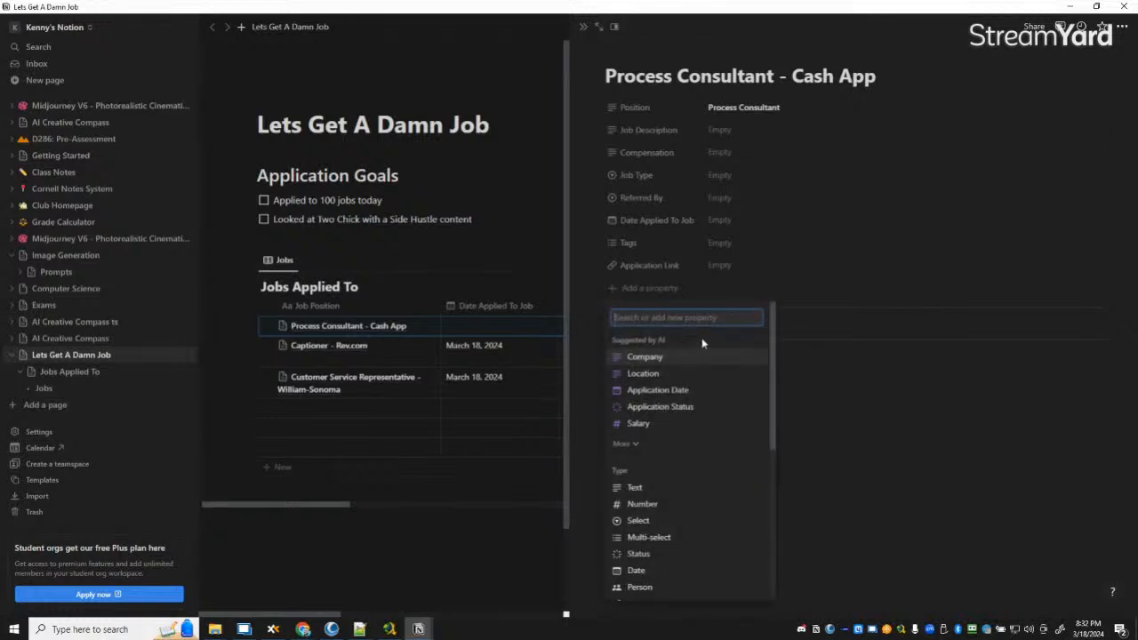
click(622, 357)
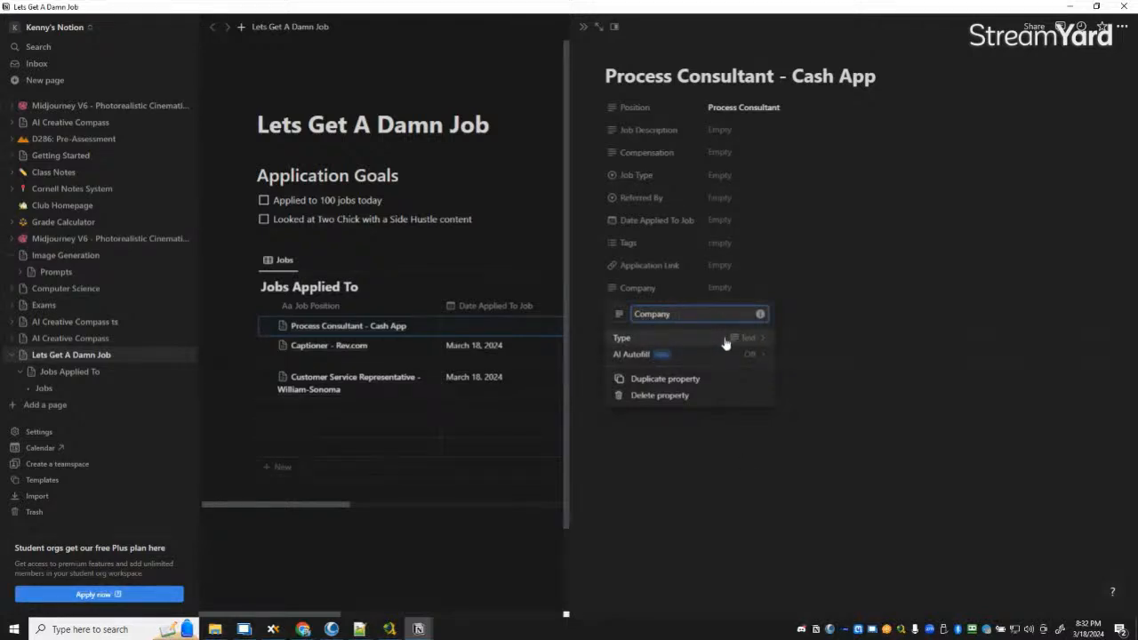
click(813, 397)
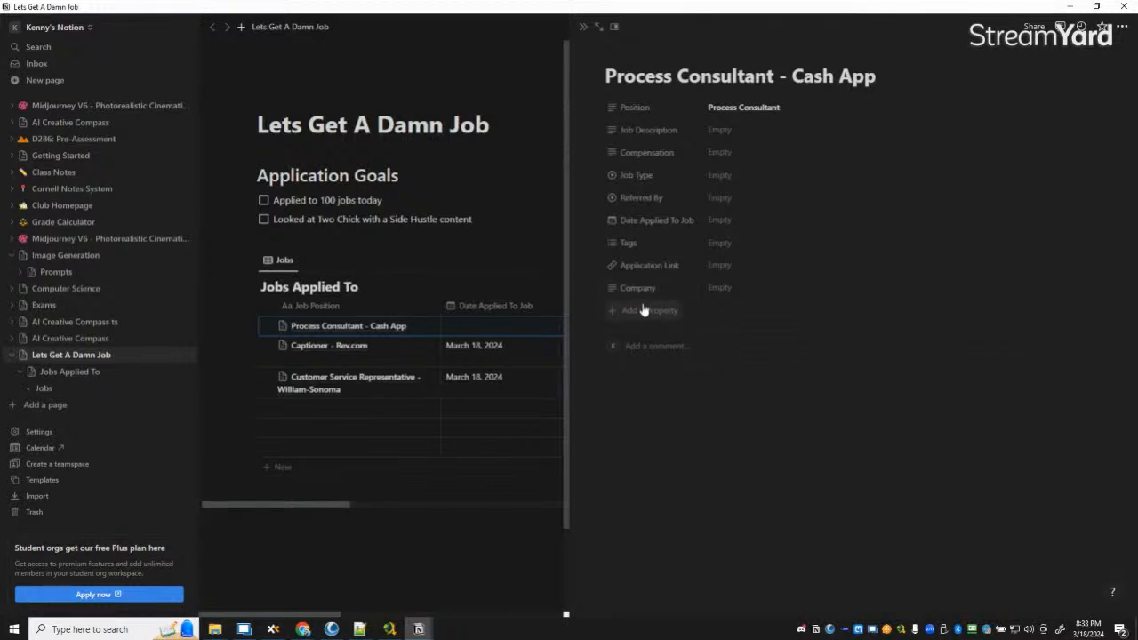
drag(623, 289, 660, 141)
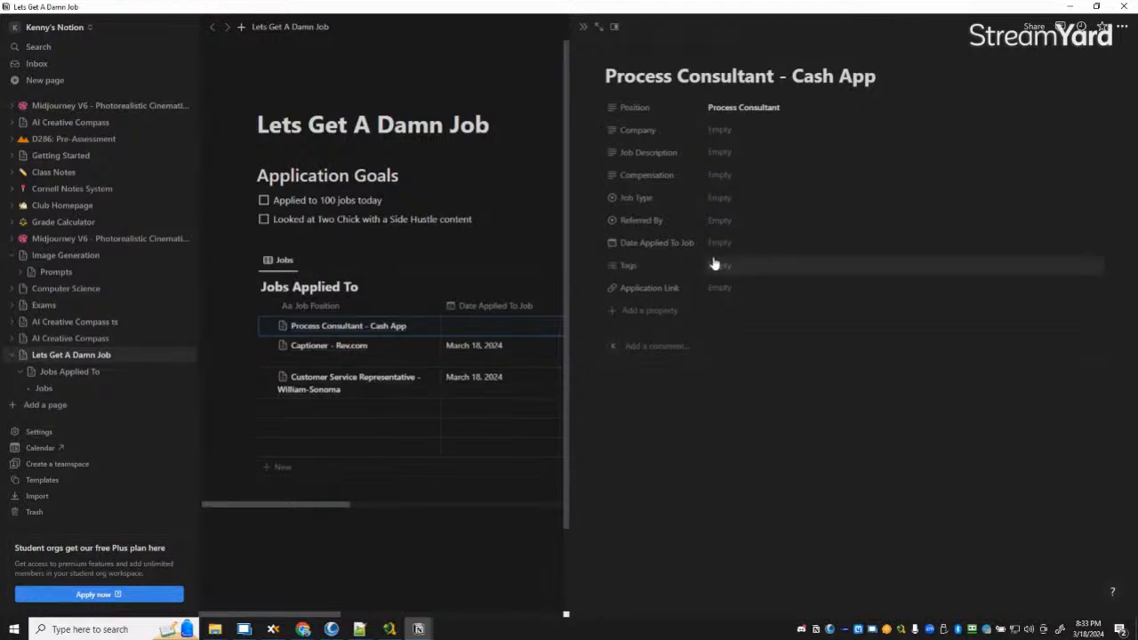
Step: Set the new entry's Company property to "Cash App"
click(734, 134)
text(Cash App)
key(Return)
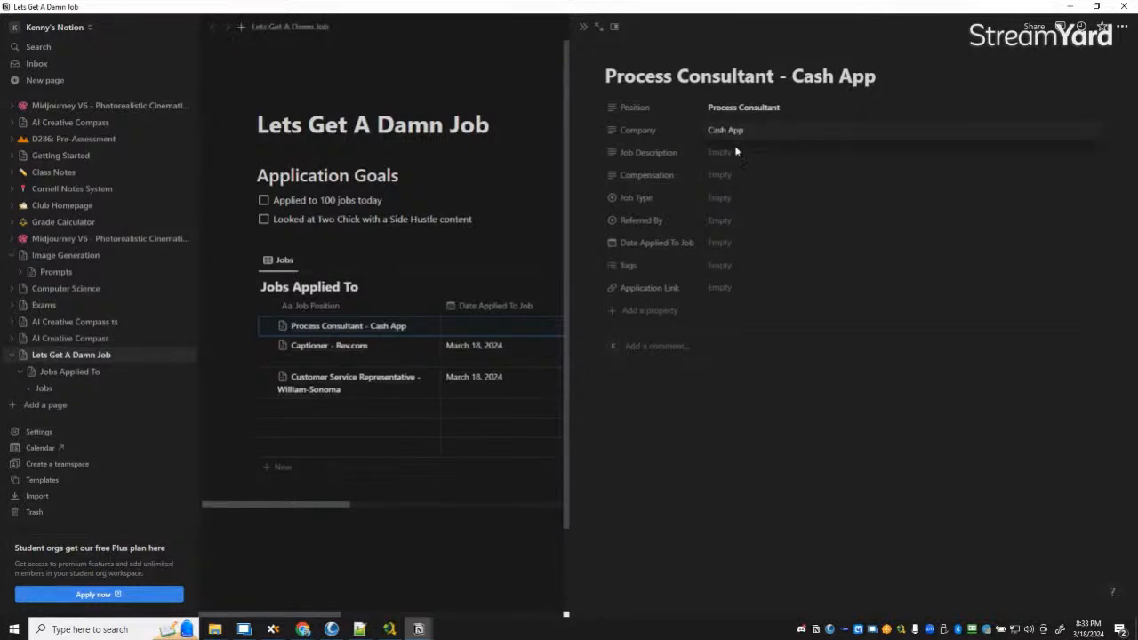
Step: Copy the responsibilities listed under "You will:" on the Cash App posting in the browser and return to the Notion entry
click(756, 152)
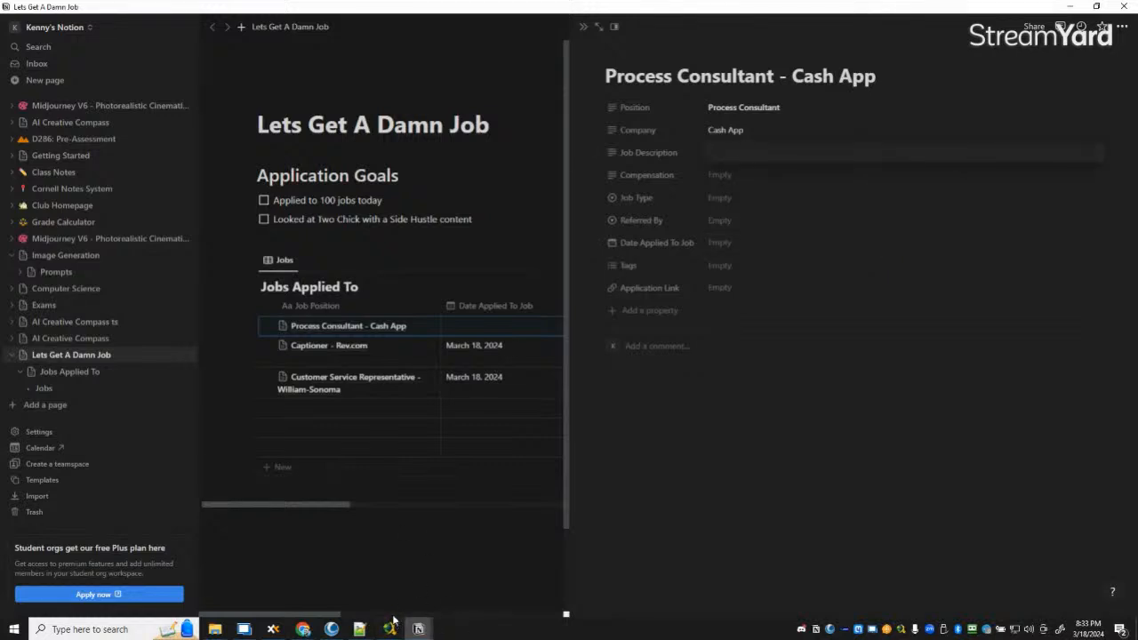
mouse_move(296, 630)
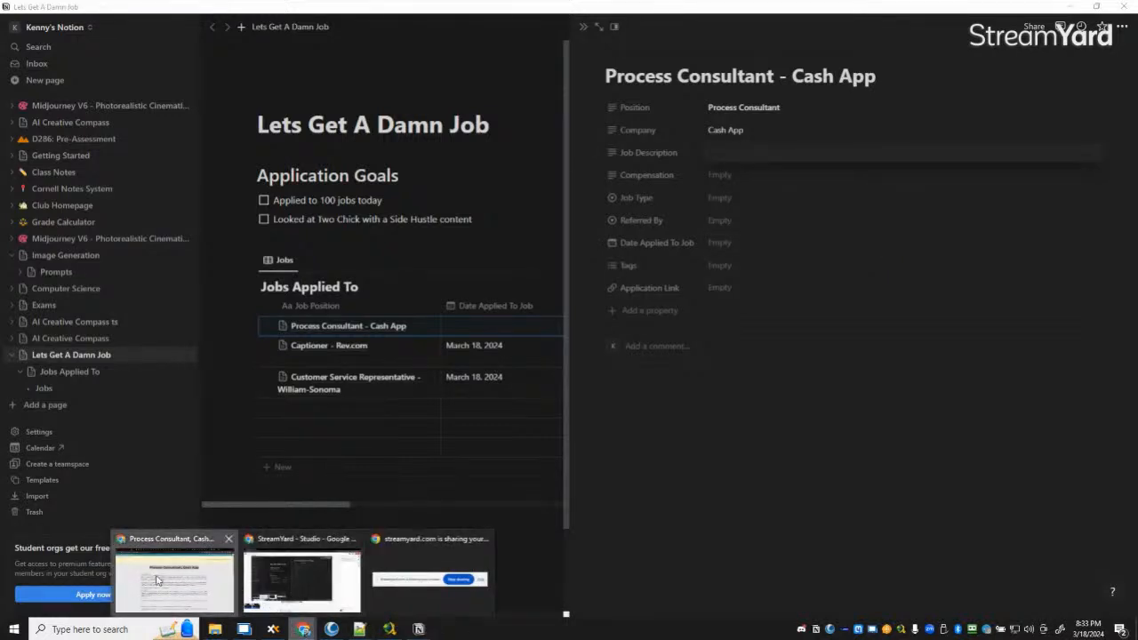
click(307, 578)
click(451, 253)
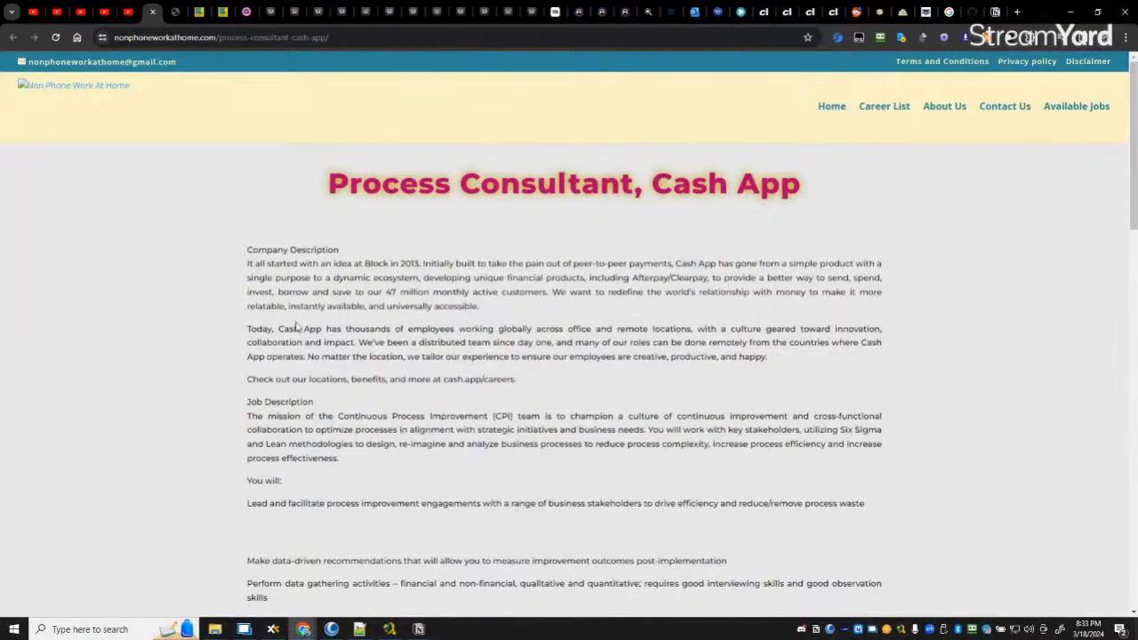
scroll(249, 338, down, 2)
drag(248, 321, 459, 382)
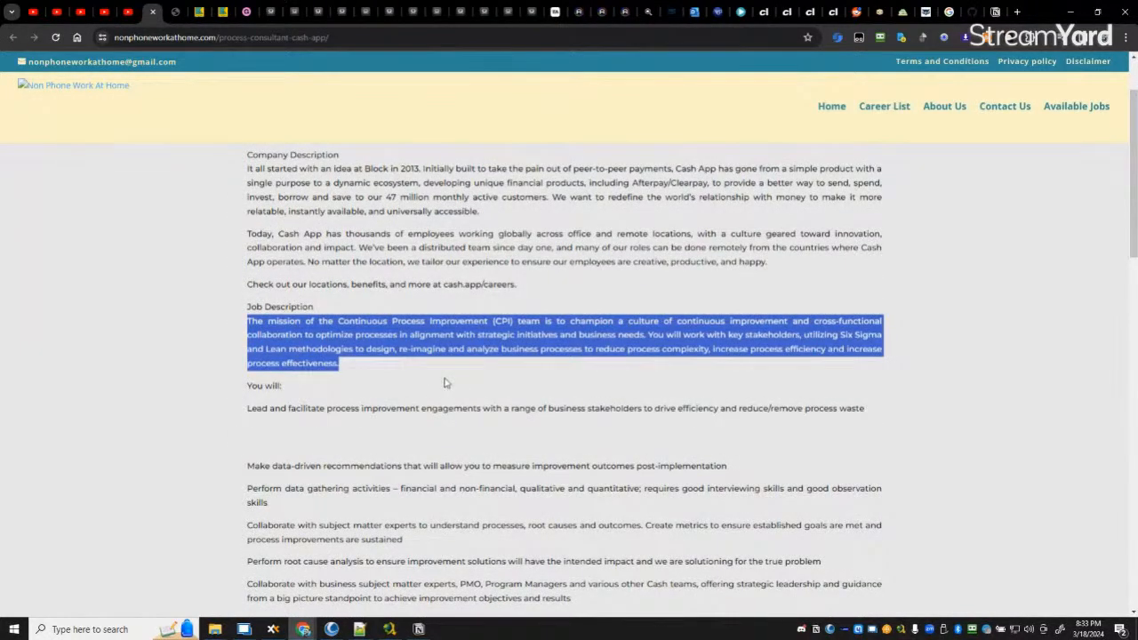
click(414, 383)
scroll(414, 383, down, 3)
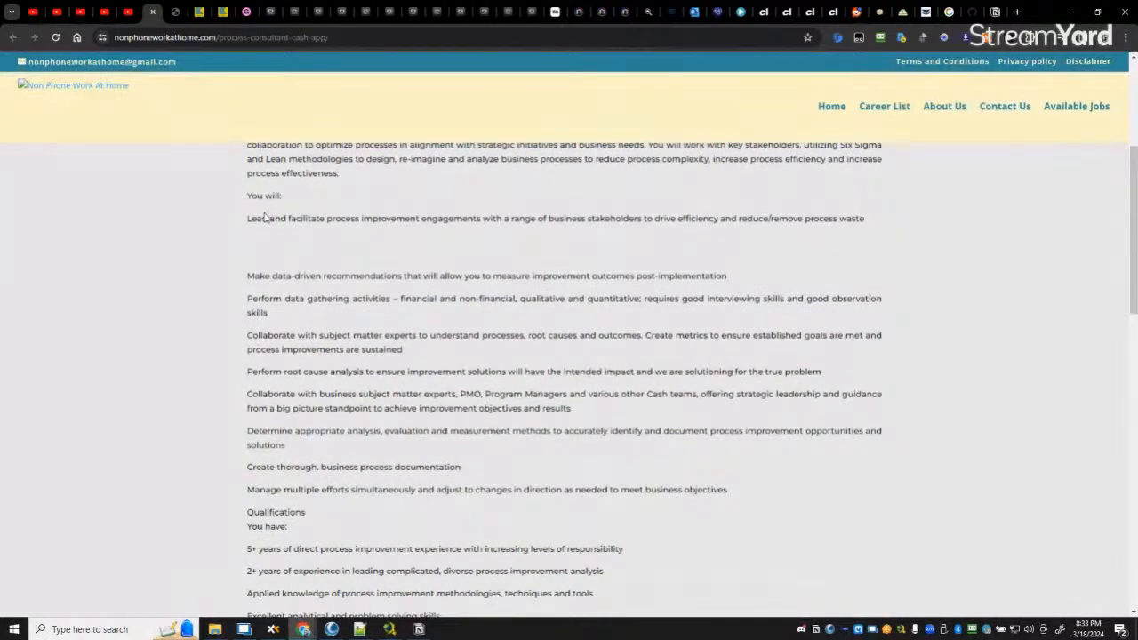
drag(249, 221, 925, 491)
key(ctrl+c)
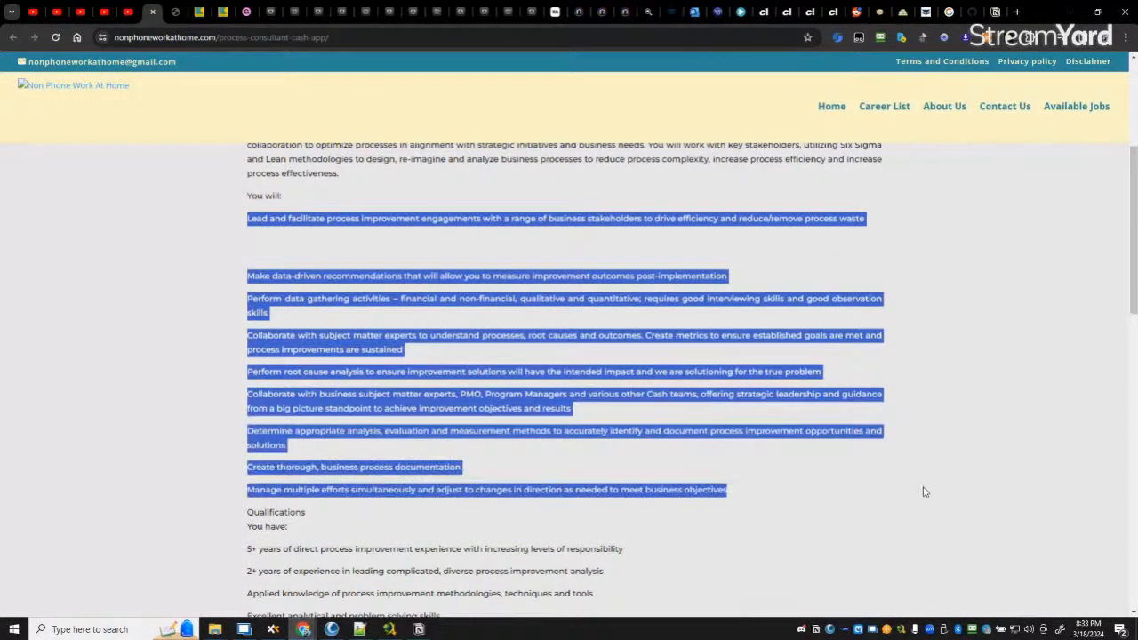
click(418, 628)
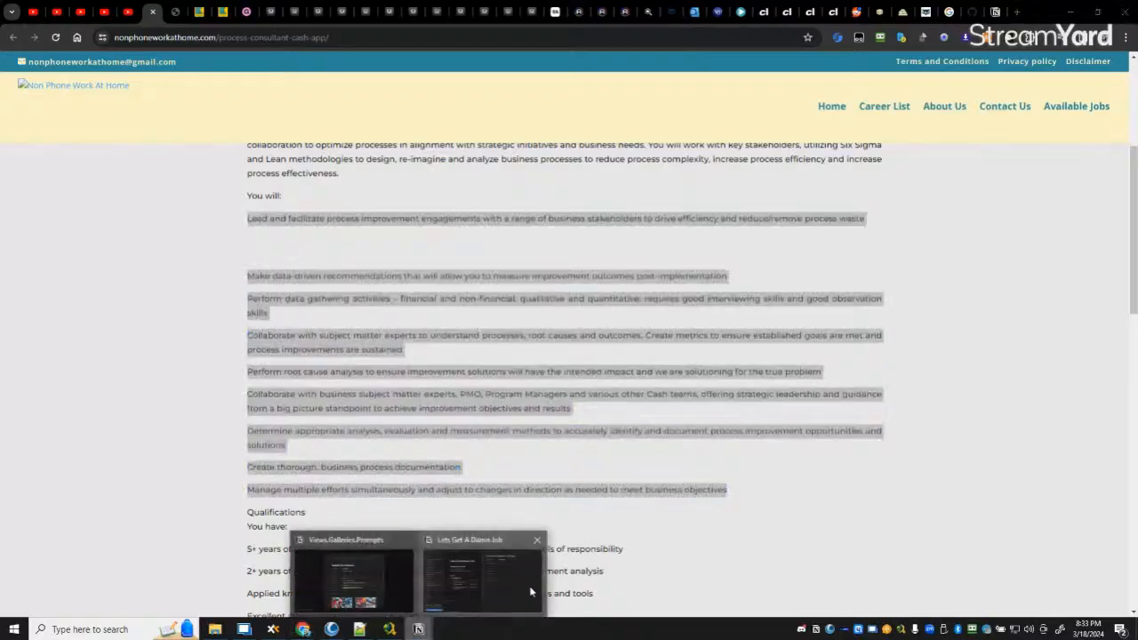
click(526, 587)
key(ctrl+v)
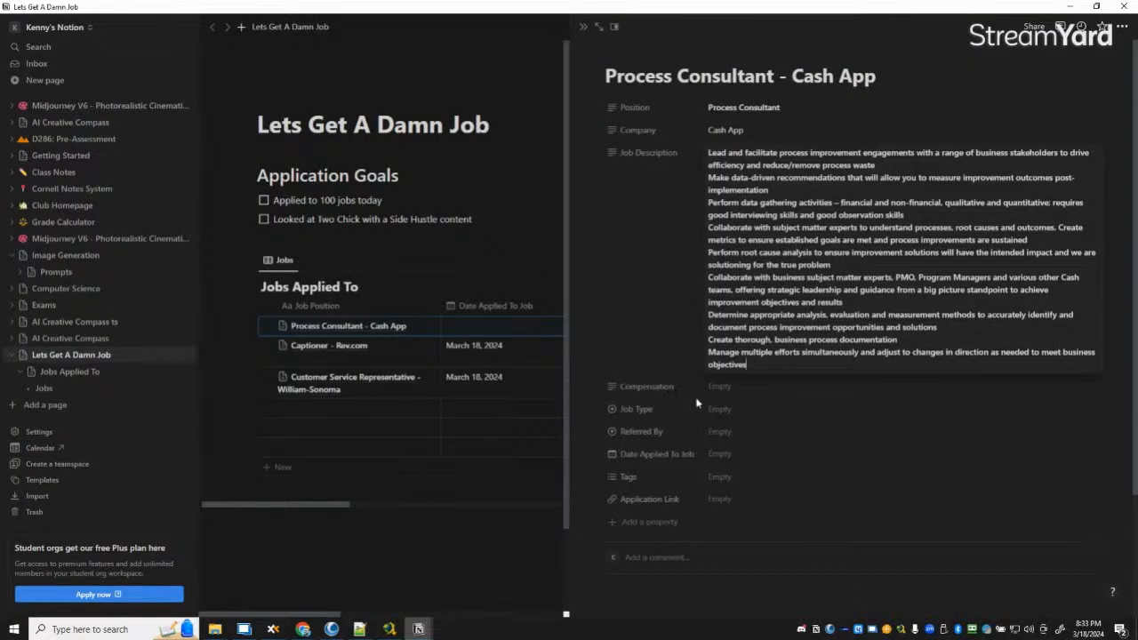
key(ctrl+z)
click(662, 381)
key(ctrl+v)
scroll(813, 400, down, 1)
key(ctrl+z)
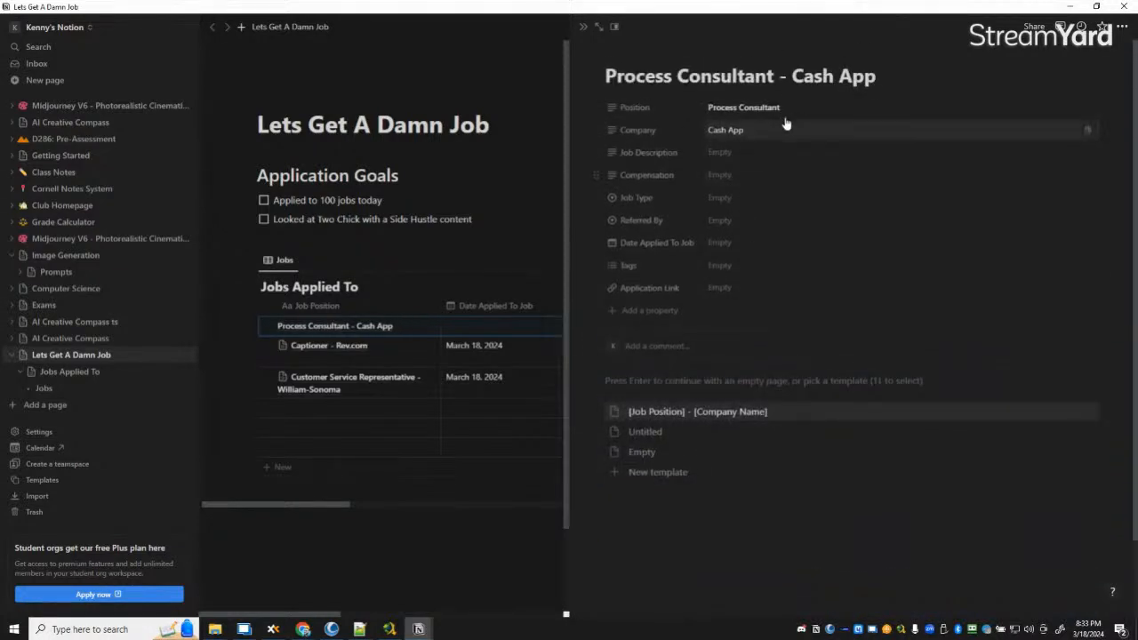
Step: Paste the copied responsibilities into the entry's Job Description property
click(767, 154)
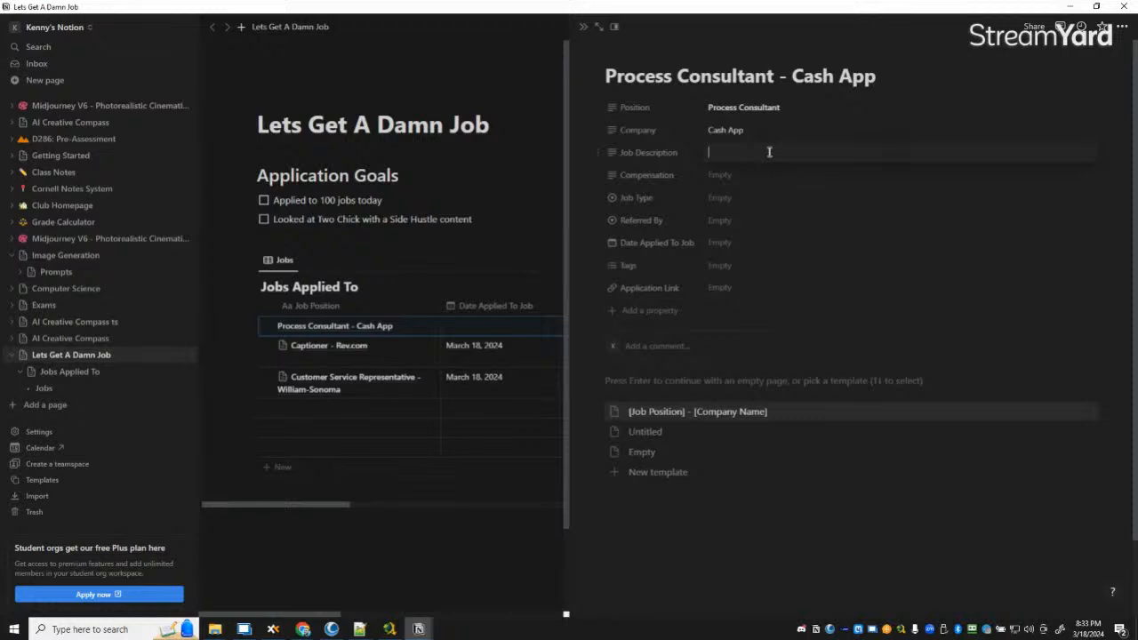
key(ctrl+v)
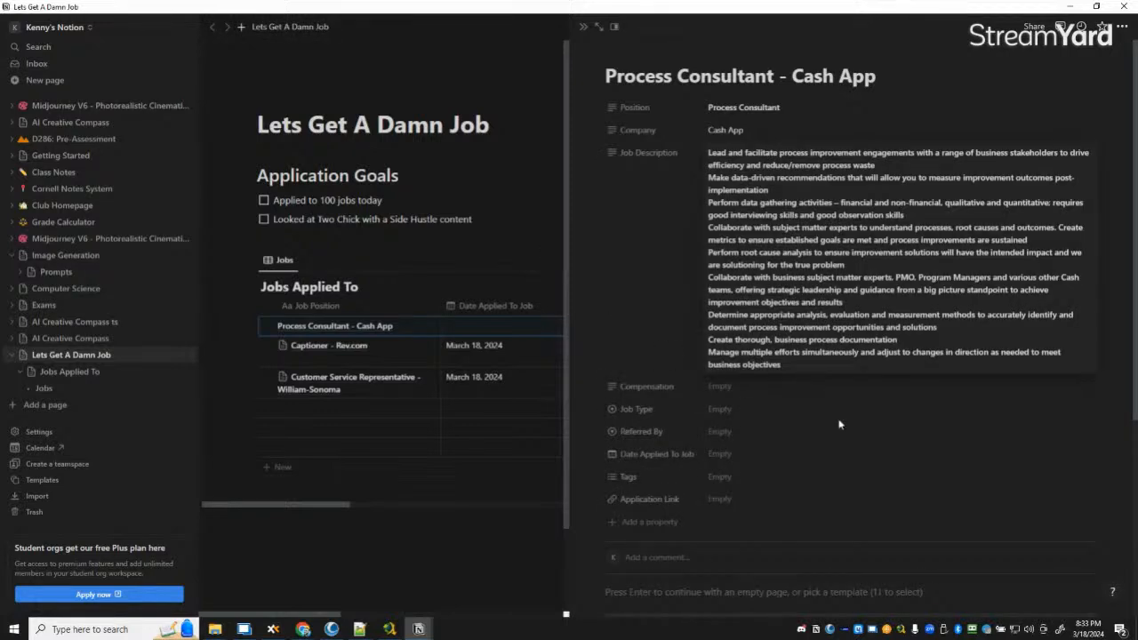
Step: Copy the Zone A to Zone D pay ranges from the browser posting into the Notion entry's Compensation property
click(304, 628)
click(174, 579)
scroll(635, 400, down, 3)
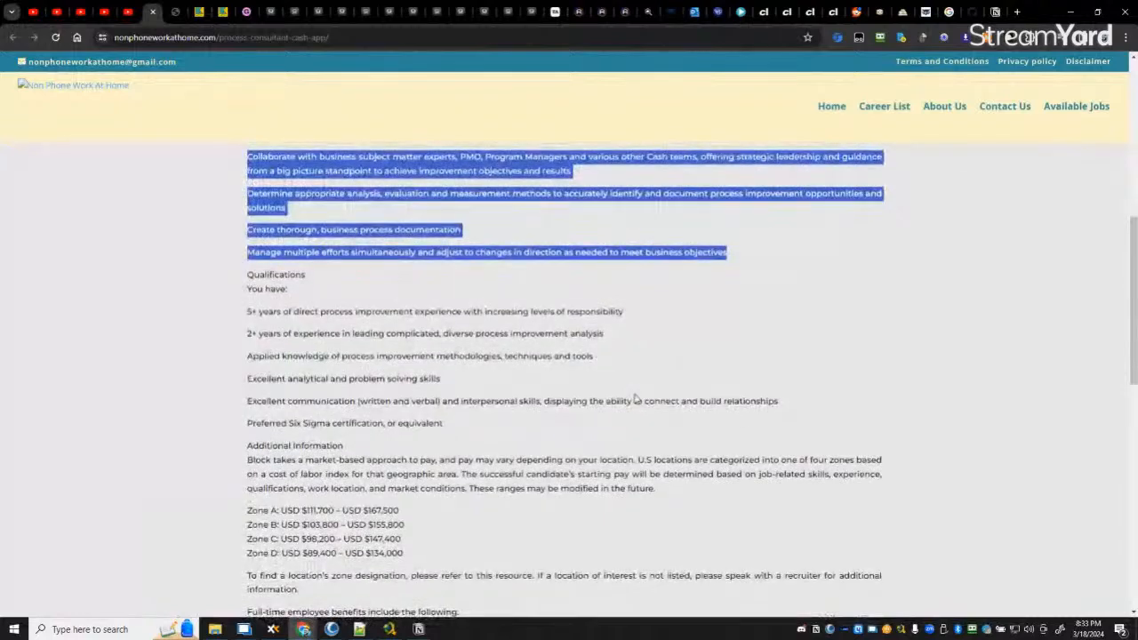
scroll(636, 400, down, 2)
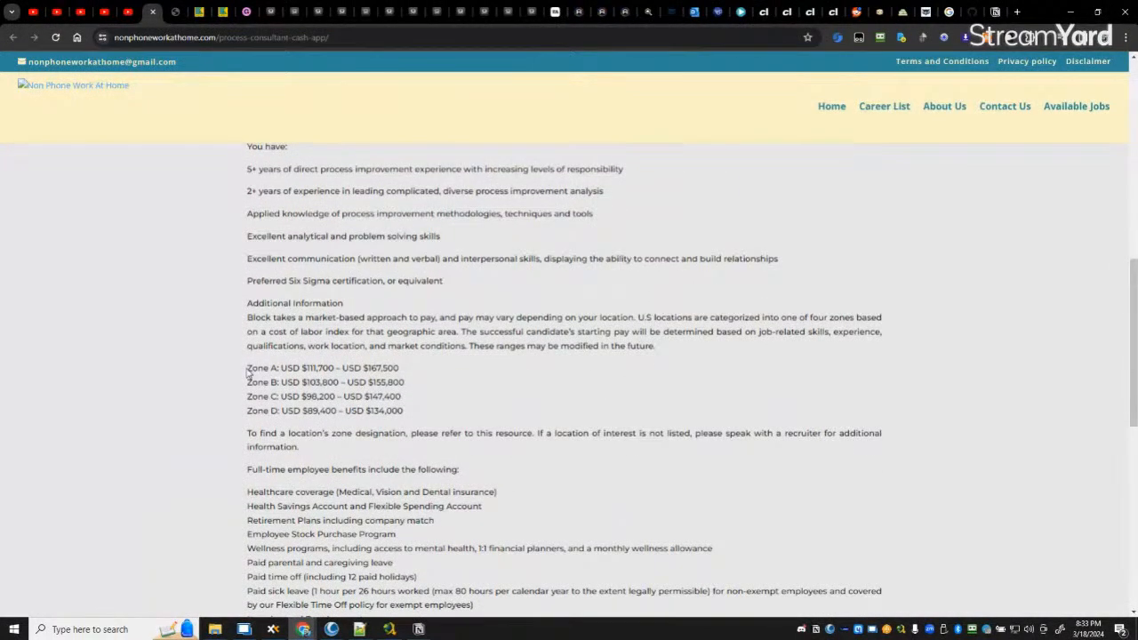
drag(249, 371, 433, 405)
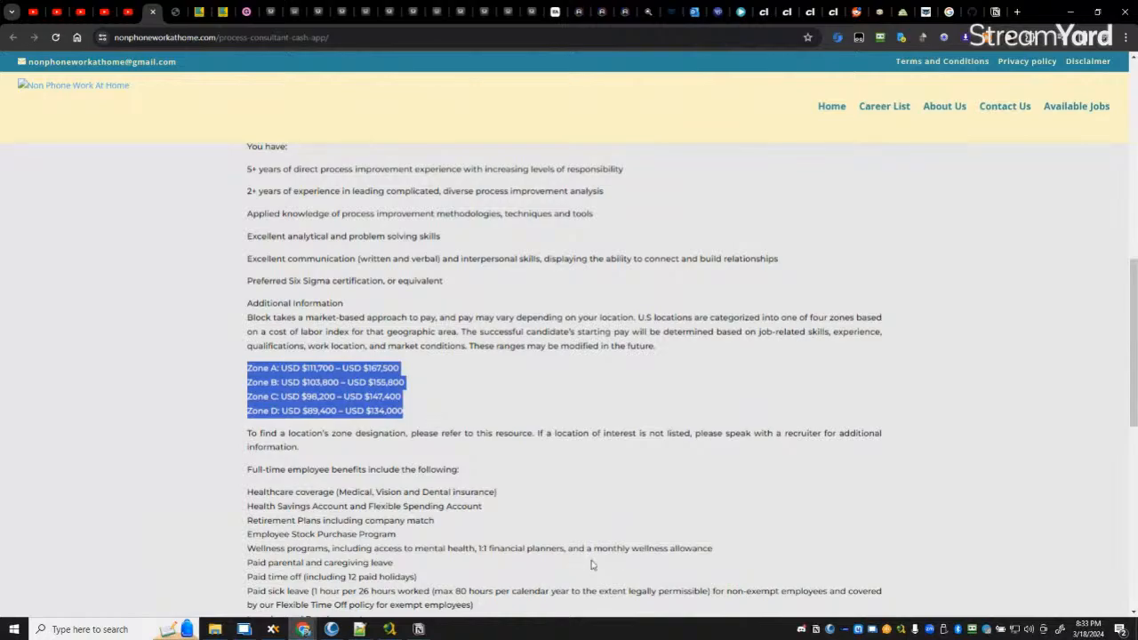
click(418, 628)
click(356, 573)
click(747, 387)
text(Zone A: USD $111,700 – USD $167,500Zone B: USD $103,800 – USD $155,800Zone C: USD $98,200 – USD $147,400Zone D: USD $89,400 – USD $134,000)
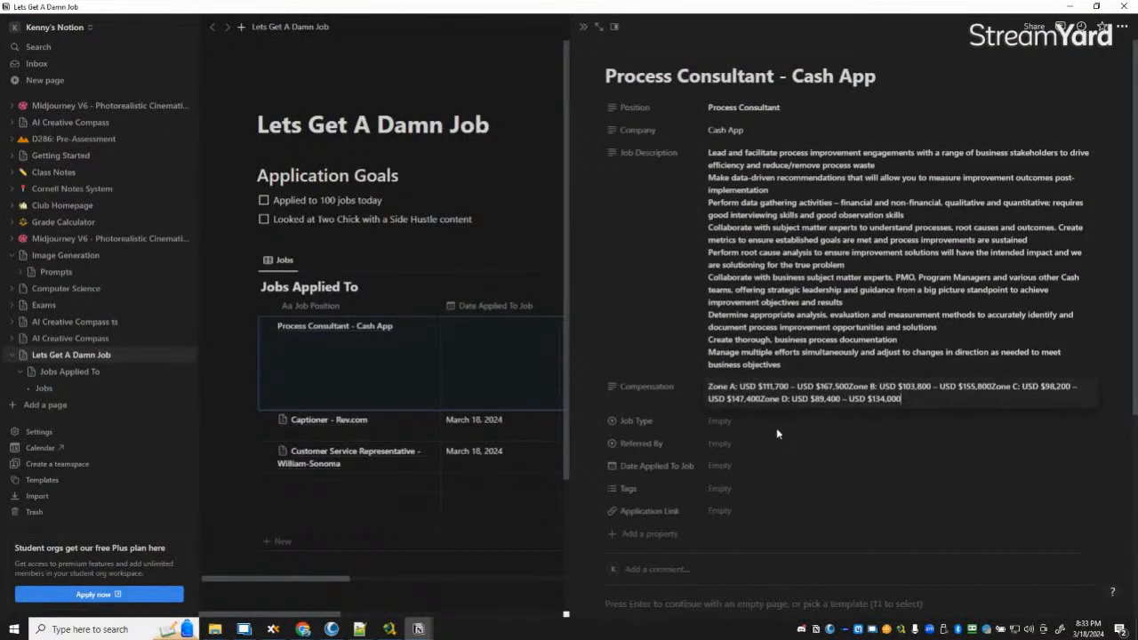
Step: Set Job Type to "W2 - Full Time" and Referred By to "Two Chicks with a Side Hustle"
click(740, 429)
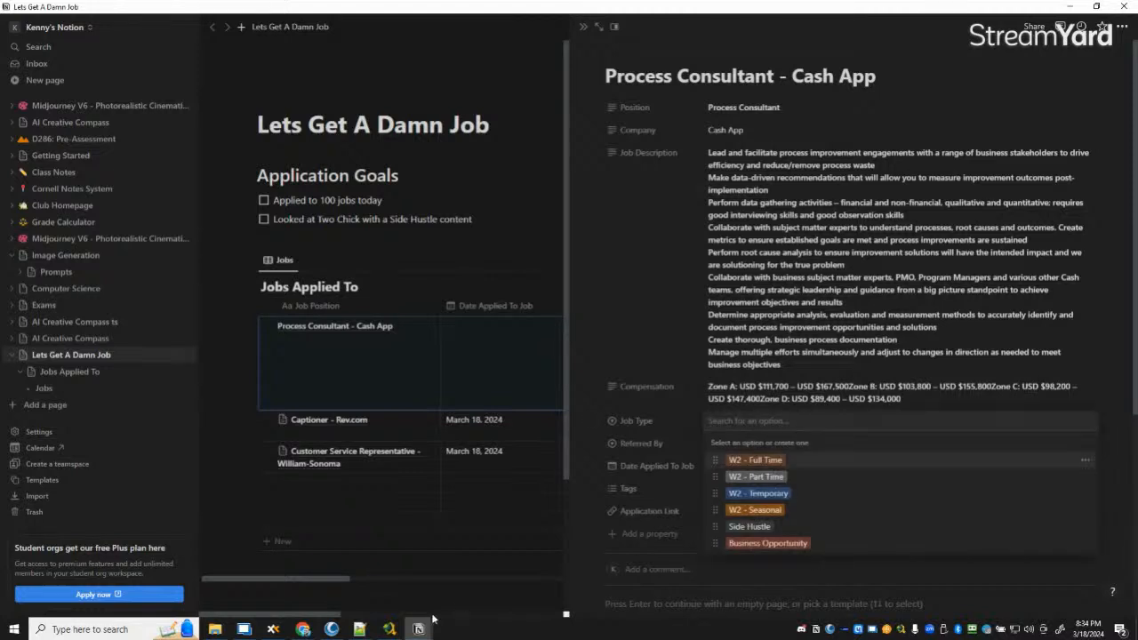
click(773, 461)
click(790, 442)
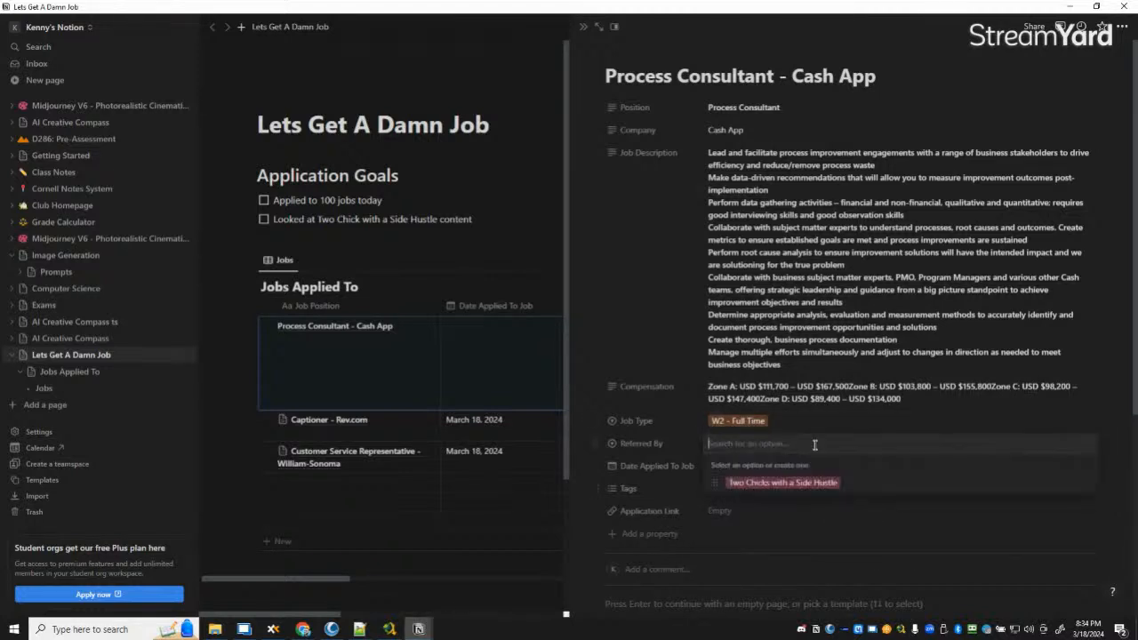
click(801, 482)
Step: Set Date Applied To Job to March 18, 2024 and create a new "Cash App" tag for the entry
click(756, 466)
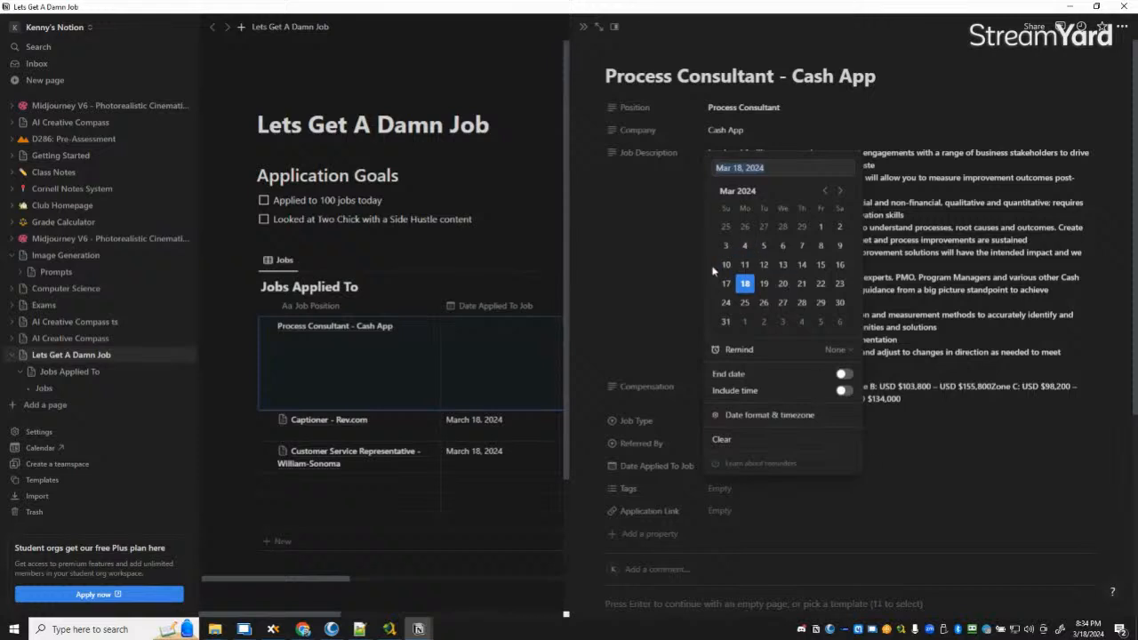
click(774, 504)
click(791, 491)
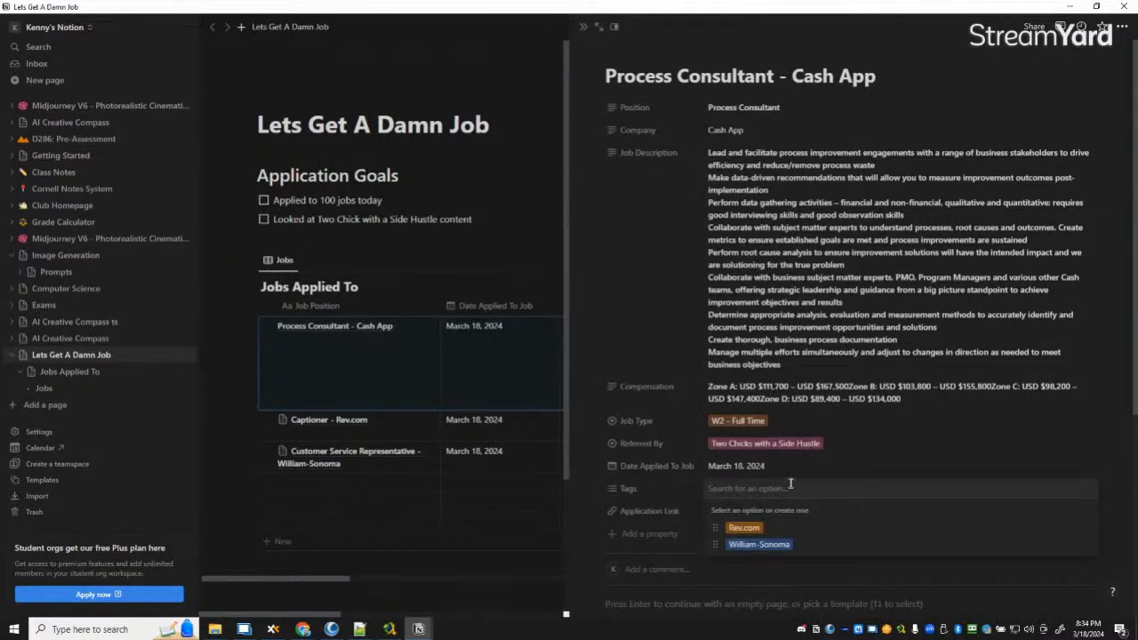
text(Cash)
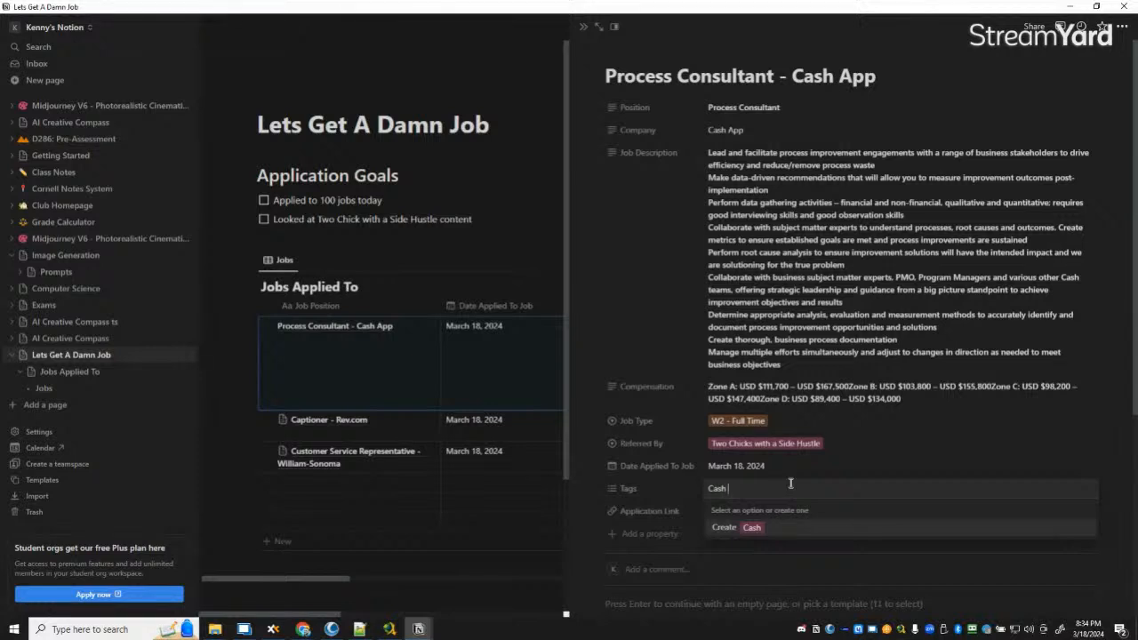
text( App)
key(Return)
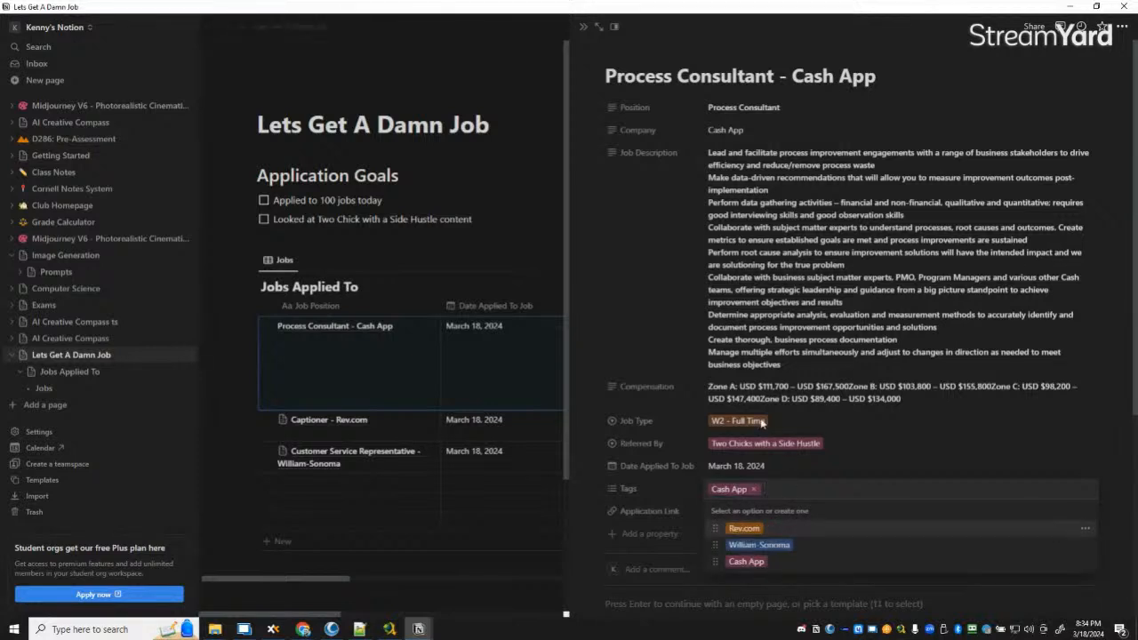
key(Escape)
scroll(764, 454, down, 1)
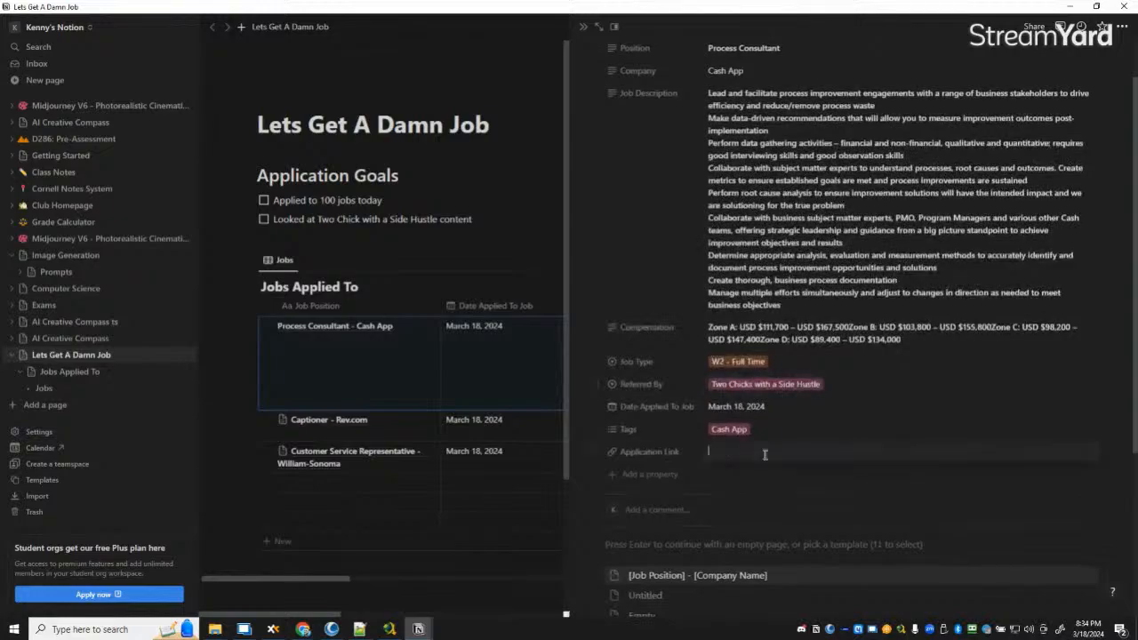
mouse_move(303, 629)
click(175, 569)
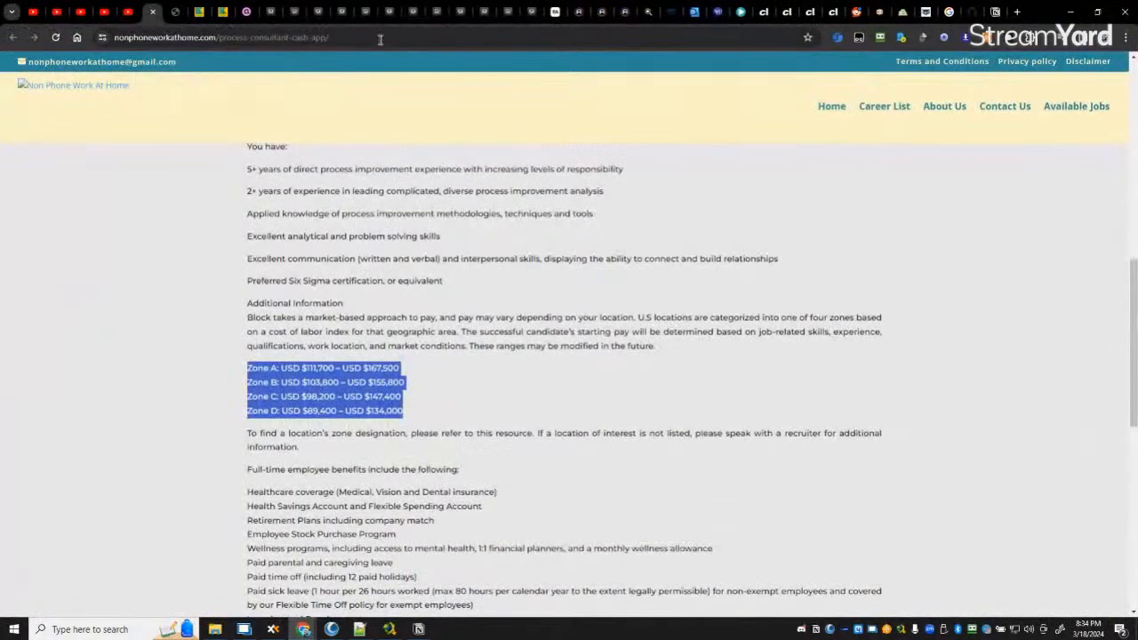
click(418, 628)
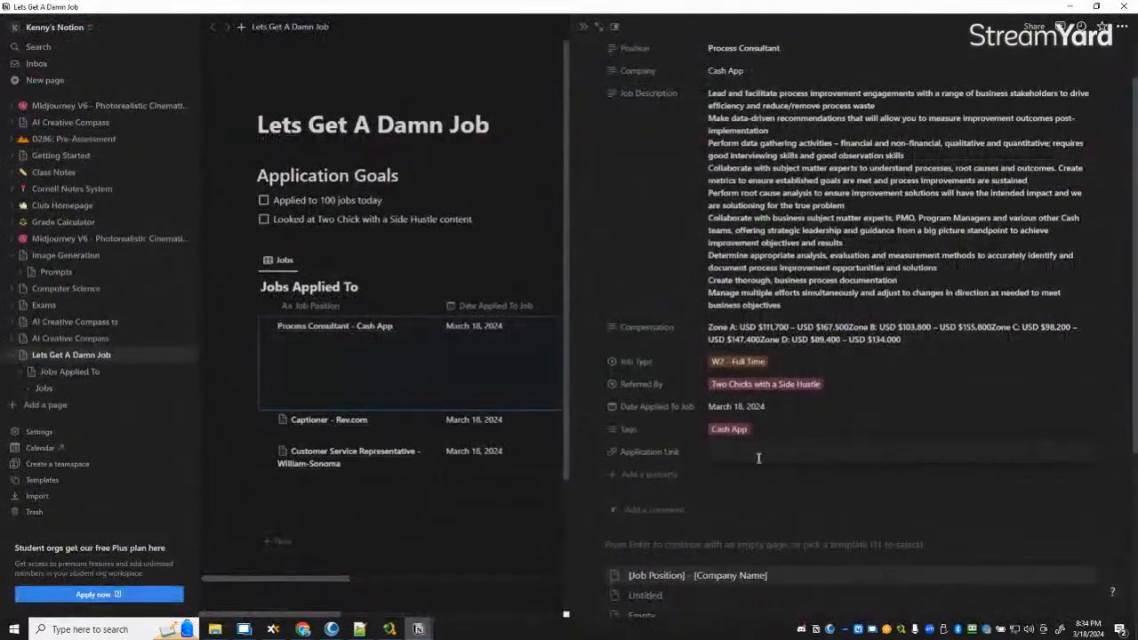
text(https://nonphoneworkathome.com/process-consultant-cash-app/)
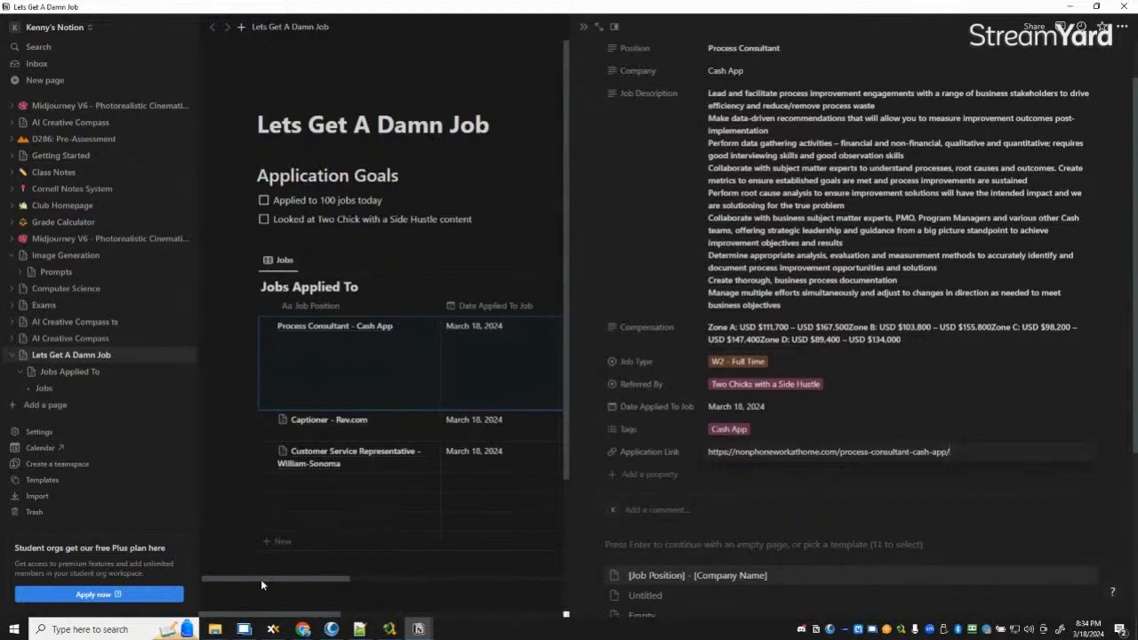
Step: Copy the full posting text, from Company Description through the EEOC statement, from the browser into the Notion entry's page body
mouse_move(303, 628)
click(202, 593)
scroll(281, 436, down, 15)
scroll(562, 439, up, 20)
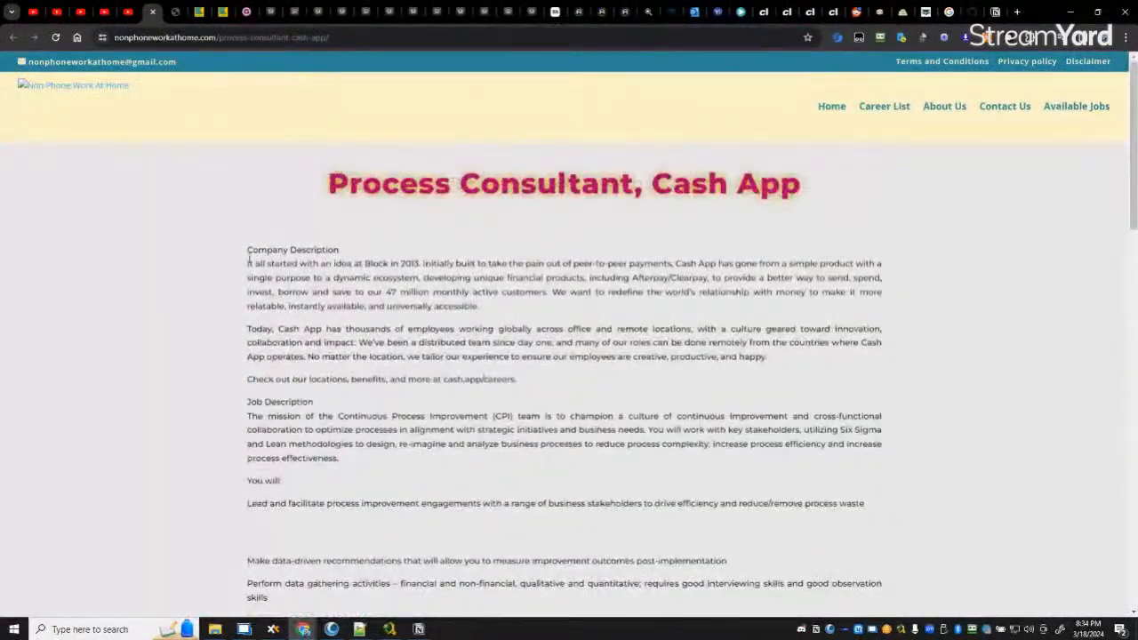
drag(248, 250, 686, 549)
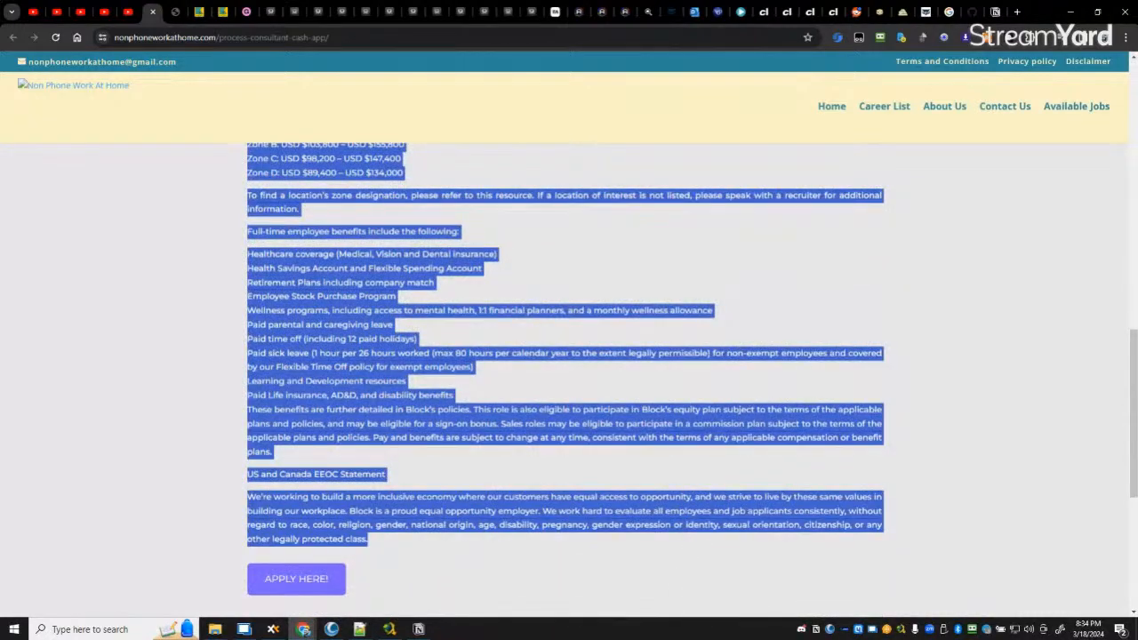
click(418, 629)
click(488, 578)
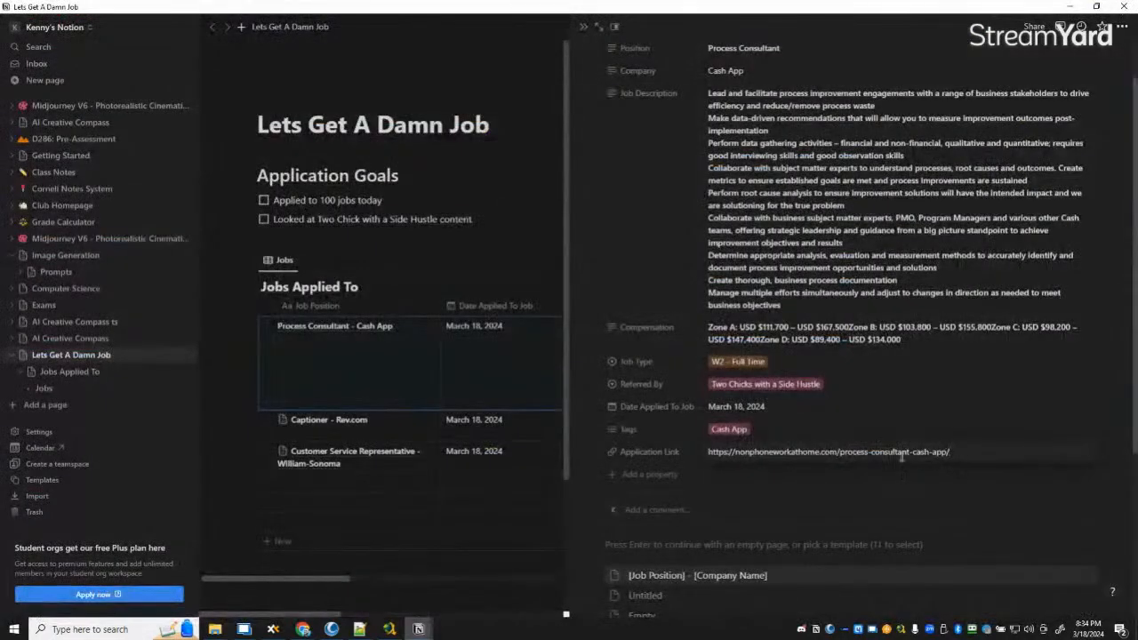
click(706, 546)
key(ctrl+v)
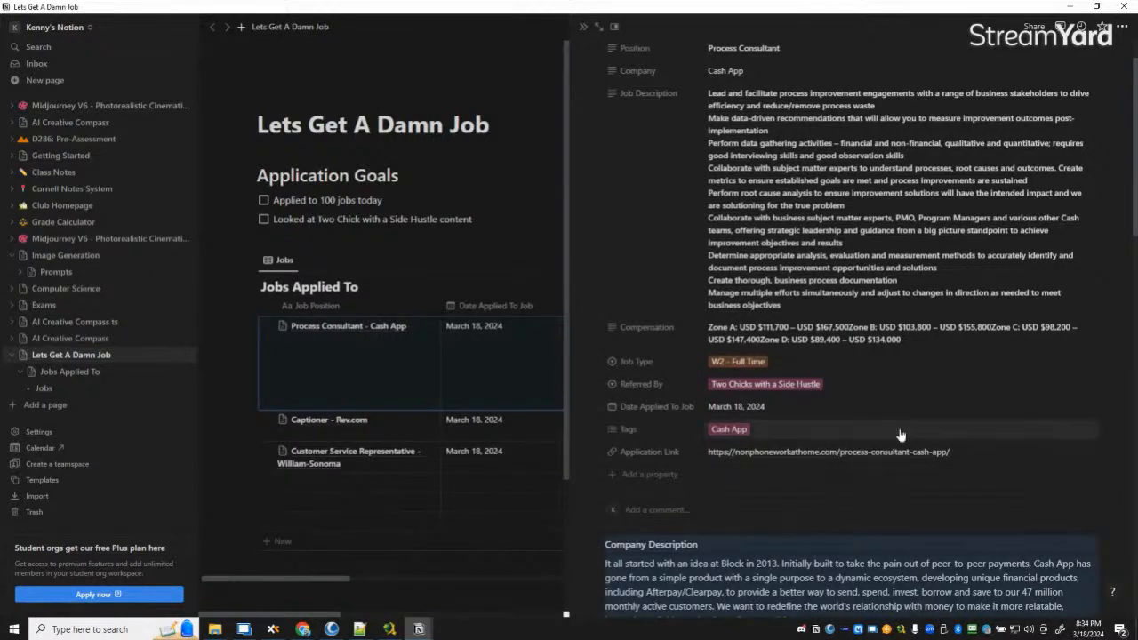
Step: Open the posting's SmartRecruiters application page in the browser, replace the Notion entry's Application Link with its address, and close the entry
click(305, 631)
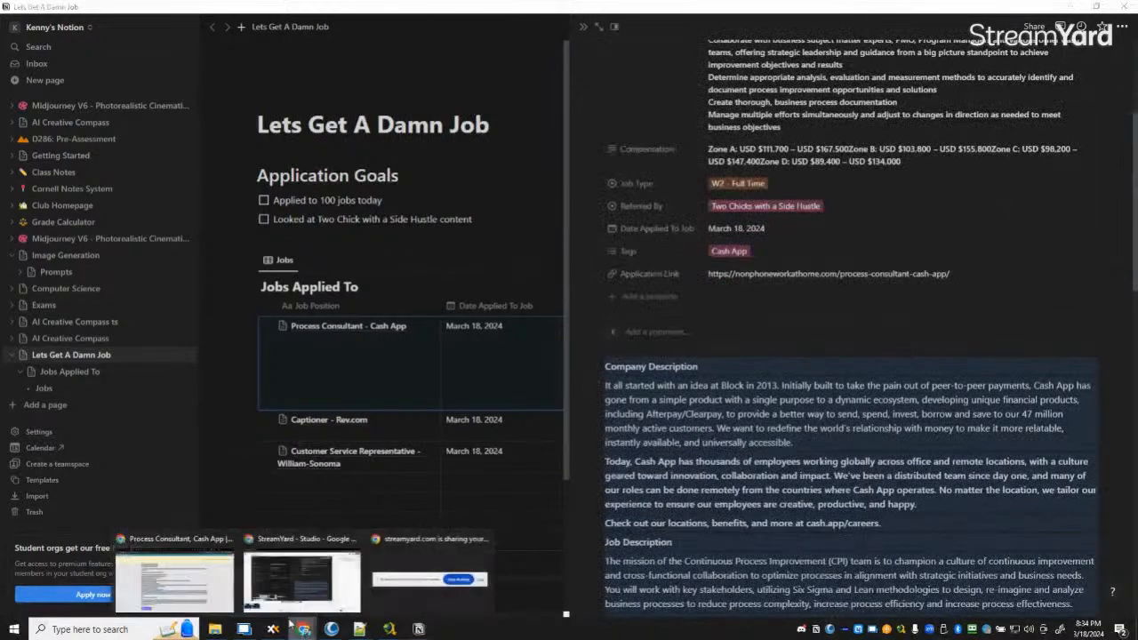
click(185, 592)
click(287, 591)
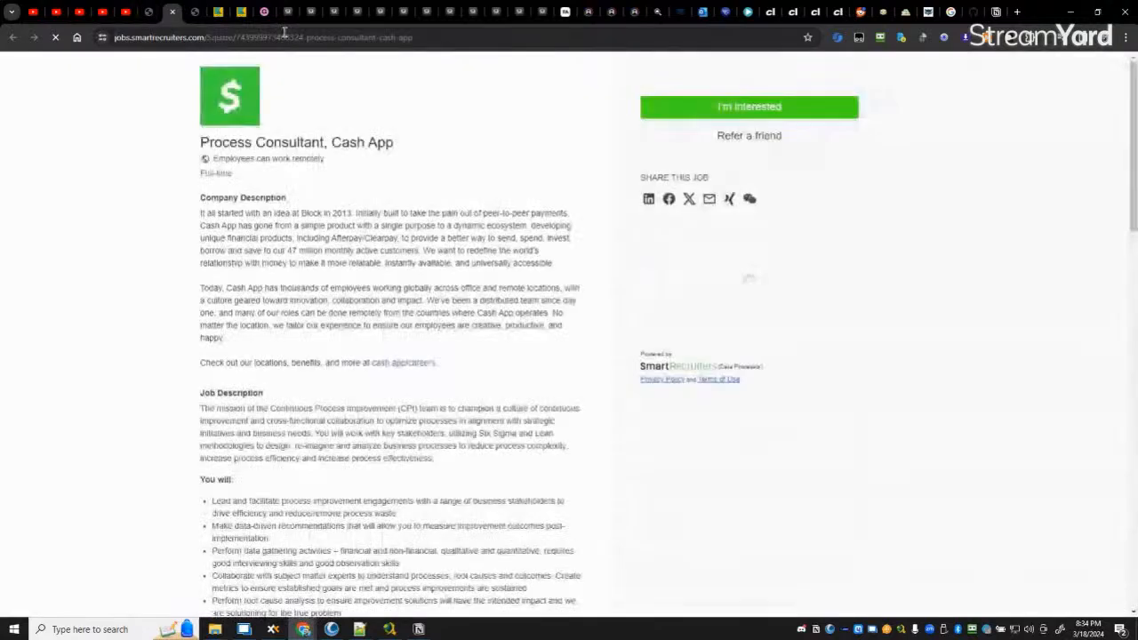
click(277, 39)
key(ctrl+c)
click(418, 629)
drag(987, 274, 697, 282)
key(ctrl+v)
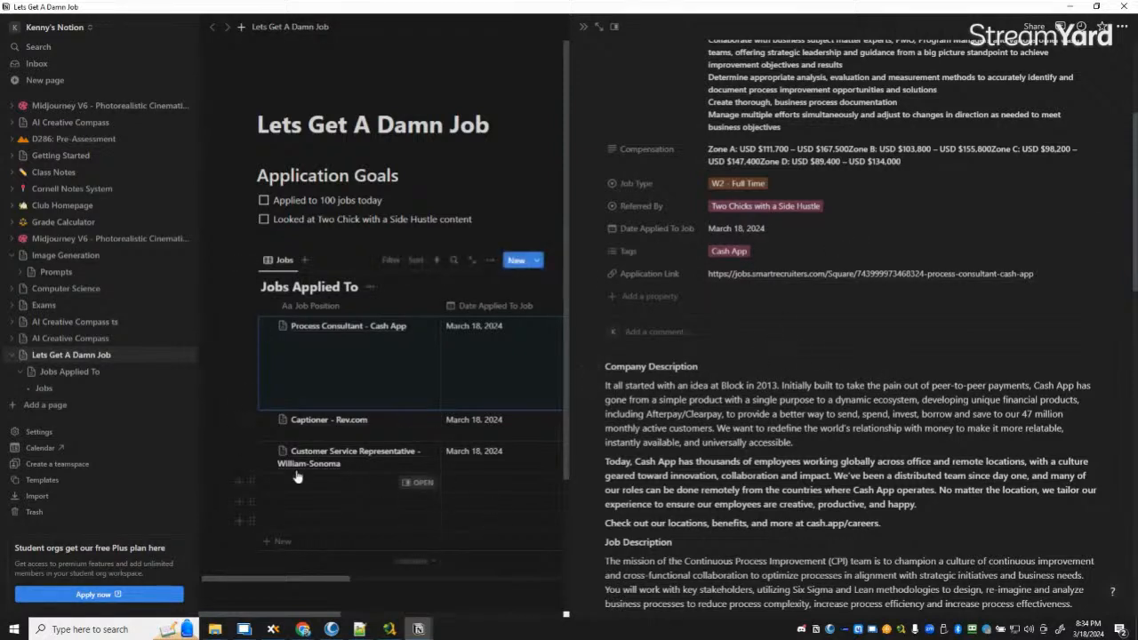
key(Escape)
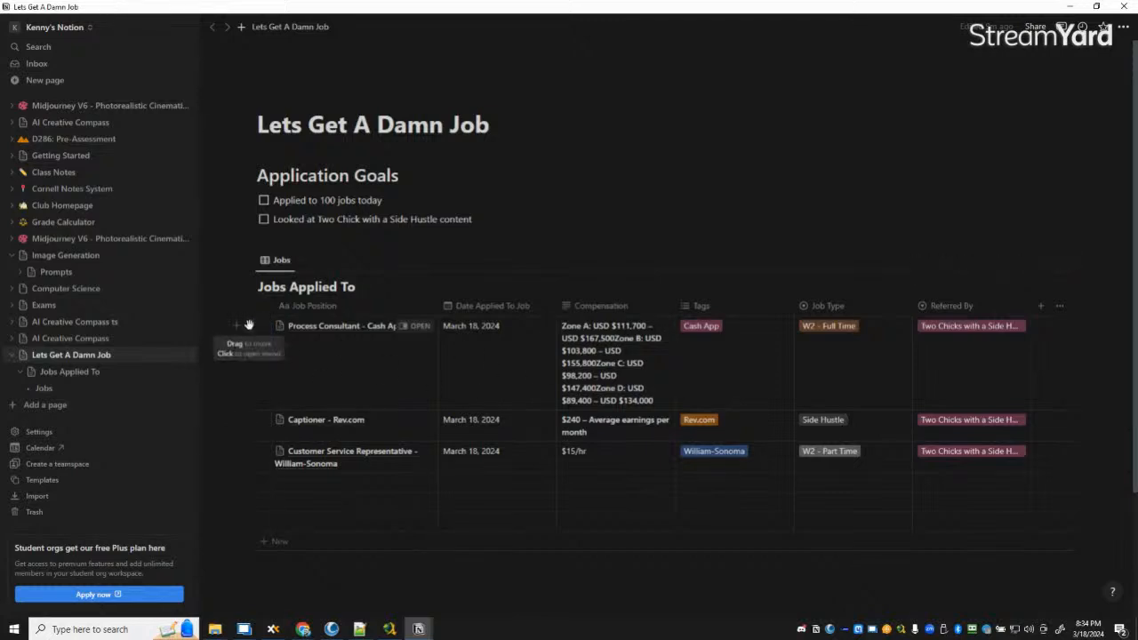
click(278, 333)
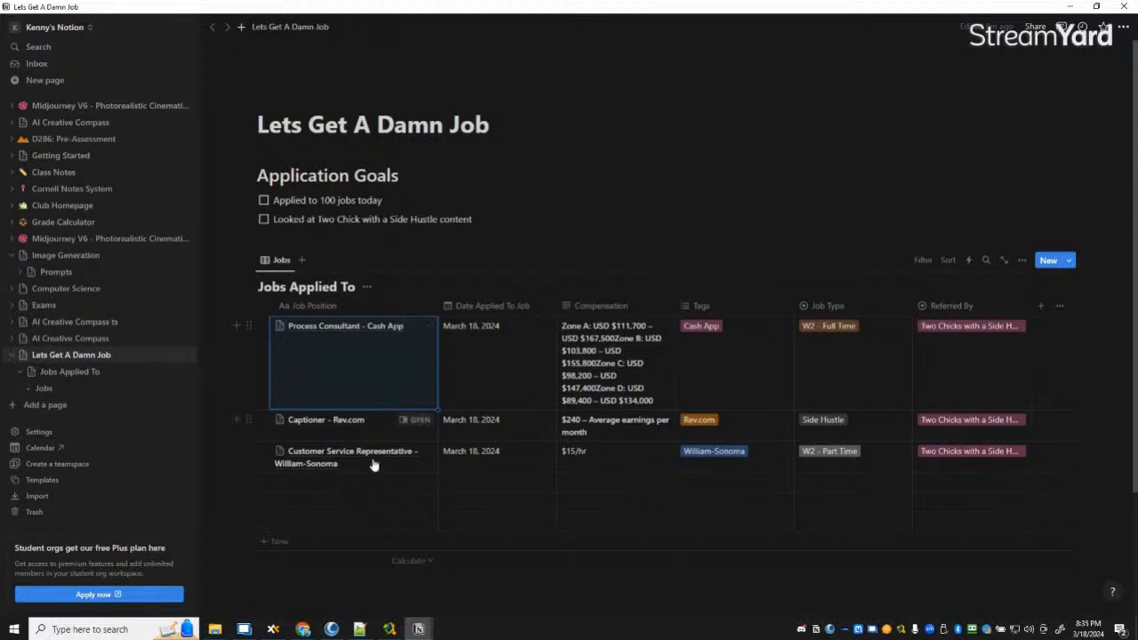
click(247, 483)
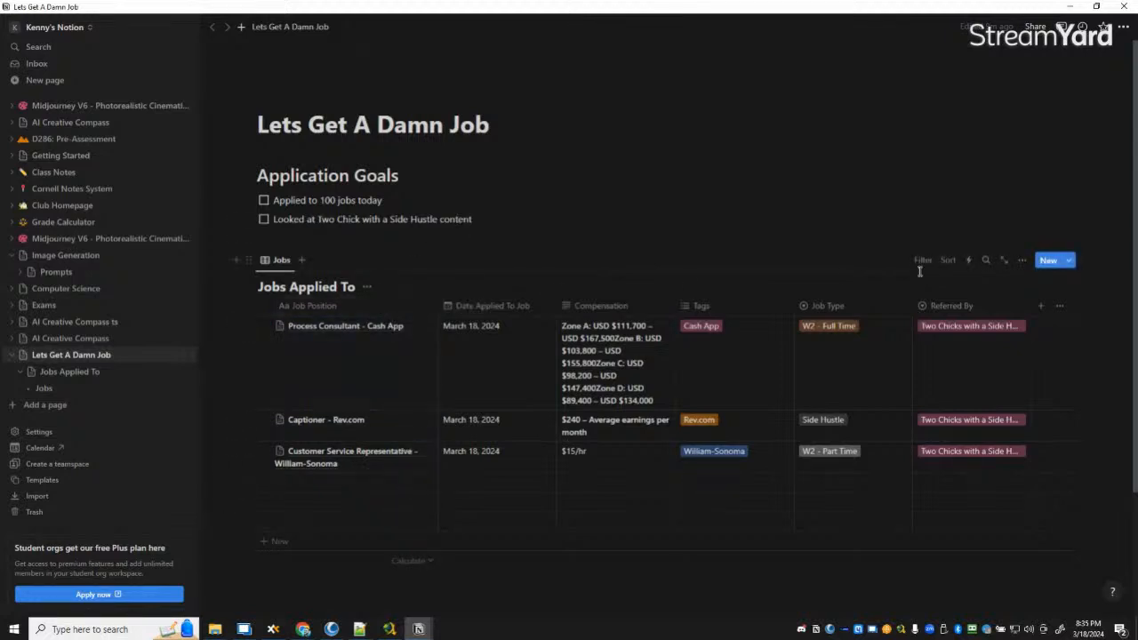
Step: Sort the Jobs Applied To table by Job Position in ascending order
click(949, 260)
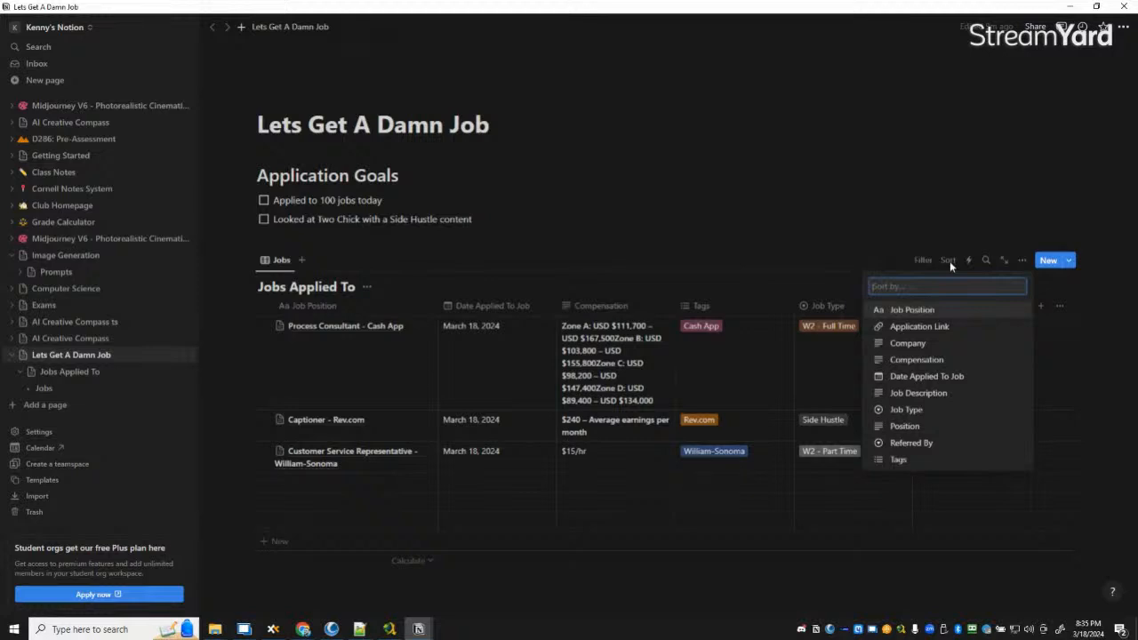
click(923, 309)
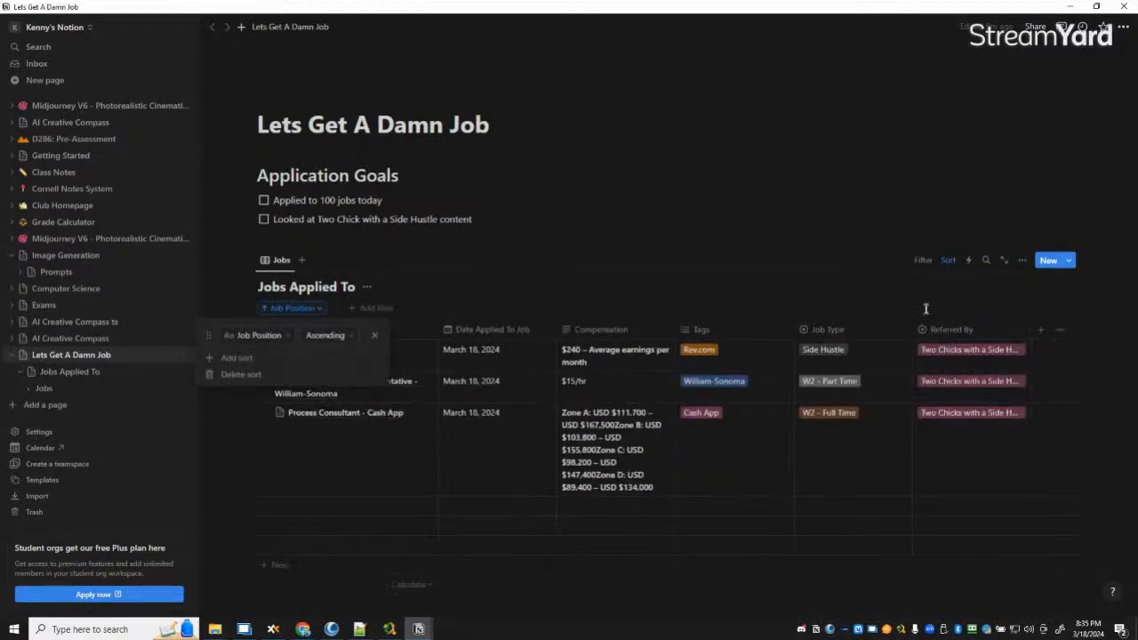
click(253, 430)
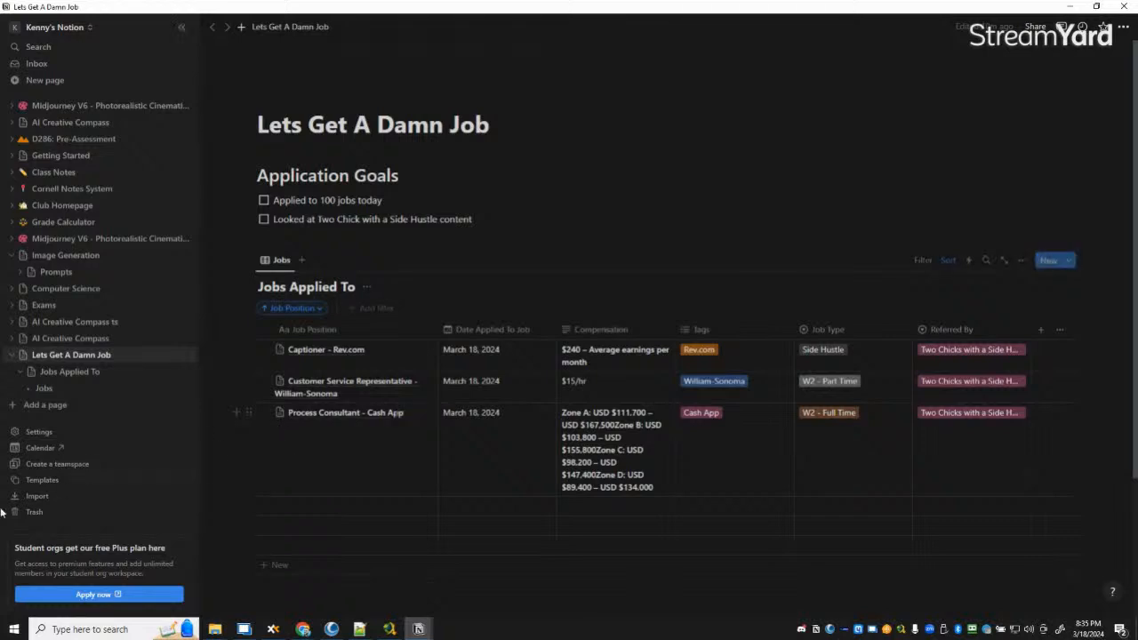
Step: Open the "[Job Position] - [Company Name]" template for editing and add a property named "Applied?"
scroll(409, 534, down, 2)
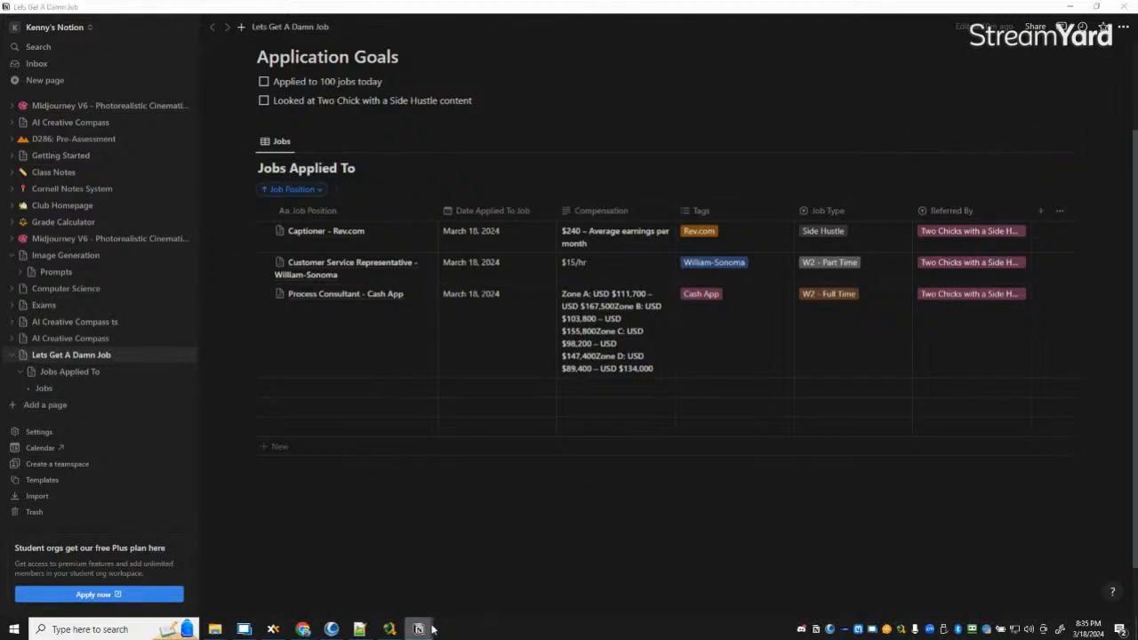
click(1068, 144)
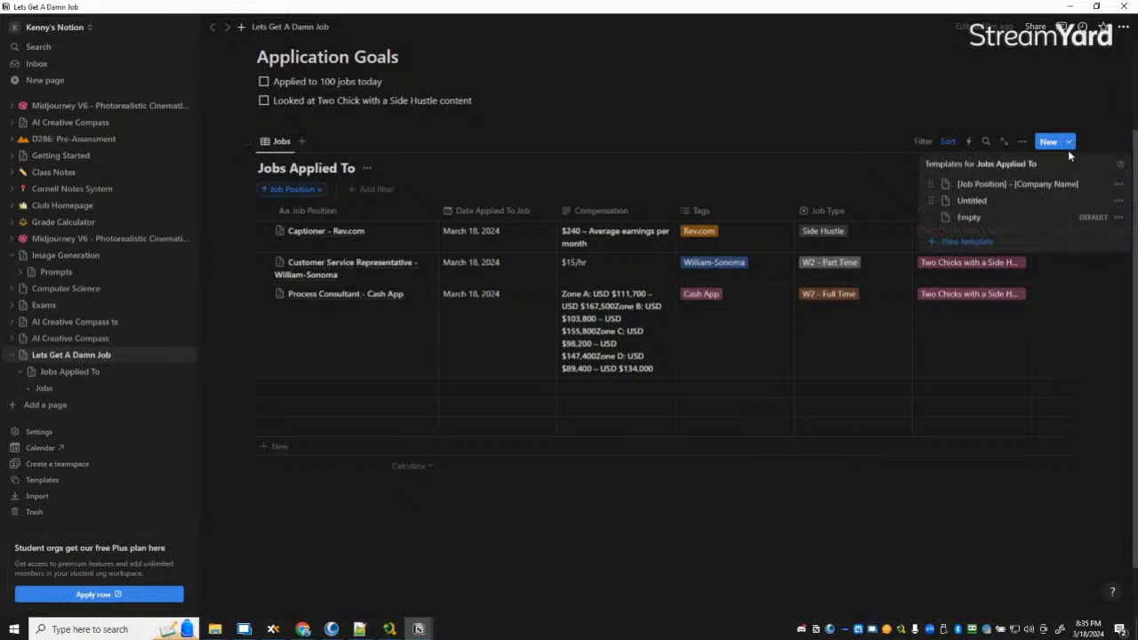
click(1118, 184)
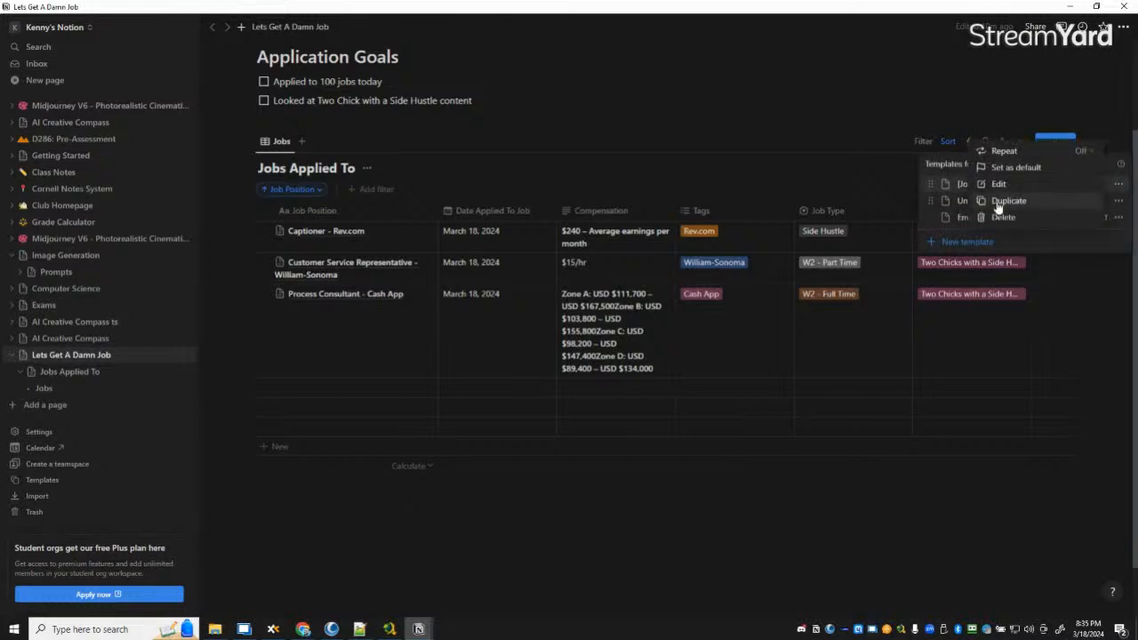
click(1014, 186)
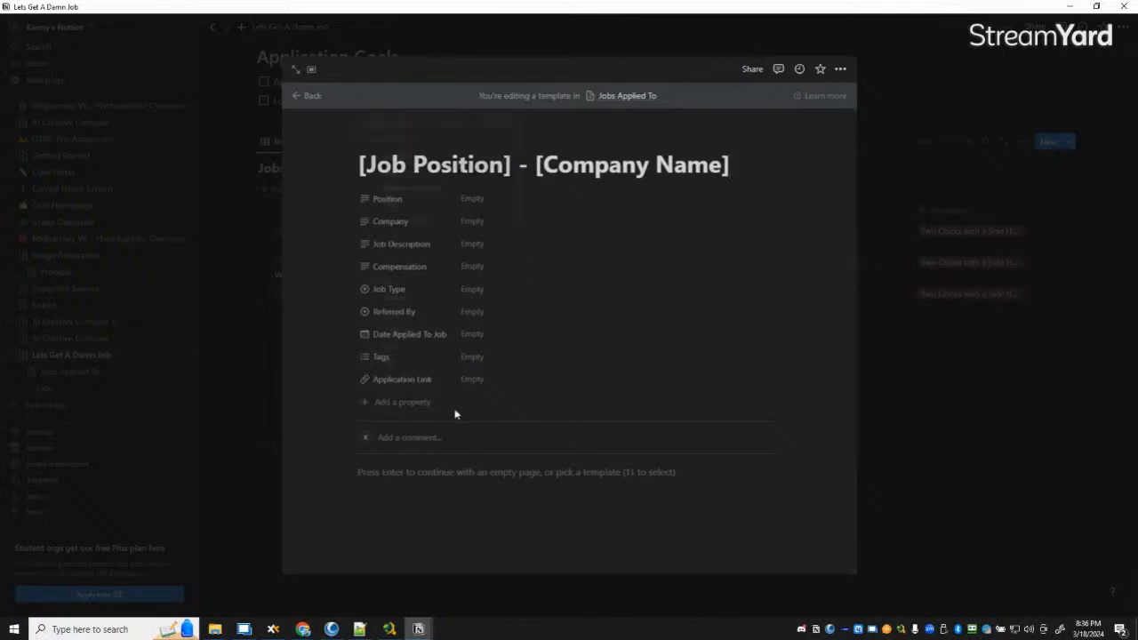
click(388, 402)
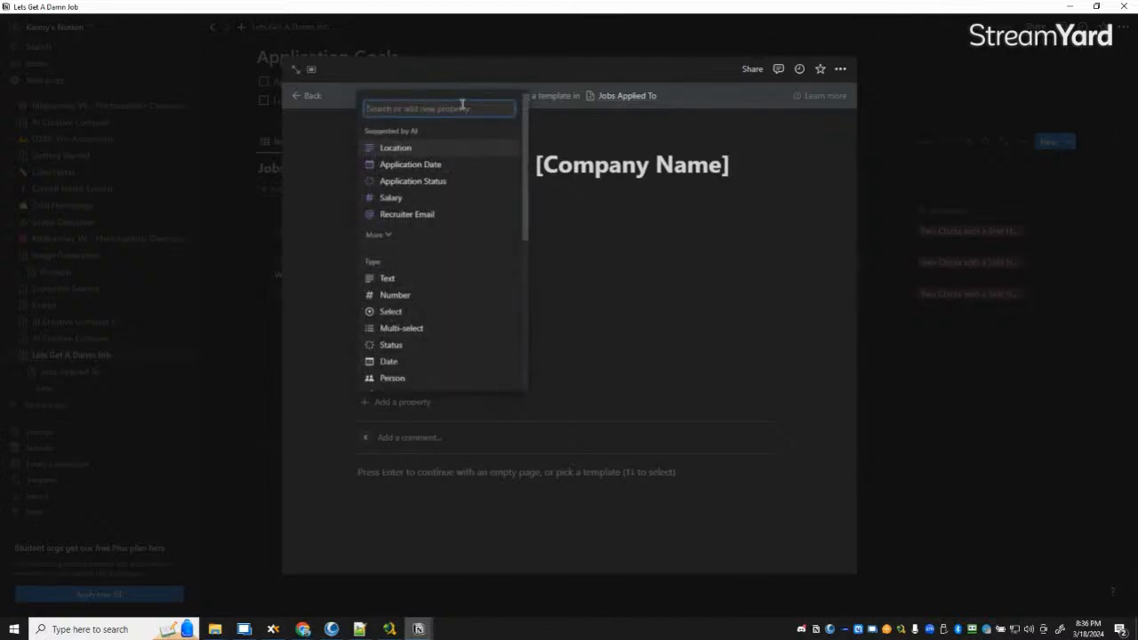
text(Applied)
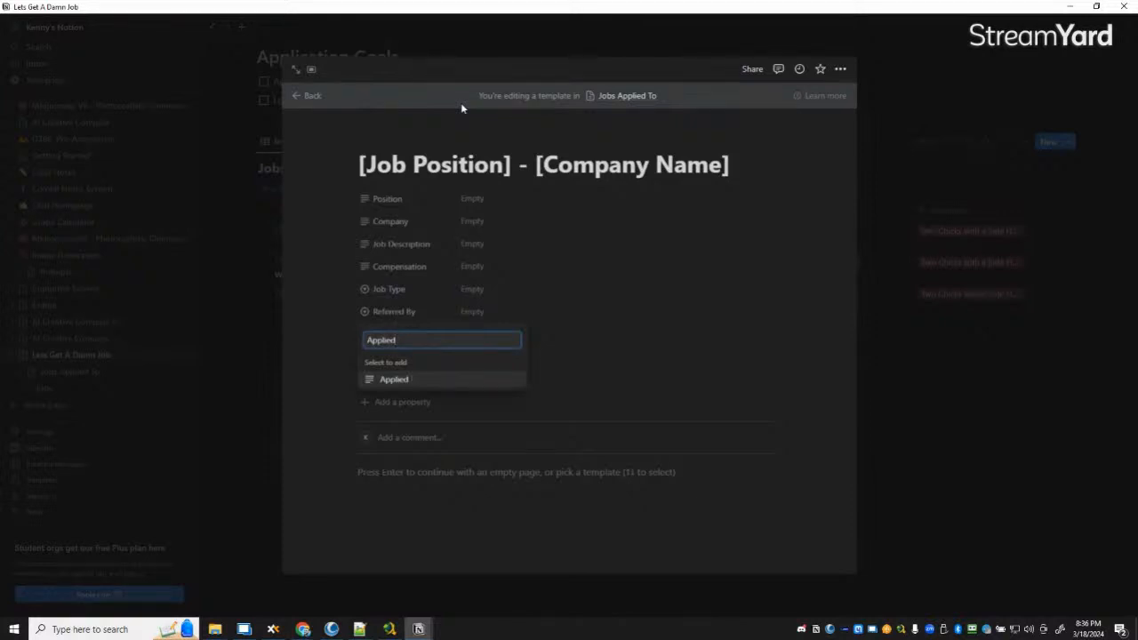
text(?)
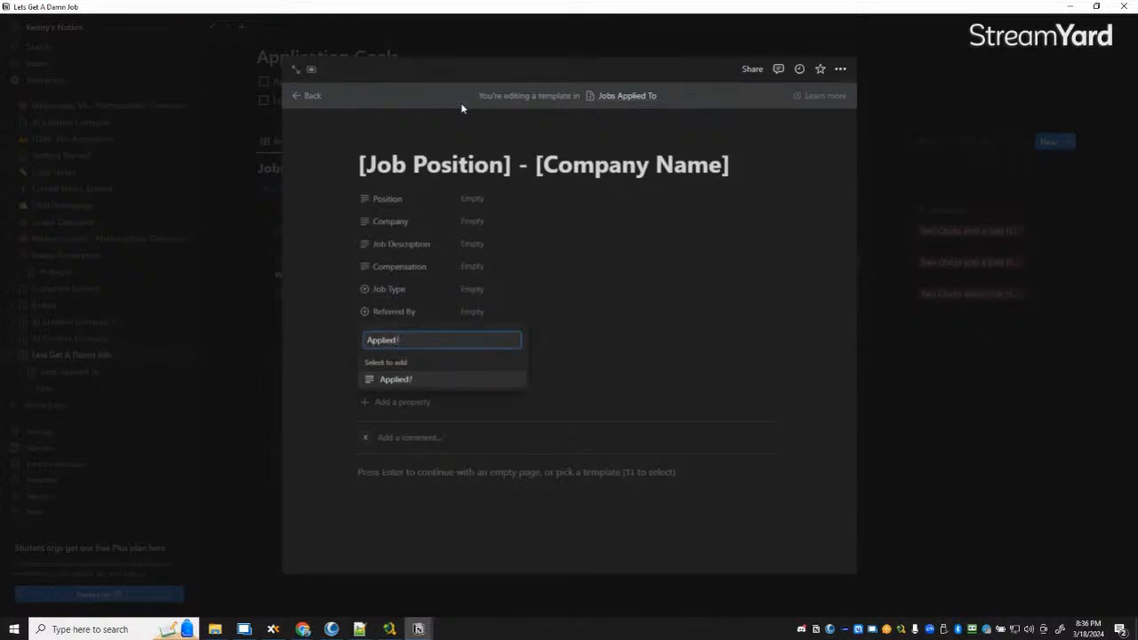
click(447, 383)
Step: Set the Applied? property's type to Checkbox, move it between Compensation and Job Type, and close the template
click(501, 452)
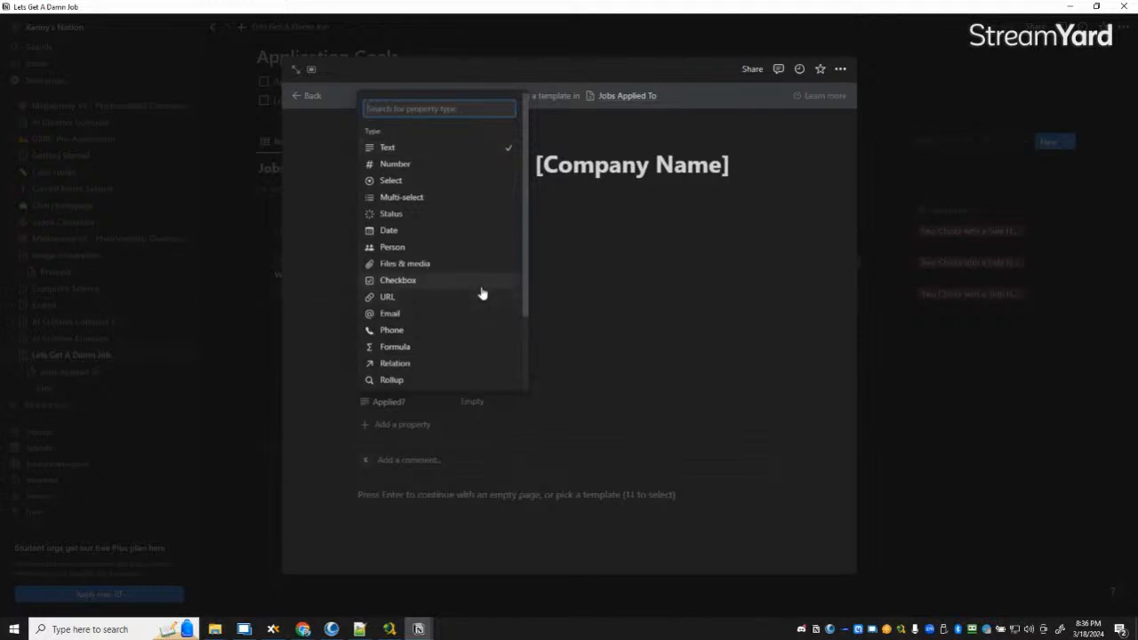
scroll(481, 294, down, 1)
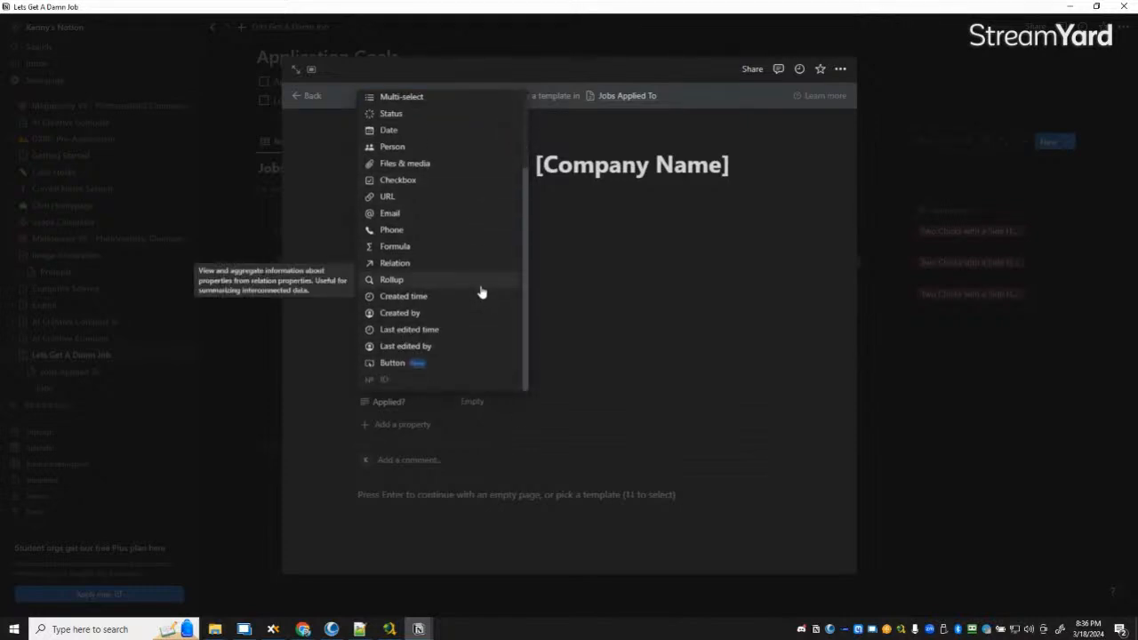
click(407, 179)
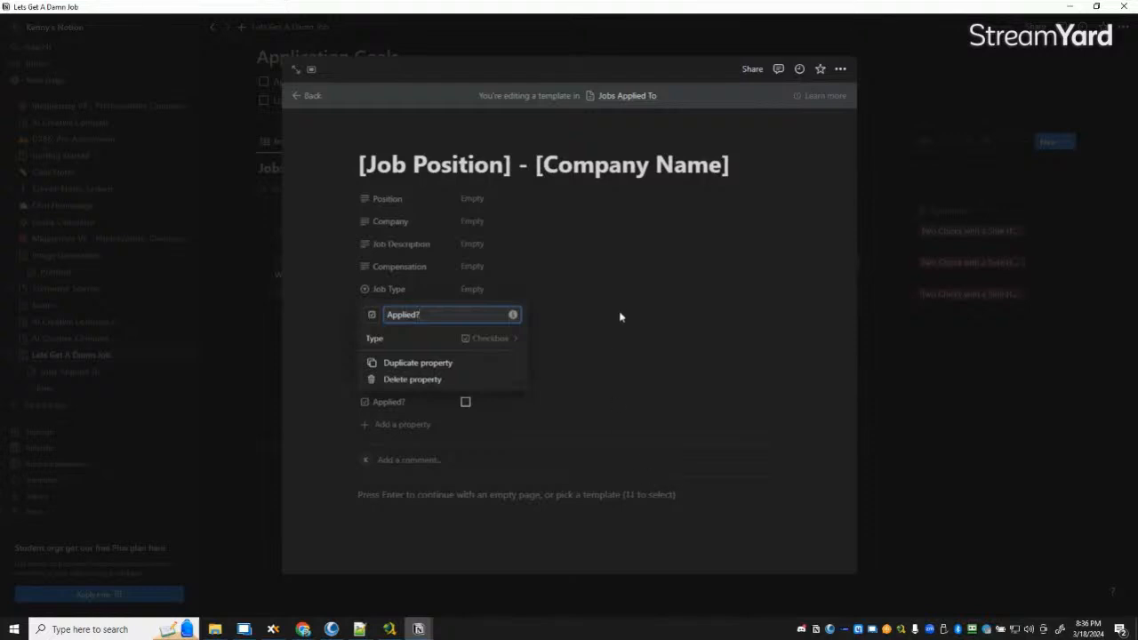
click(328, 346)
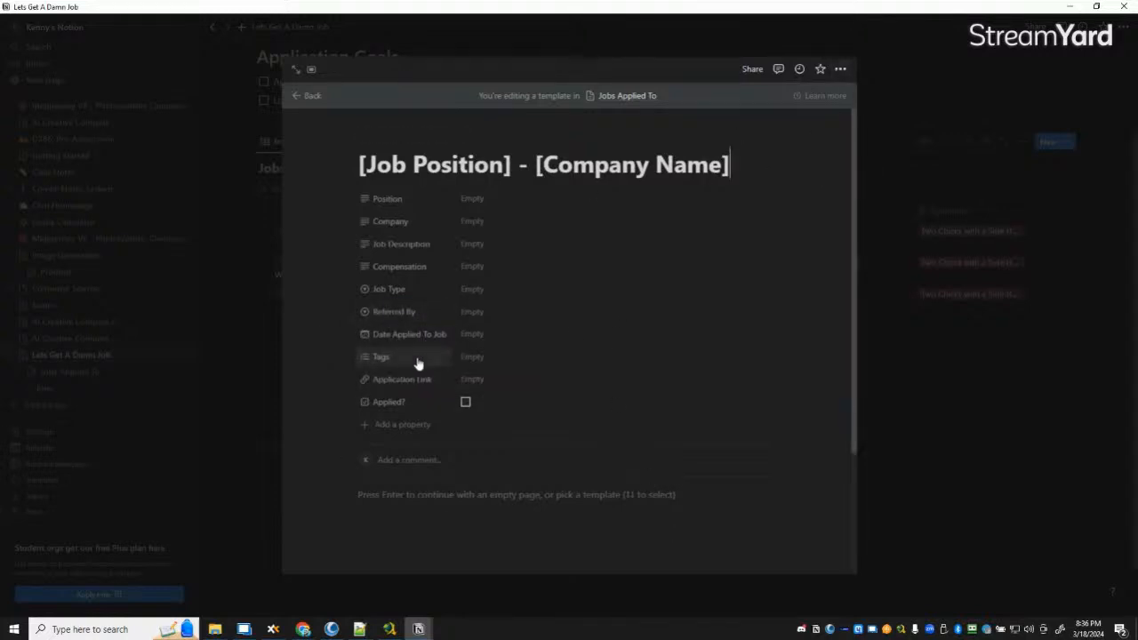
drag(387, 405, 393, 292)
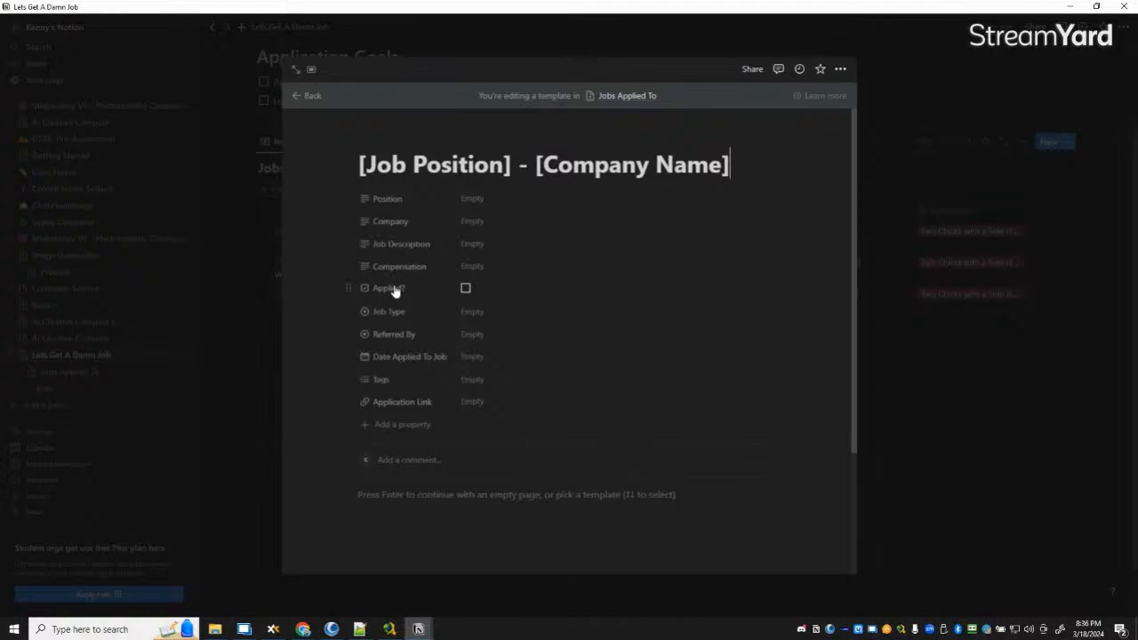
click(953, 557)
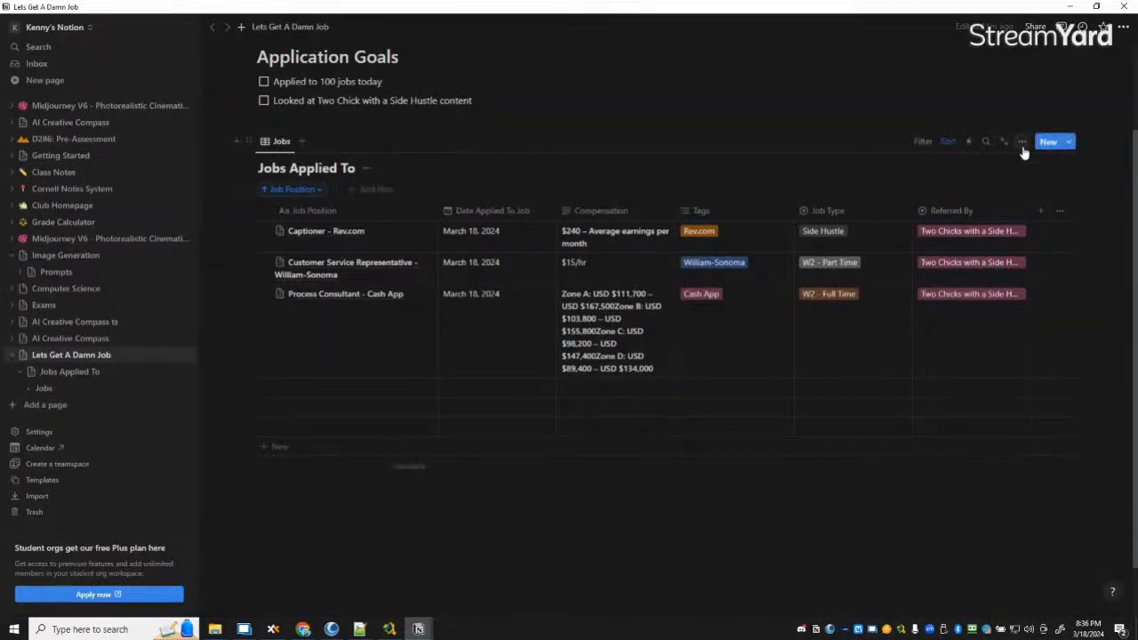
Step: Show the hidden Applied?, Application Link and Position properties as columns in the Jobs table
click(1022, 142)
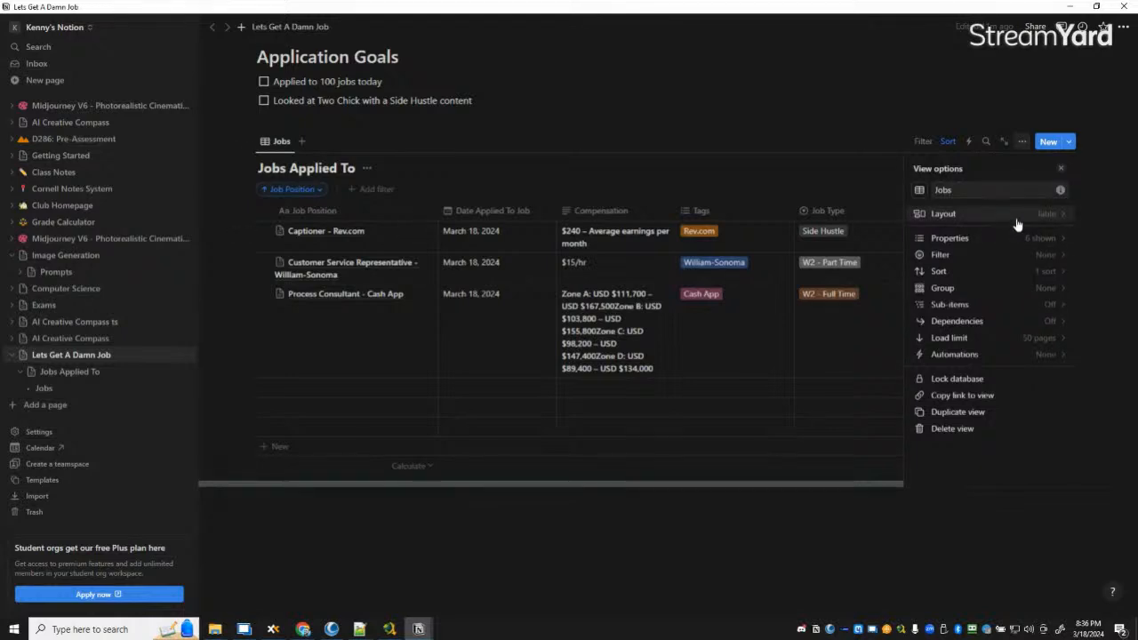
click(1004, 238)
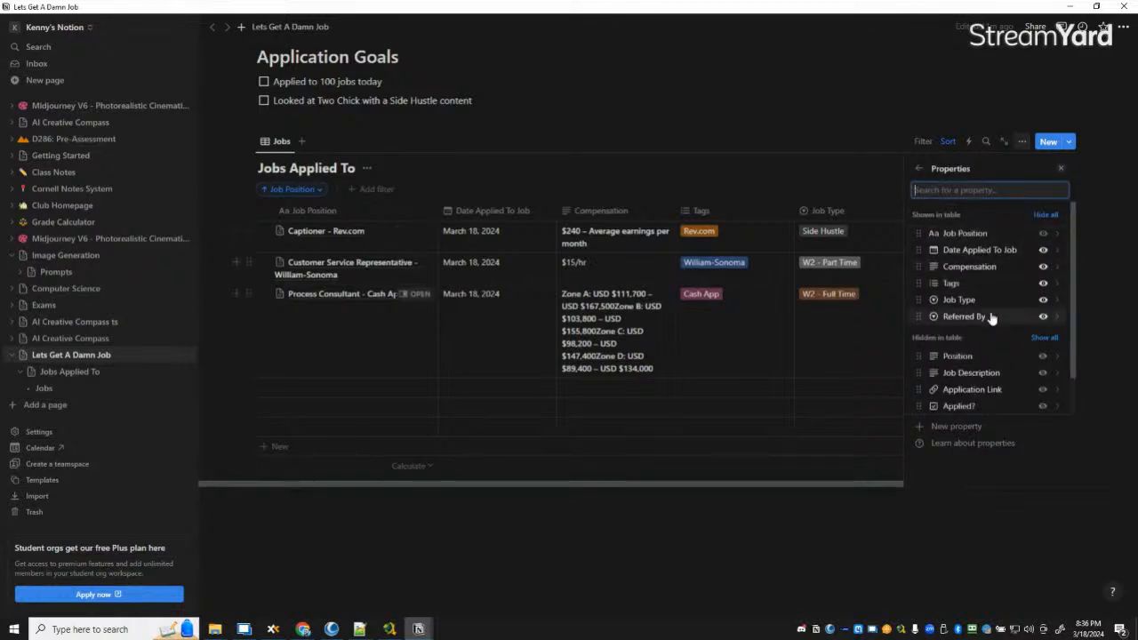
scroll(974, 337, down, 1)
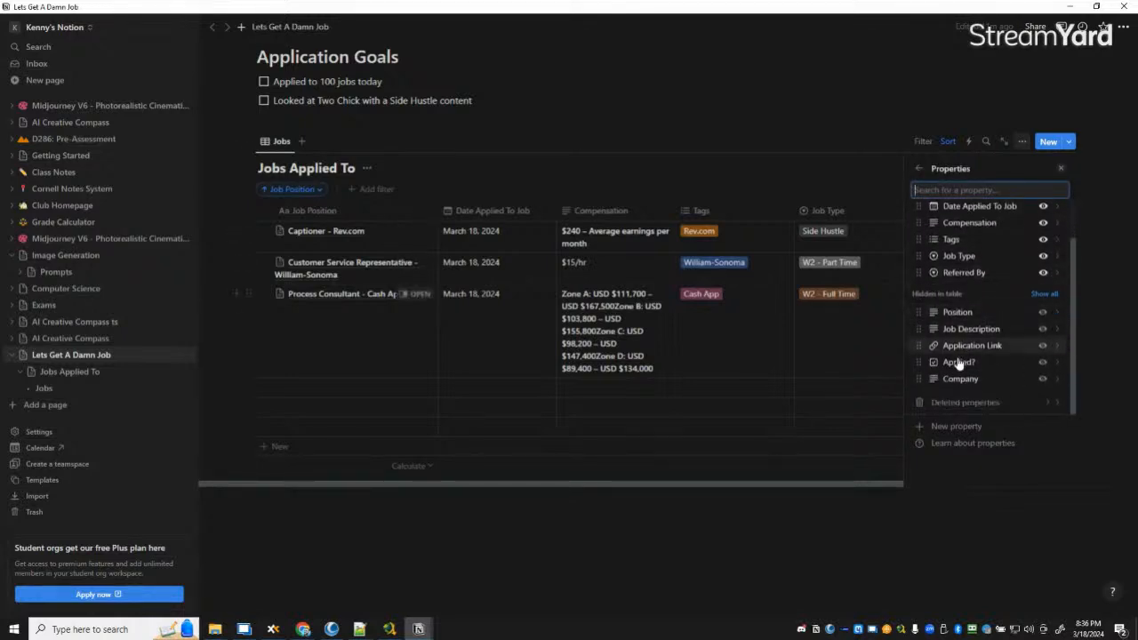
click(1042, 363)
click(1042, 364)
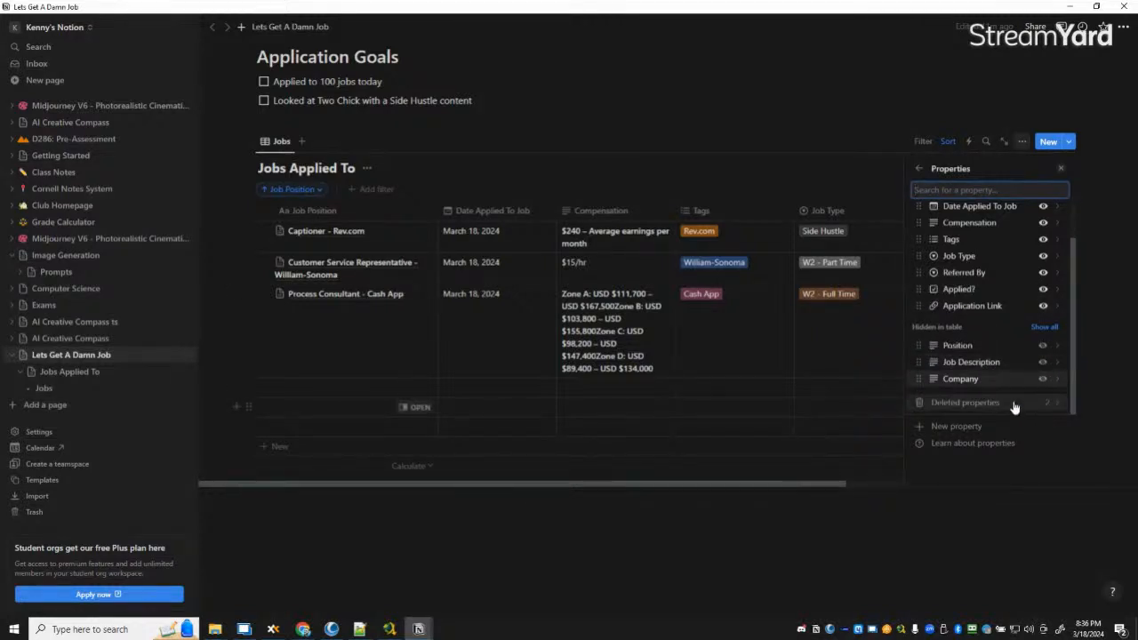
click(1043, 346)
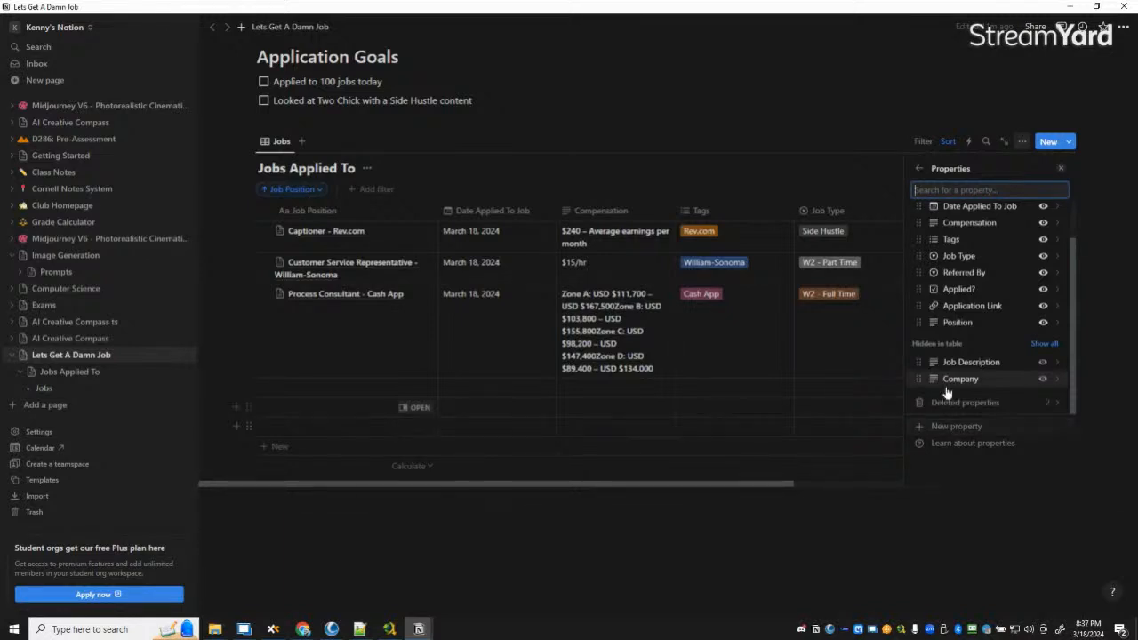
click(714, 554)
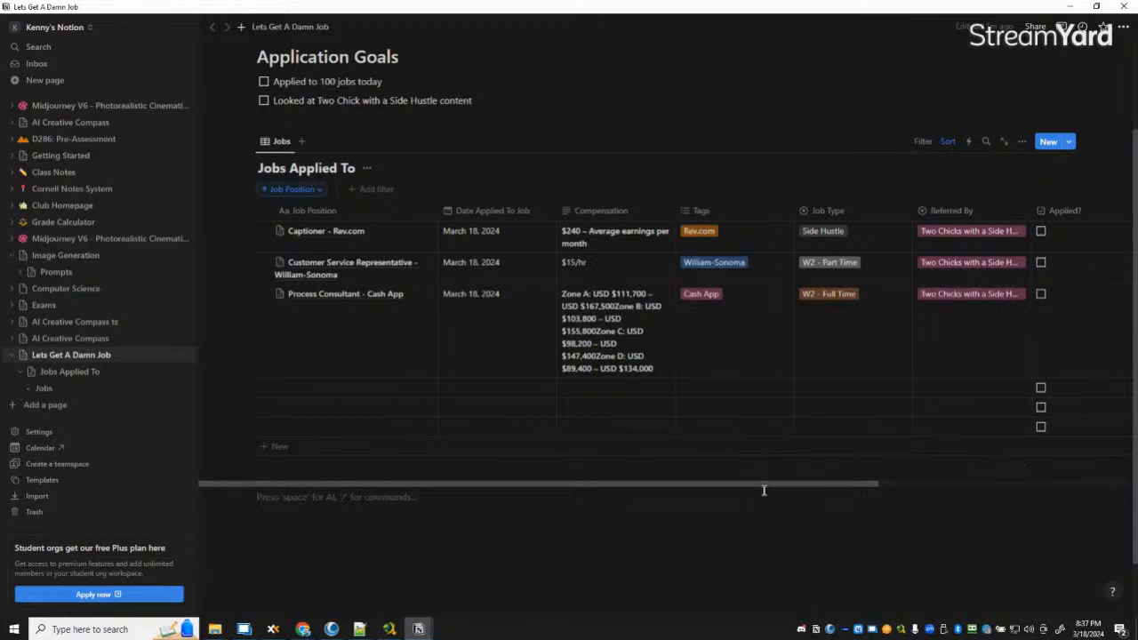
Step: Mark the Captioner, Customer Service Representative and Process Consultant entries as applied in the Applied? column
mouse_move(672, 488)
mouse_down()
mouse_move(1009, 472)
mouse_move(643, 480)
mouse_move(998, 480)
mouse_move(655, 480)
mouse_up()
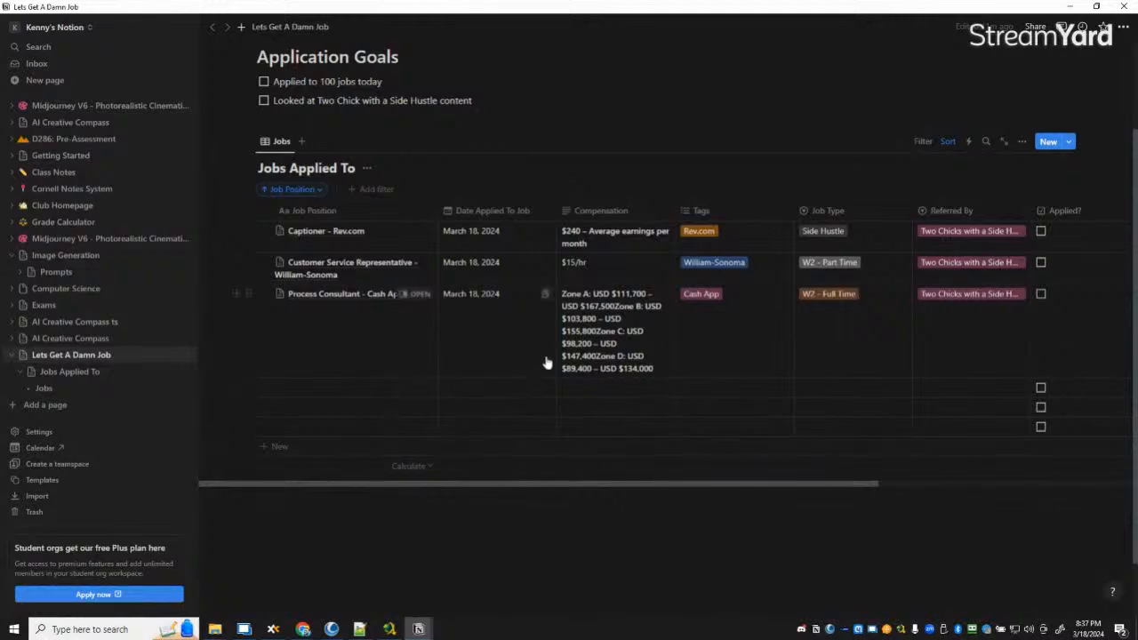
drag(697, 484, 996, 471)
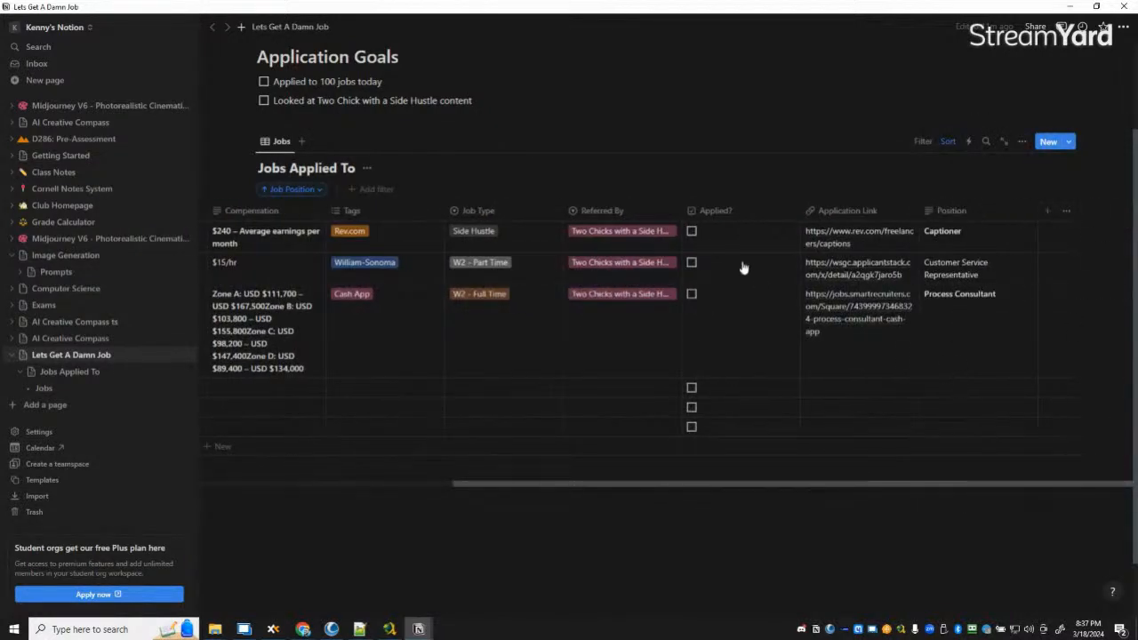
click(692, 231)
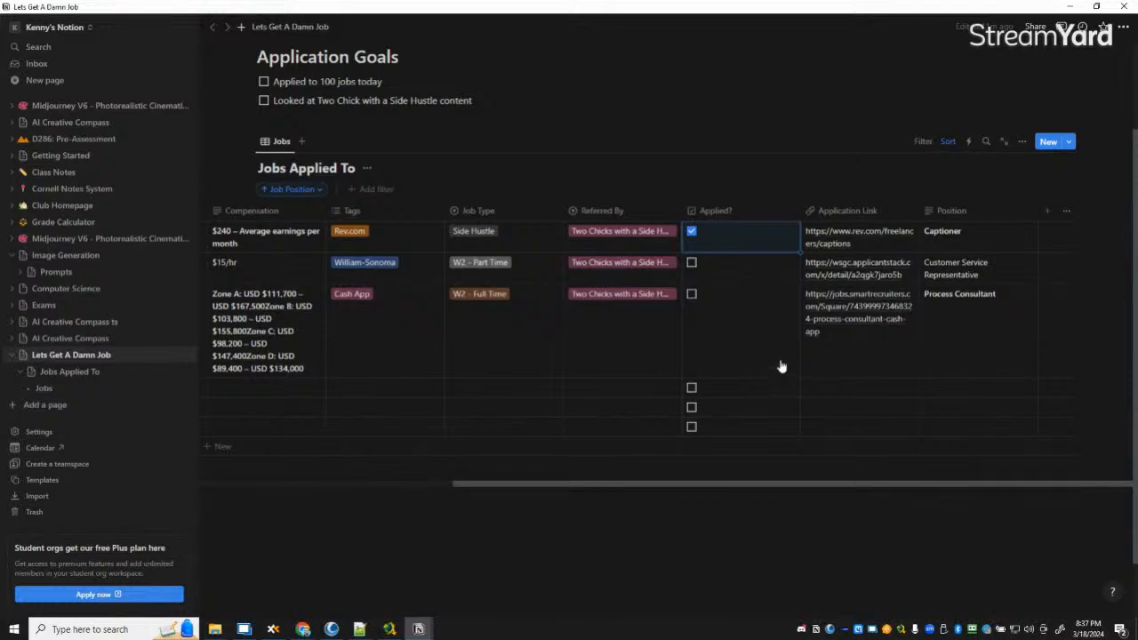
click(691, 263)
click(691, 295)
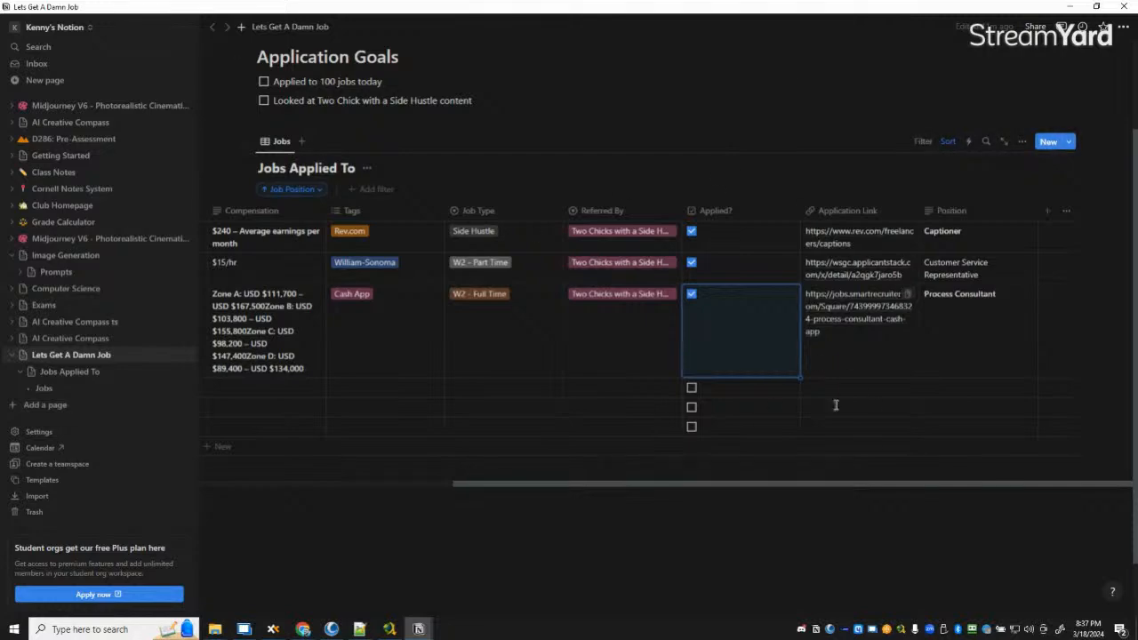
Step: Open the Rev.com Captioner entry's application link in the browser, close that page, and return to Notion
click(871, 243)
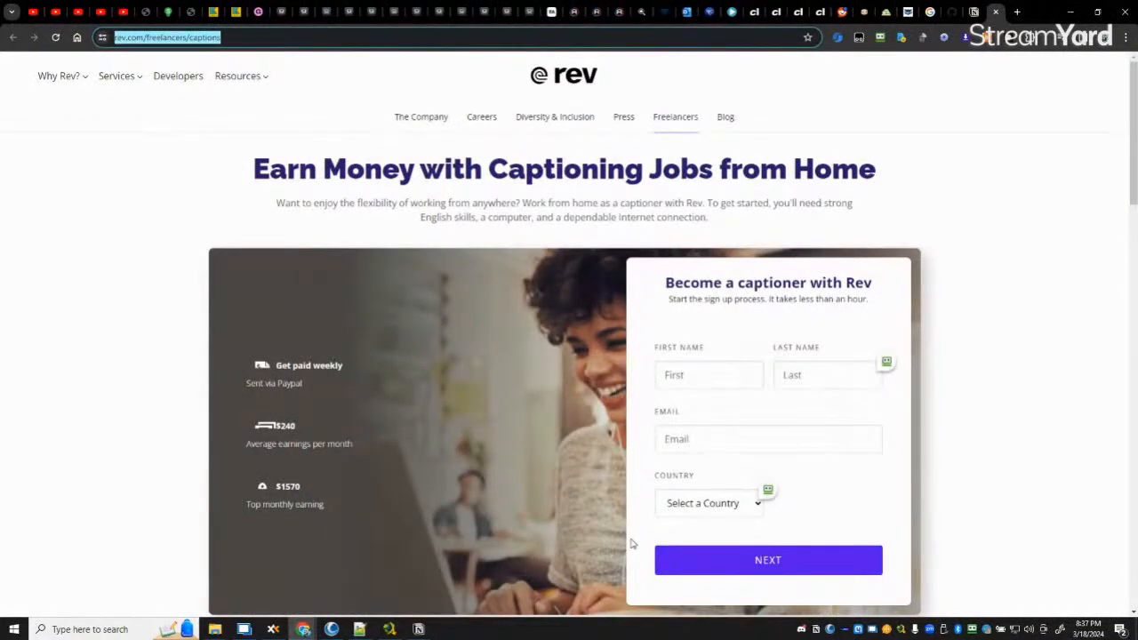
click(996, 12)
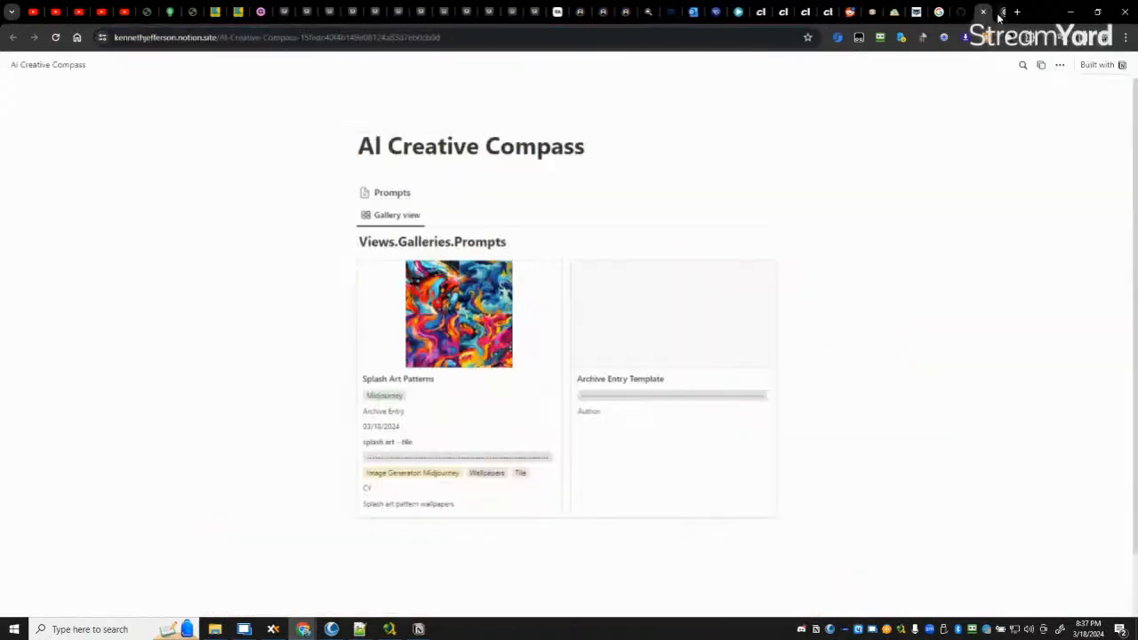
mouse_move(420, 629)
click(483, 572)
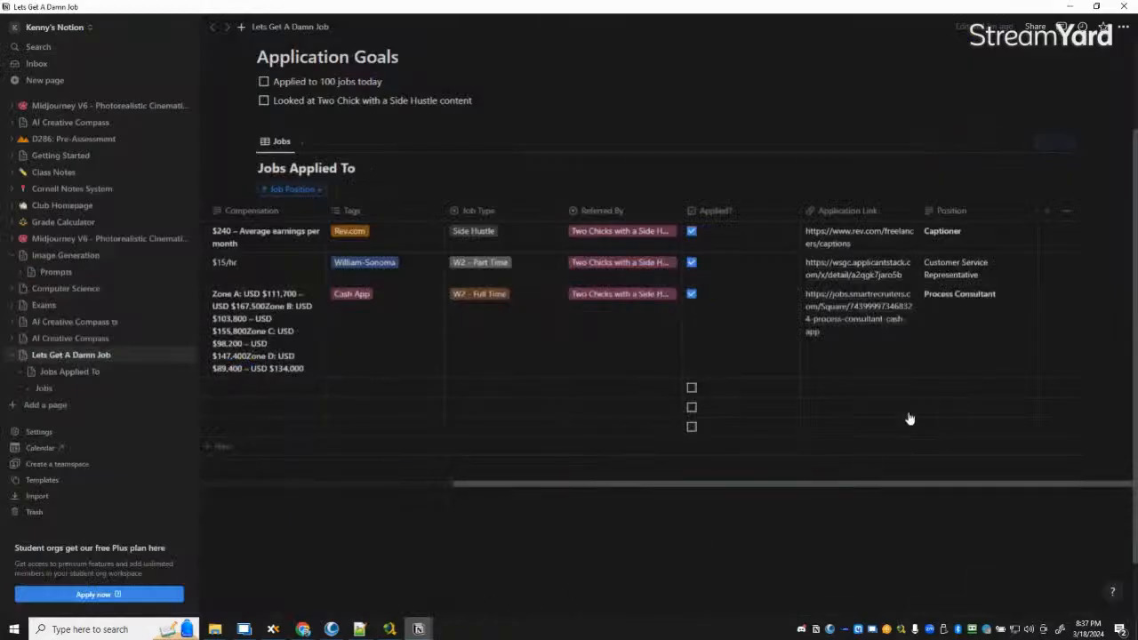
Step: Clear the Applied? checkboxes of the Captioner, Customer Service Representative and Process Consultant entries
click(692, 231)
click(692, 262)
click(692, 293)
click(571, 510)
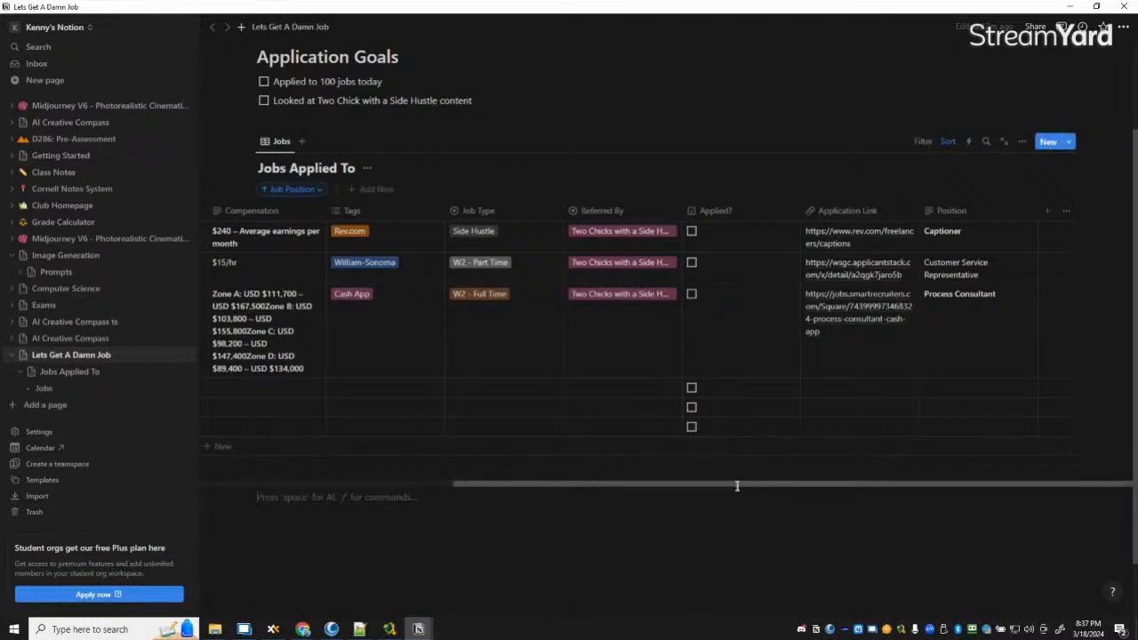
Step: Move the Position property directly after Job Position in the Jobs table's property order
drag(608, 483, 350, 477)
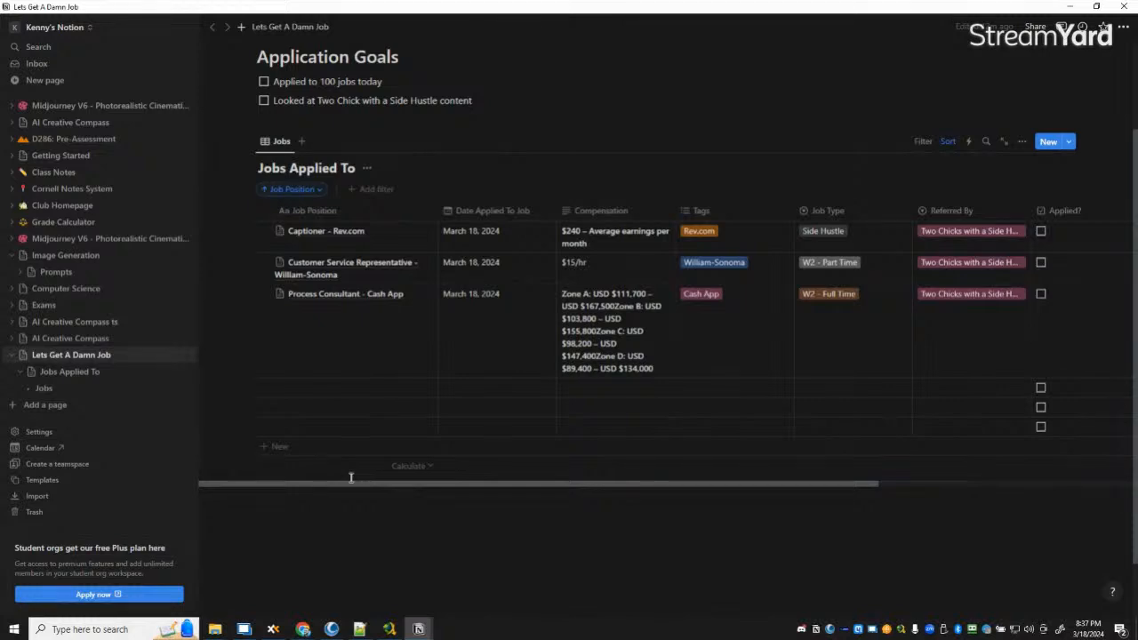
drag(364, 478, 447, 484)
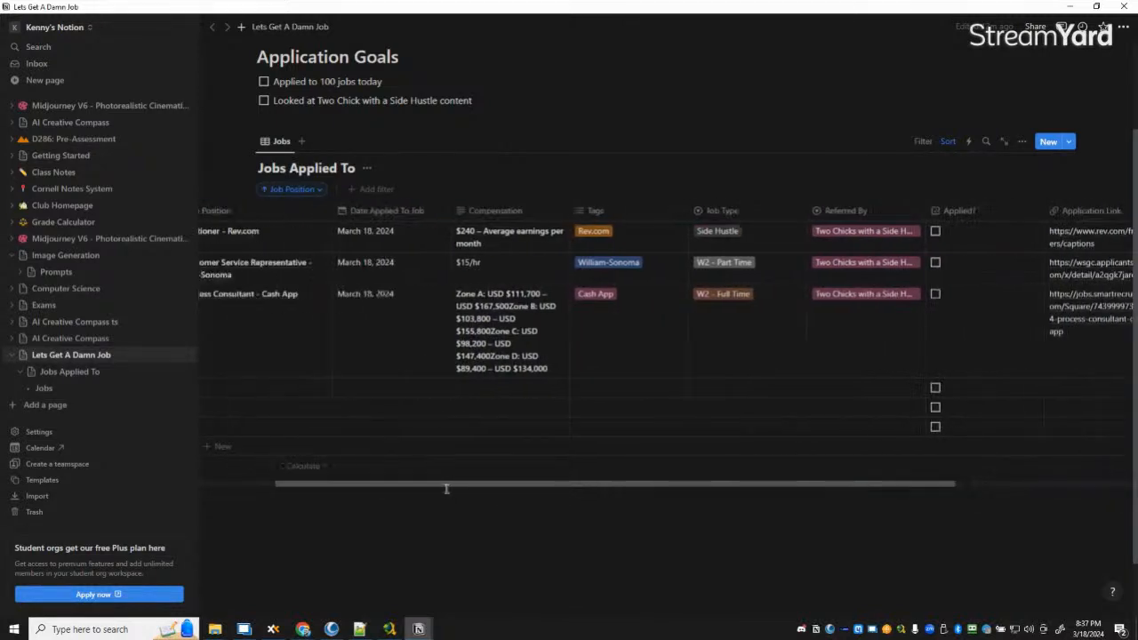
click(1022, 142)
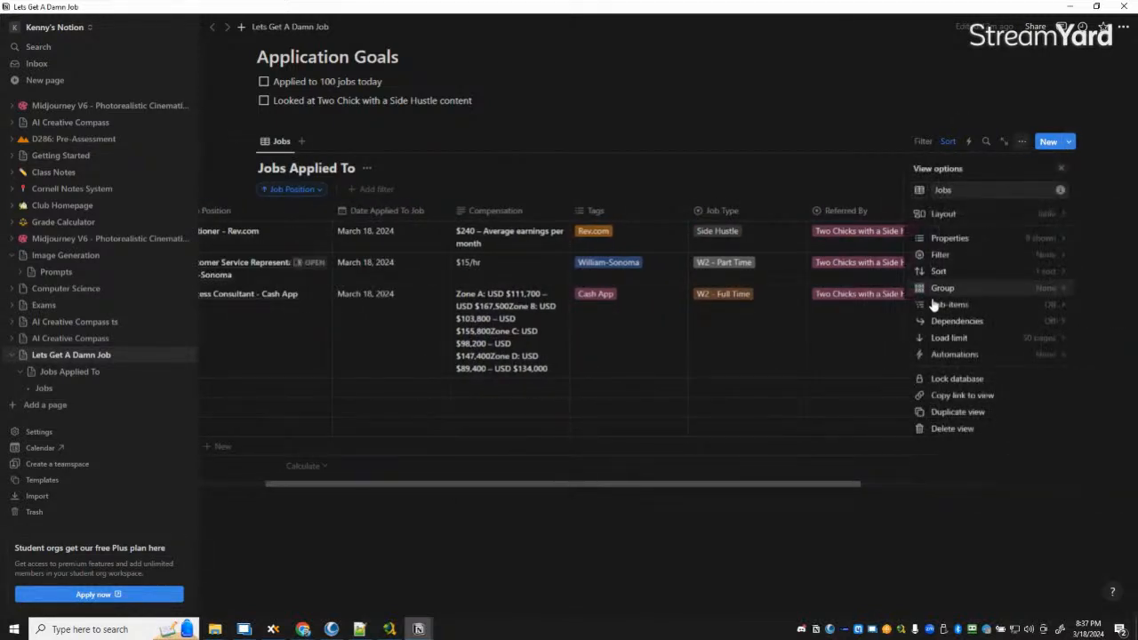
click(967, 242)
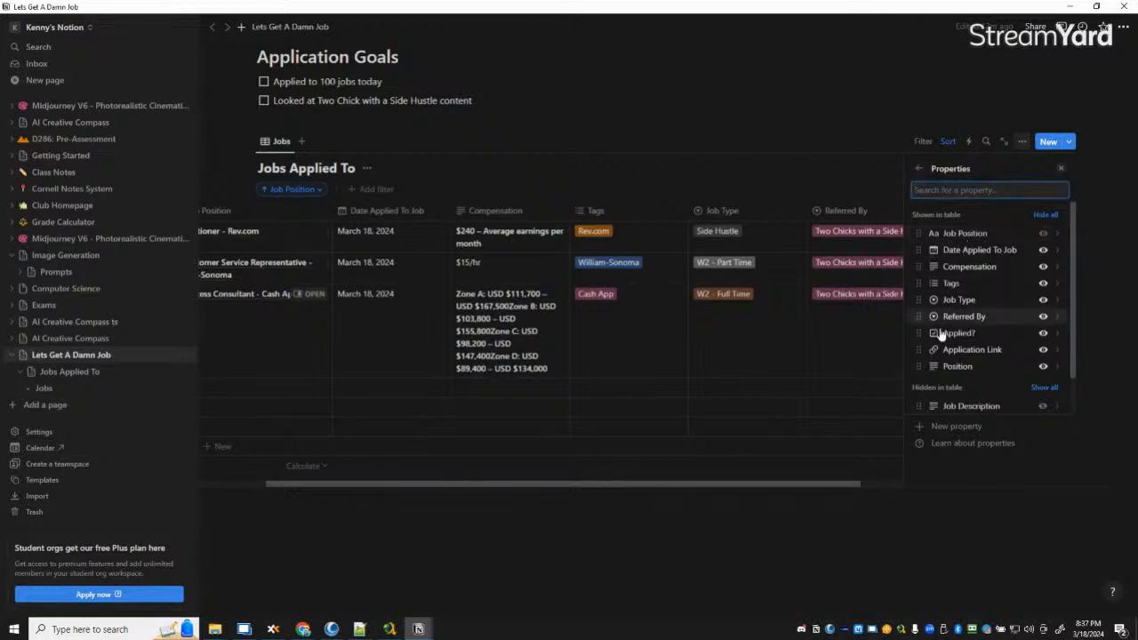
drag(925, 365, 931, 256)
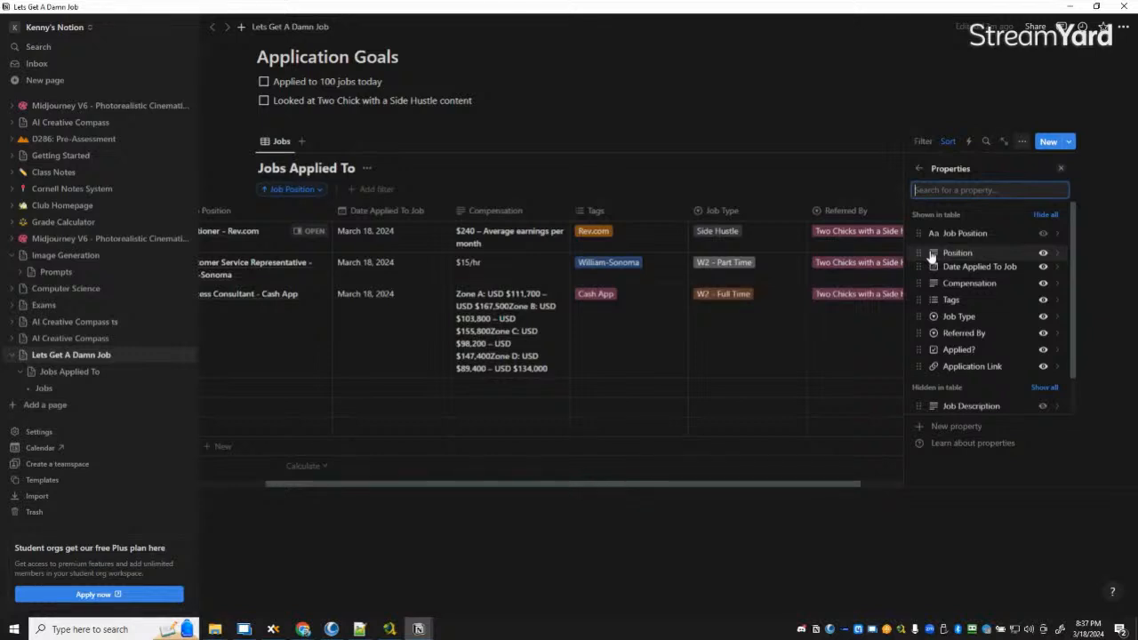
Step: Hide the Position property in the Jobs table view
drag(930, 256, 930, 256)
click(629, 508)
drag(635, 484, 460, 480)
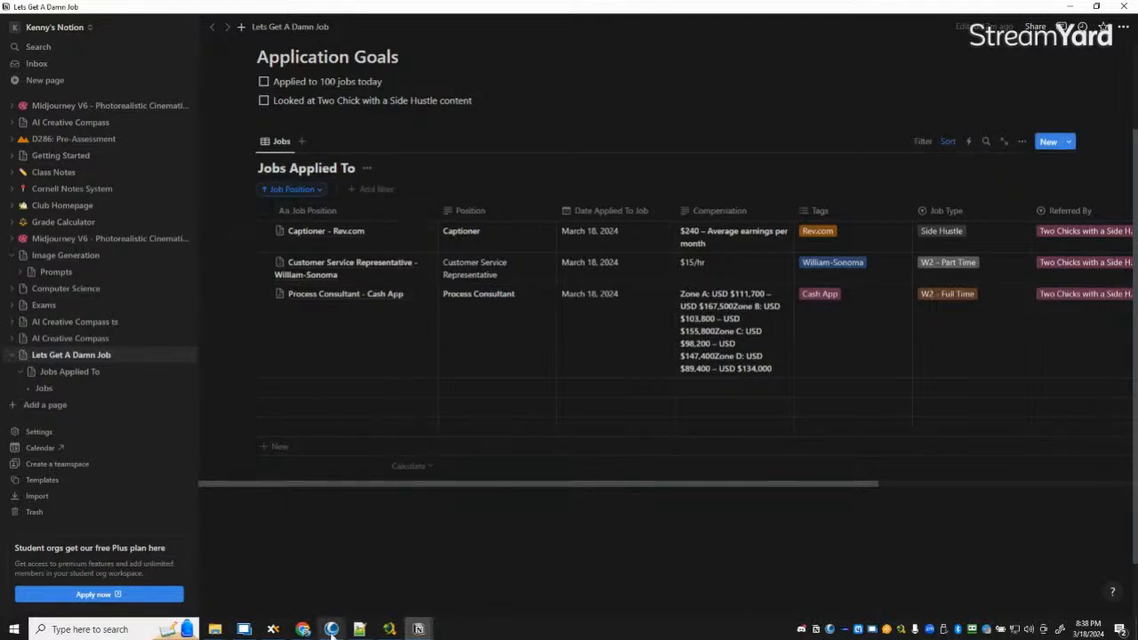
click(1022, 142)
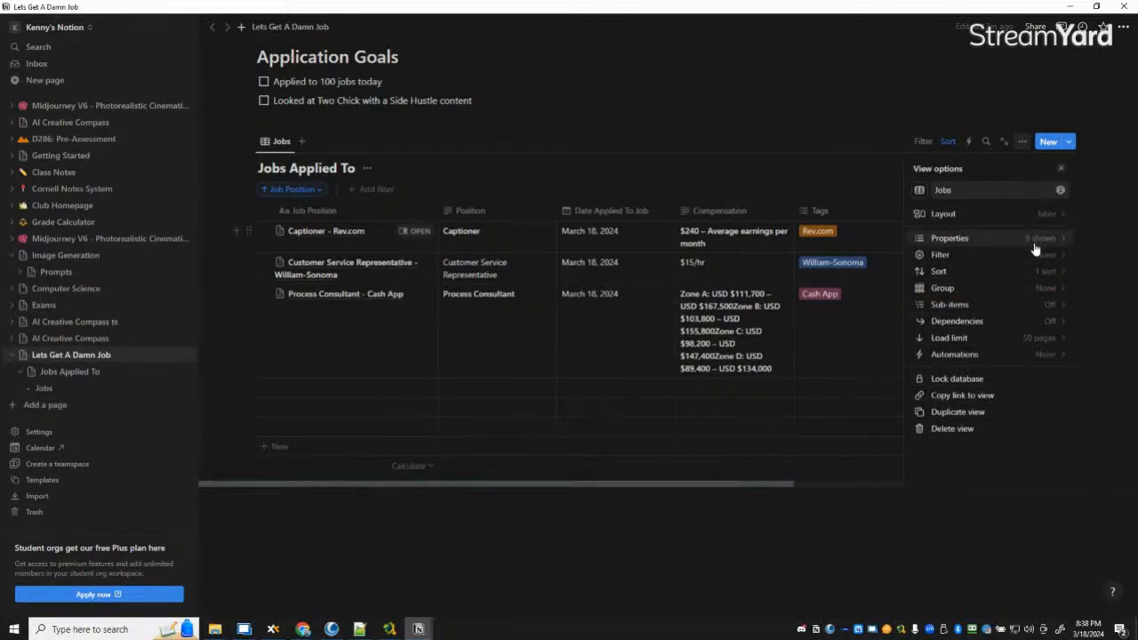
click(982, 238)
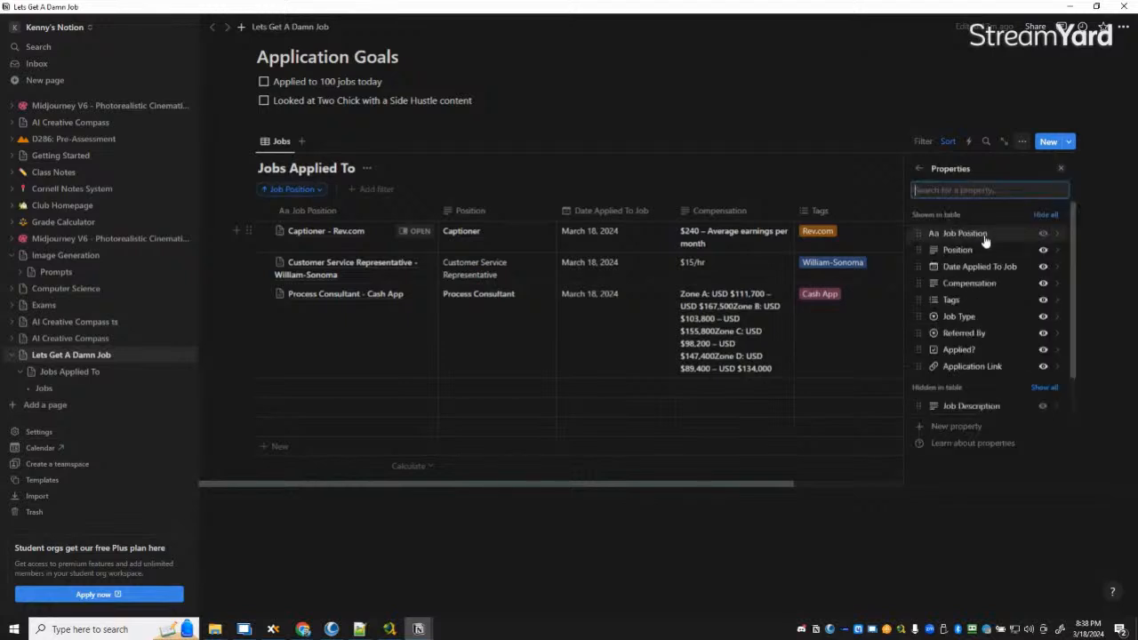
click(1042, 236)
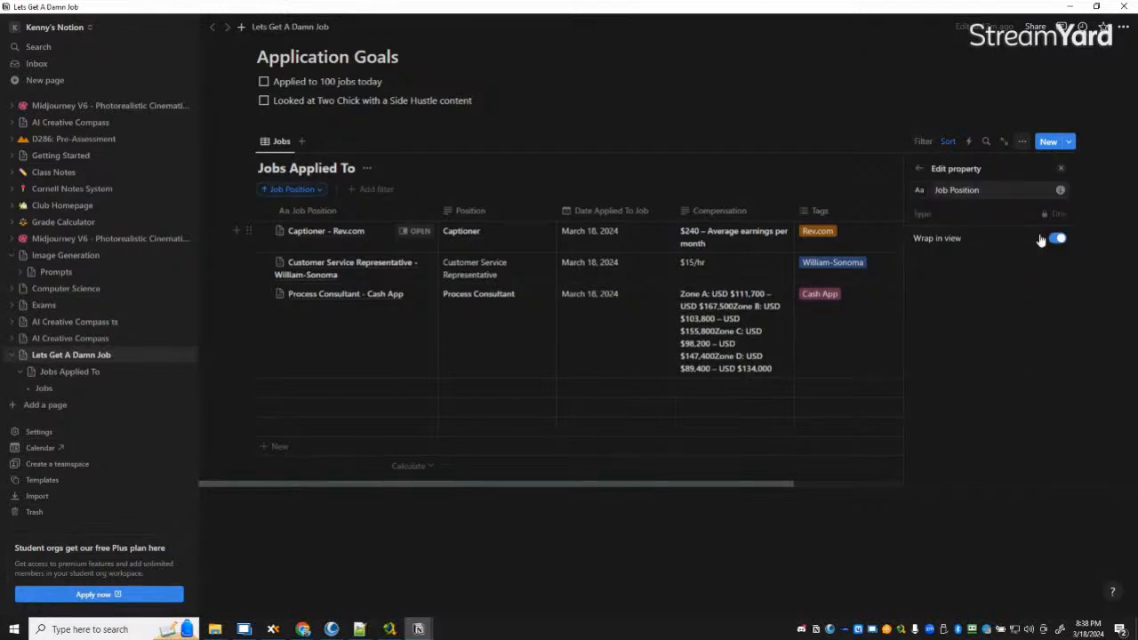
click(921, 169)
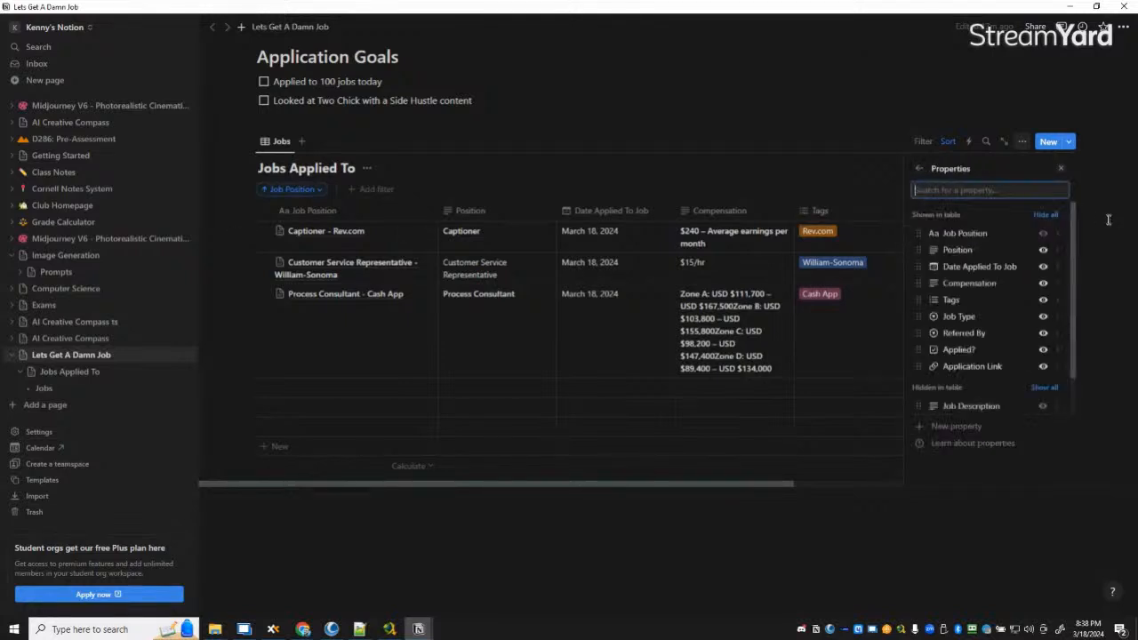
click(1043, 252)
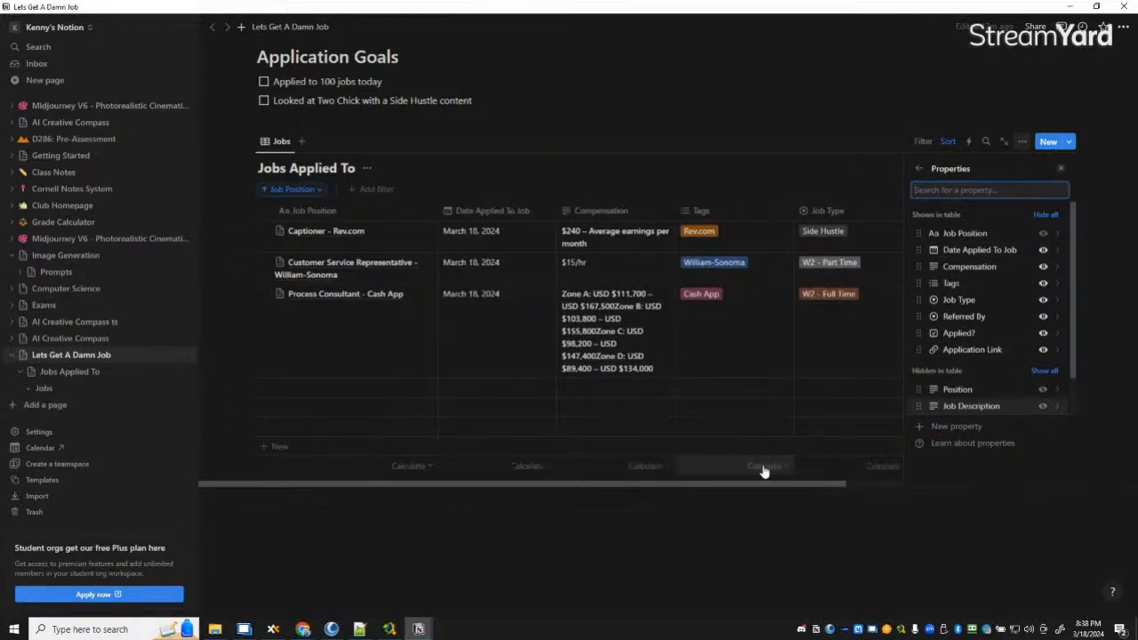
click(609, 528)
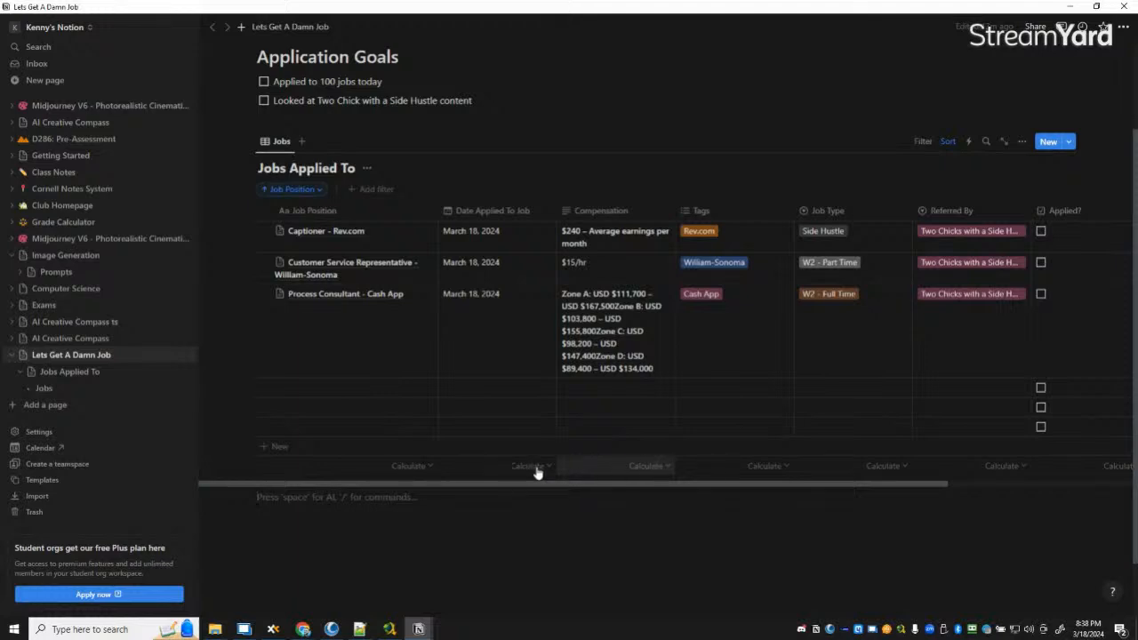
click(533, 469)
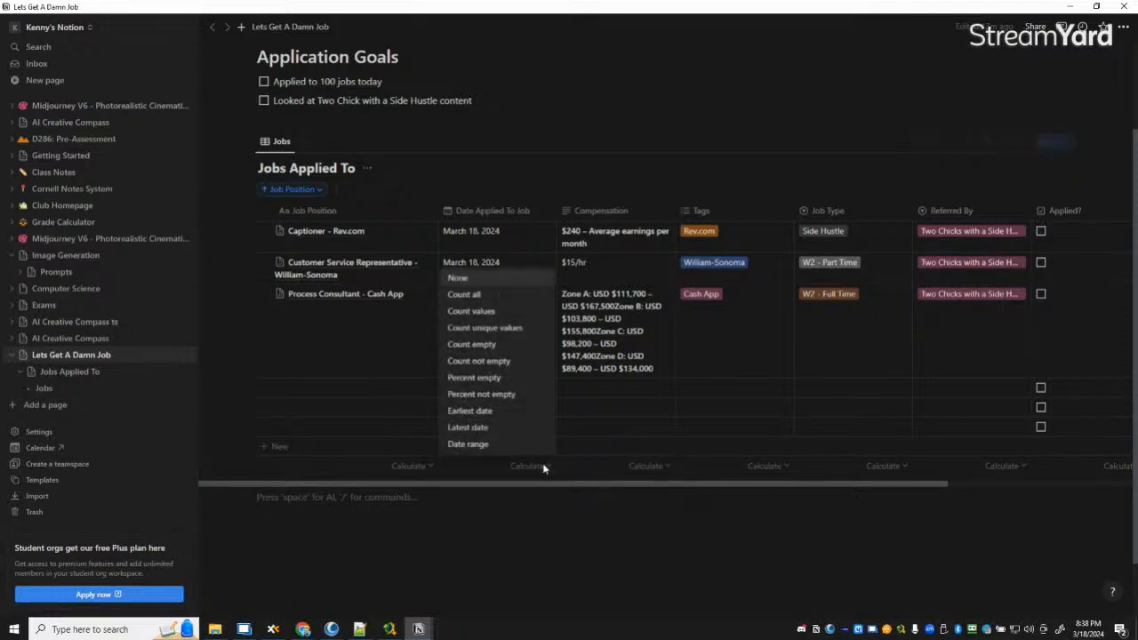
click(482, 538)
Step: Move the Applied? property directly after Application Link in the Jobs table's property order
scroll(797, 469, right, 3)
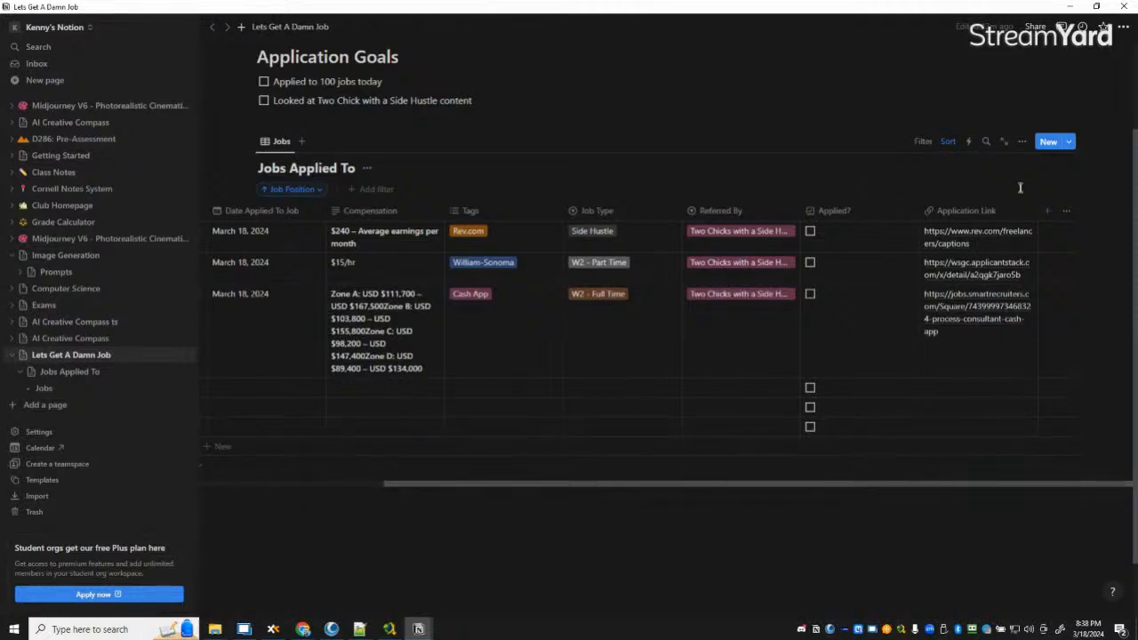
click(1022, 141)
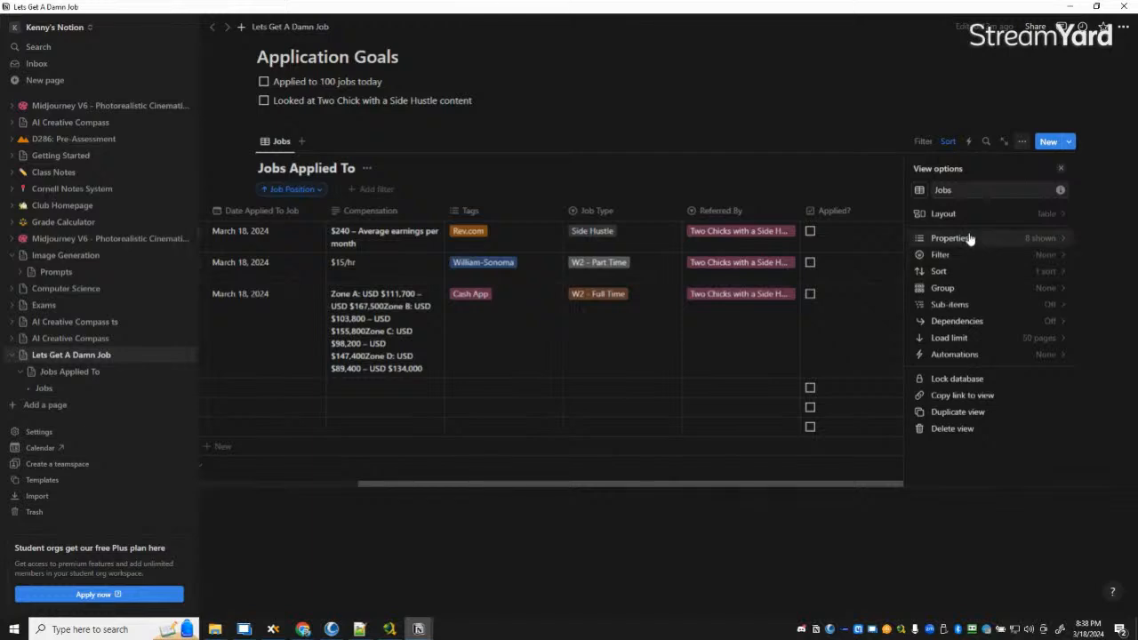
click(969, 238)
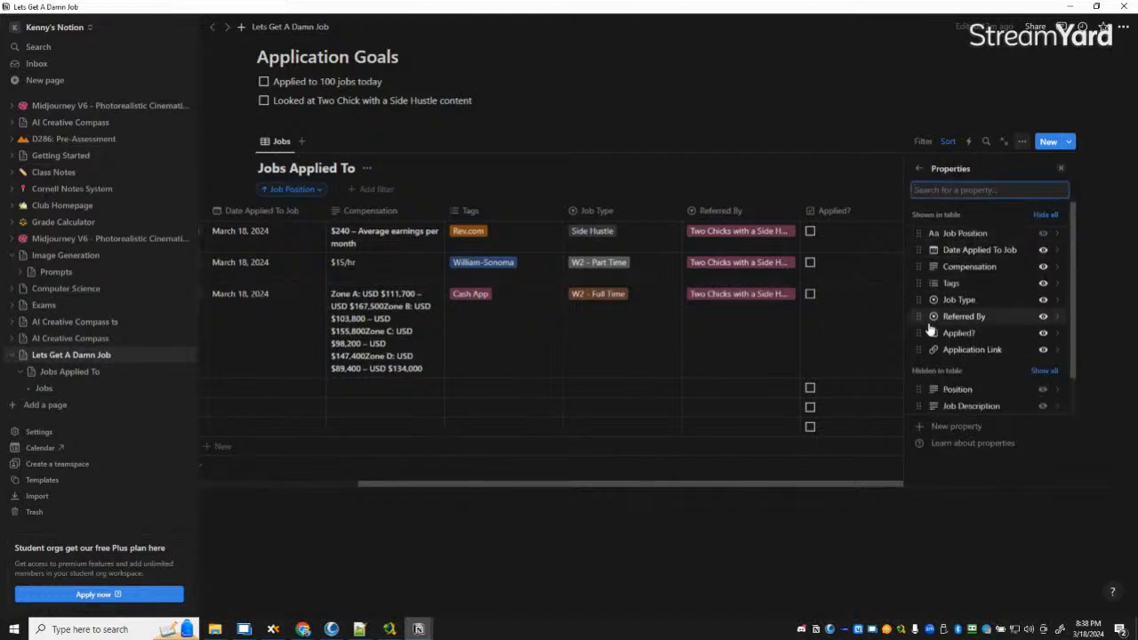
drag(923, 347, 921, 332)
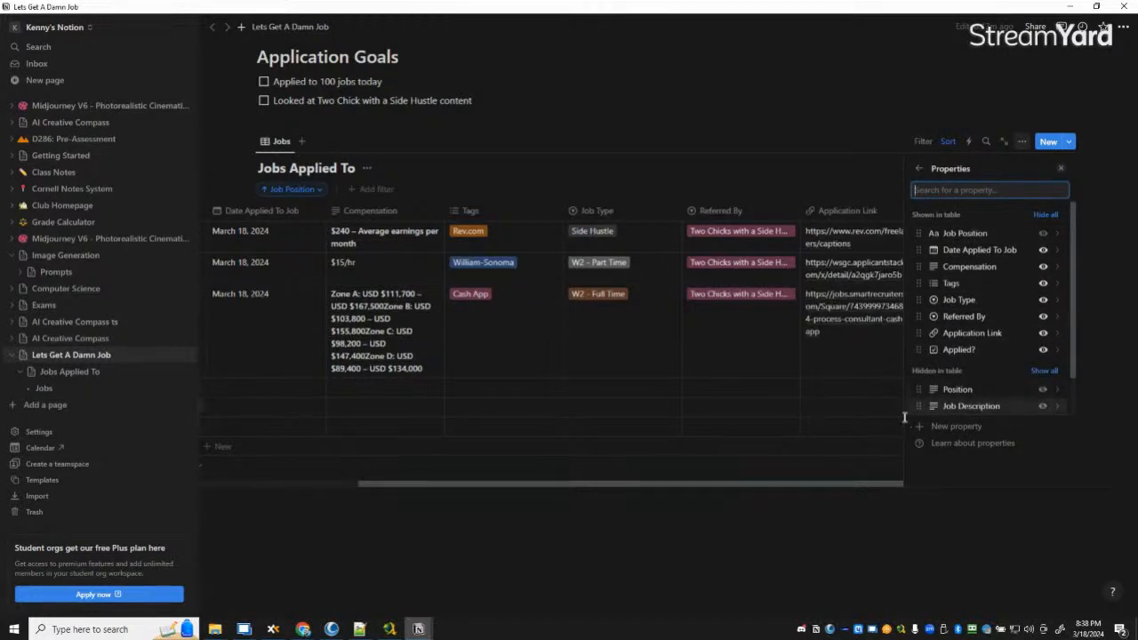
click(547, 542)
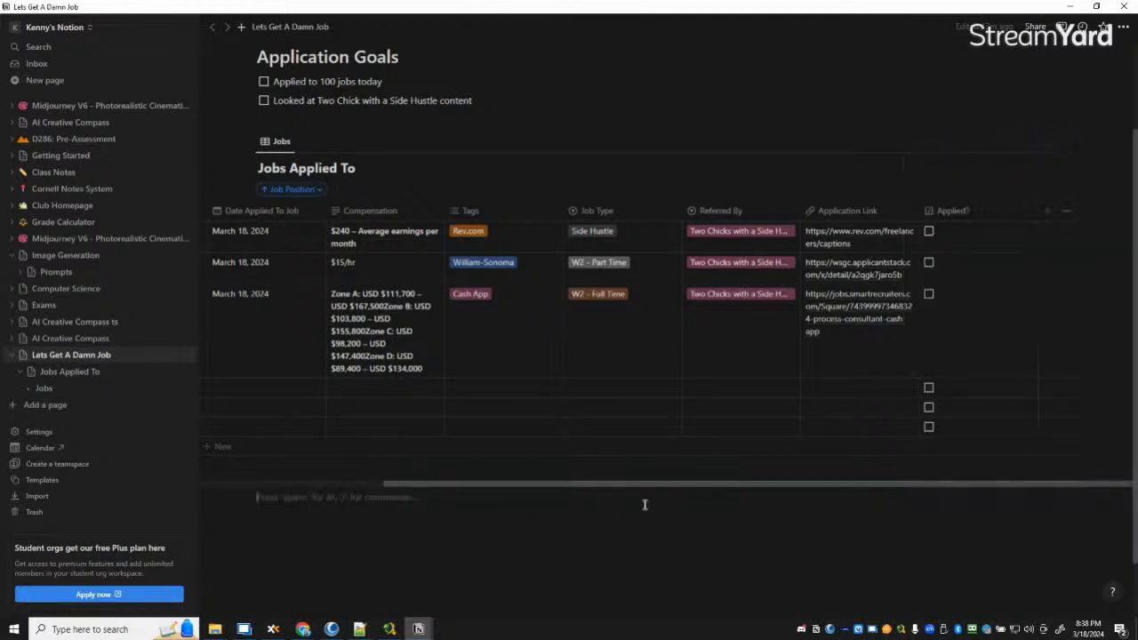
drag(673, 482, 363, 480)
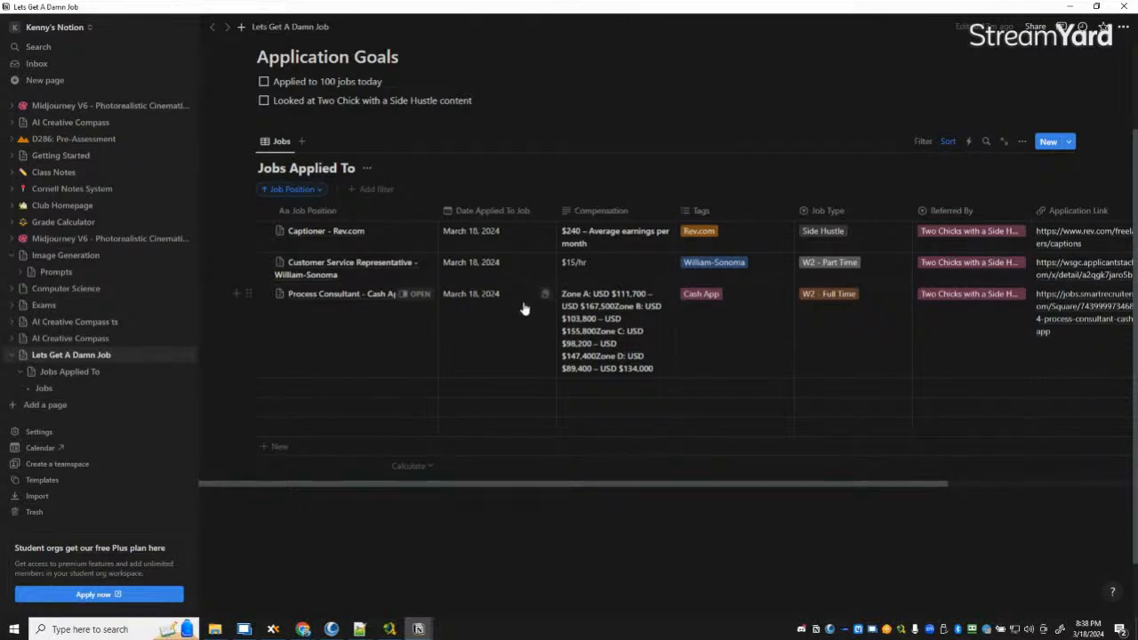
Step: Move the Date Applied To Job property directly after Applied?, as the last of the properties shown in the Jobs table
click(1022, 143)
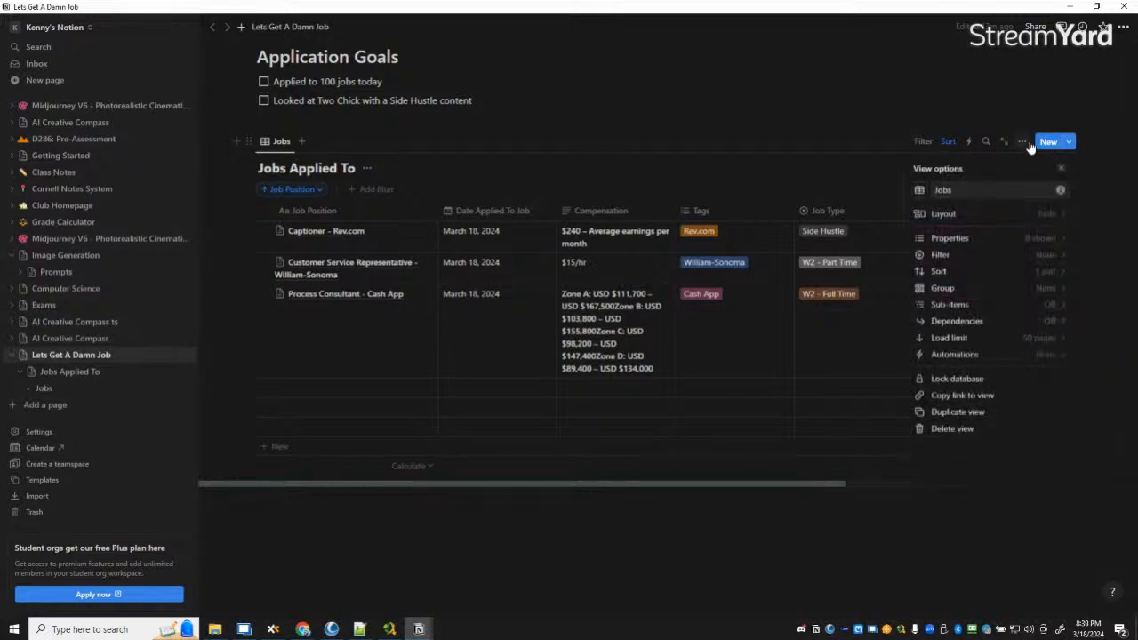
click(1038, 241)
drag(926, 255, 929, 349)
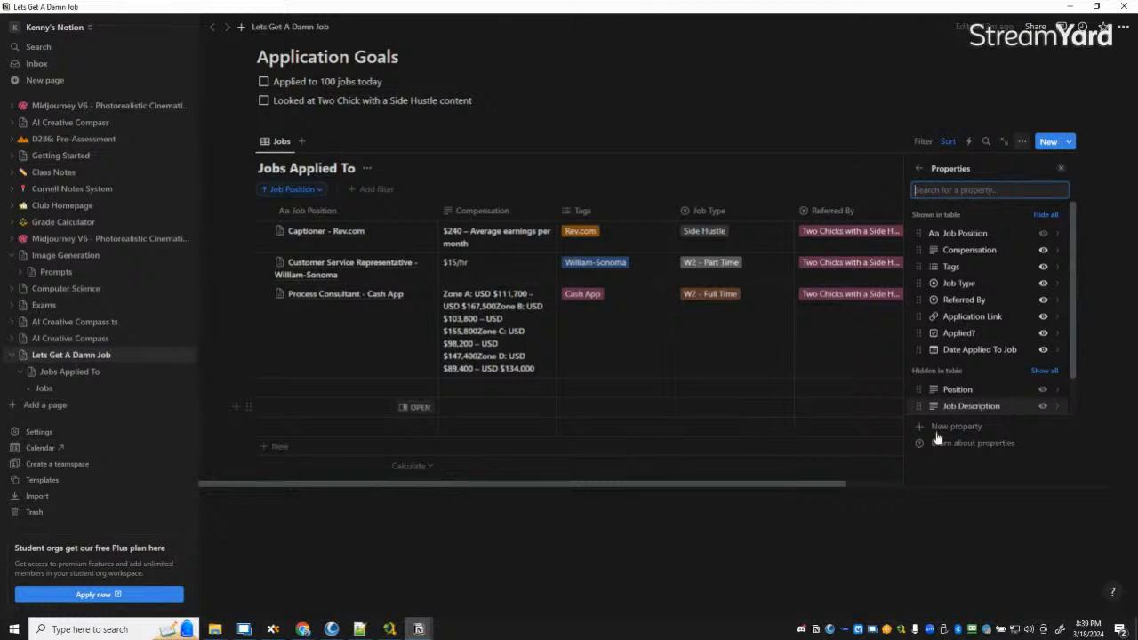
click(585, 517)
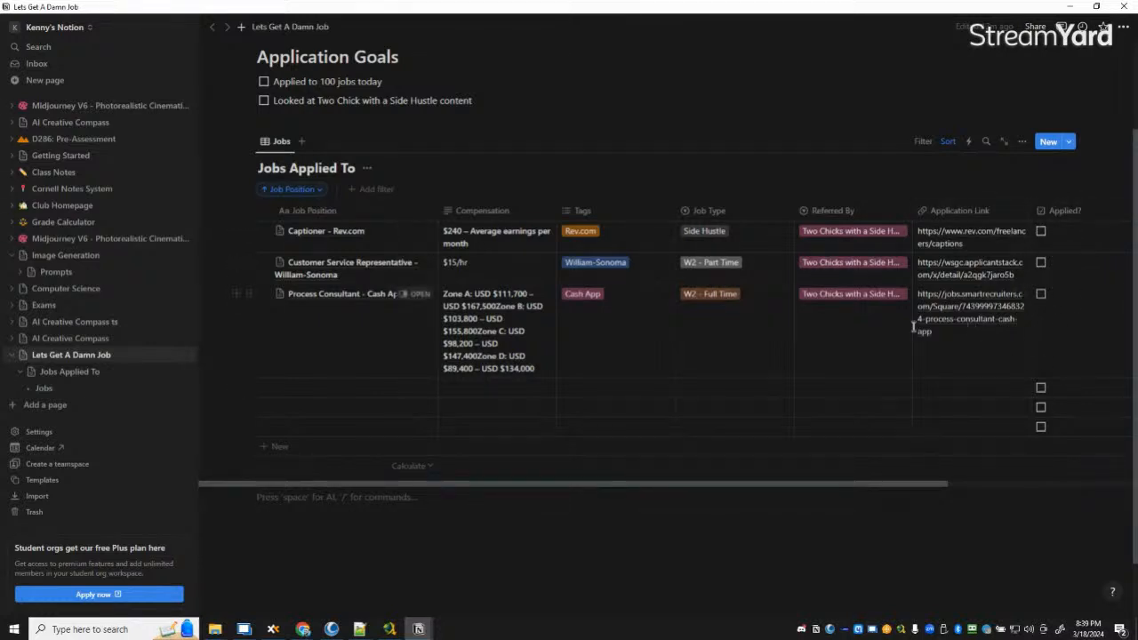
drag(664, 483, 399, 475)
click(590, 562)
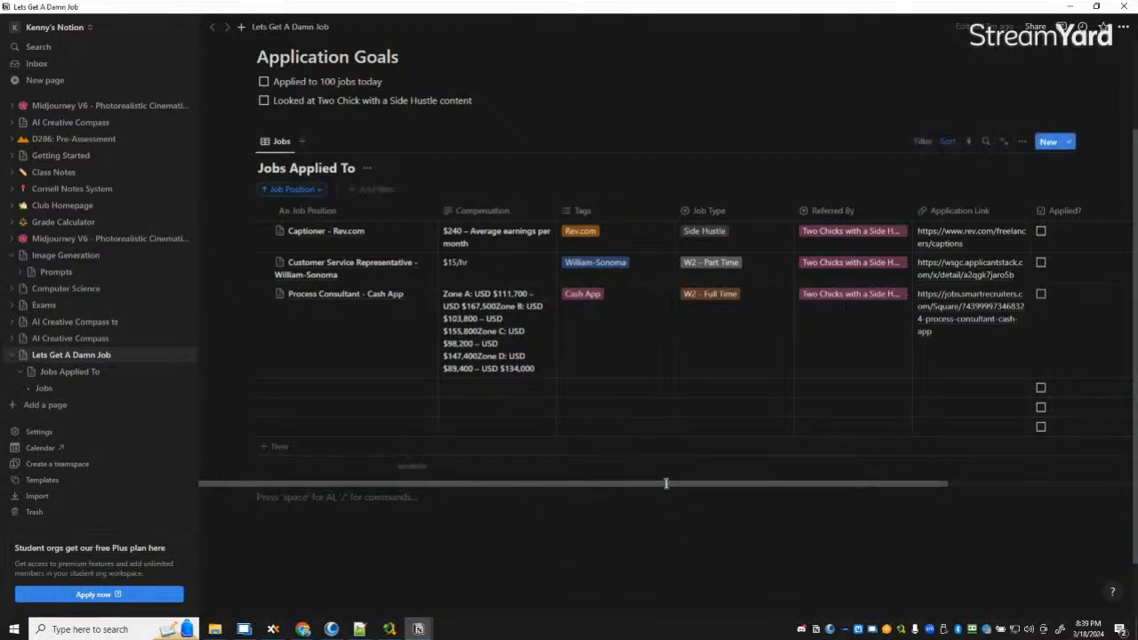
Step: Add a text property named Addition Notes to the [Job Position] - [Company Name] template and leave the template
drag(666, 485, 1025, 474)
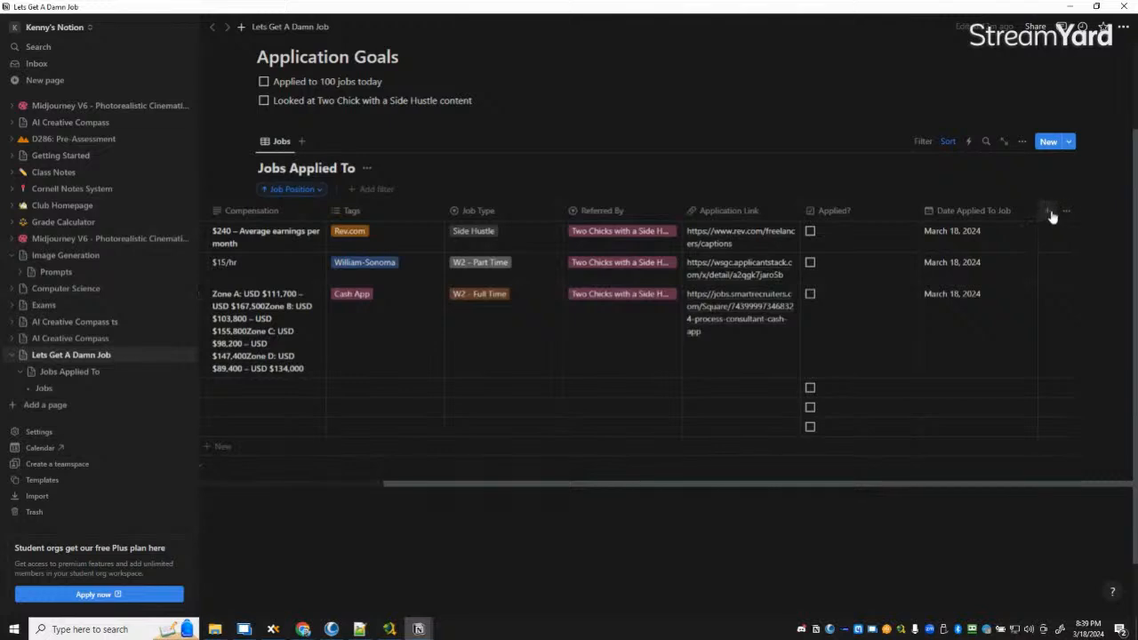
click(1070, 141)
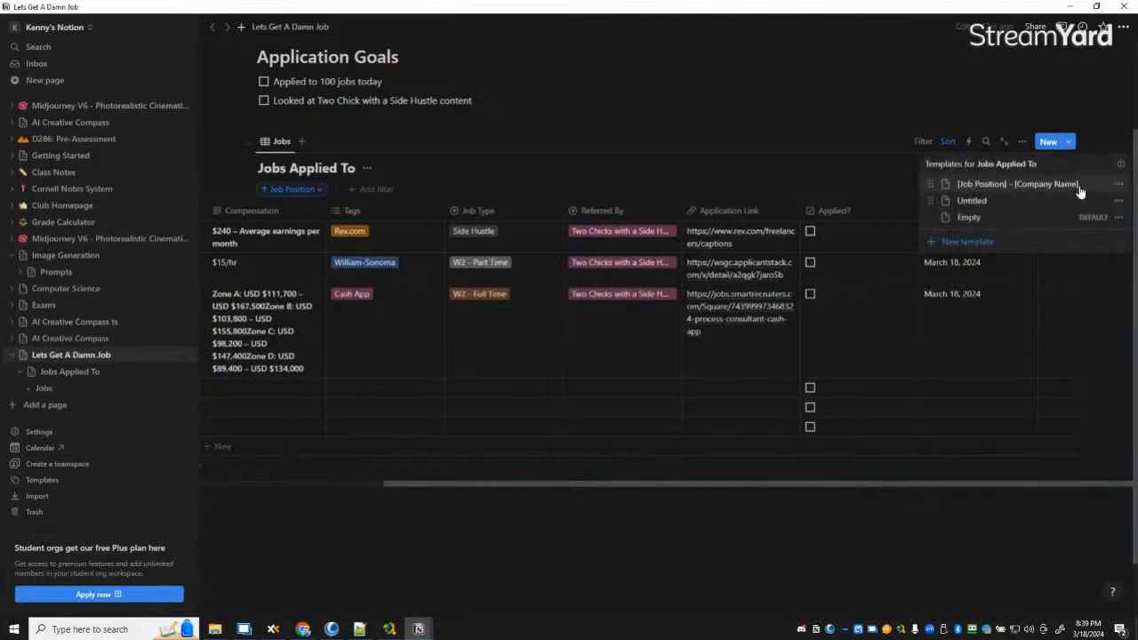
click(1118, 186)
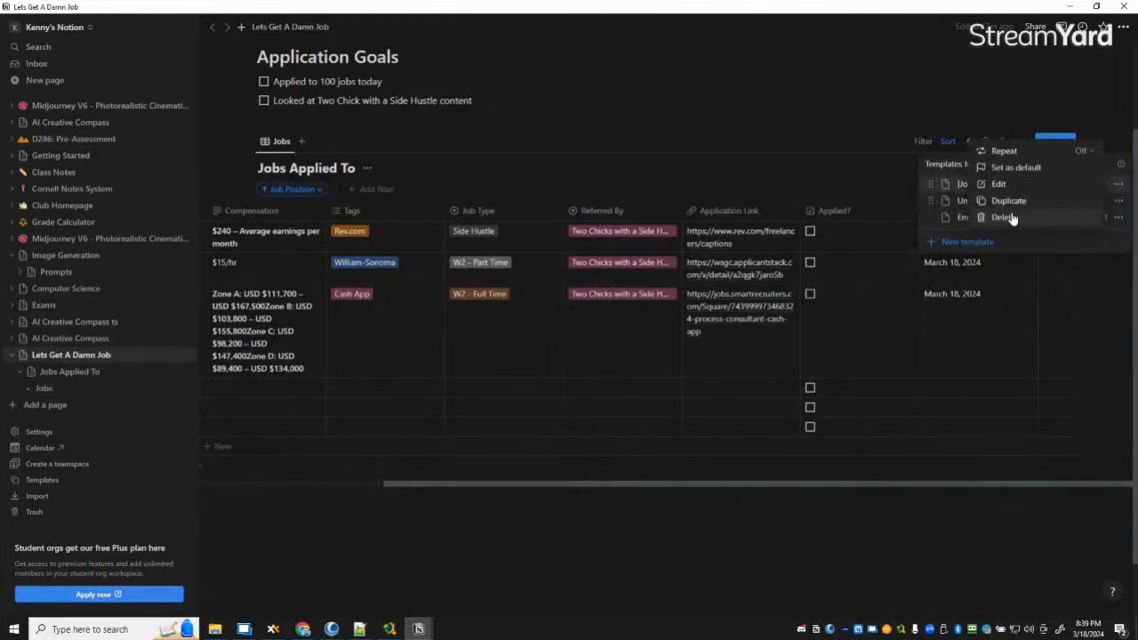
click(983, 184)
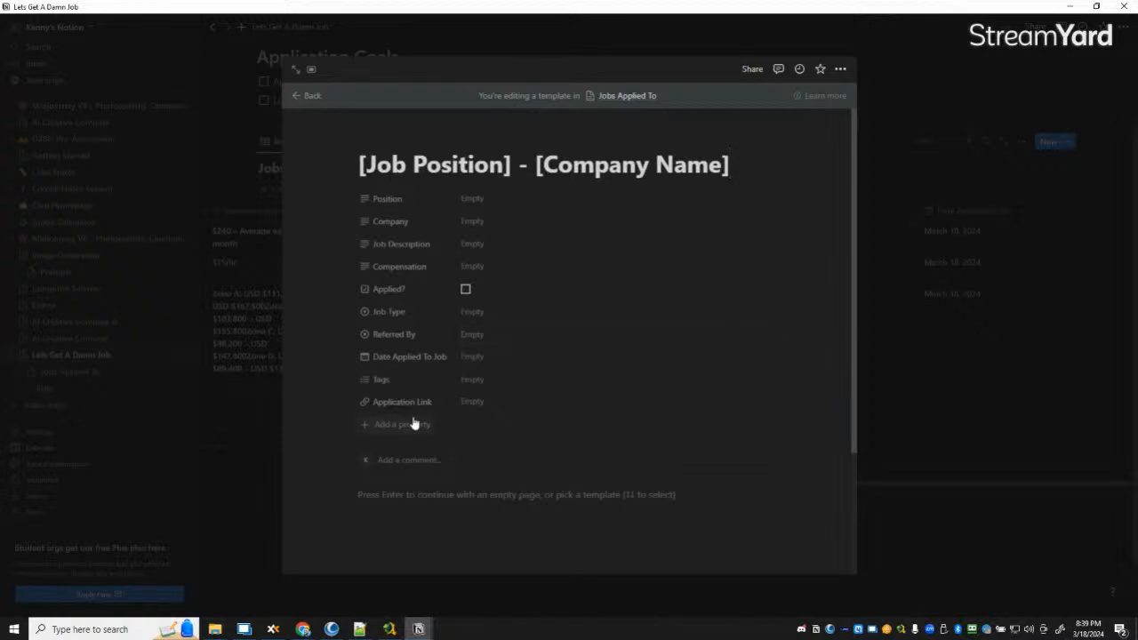
click(381, 432)
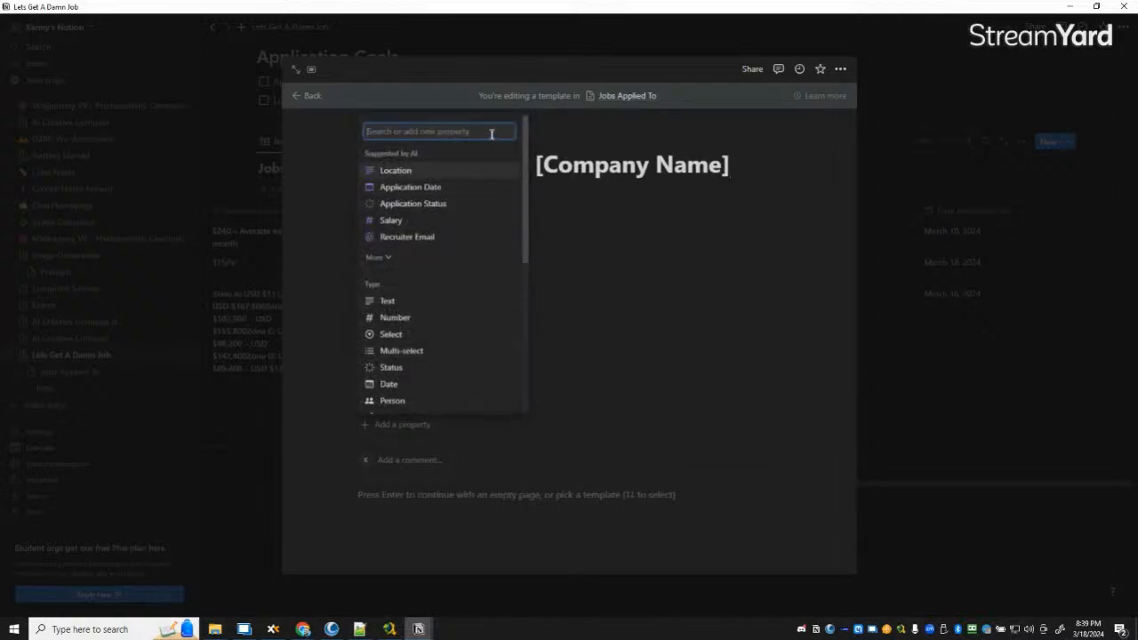
text(Additio)
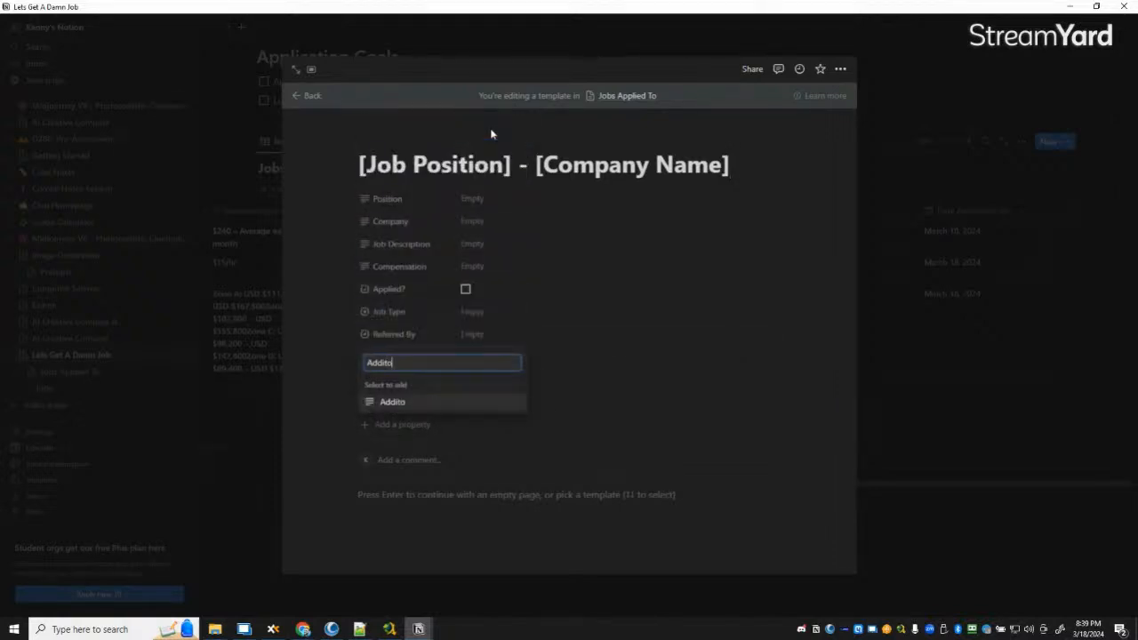
text(n Notes)
key(Return)
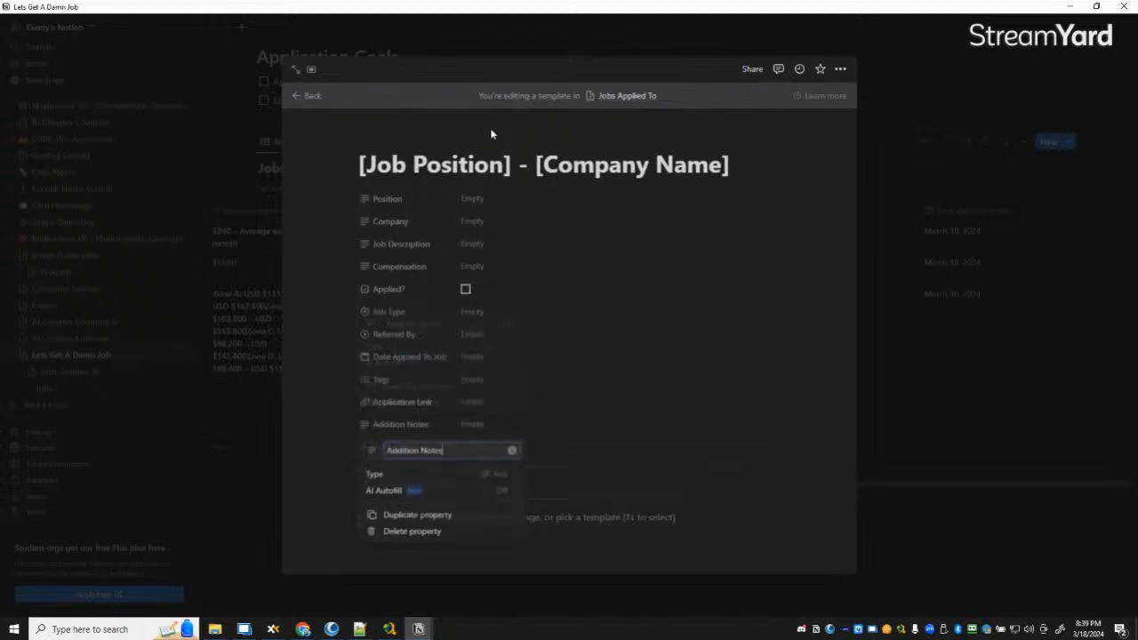
key(Escape)
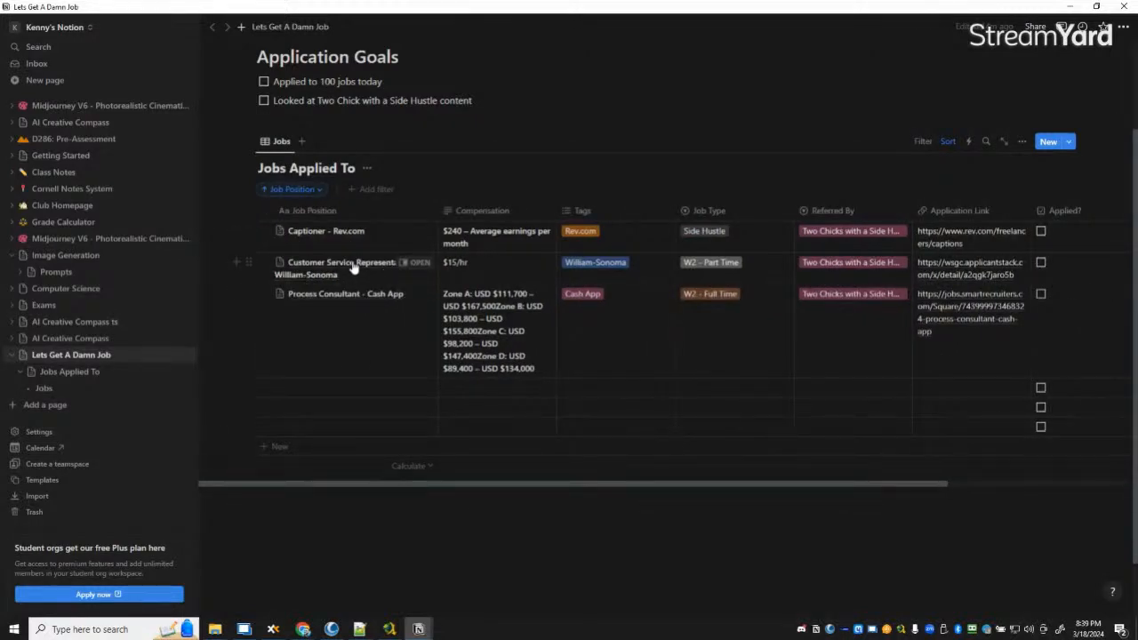
Step: Enter "Blacklisted. Can no longer work there" in the Addition Notes of the William-Sonoma Customer Service Representative entry and close the entry
click(407, 261)
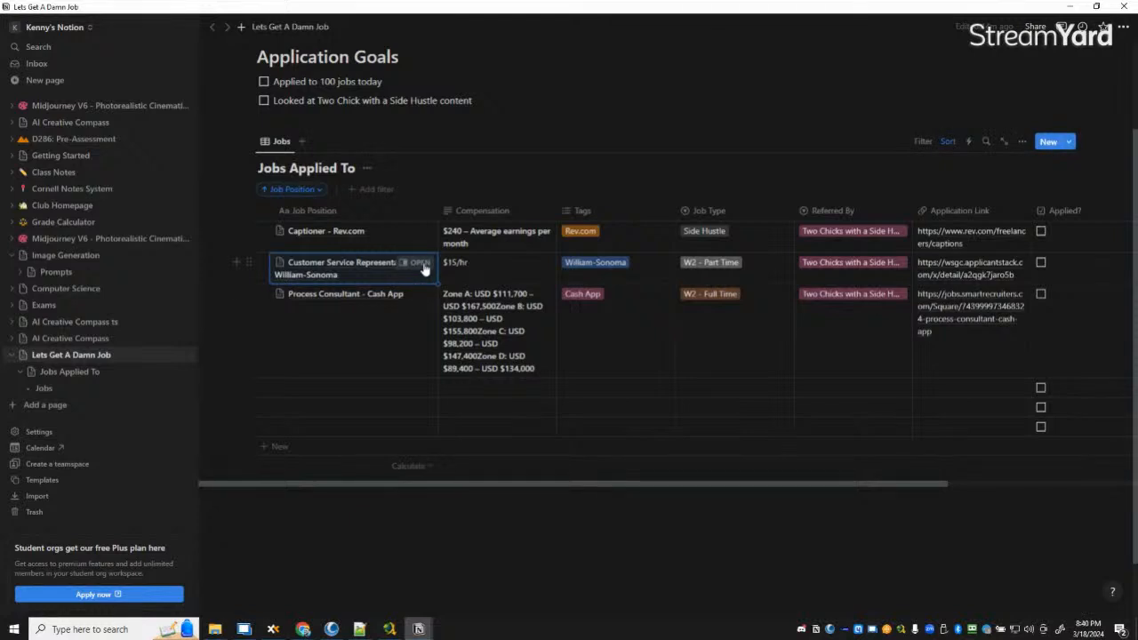
click(419, 264)
click(824, 394)
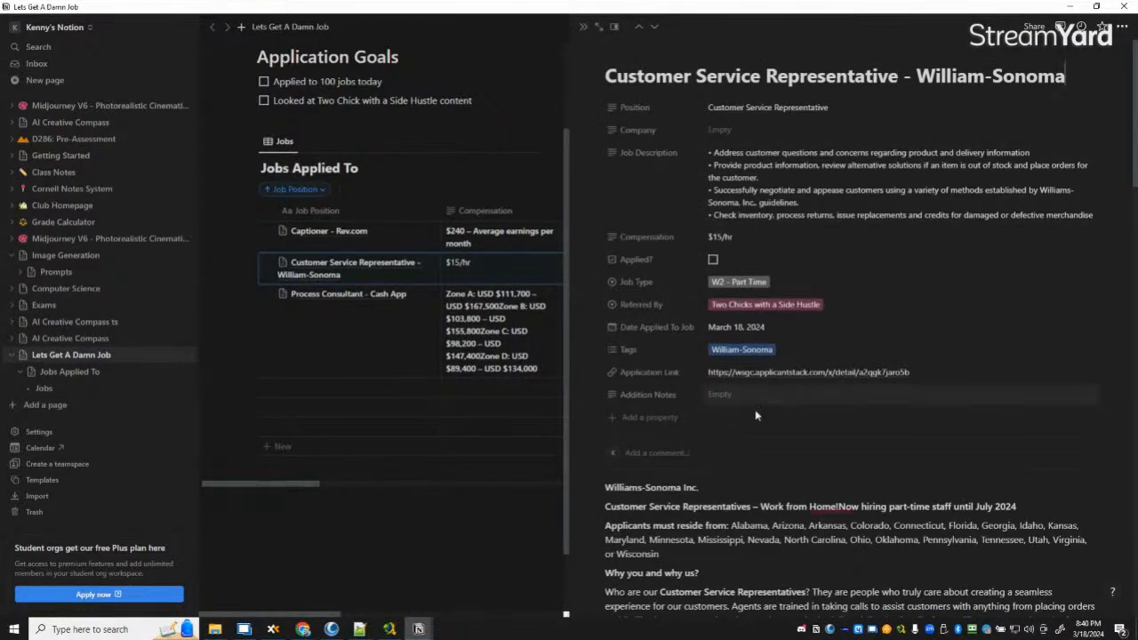
text(Blacklisted. Can)
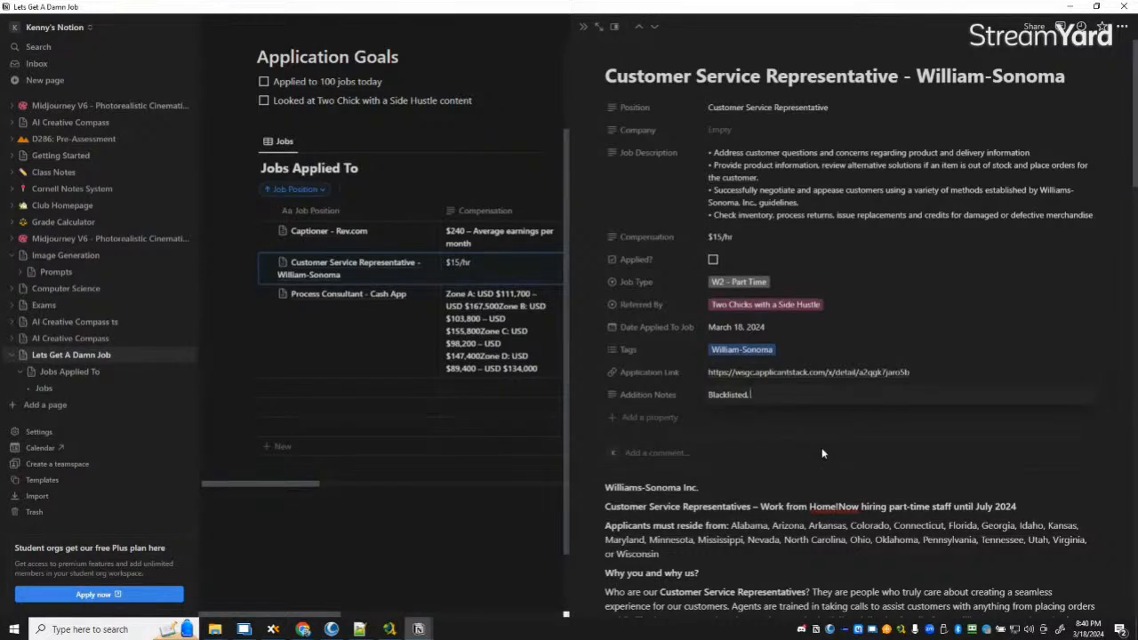
text( no logner)
key(BackSpace)
key(BackSpace)
key(BackSpace)
key(BackSpace)
text(nger work there)
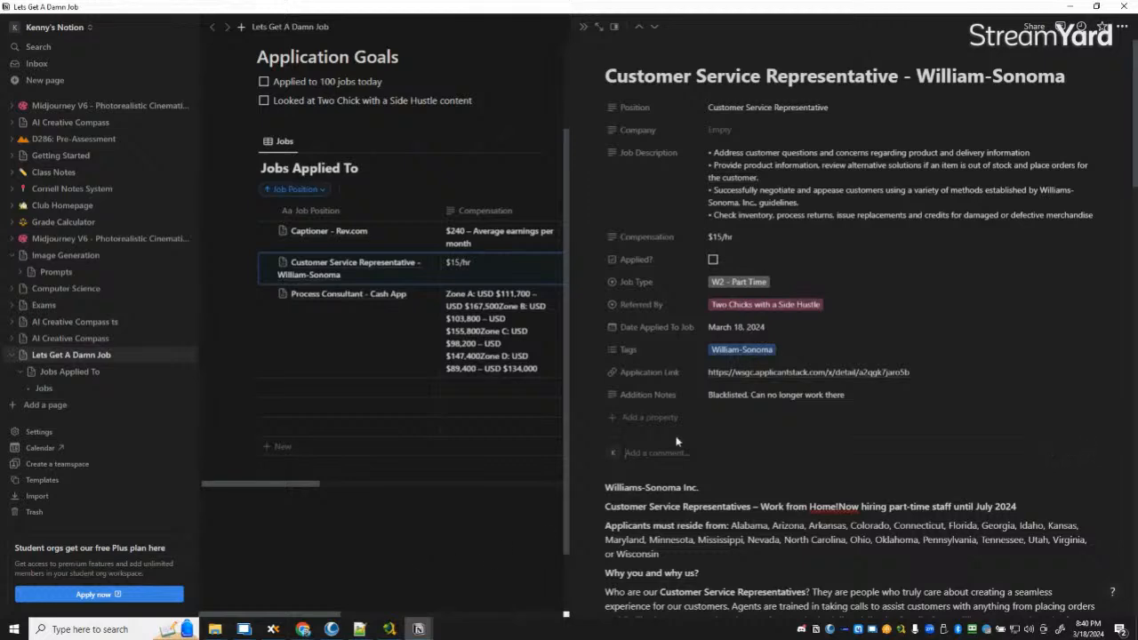
click(508, 522)
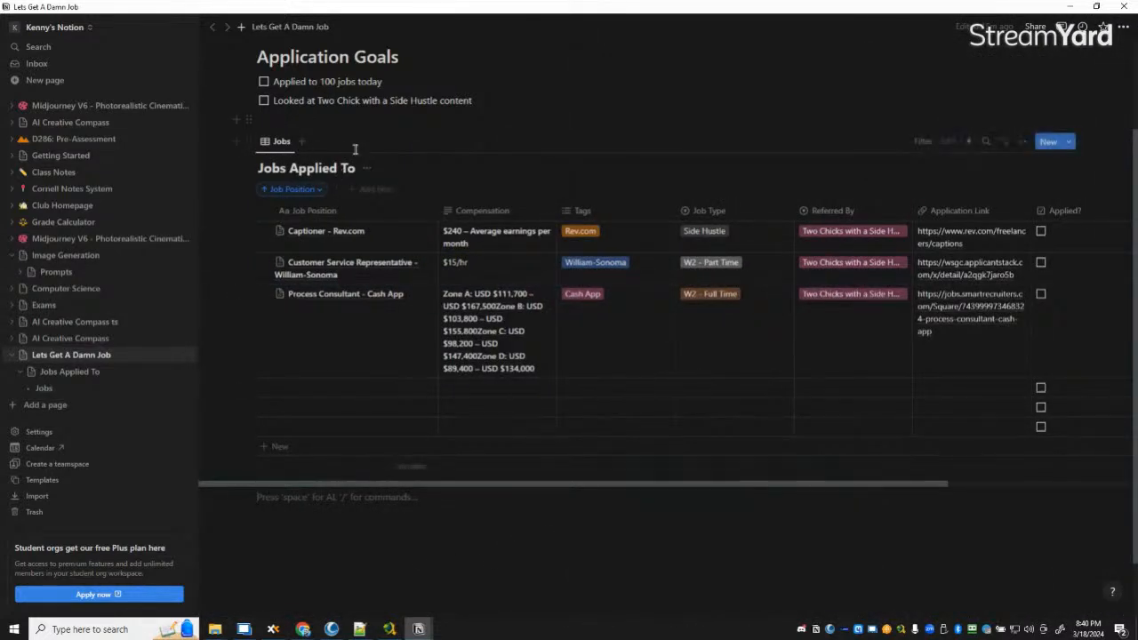
Step: Add a second table view to the Jobs Applied To database, next to the Jobs view
click(302, 143)
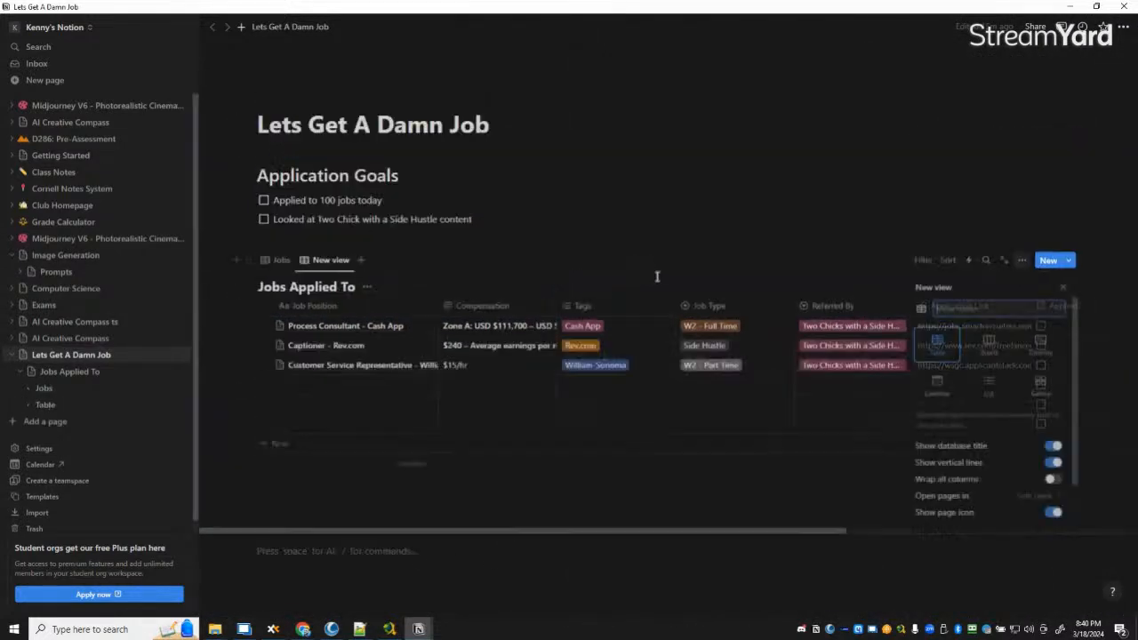
click(320, 260)
click(391, 300)
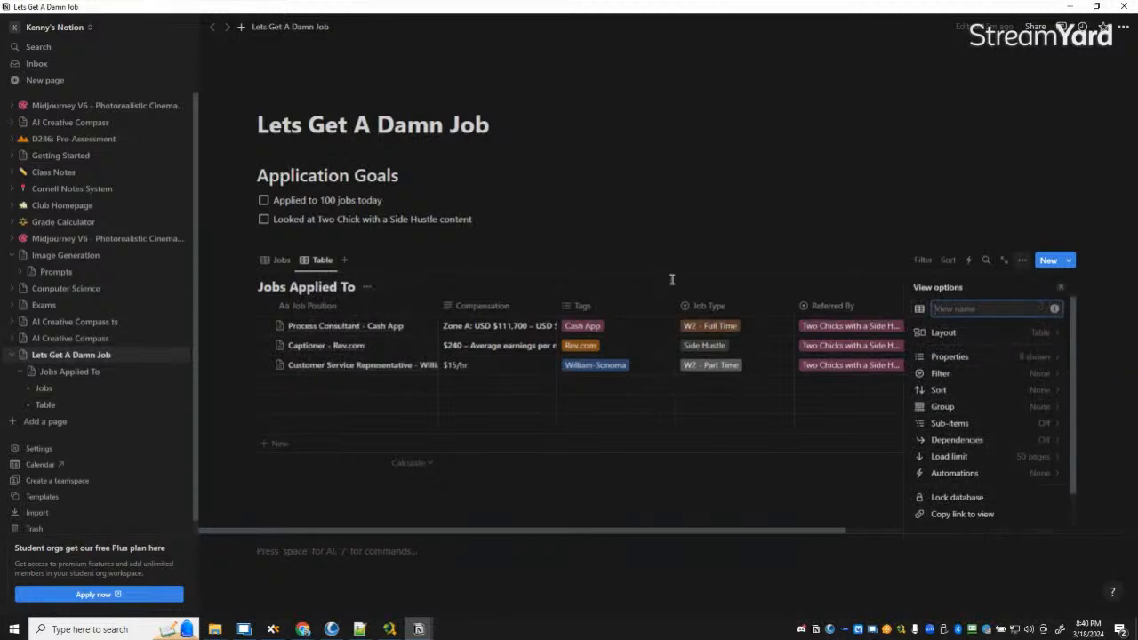
click(672, 279)
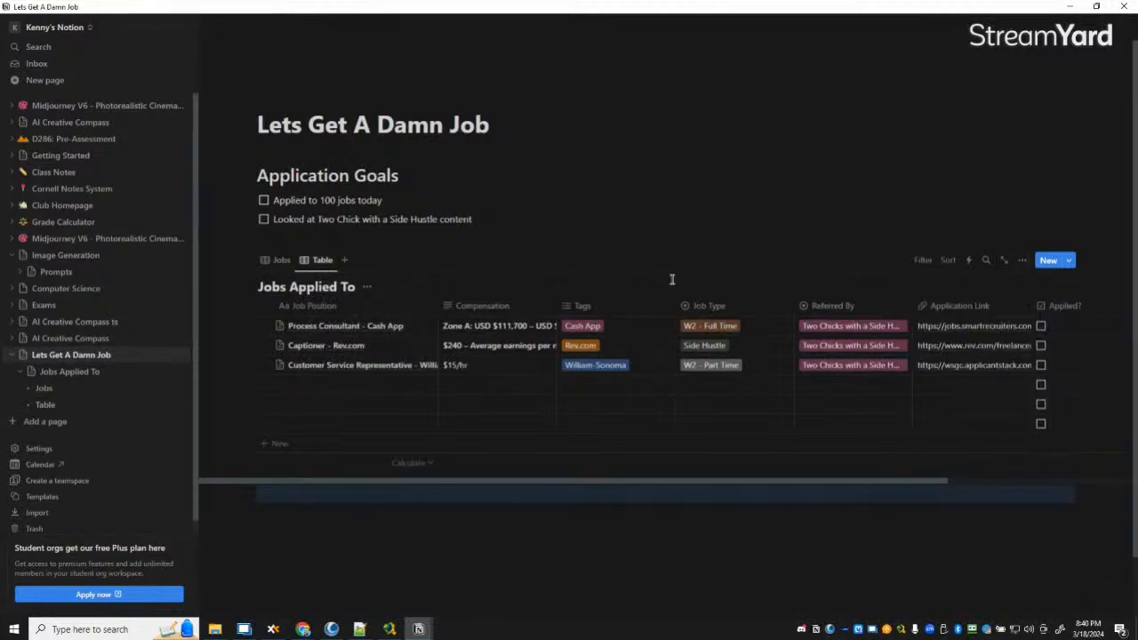
Step: Name the new table view Blacklisted and close its view options
click(325, 261)
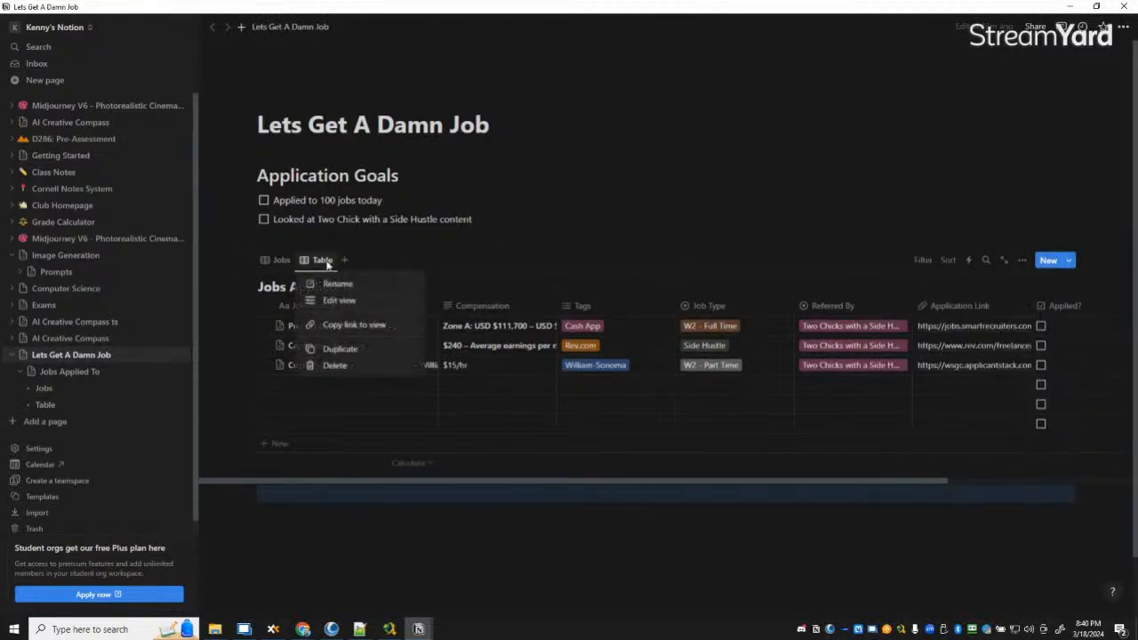
click(337, 300)
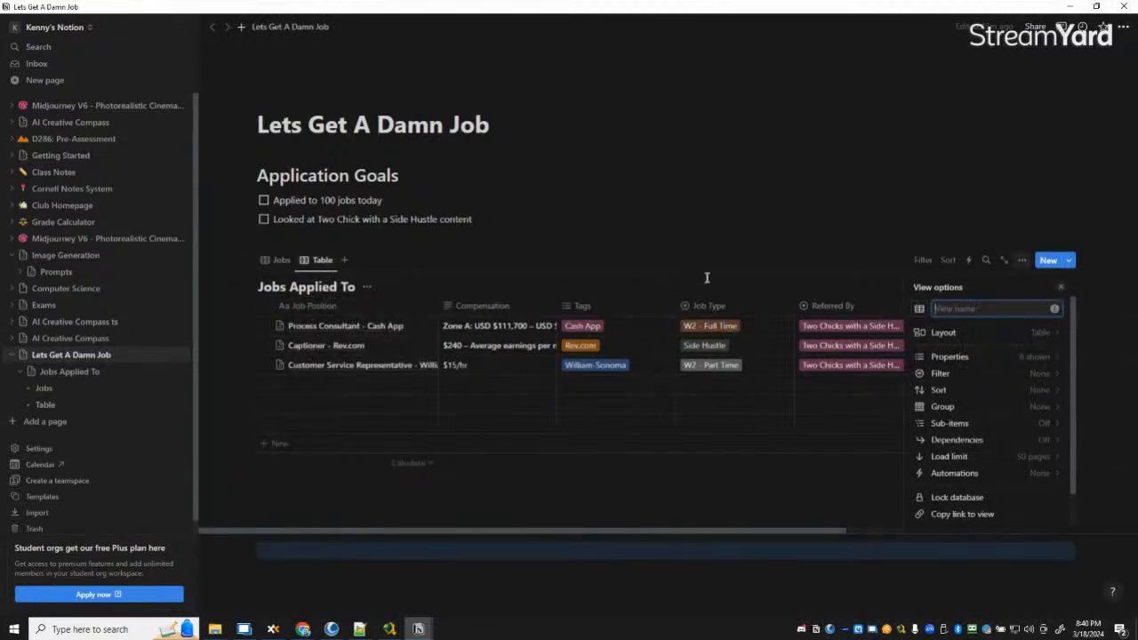
click(967, 310)
text(Black)
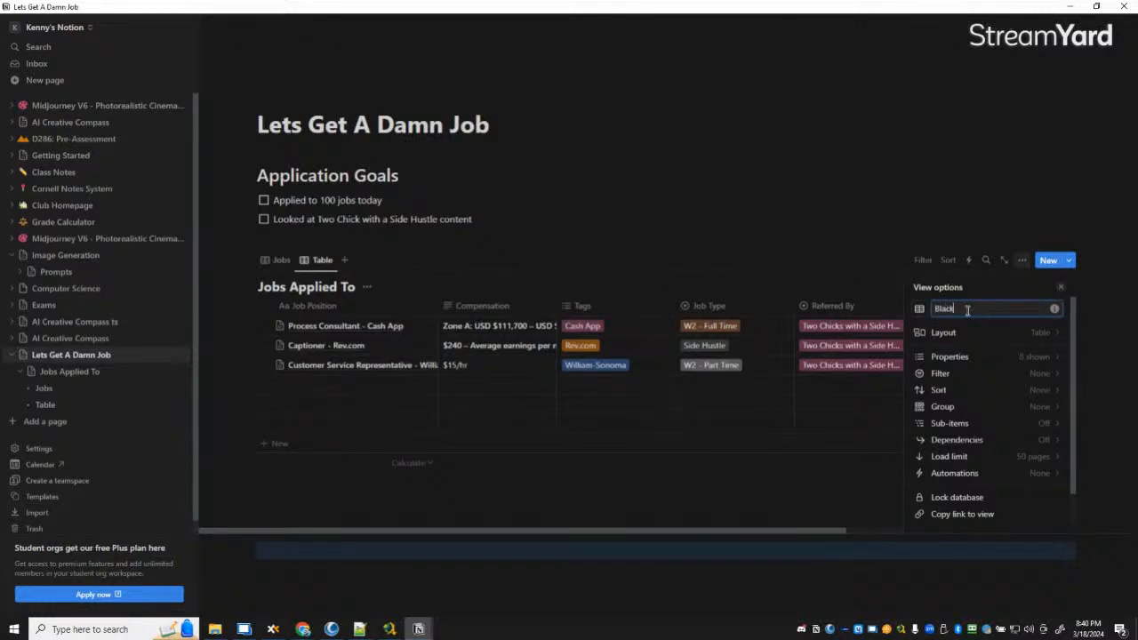
text(listed)
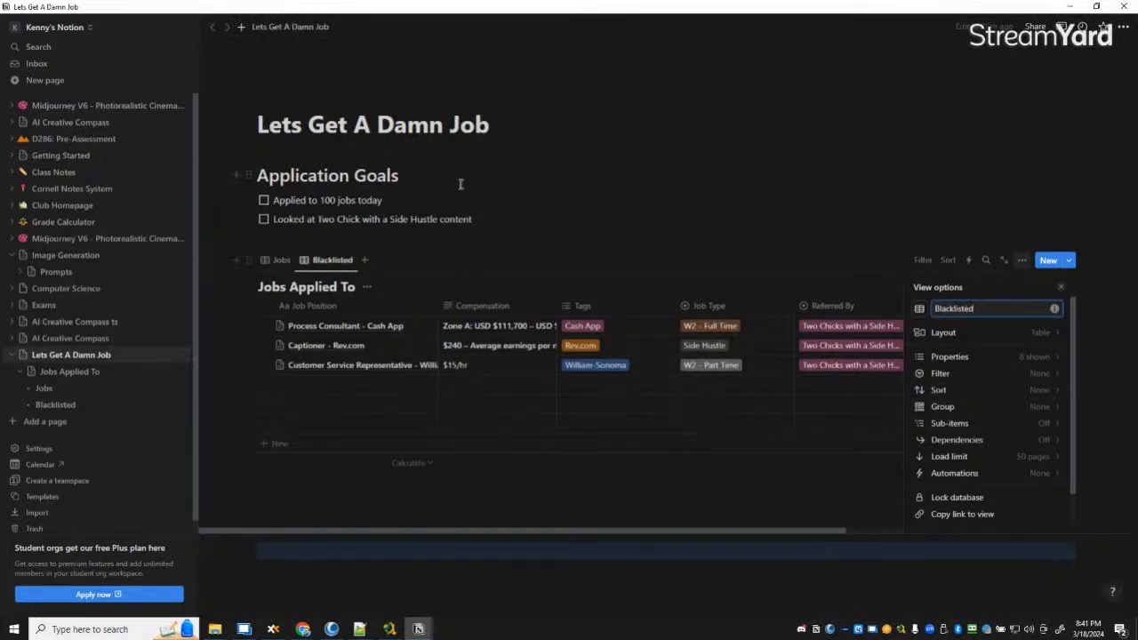
click(658, 220)
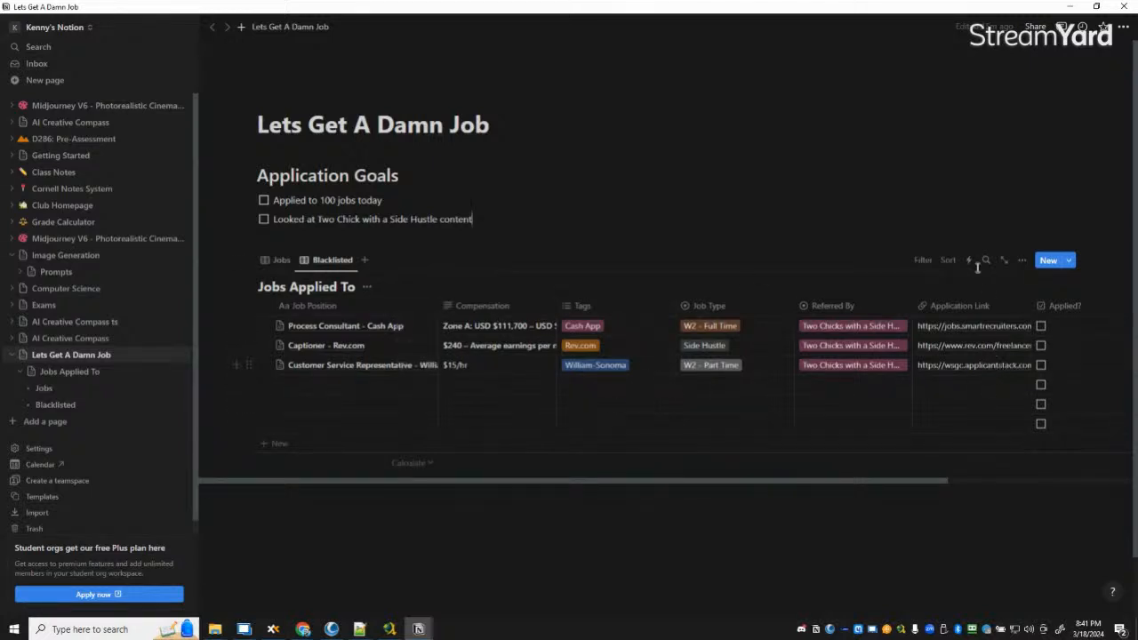
Step: Filter the Blacklisted view to entries whose Addition Notes contain "blacklisted", and widen the Job Position column to fit the full title
click(922, 259)
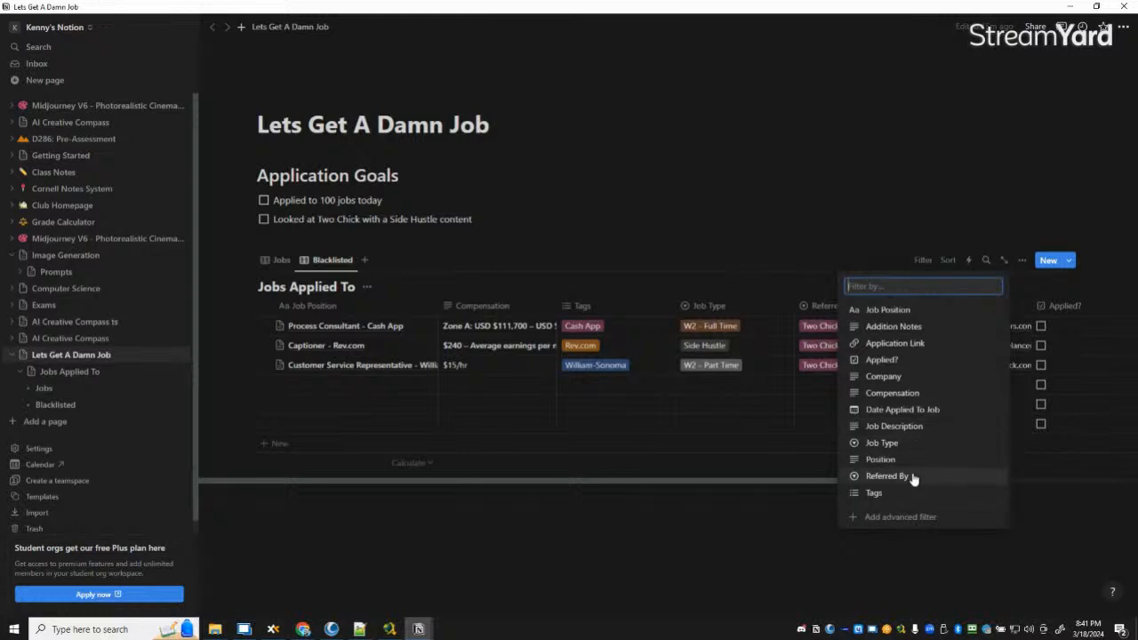
click(929, 328)
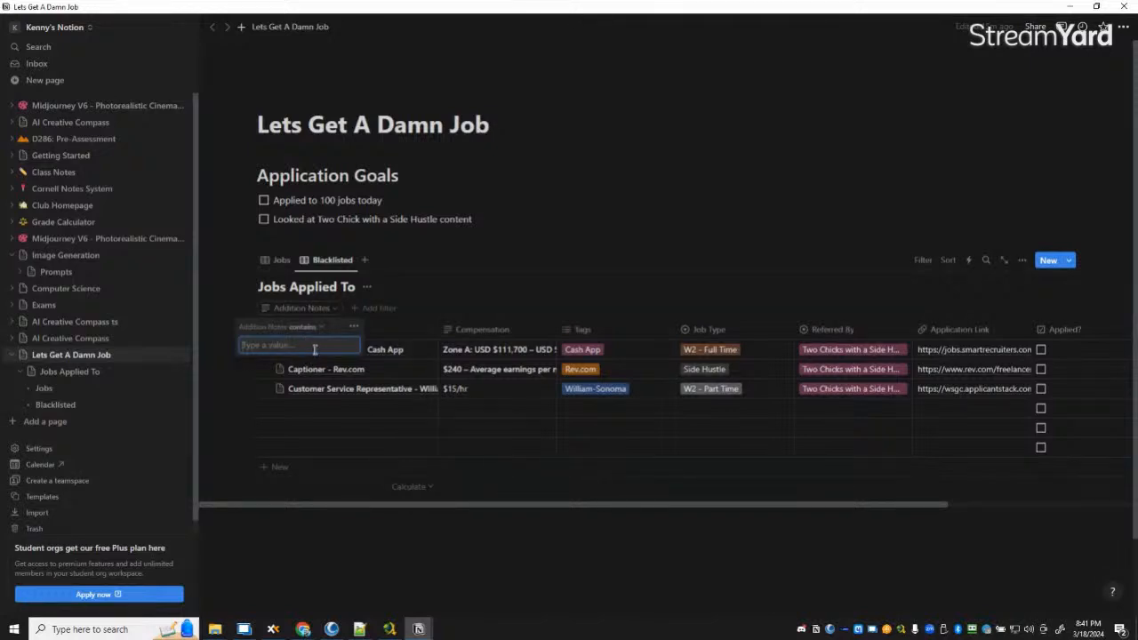
text(blacklisted)
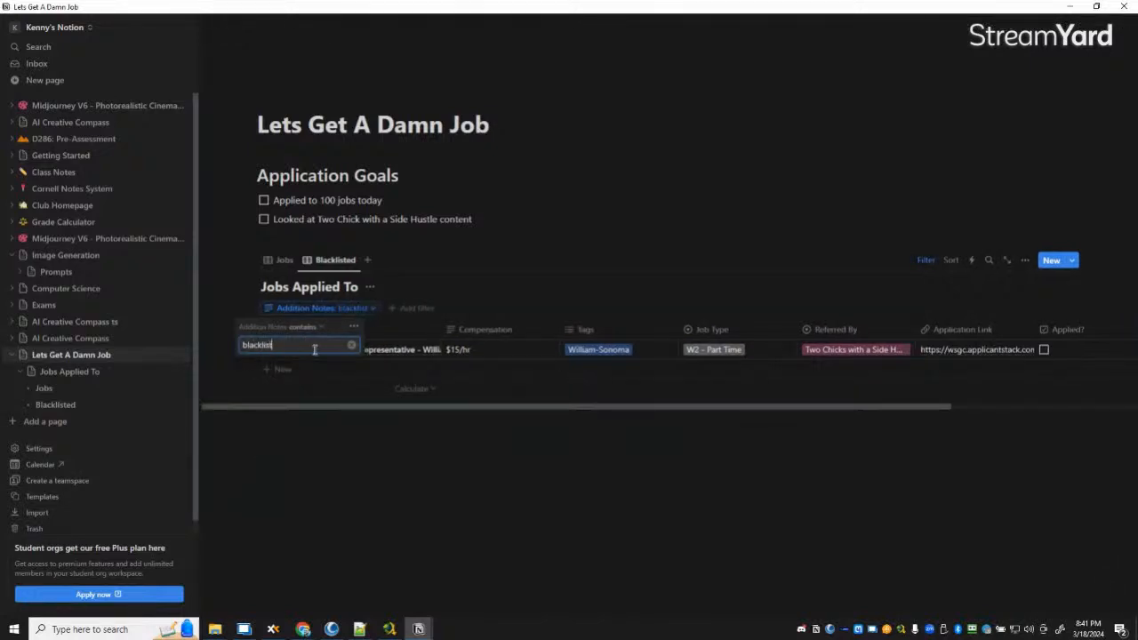
click(360, 499)
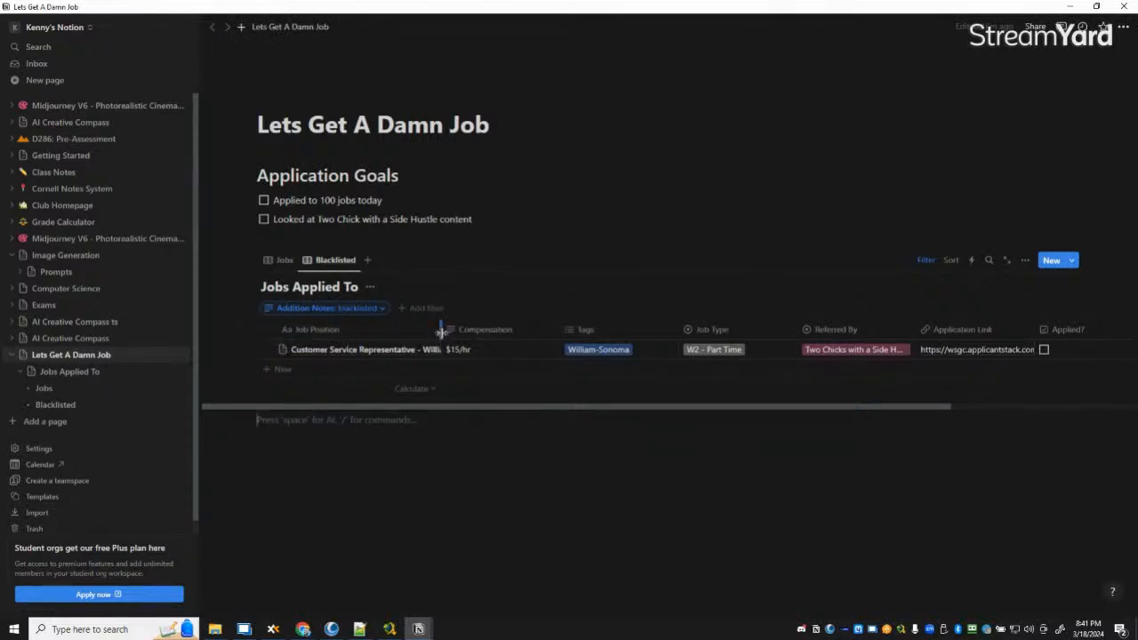
drag(440, 332, 492, 334)
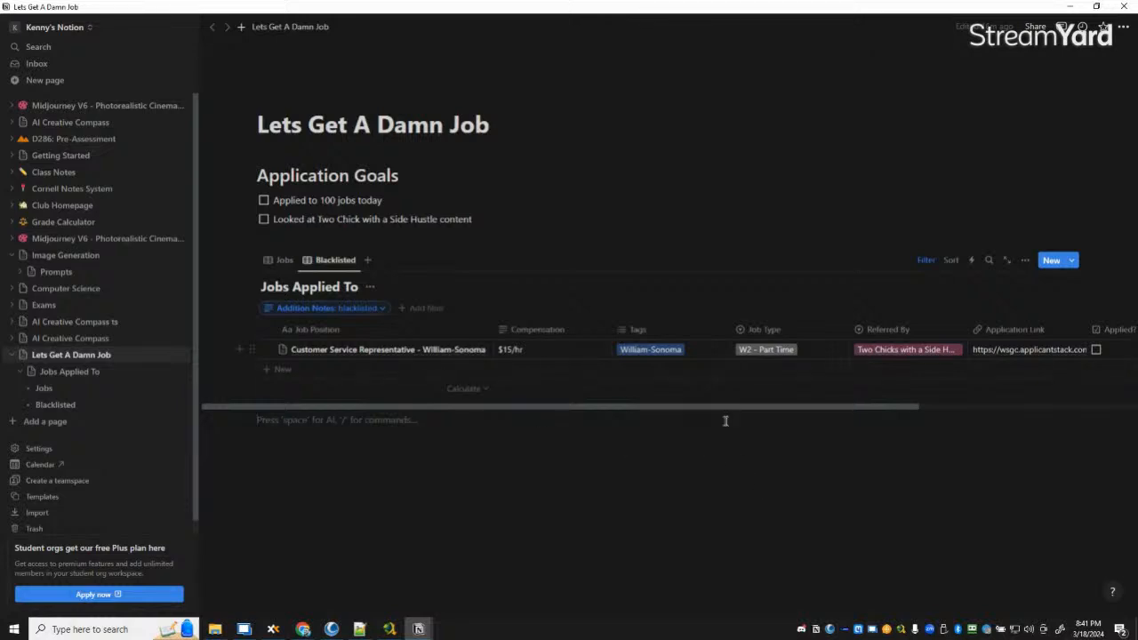